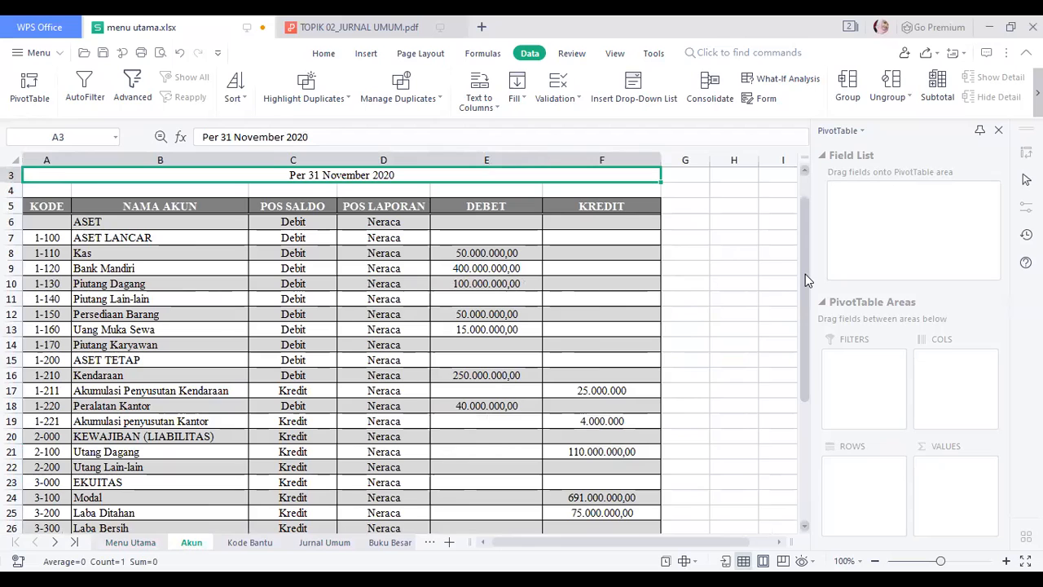
# Compare the account list on the Akun sheet with the entries on the Jurnal Umum sheet.
pyautogui.moveTo(804, 256); pyautogui.dragTo(802, 241)
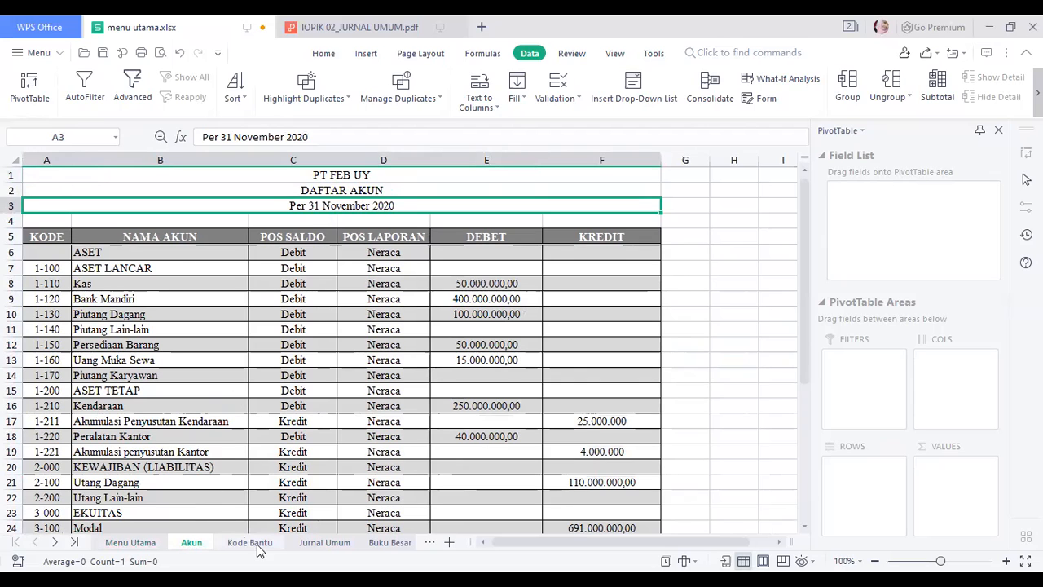
pyautogui.click(323, 543)
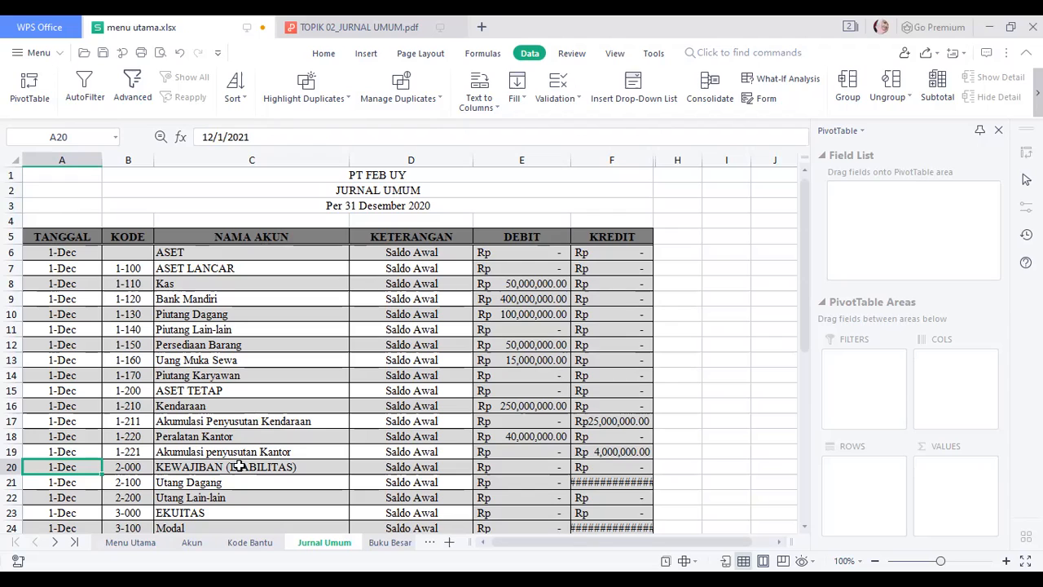
pyautogui.click(193, 543)
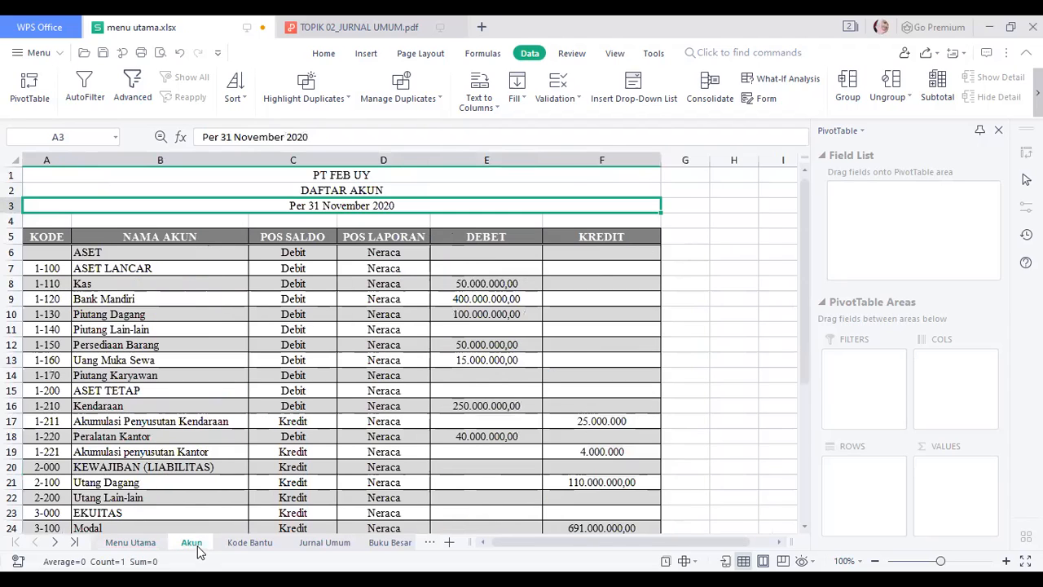
pyautogui.moveTo(49, 238); pyautogui.dragTo(154, 298)
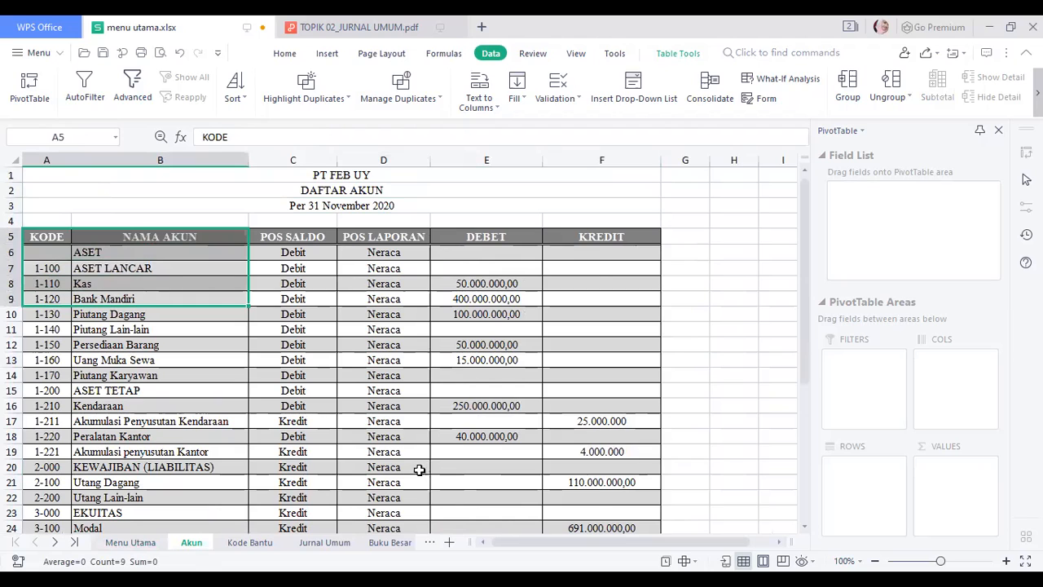
pyautogui.click(324, 543)
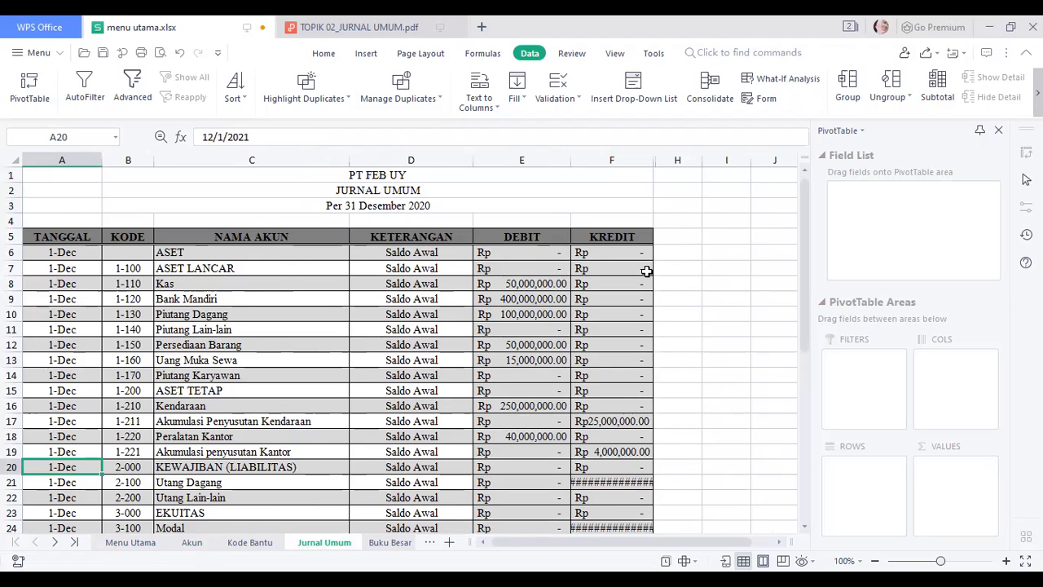
pyautogui.click(192, 543)
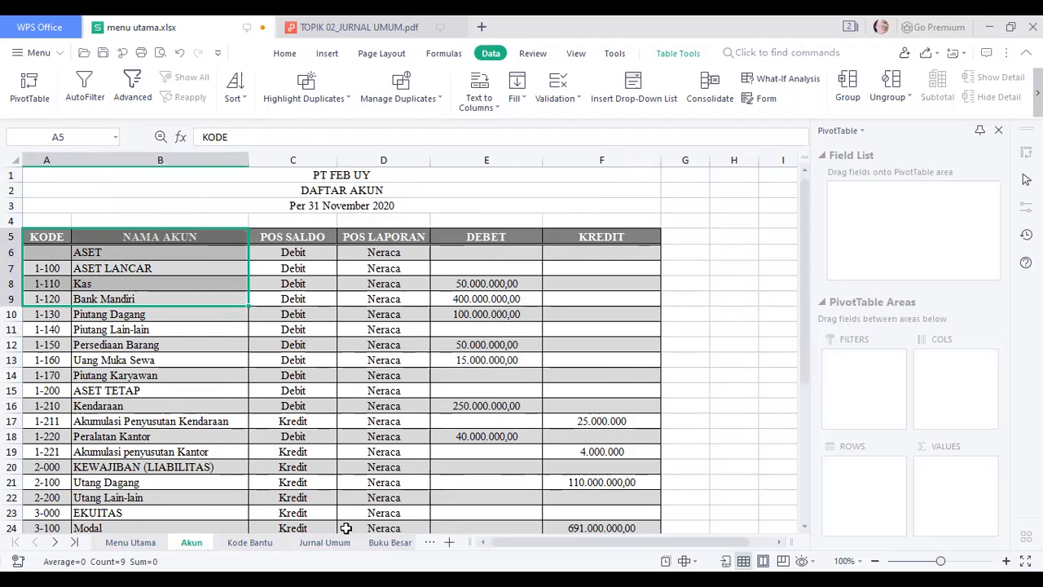
# Define the workbook-scope name KODE_AKUN for the account code range A5:A37 on the Akun sheet.
pyautogui.click(58, 236)
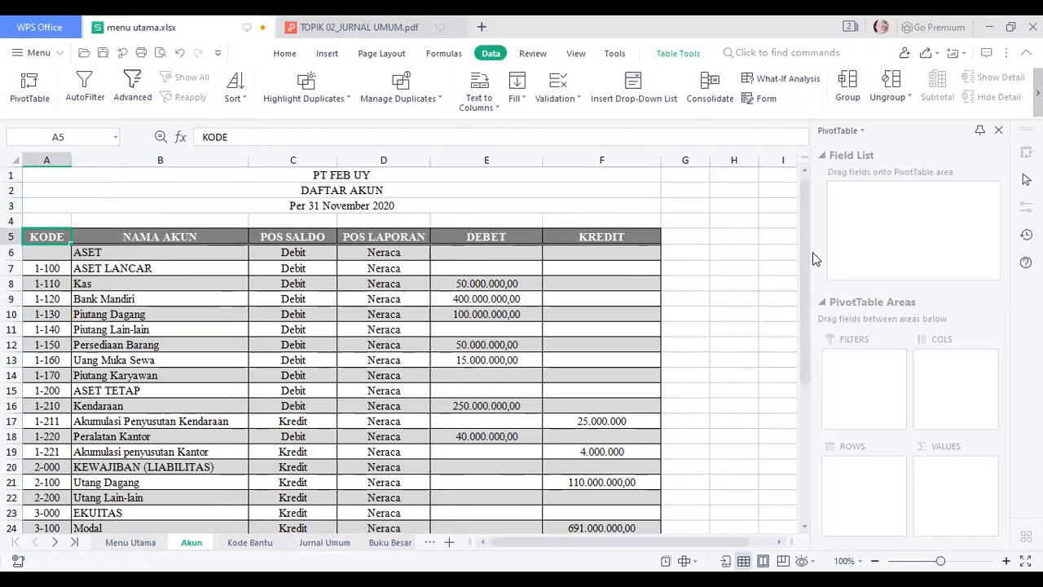
pyautogui.moveTo(805, 246); pyautogui.dragTo(805, 262)
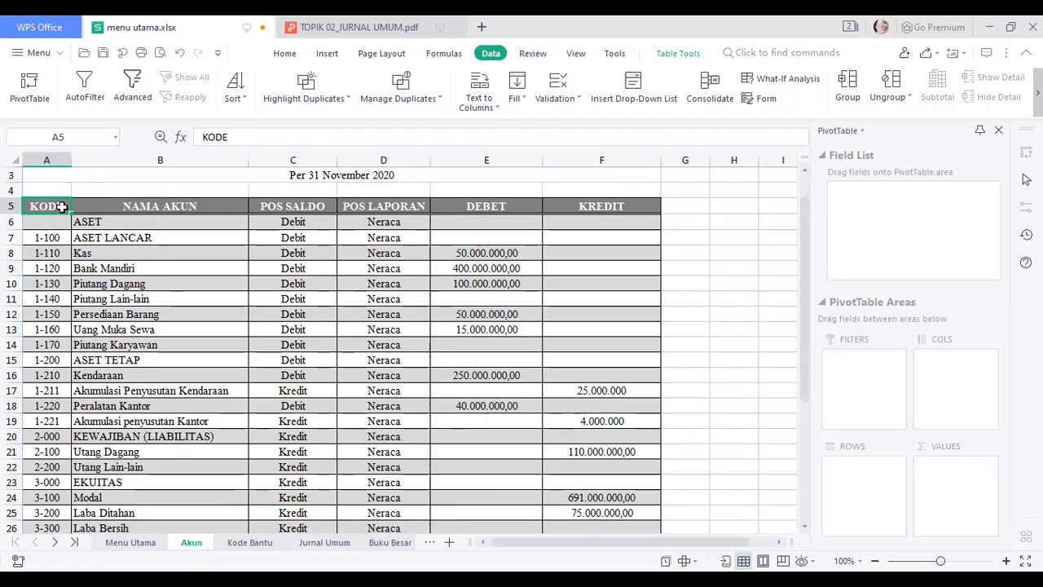
pyautogui.hotkey('shift', 'Down')
pyautogui.hotkey('shift', 'Down')
pyautogui.hotkey('shift', 'Down')
pyautogui.hotkey('shift', 'Down')
pyautogui.hotkey('shift', 'Down')
pyautogui.hotkey('shift', 'Down')
pyautogui.hotkey('shift', 'Down')
pyautogui.hotkey('shift', 'Down')
pyautogui.hotkey('shift', 'Down')
pyautogui.hotkey('shift', 'Down')
pyautogui.hotkey('shift', 'Down')
pyautogui.hotkey('shift', 'Down')
pyautogui.hotkey('shift', 'Down')
pyautogui.hotkey('shift', 'Down')
pyautogui.hotkey('shift', 'Down')
pyautogui.hotkey('shift', 'Down')
pyautogui.hotkey('shift', 'Down')
pyautogui.hotkey('shift', 'Down')
pyautogui.hotkey('shift', 'Down')
pyautogui.hotkey('shift', 'Down')
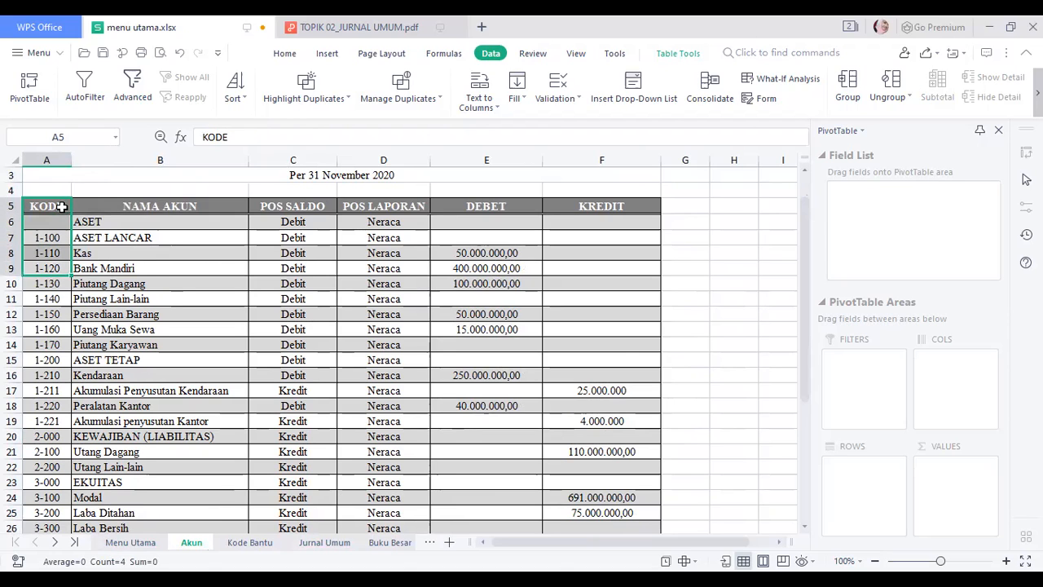
pyautogui.hotkey('shift', 'Down')
pyautogui.hotkey('shift', 'Down')
pyautogui.hotkey('shift', 'Down')
pyautogui.hotkey('shift', 'Down')
pyautogui.hotkey('shift', 'Down')
pyautogui.hotkey('shift', 'Down')
pyautogui.hotkey('shift', 'Down')
pyautogui.hotkey('shift', 'Down')
pyautogui.hotkey('shift', 'Down')
pyautogui.hotkey('shift', 'Down')
pyautogui.hotkey('shift', 'Down')
pyautogui.hotkey('shift', 'Down')
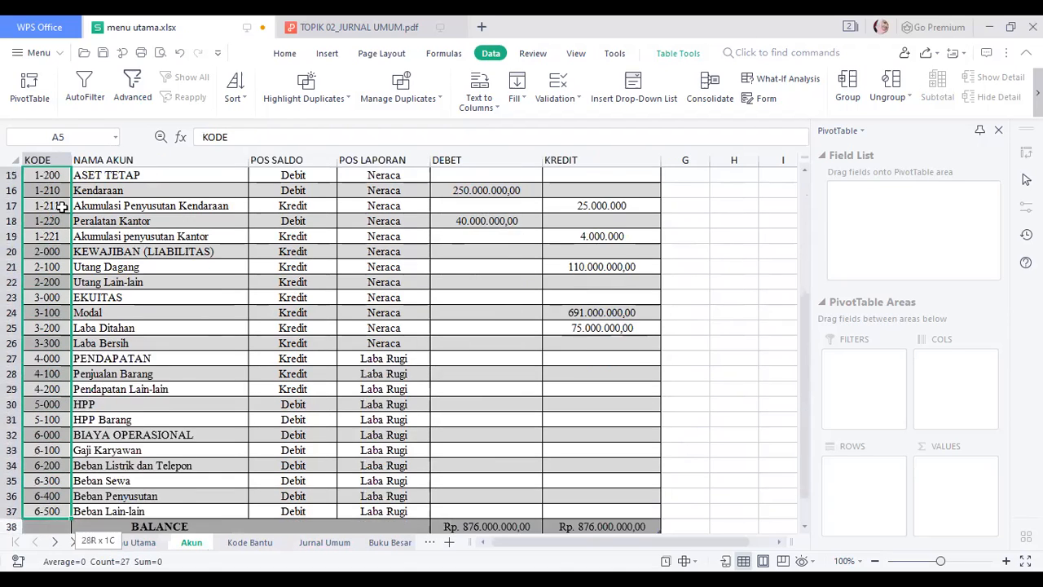
pyautogui.hotkey('shift', 'Up')
pyautogui.hotkey('shift', 'Up')
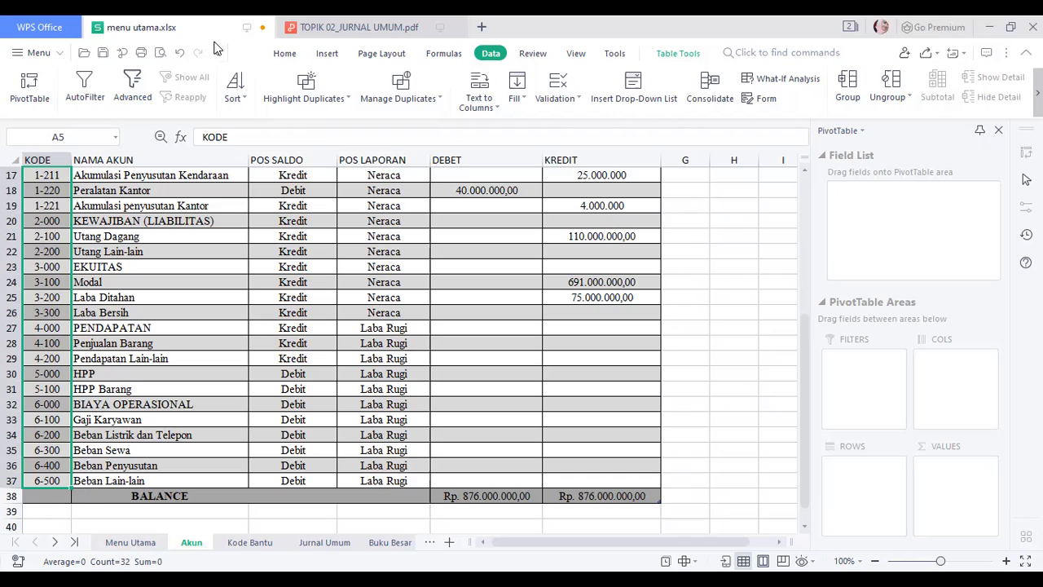
pyautogui.click(444, 54)
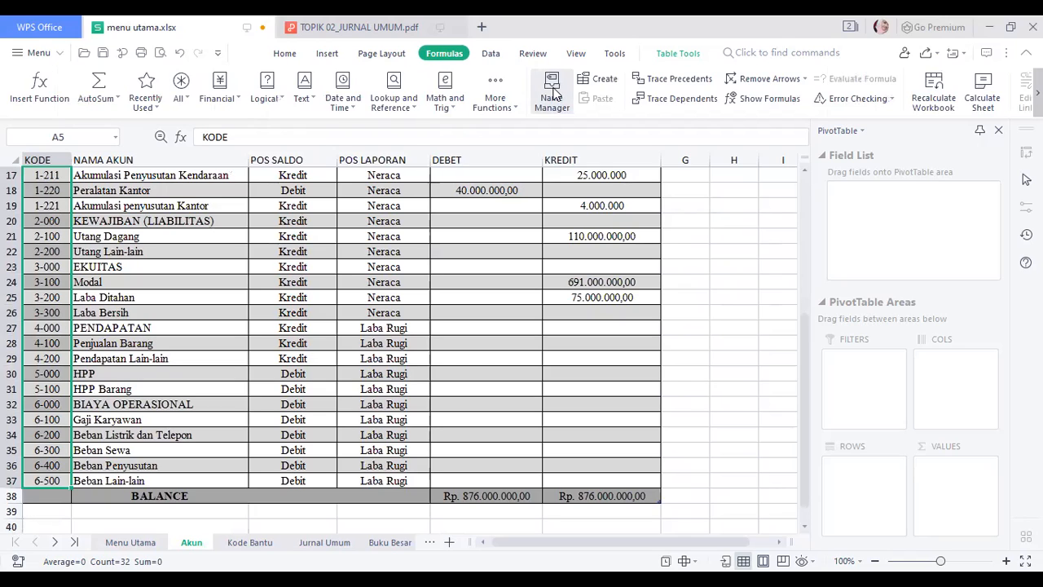
pyautogui.click(553, 93)
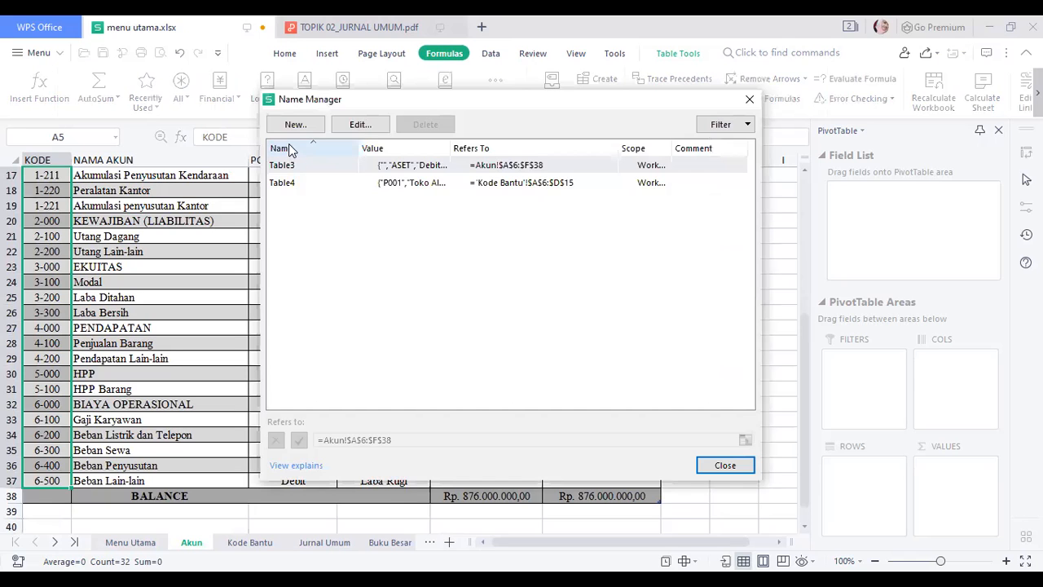
pyautogui.click(295, 125)
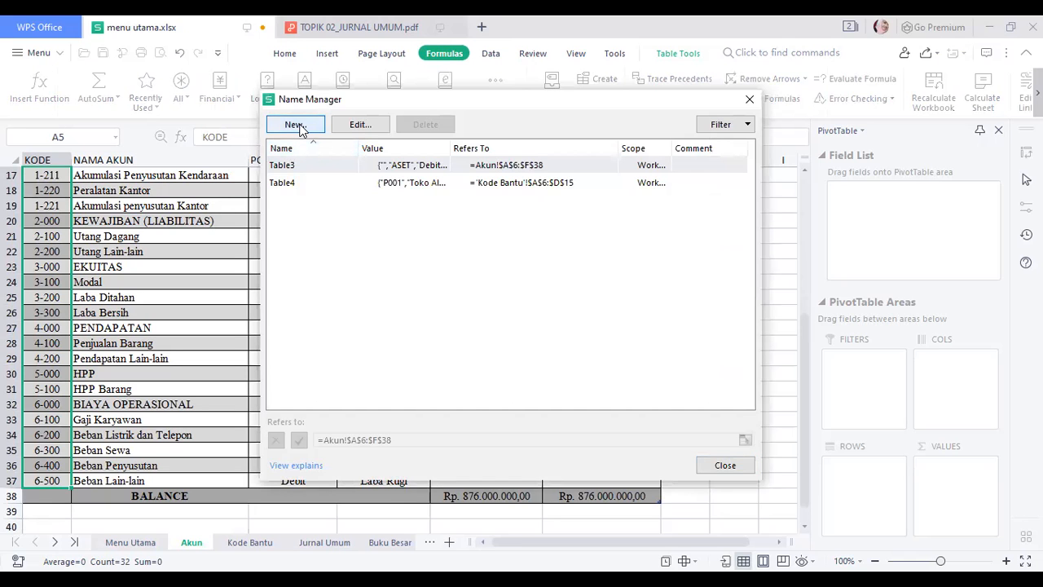
pyautogui.click(453, 226)
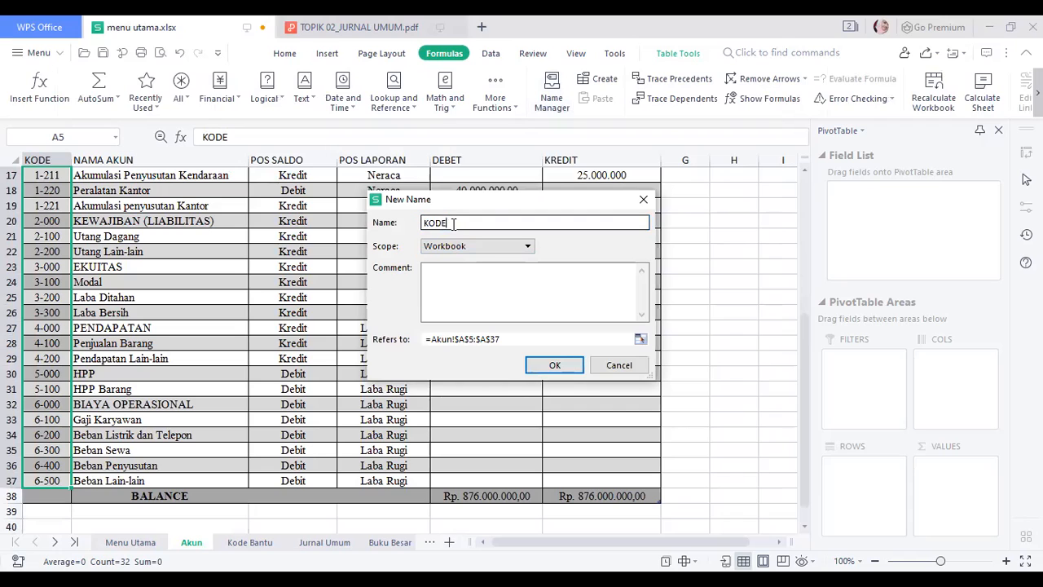
pyautogui.write('_AKUN')
pyautogui.click(552, 367)
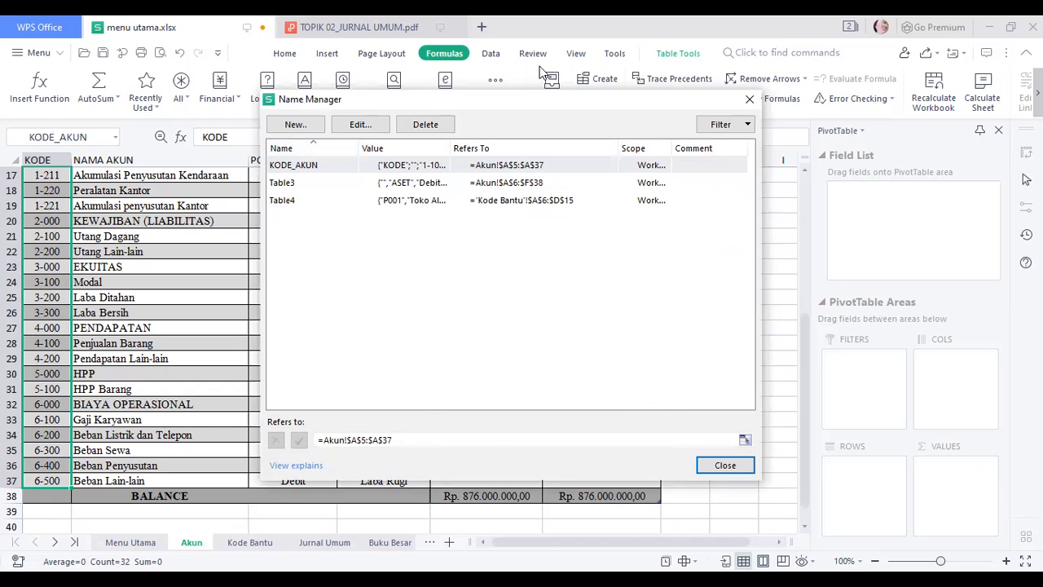
pyautogui.click(750, 99)
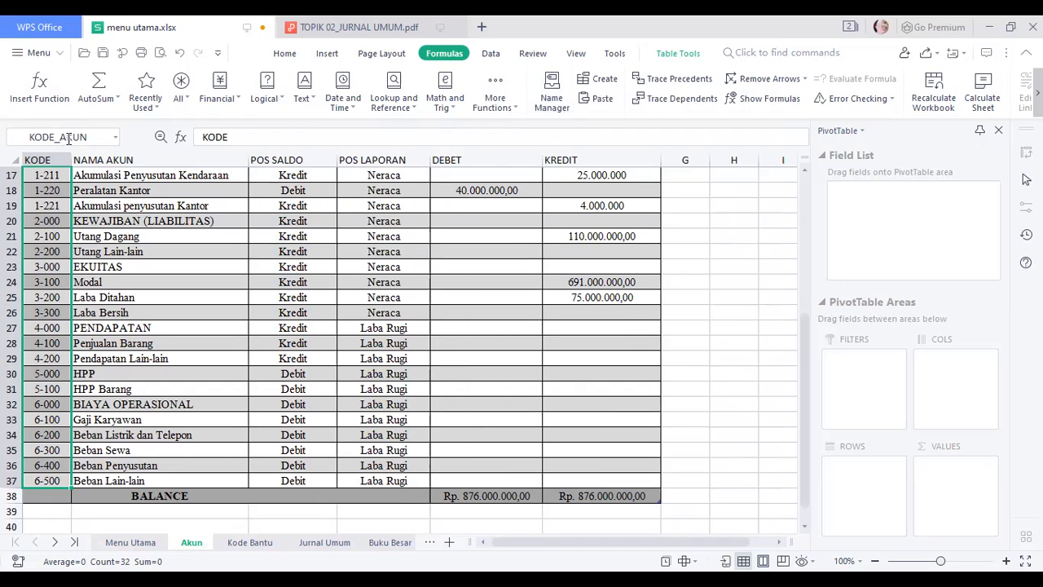
# Name the code range A5:A15 on the Kode Bantu sheet KODE_BANTU.
pyautogui.click(250, 543)
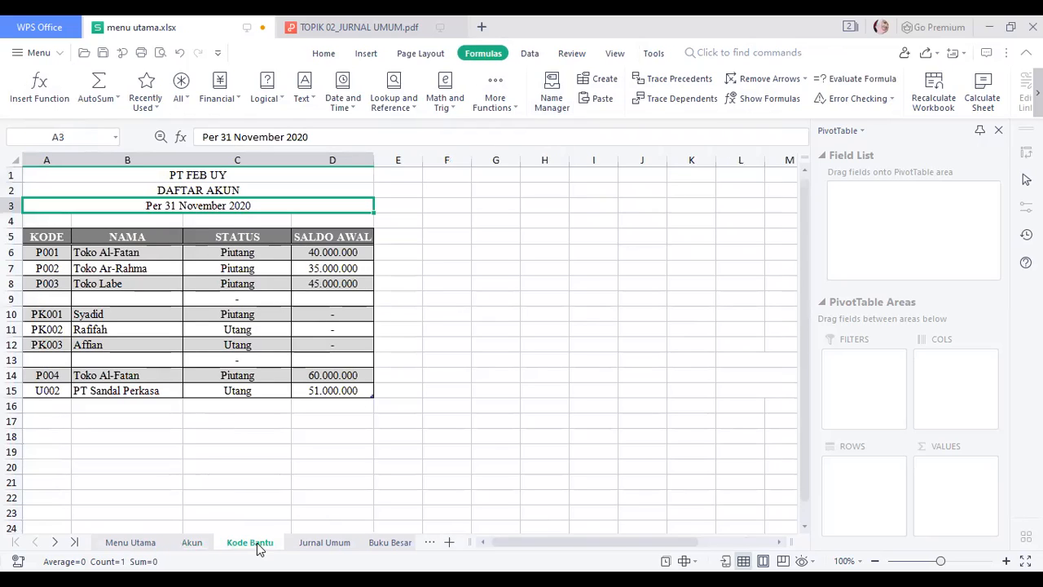
pyautogui.click(60, 237)
pyautogui.hotkey('shift', 'Down')
pyautogui.hotkey('shift', 'Down')
pyautogui.hotkey('shift', 'Down')
pyautogui.hotkey('shift', 'Down')
pyautogui.hotkey('shift', 'Down')
pyautogui.hotkey('shift', 'Down')
pyautogui.hotkey('shift', 'Down')
pyautogui.hotkey('shift', 'Down')
pyautogui.hotkey('shift', 'Down')
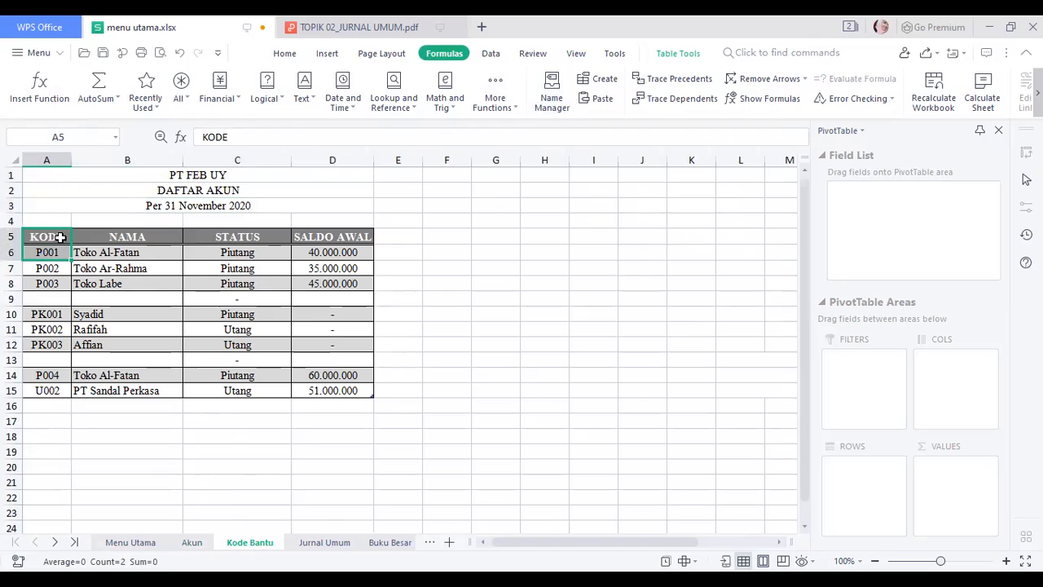
pyautogui.hotkey('shift', 'Down')
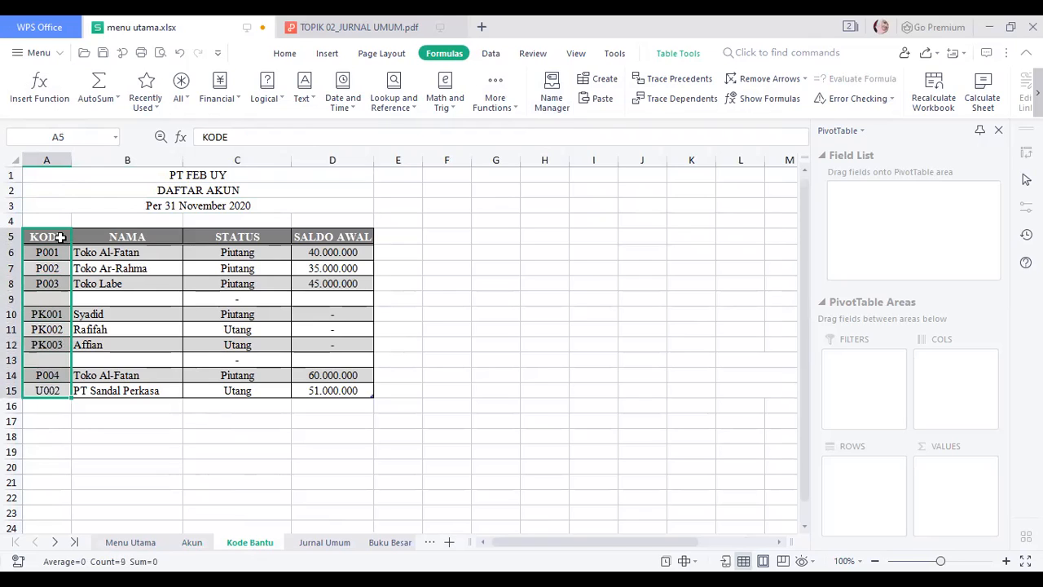
pyautogui.click(93, 136)
pyautogui.write('KODE_BANTU')
pyautogui.click(97, 183)
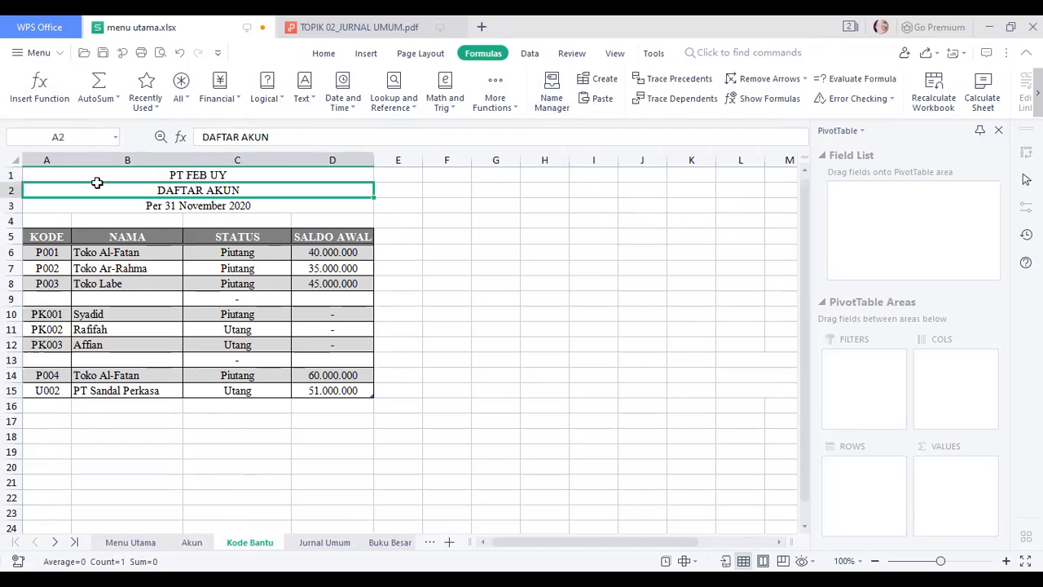
# Reselect the codes A5:A15 on the Kode Bantu sheet to check their range name.
pyautogui.click(46, 236)
pyautogui.hotkey('shift', 'Down')
pyautogui.hotkey('shift', 'Down')
pyautogui.hotkey('shift', 'Down')
pyautogui.hotkey('shift', 'Down')
pyautogui.hotkey('shift', 'Down')
pyautogui.hotkey('shift', 'Down')
pyautogui.hotkey('shift', 'Down')
pyautogui.hotkey('shift', 'Down')
pyautogui.hotkey('shift', 'Down')
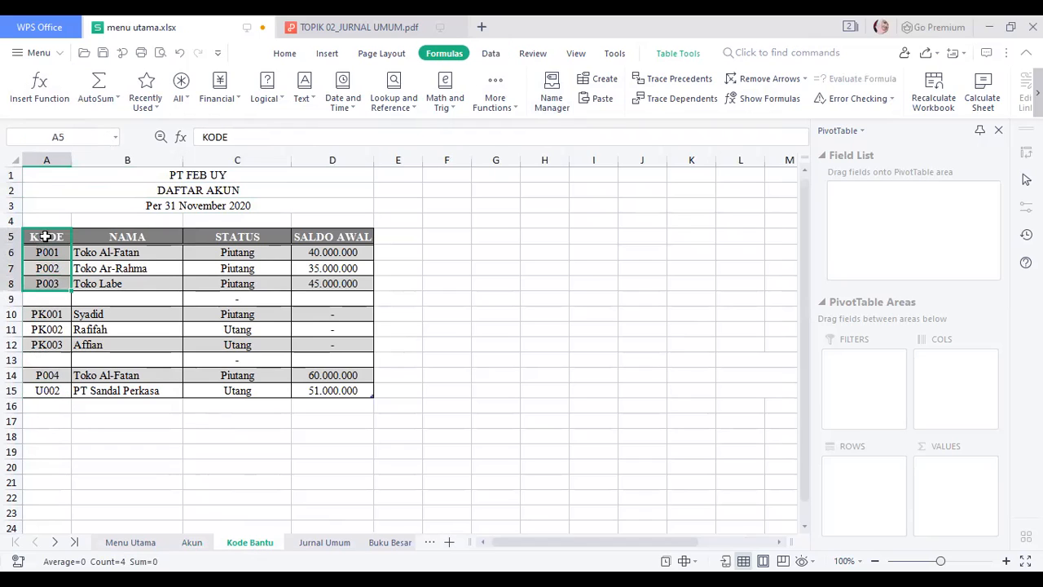
pyautogui.hotkey('shift', 'Down')
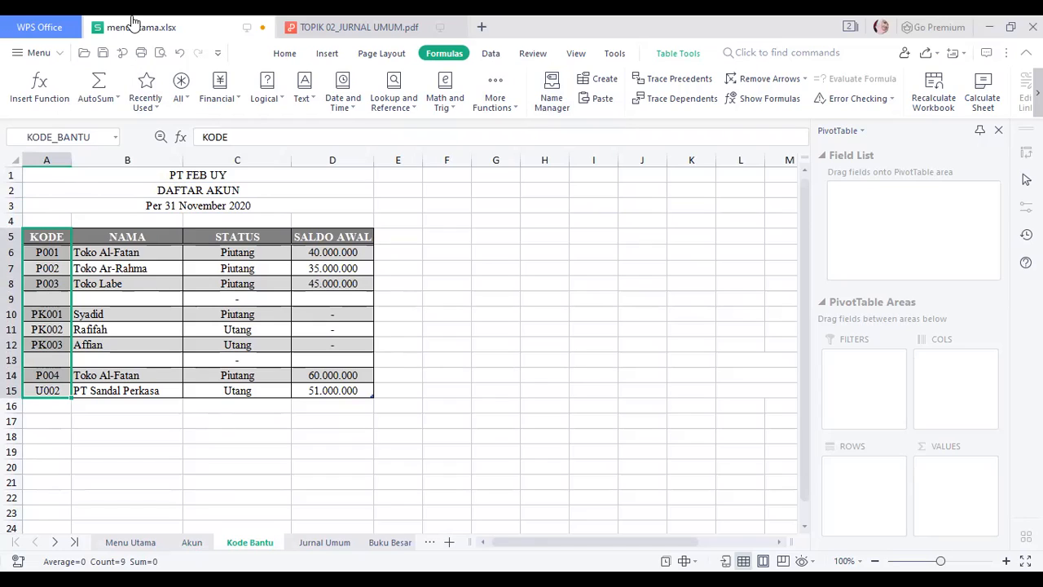
# Enter the date 2-Dec in cell A46, the first empty row of the Jurnal Umum sheet.
pyautogui.hotkey('ctrl', 'Tab')
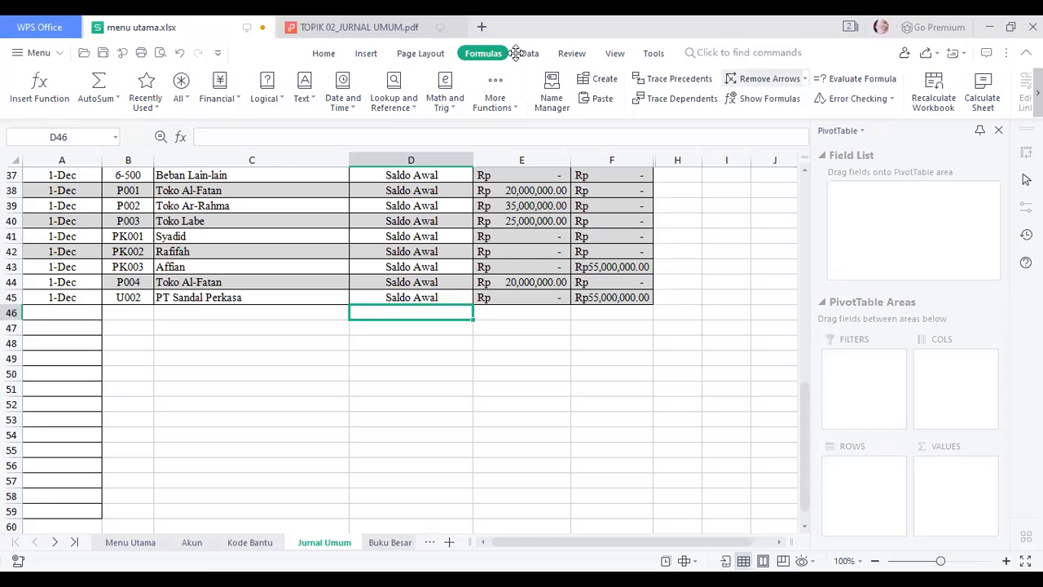
pyautogui.click(94, 309)
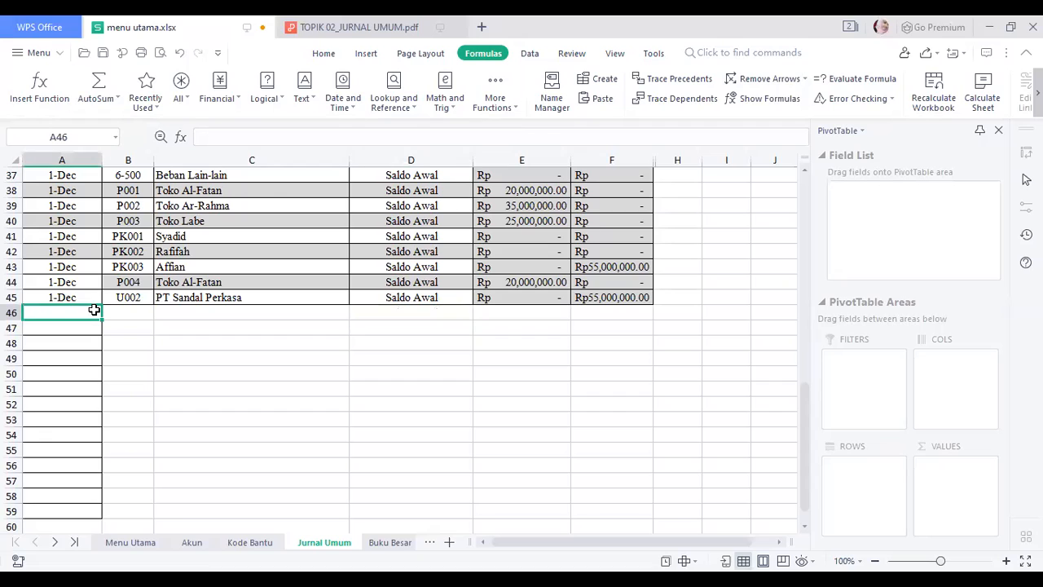
pyautogui.write('2')
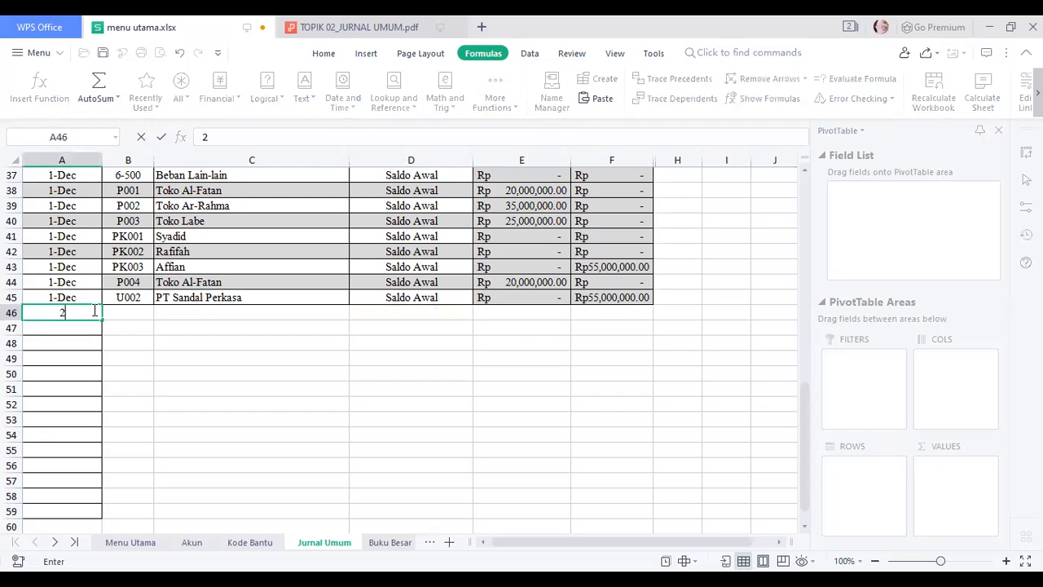
pyautogui.write('-DEC')
pyautogui.press('Return')
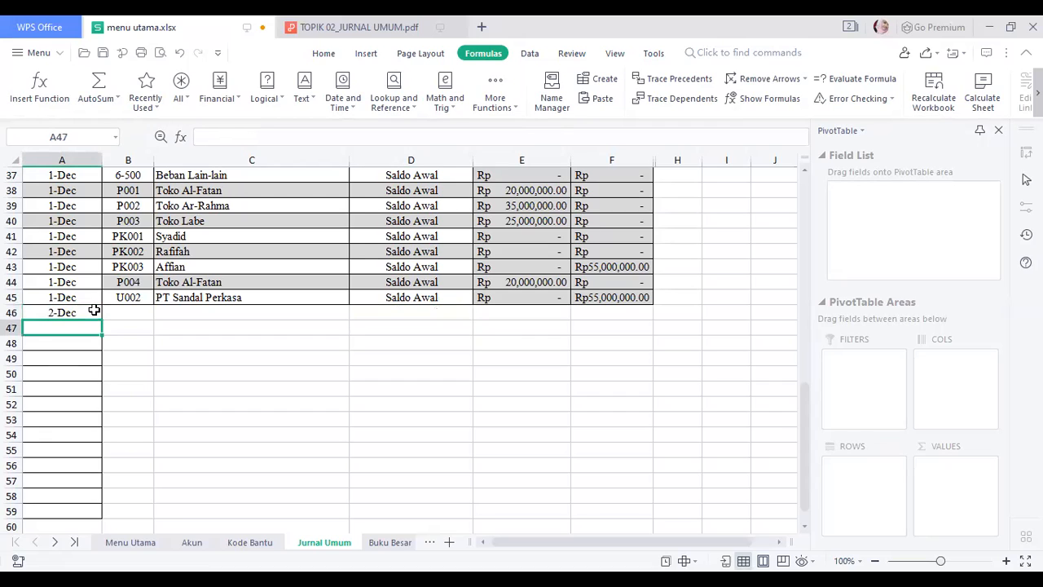
# Choose List as the data validation type for code cell B46 and turn off Ignore blank.
pyautogui.click(128, 314)
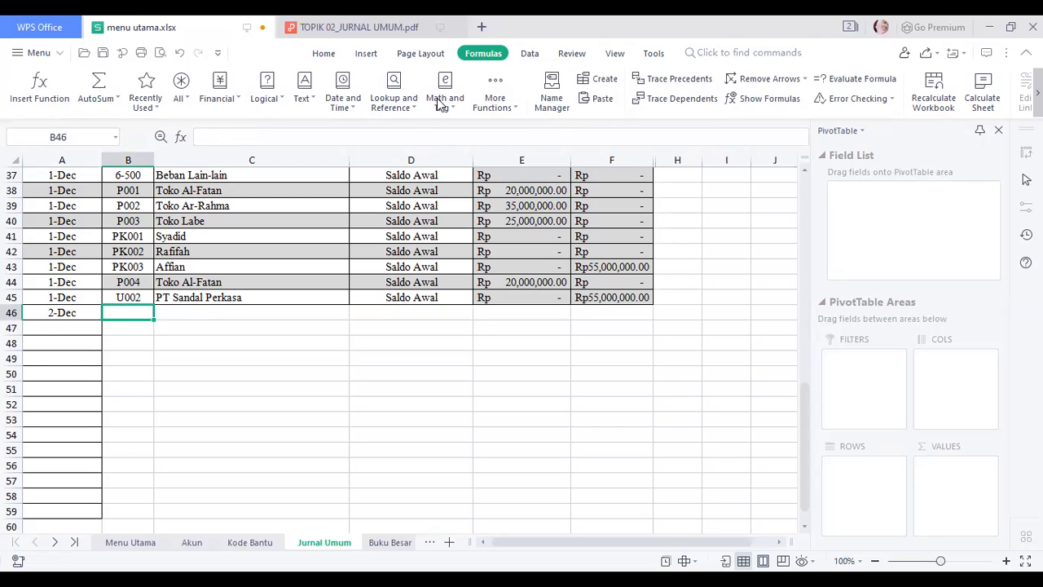
pyautogui.click(530, 53)
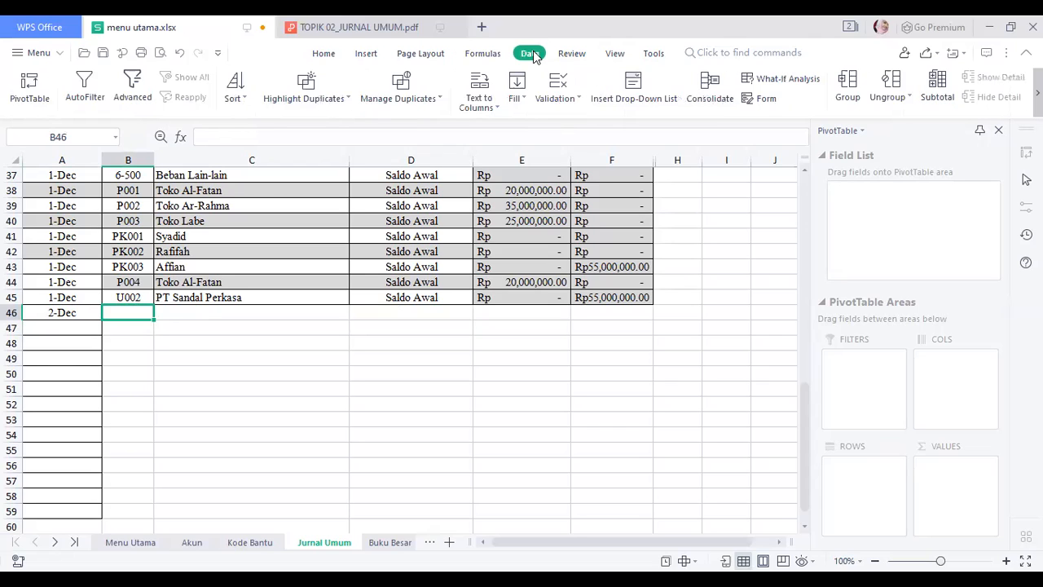
pyautogui.click(569, 88)
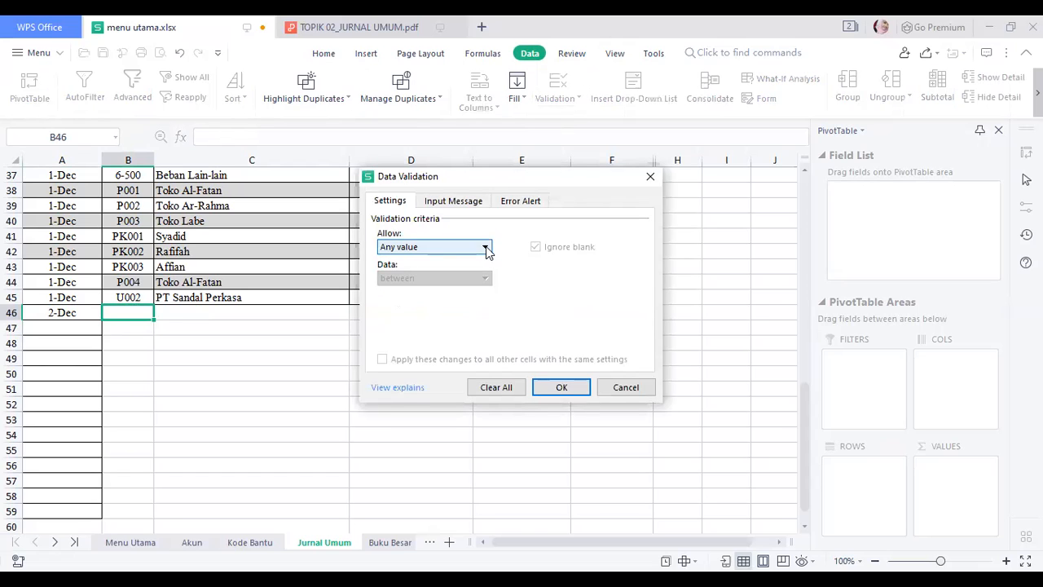
pyautogui.click(486, 249)
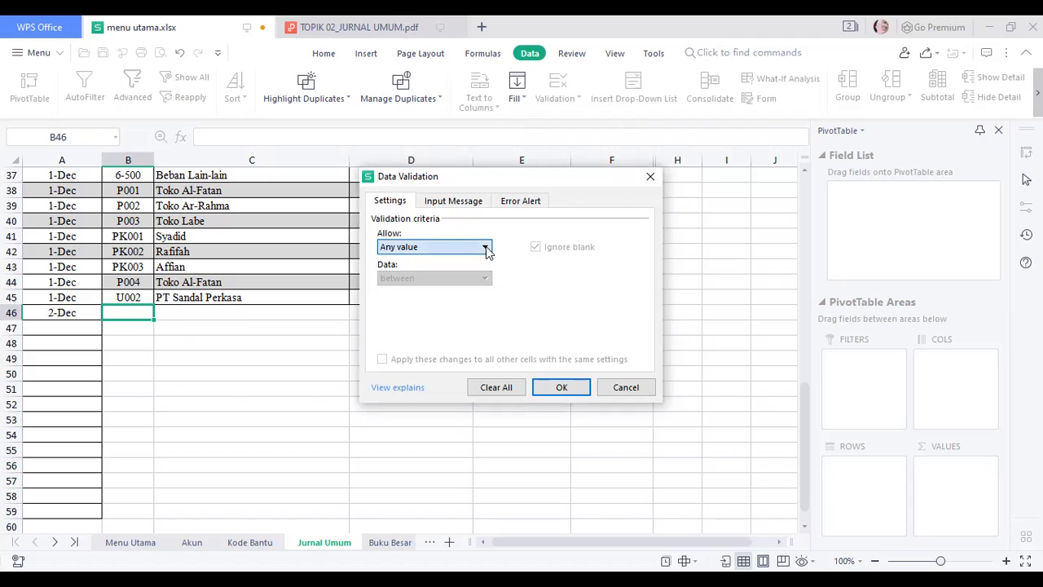
pyautogui.click(445, 291)
pyautogui.click(537, 247)
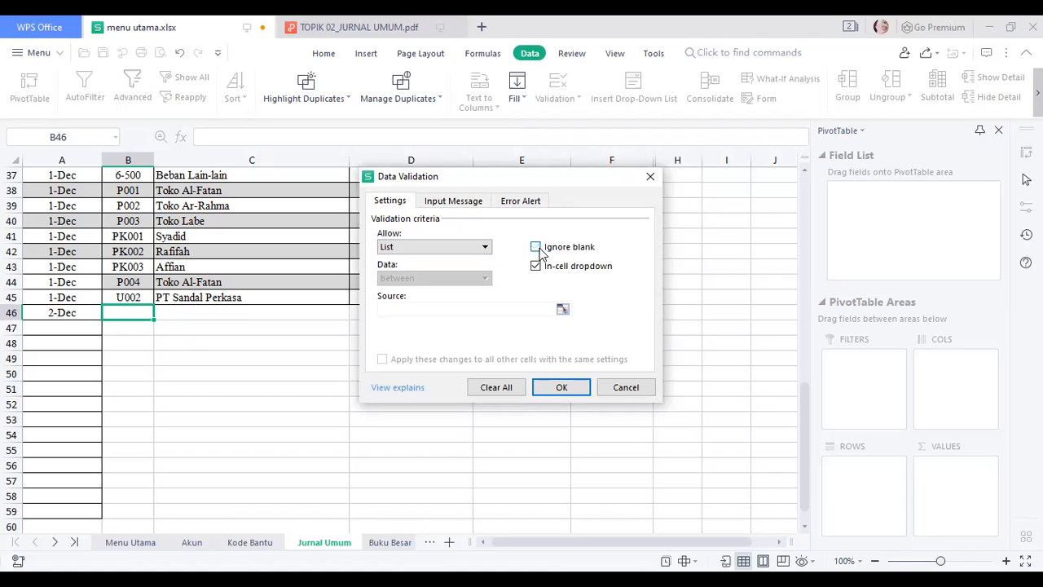
# Set the source of B46's validation list to =KODE_AKU and apply the validation.
pyautogui.click(413, 310)
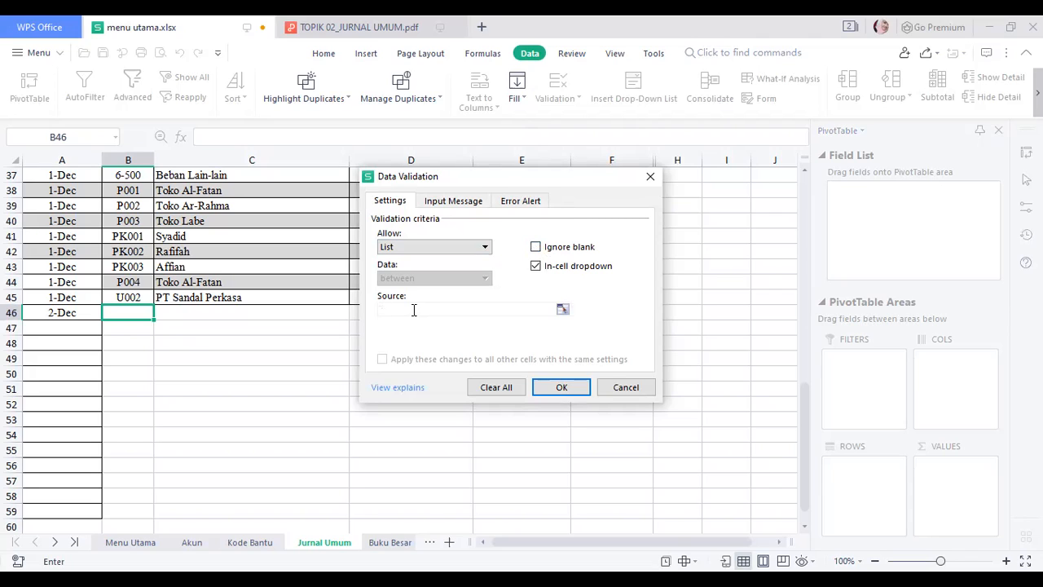
pyautogui.write('KODE_AKU')
pyautogui.click(558, 392)
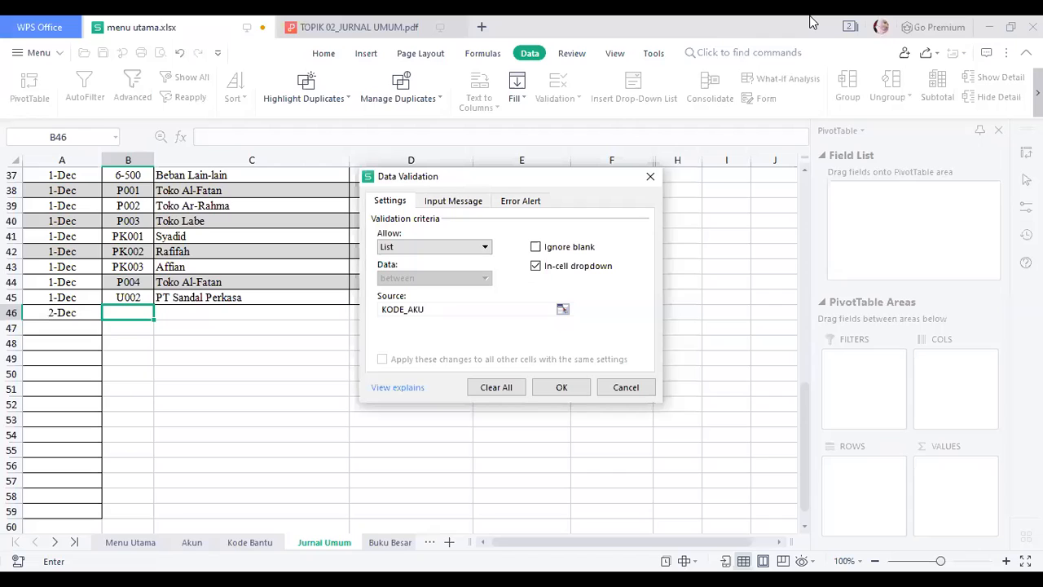
pyautogui.click(382, 310)
pyautogui.write('=')
pyautogui.click(562, 389)
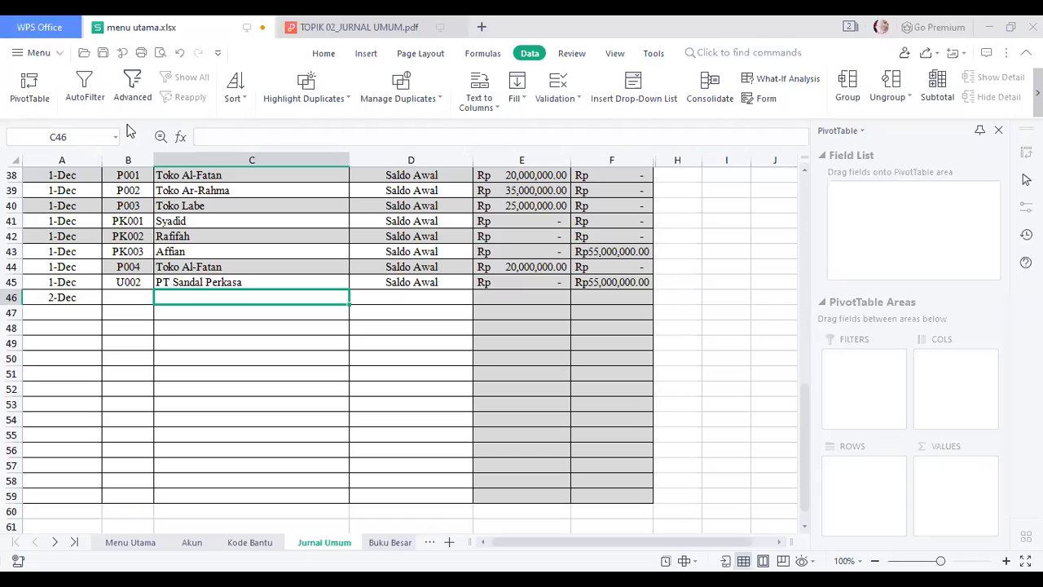
# Extend B46's code dropdown down through B59 and start a VLOOKUP formula in C46 with B46 as the lookup value.
pyautogui.click(150, 299)
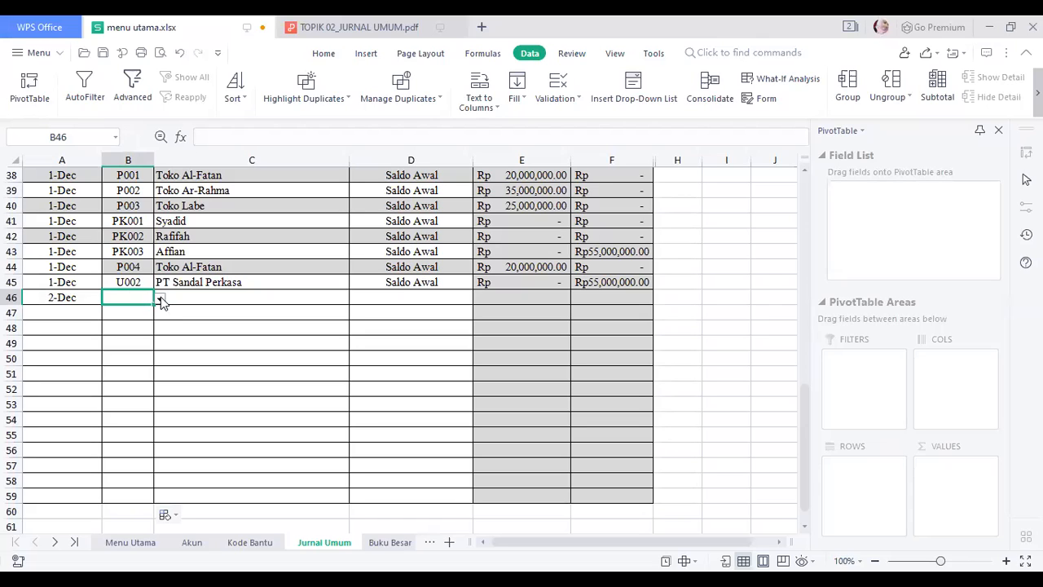
pyautogui.click(264, 302)
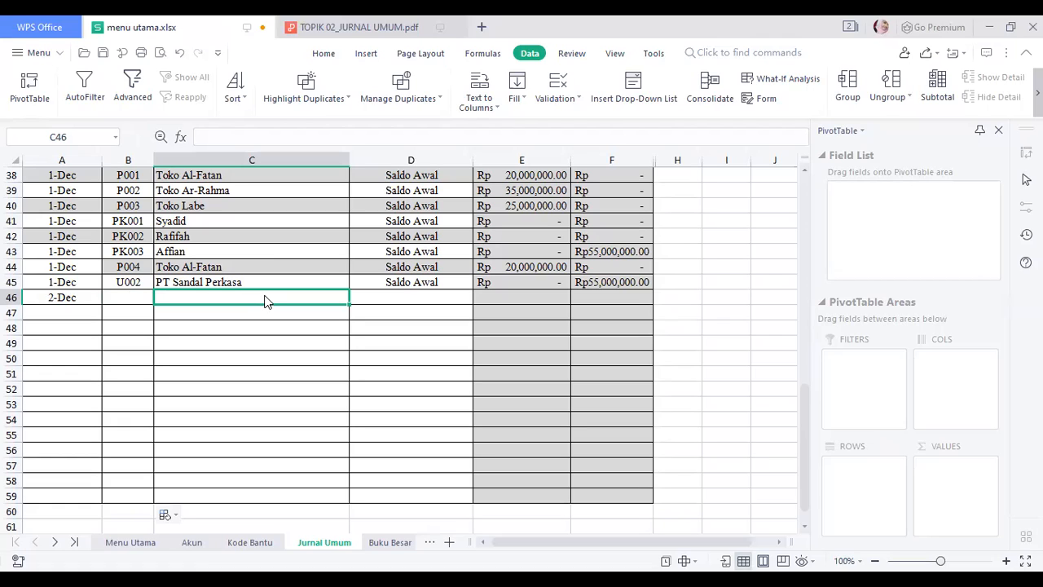
pyautogui.write('VLOOKUP(')
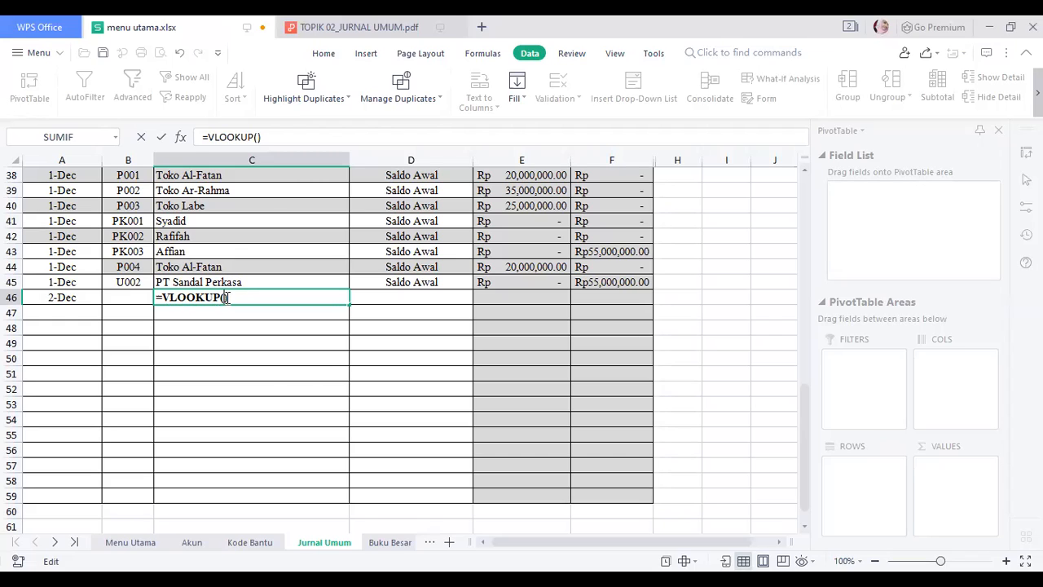
pyautogui.click(140, 300)
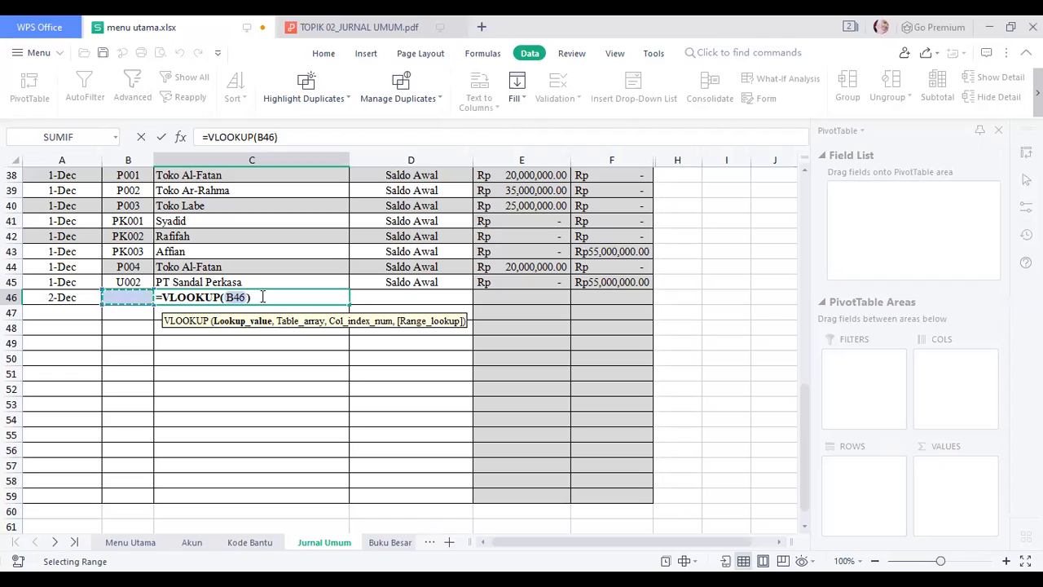
pyautogui.write(',')
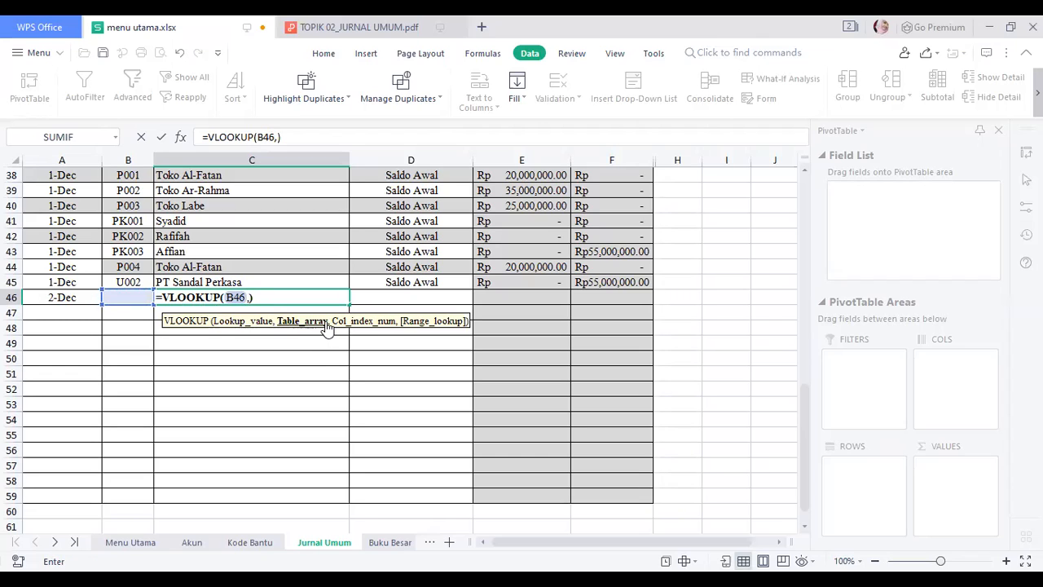
# Set the table array of C46's VLOOKUP to A5:F37 on the Akun sheet.
pyautogui.click(198, 547)
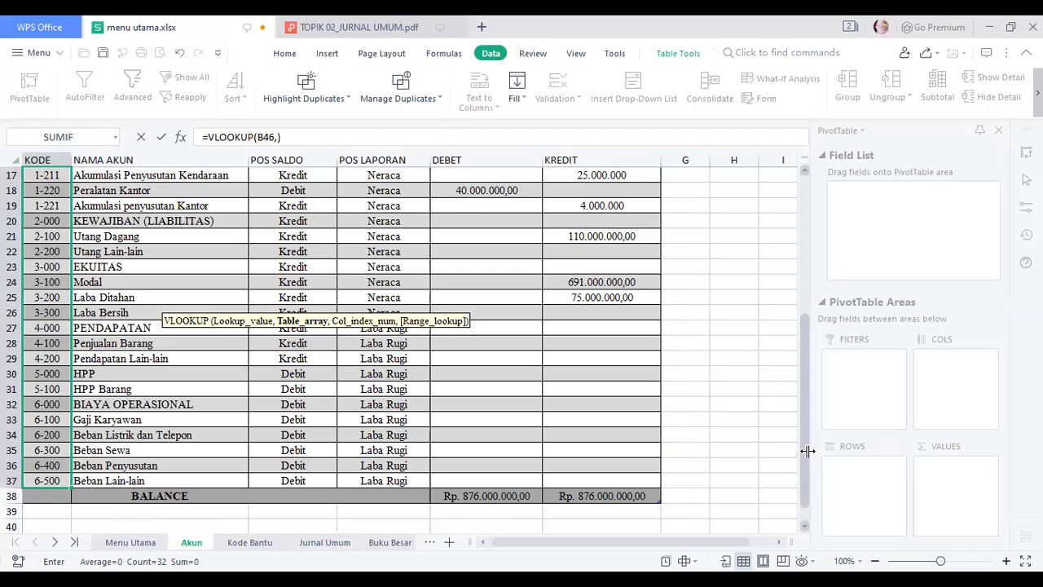
pyautogui.moveTo(806, 450); pyautogui.dragTo(788, 330)
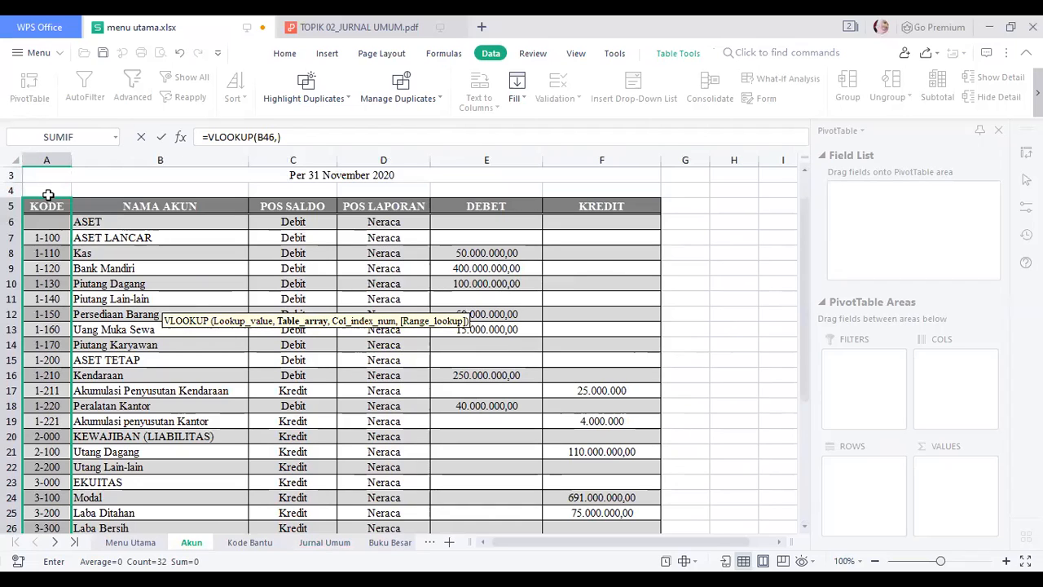
pyautogui.click(46, 206)
pyautogui.moveTo(220, 209); pyautogui.dragTo(423, 213)
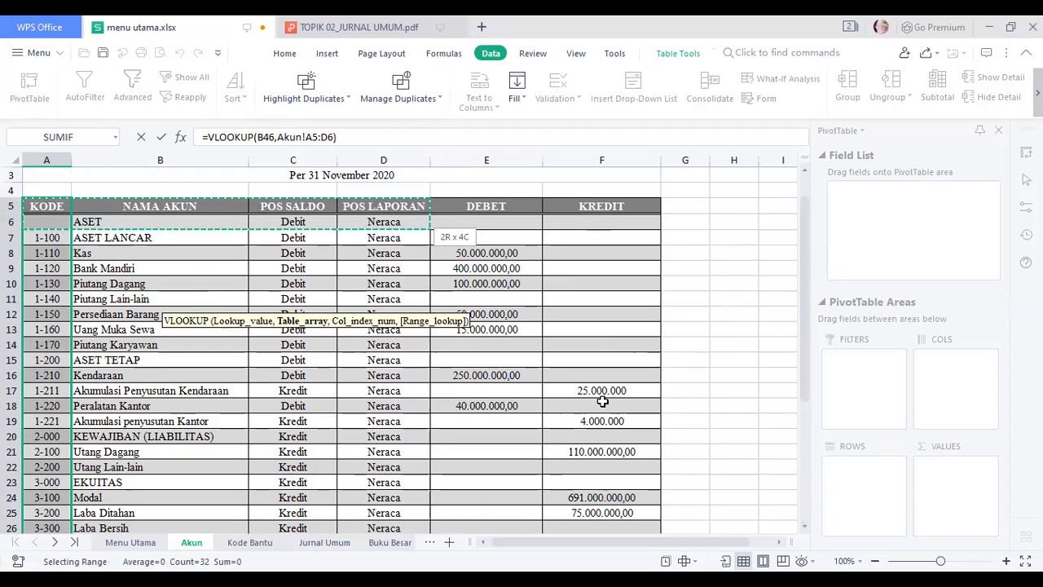
pyautogui.moveTo(617, 498); pyautogui.dragTo(619, 522)
pyautogui.moveTo(609, 483); pyautogui.dragTo(609, 476)
pyautogui.click(609, 476)
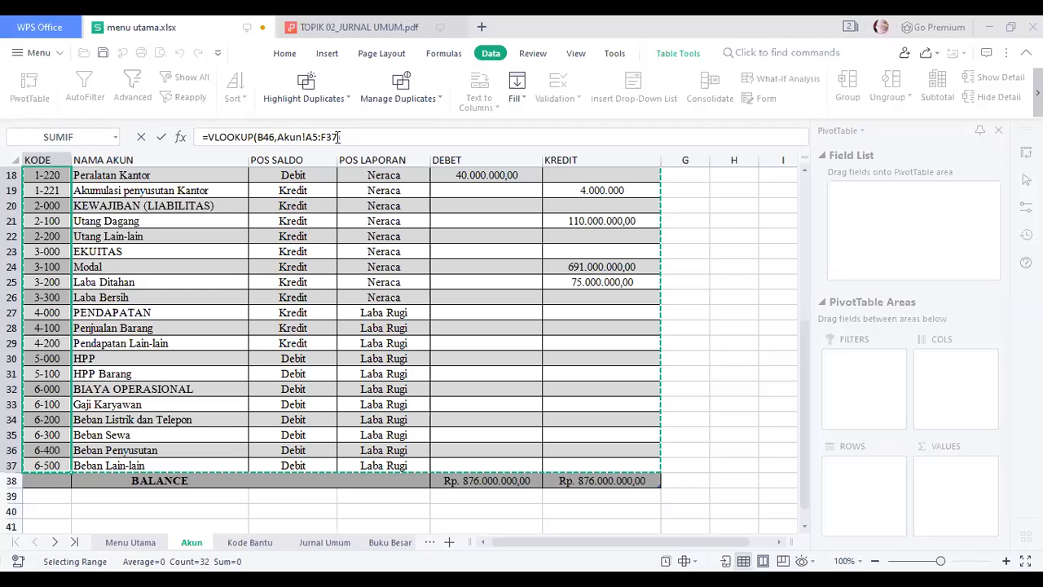
# Complete C46's VLOOKUP with column index 2 and FALSE for an exact match, and enter the formula.
pyautogui.click(339, 137)
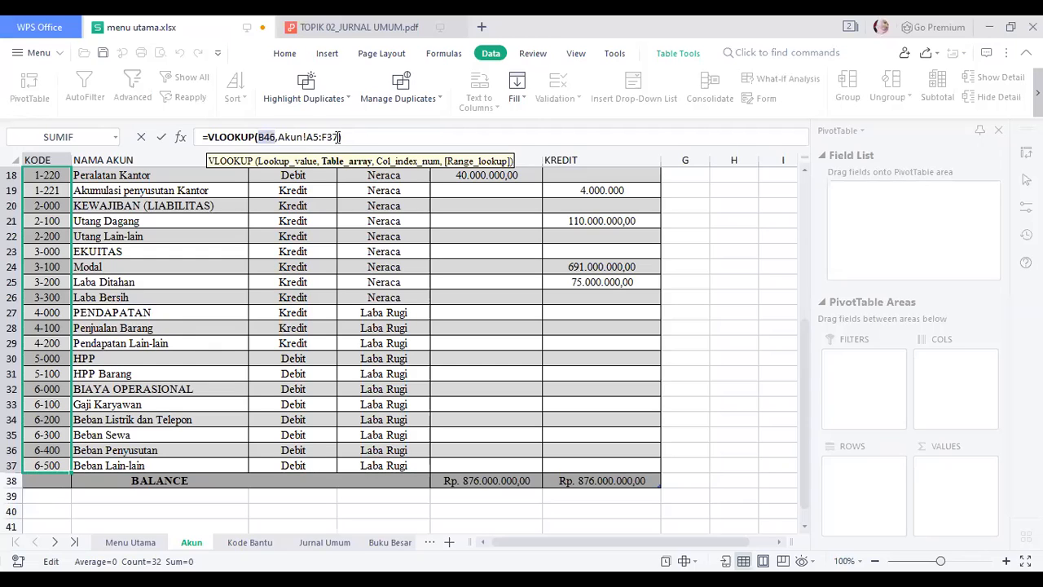
pyautogui.write(',')
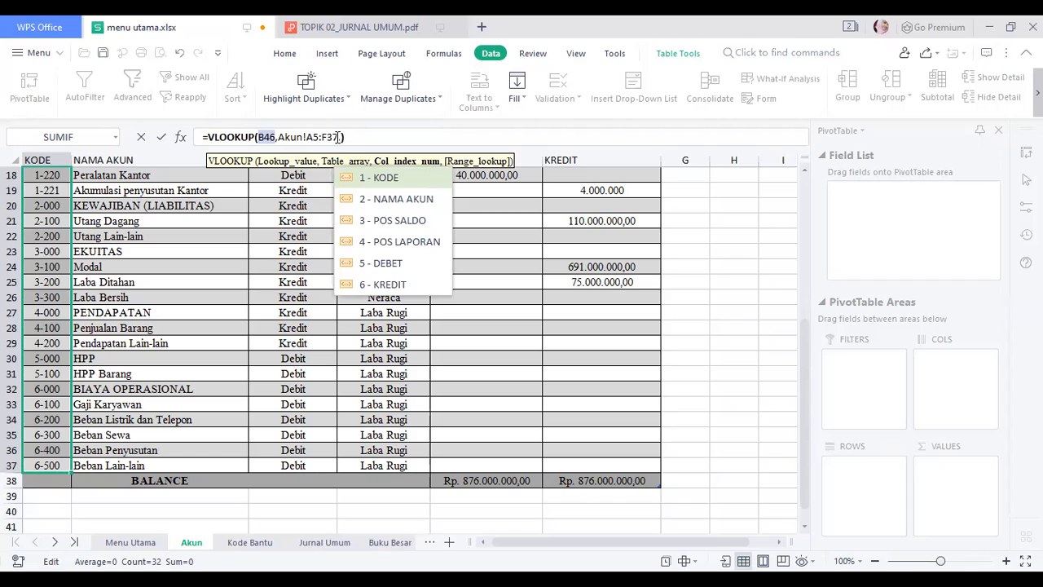
pyautogui.write('2')
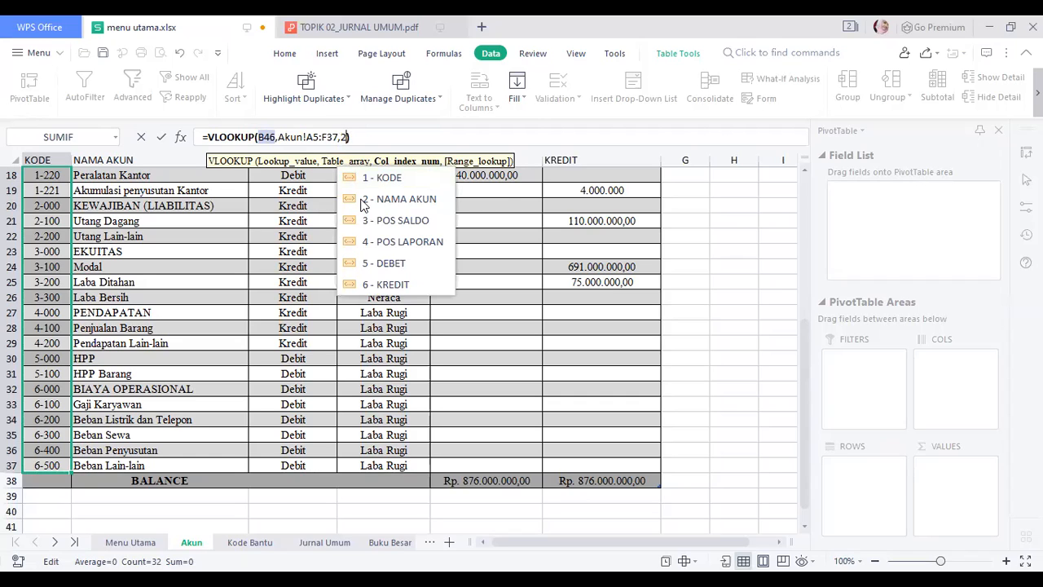
pyautogui.write(',')
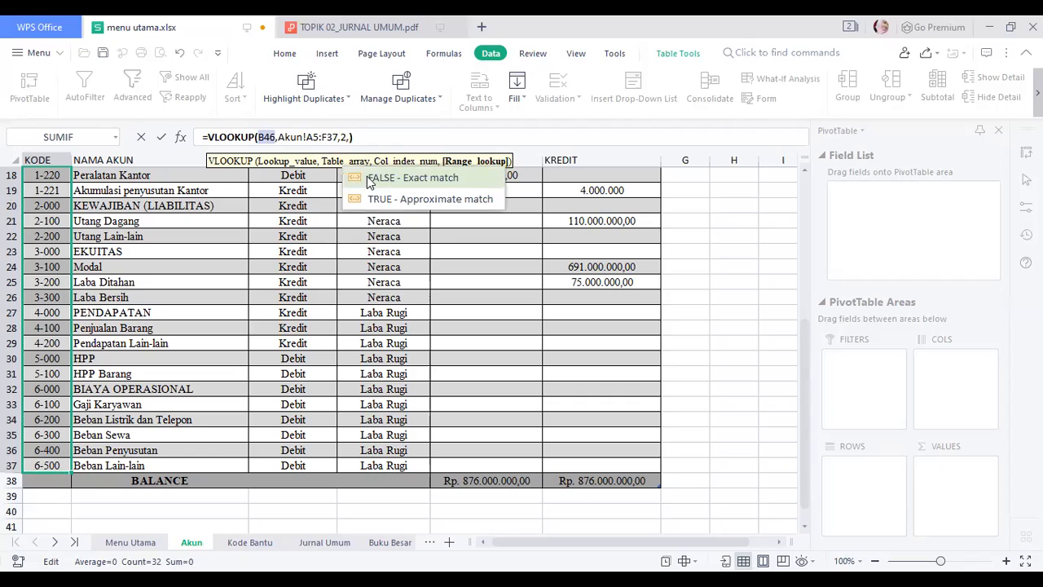
pyautogui.doubleClick(369, 181)
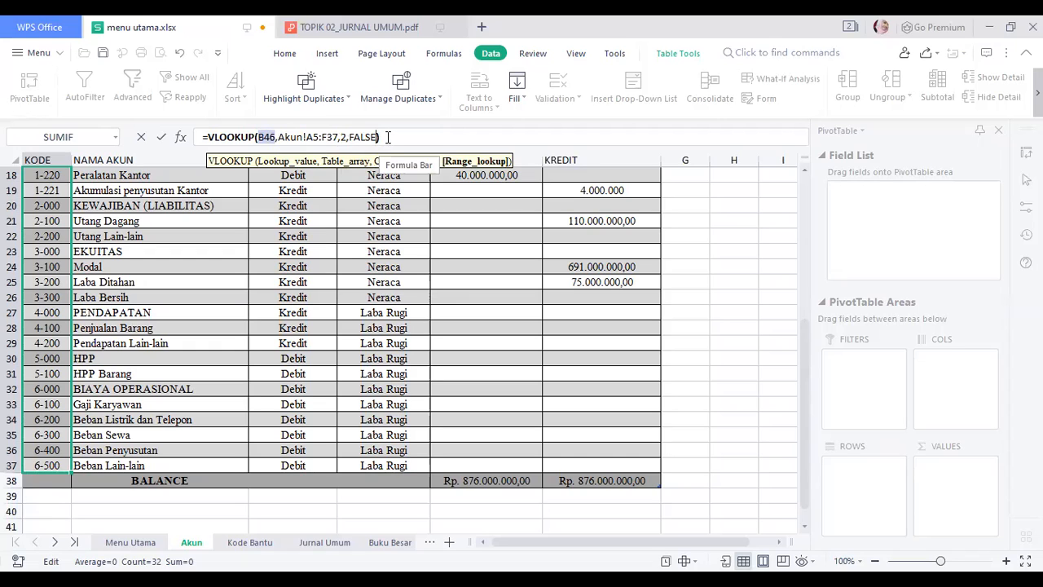
pyautogui.press('Return')
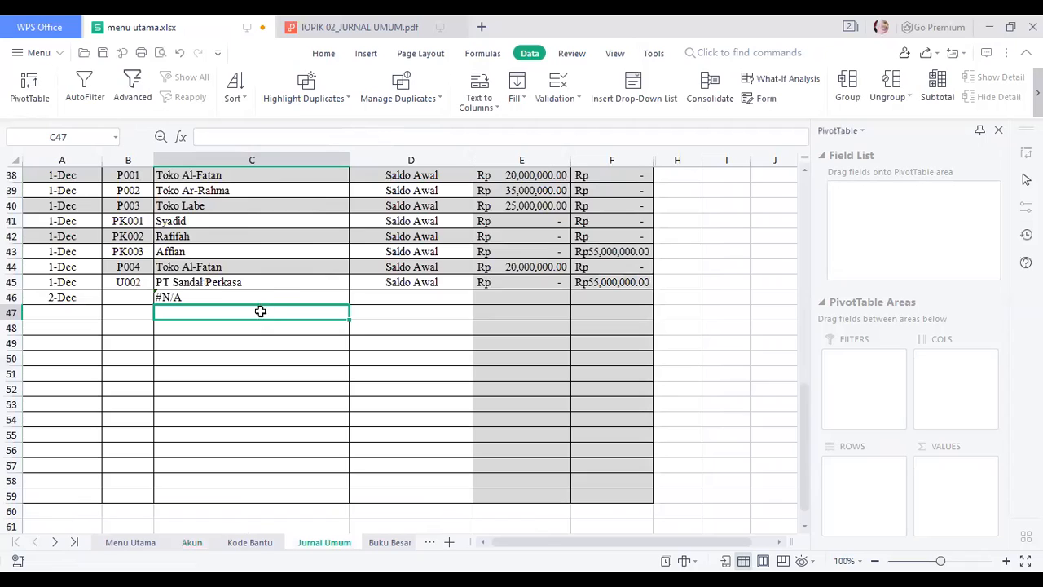
# Fill C46's VLOOKUP formula down through C59 and consult the first transaction in TOPIK 02_JURNAL UMUM.pdf.
pyautogui.click(262, 298)
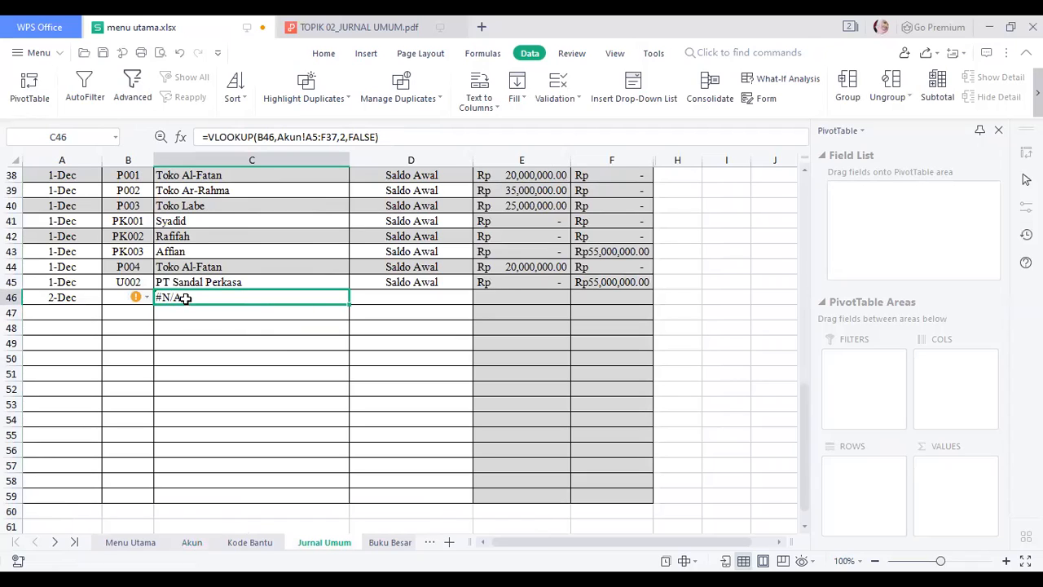
pyautogui.click(112, 298)
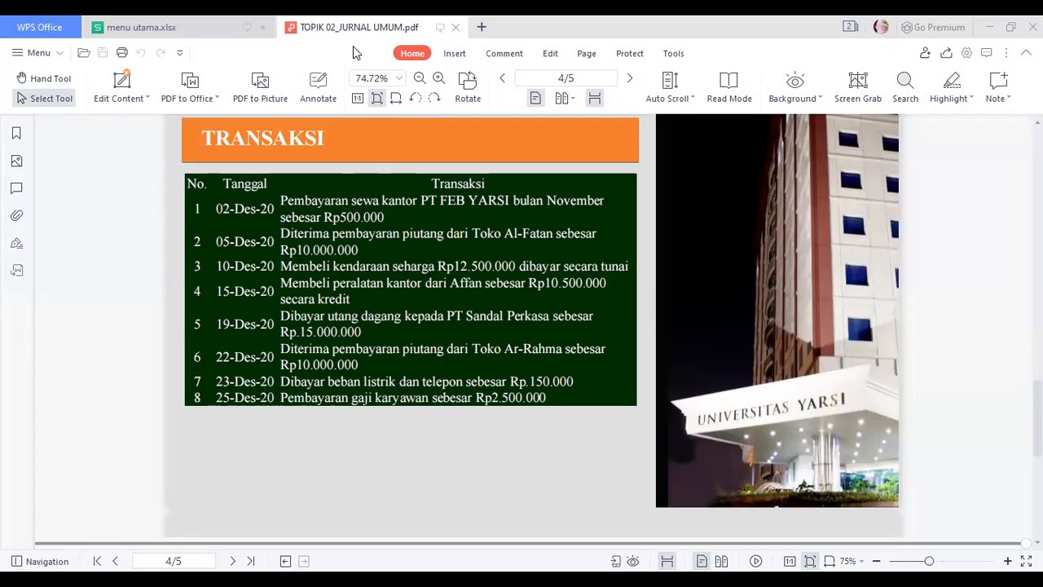
pyautogui.hotkey('alt', 'Tab')
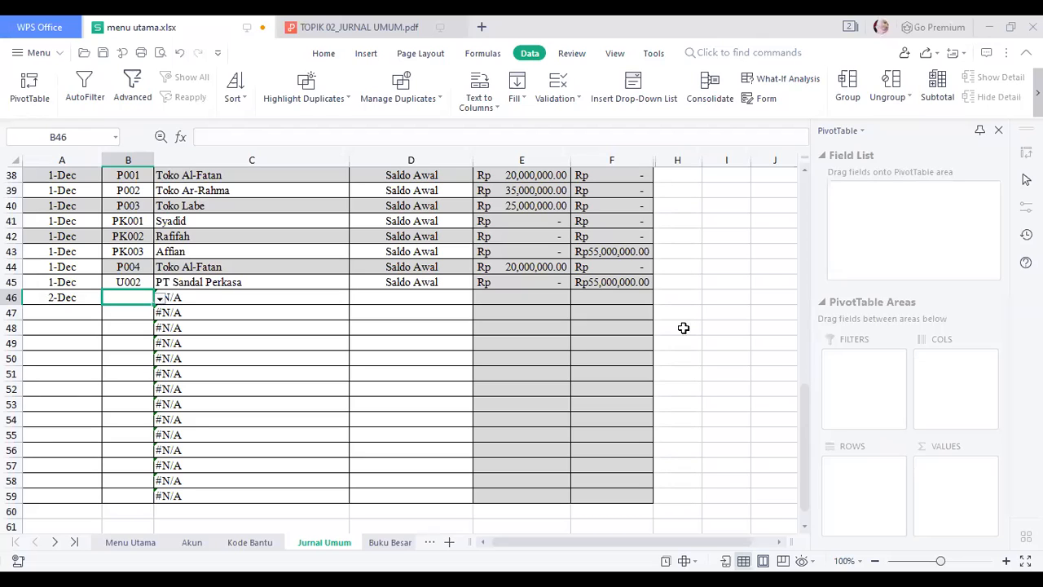
# Enter the rent expense code 6-300 in B46 and the description Pembayaran Sewa in D46.
pyautogui.moveTo(804, 410); pyautogui.dragTo(802, 389)
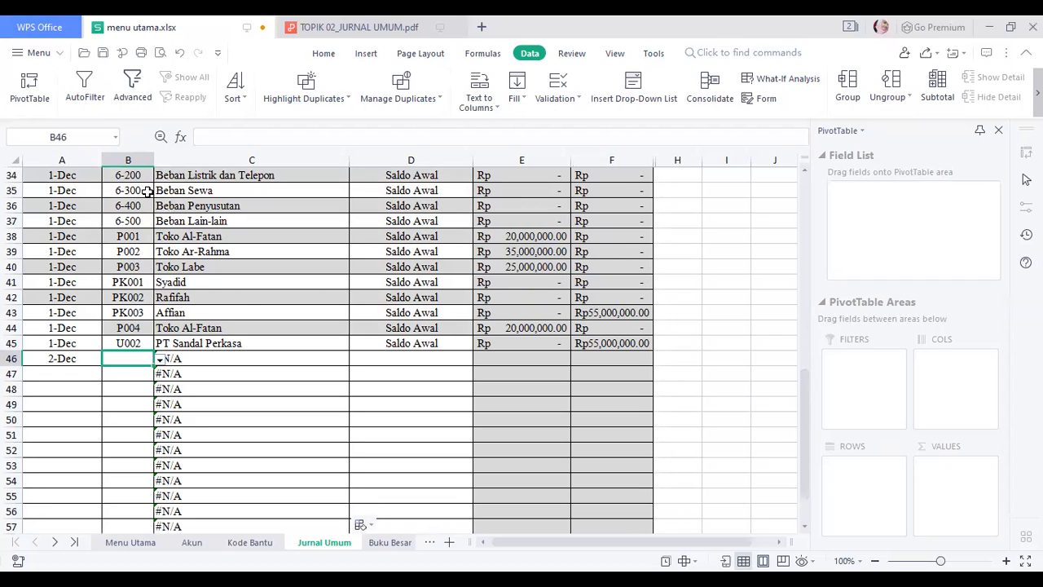
pyautogui.click(133, 354)
pyautogui.click(263, 359)
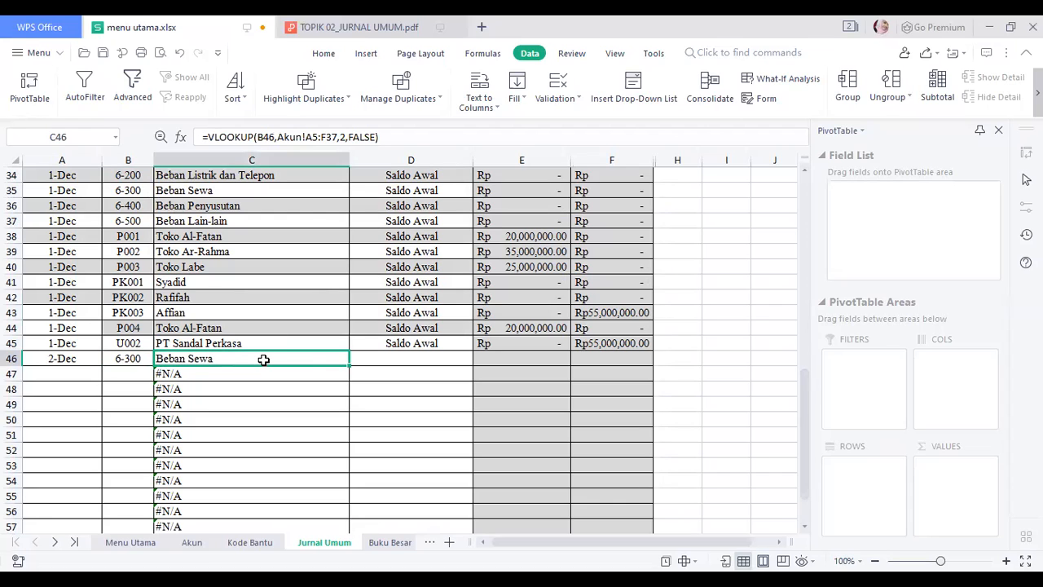
pyautogui.click(377, 358)
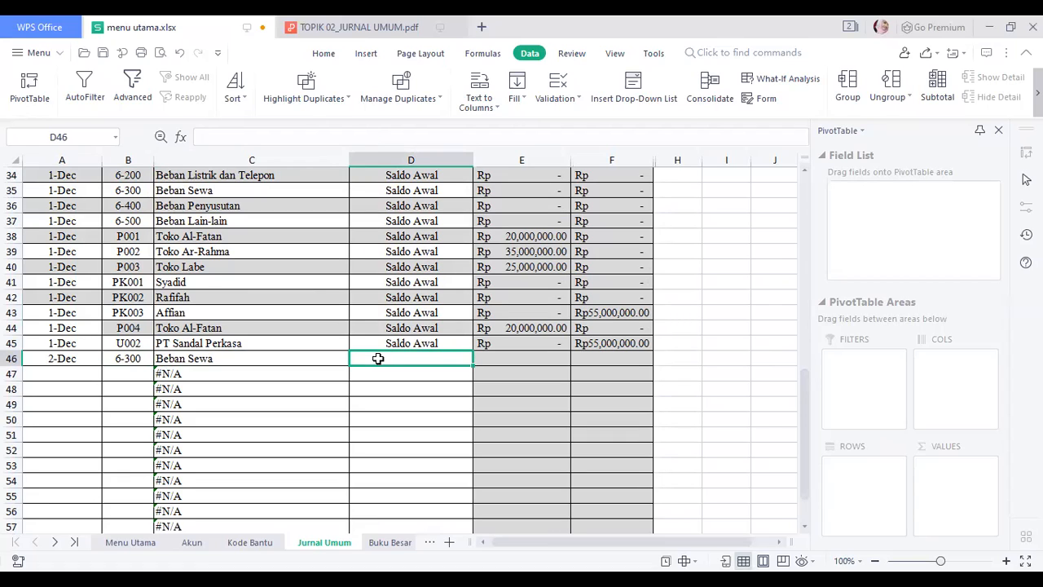
pyautogui.write('Pembayaran')
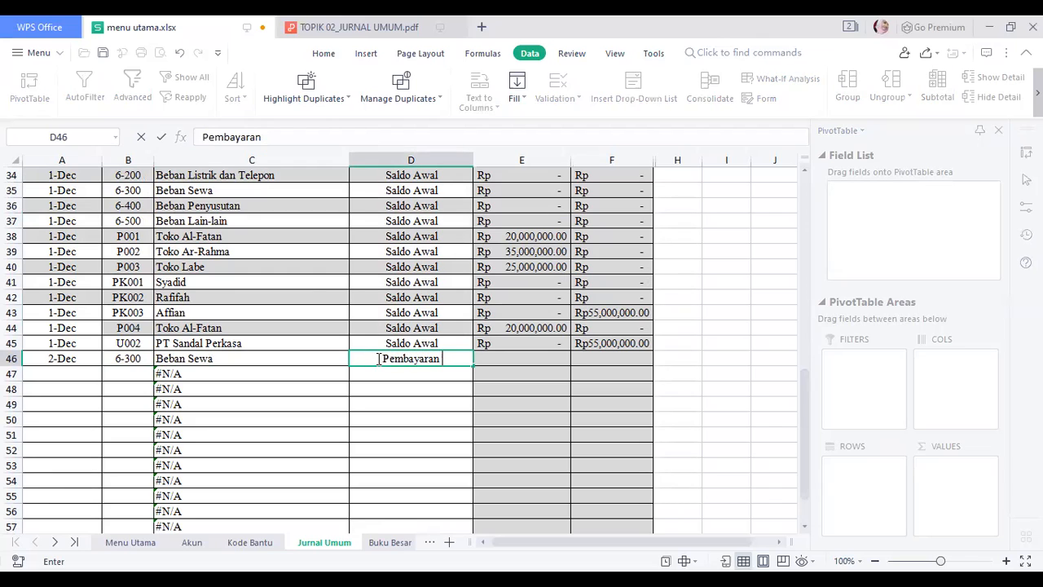
pyautogui.write(' Sewa')
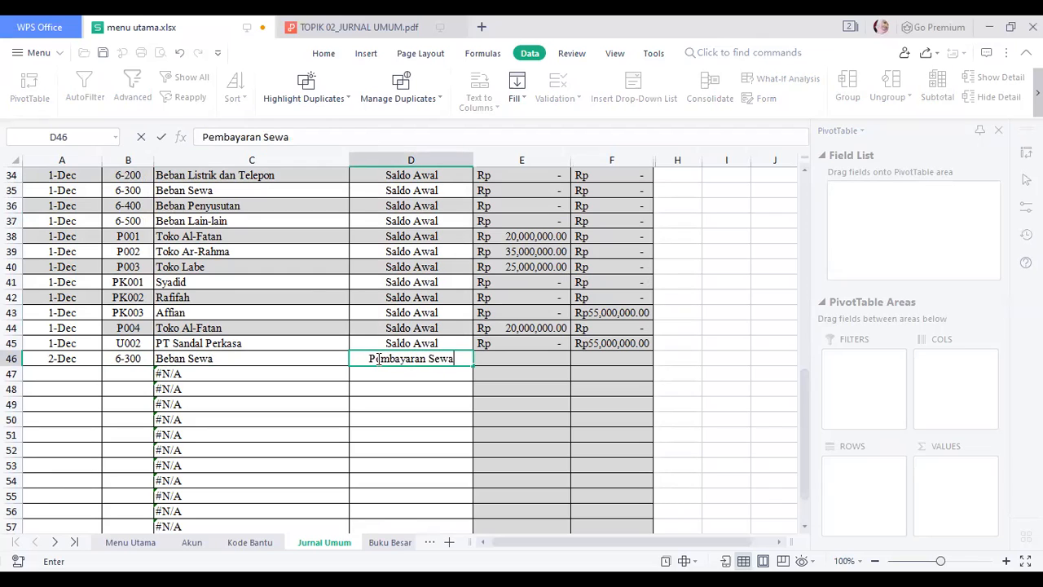
# Enter a debit of 500000 in E46 and a zero credit in F46 for the rent payment.
pyautogui.click(491, 363)
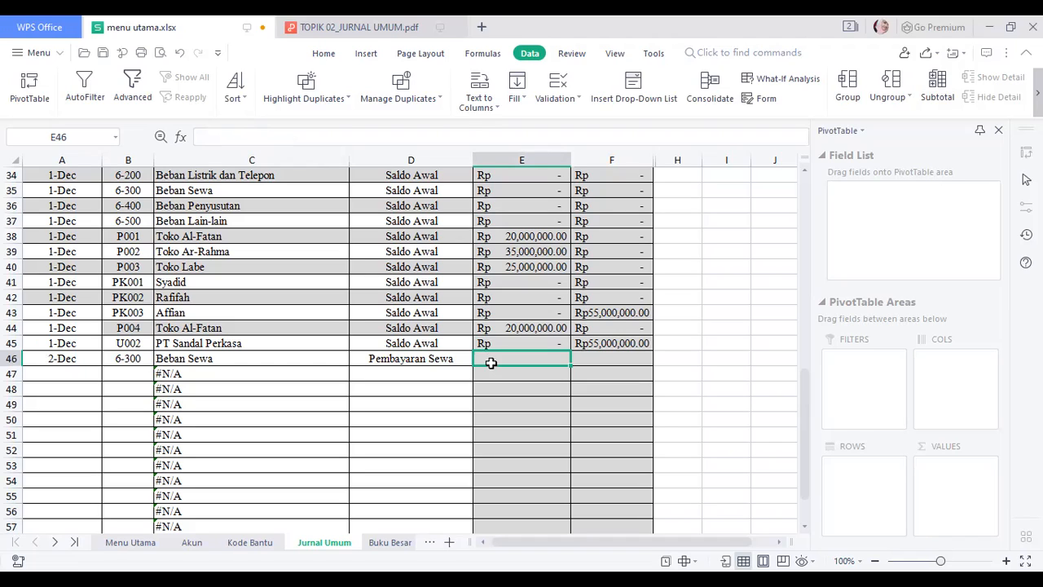
pyautogui.write('500')
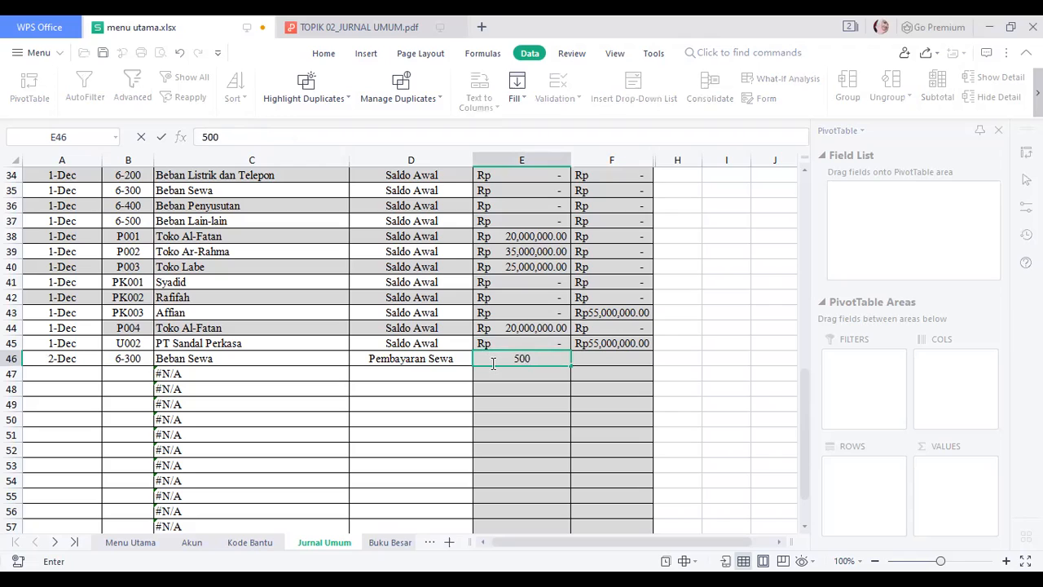
pyautogui.write('000')
pyautogui.press('Return')
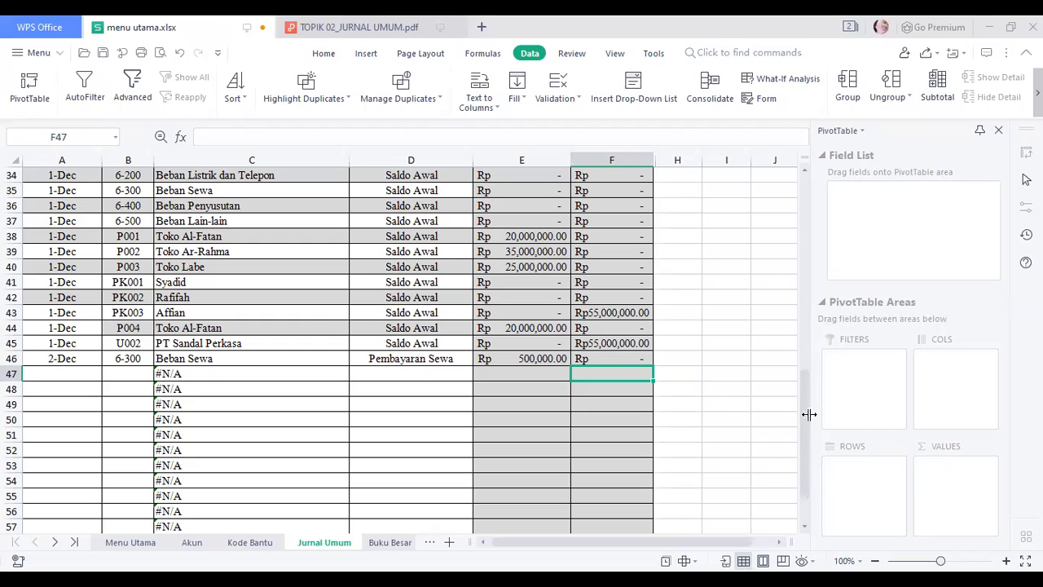
# Look up the code for Kas, enter 1-110 in B47, and enter the description Pembayaran Sewa in D47.
pyautogui.moveTo(804, 416); pyautogui.dragTo(803, 257)
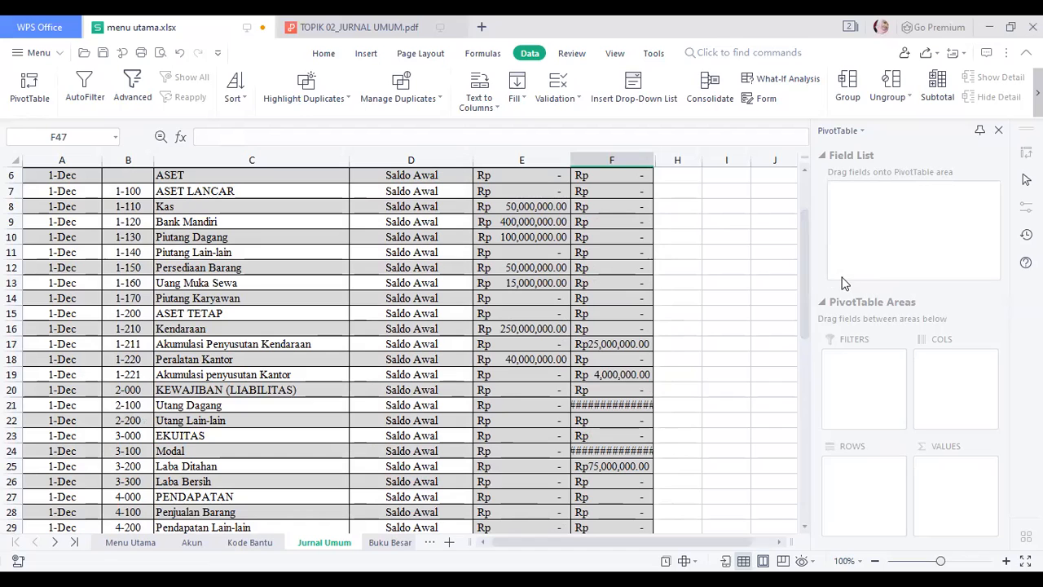
pyautogui.moveTo(805, 268); pyautogui.dragTo(799, 401)
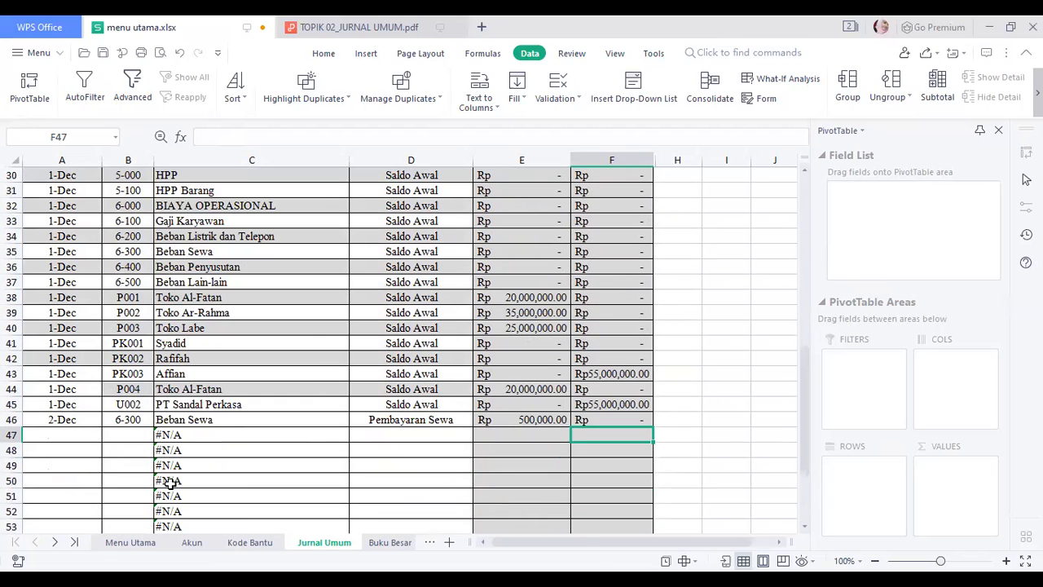
pyautogui.click(140, 438)
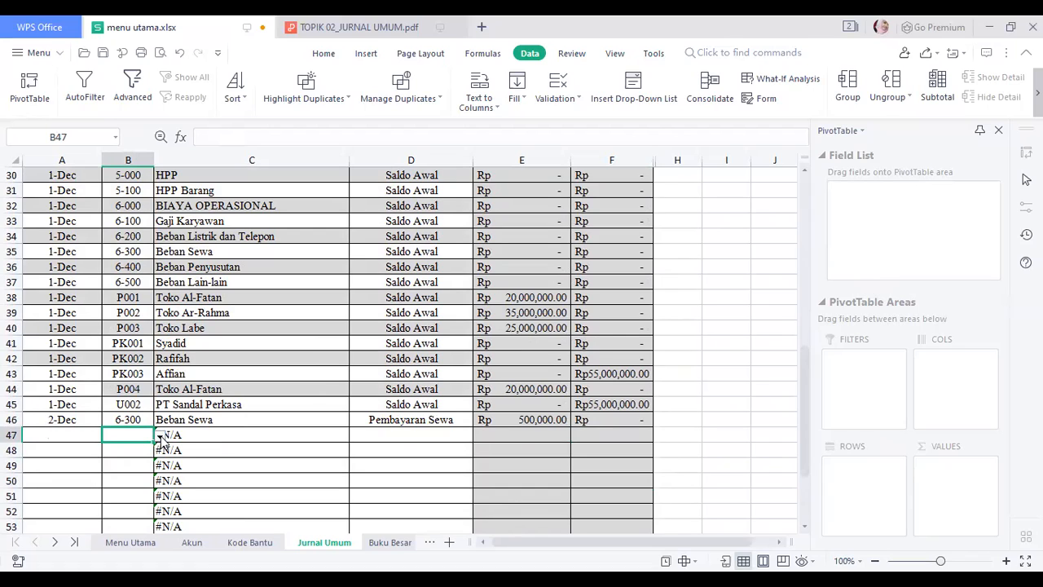
pyautogui.write('1-110')
pyautogui.click(213, 434)
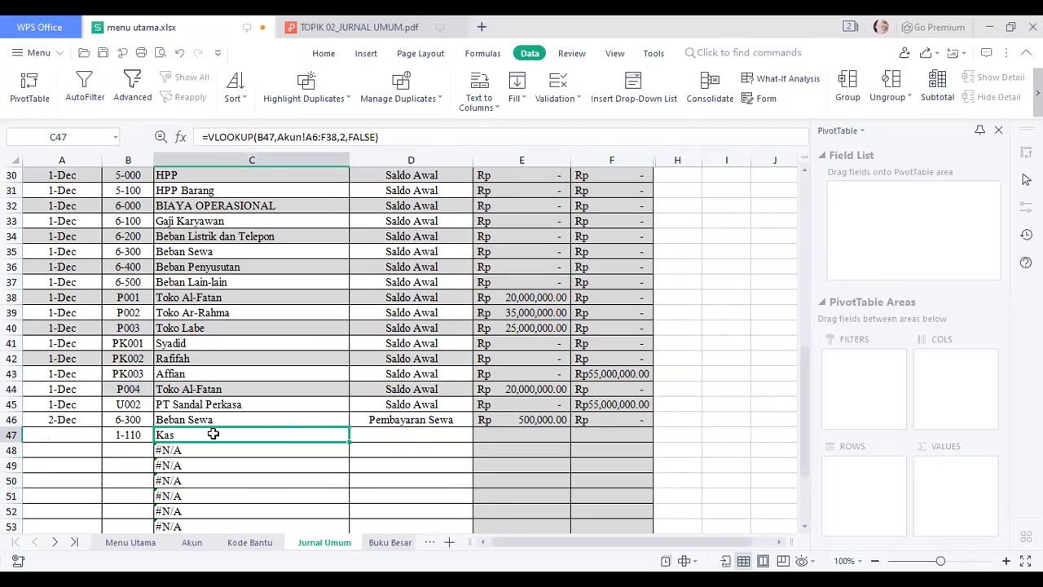
pyautogui.click(399, 435)
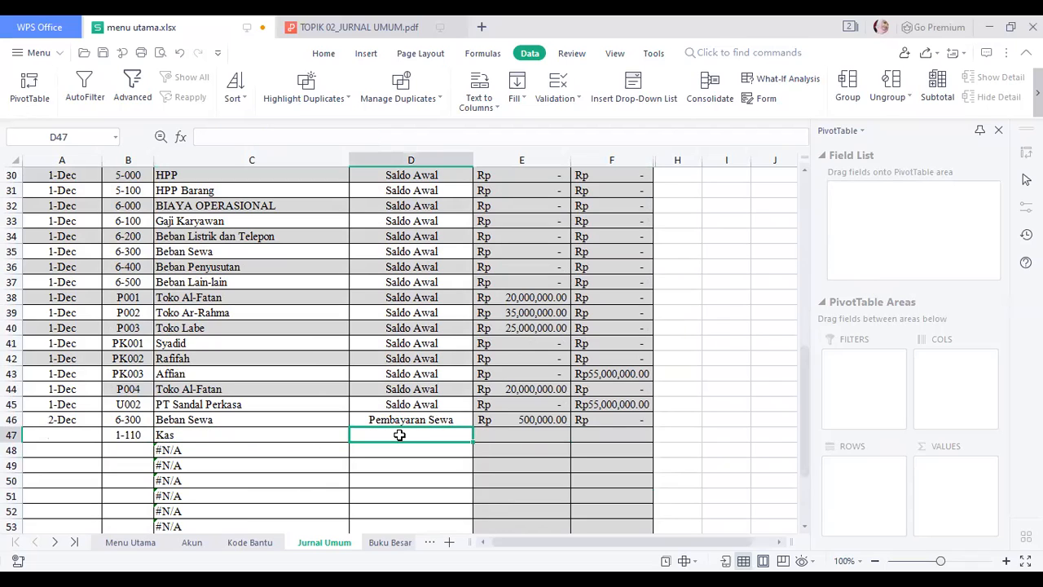
pyautogui.write('P')
pyautogui.press('Return')
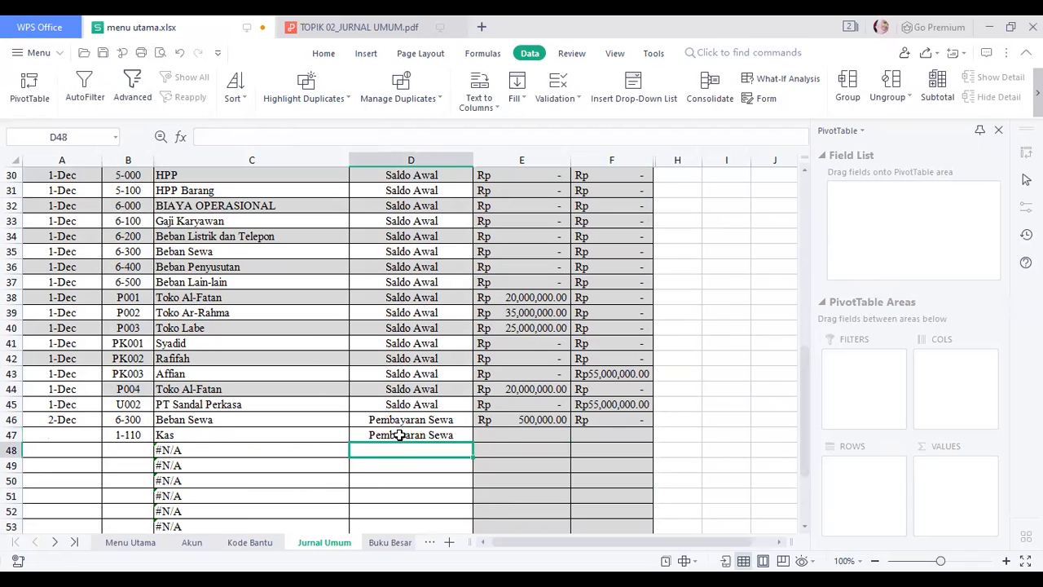
# Enter a zero debit in E47 and a credit of 500000 in F47 for the Kas side of the rent payment.
pyautogui.click(514, 435)
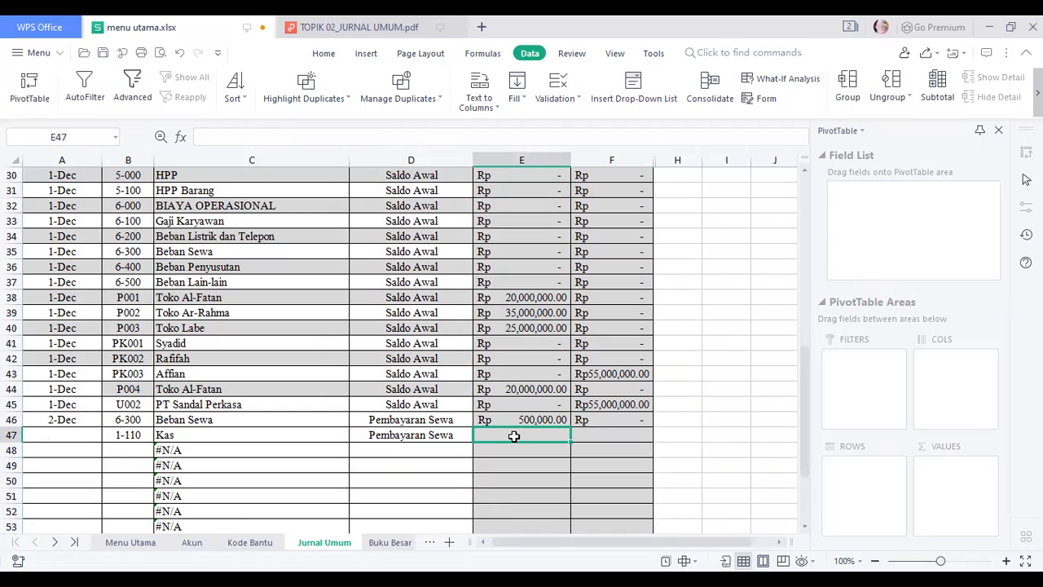
pyautogui.write('0')
pyautogui.press('Return')
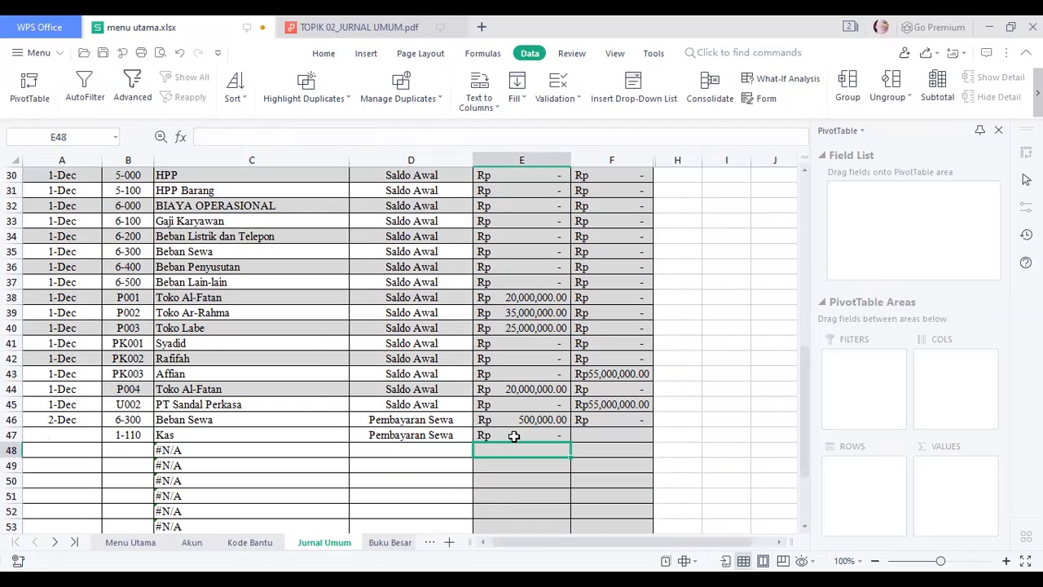
pyautogui.click(615, 436)
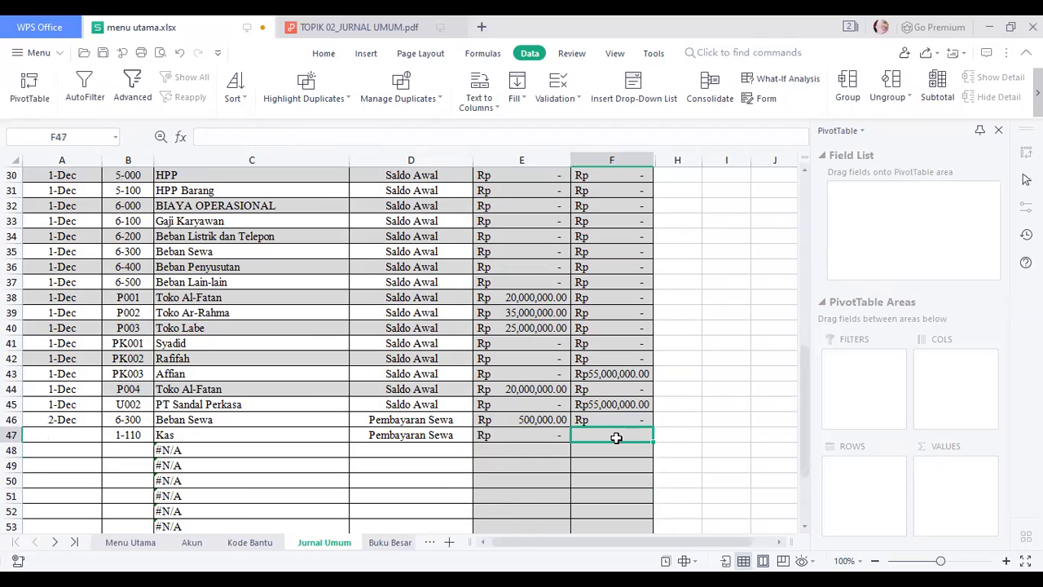
pyautogui.write('5000000')
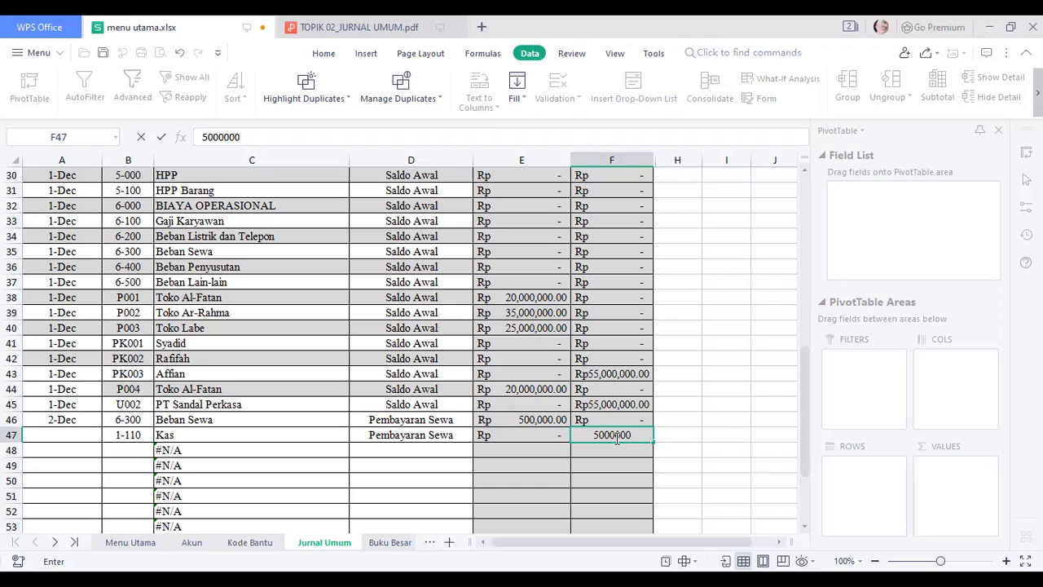
pyautogui.press('BackSpace')
pyautogui.press('Return')
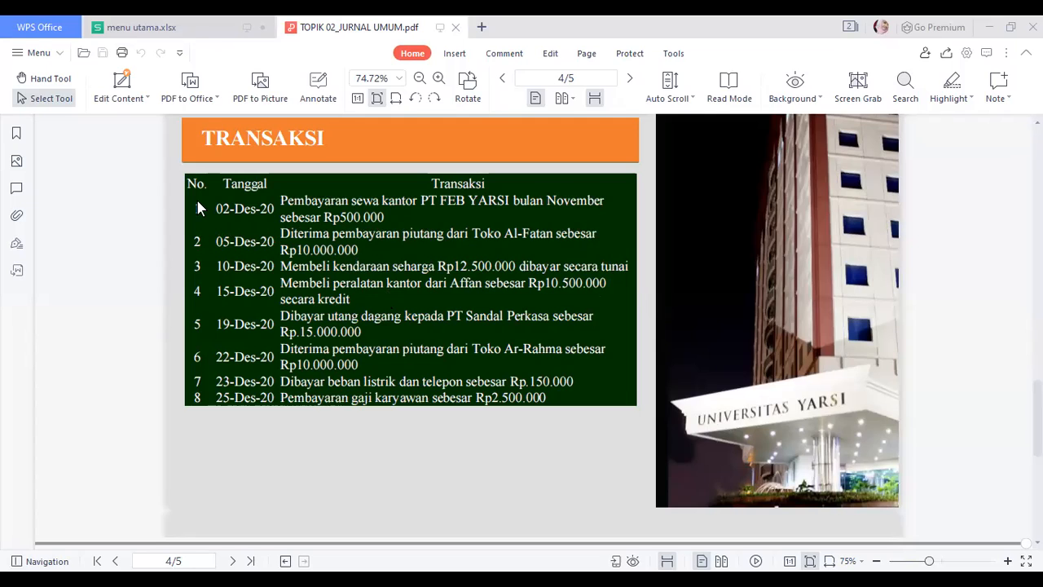
# Return to menu utama.xlsx, date A48 as 5-Dec, and consult the customer codes on the Kode Bantu sheet.
pyautogui.hotkey('ctrl', 'Tab')
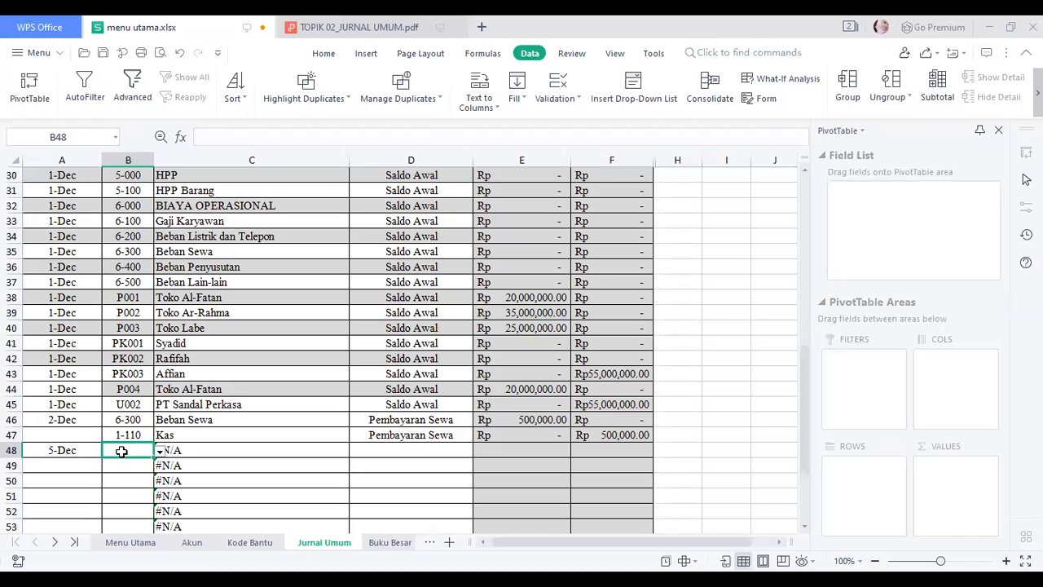
pyautogui.click(242, 544)
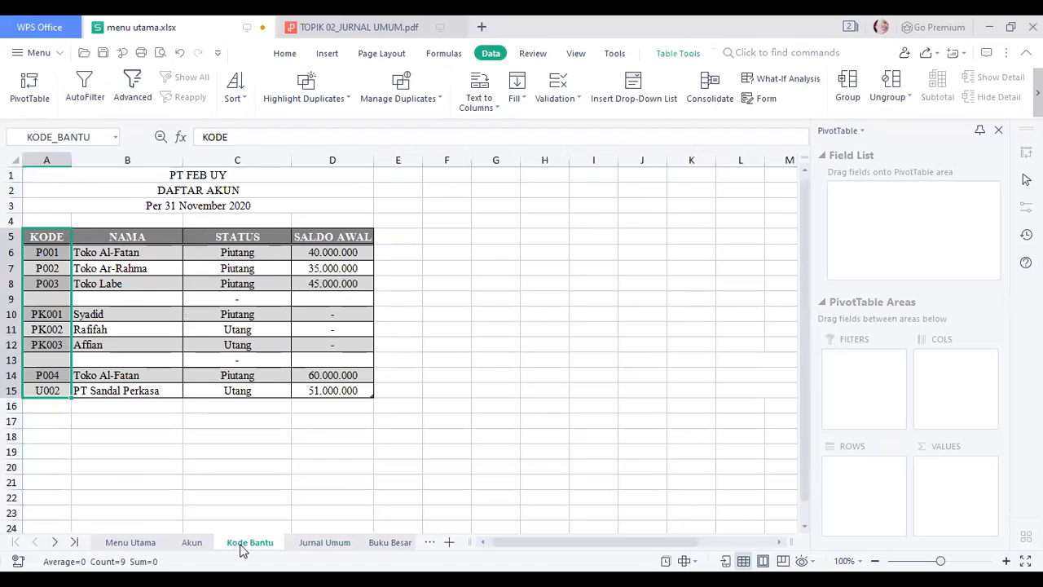
pyautogui.click(324, 543)
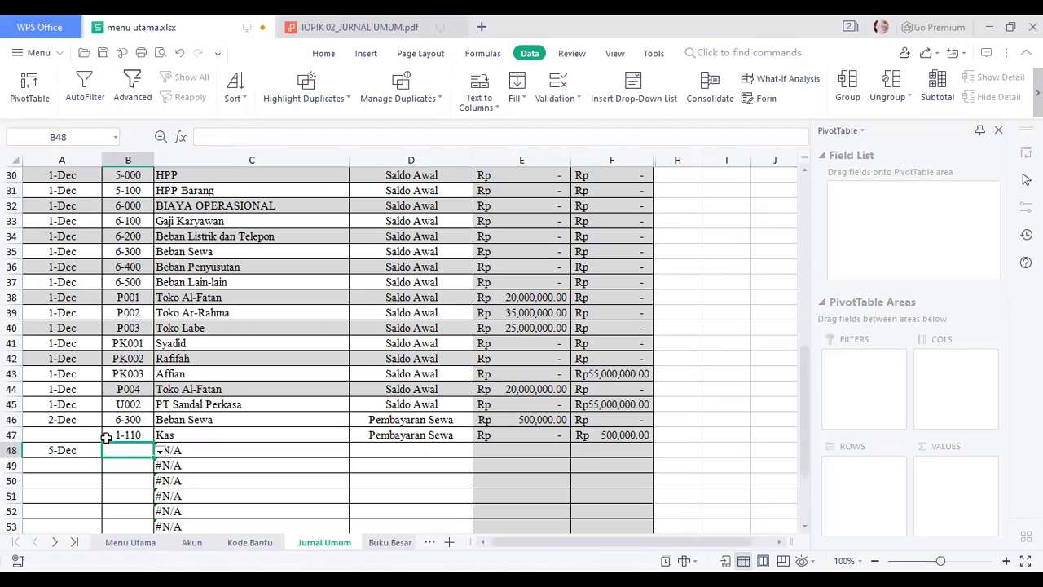
# Change the source of B48's validation list to =KODE_BANTU and choose the code P001 from its dropdown.
pyautogui.click(577, 101)
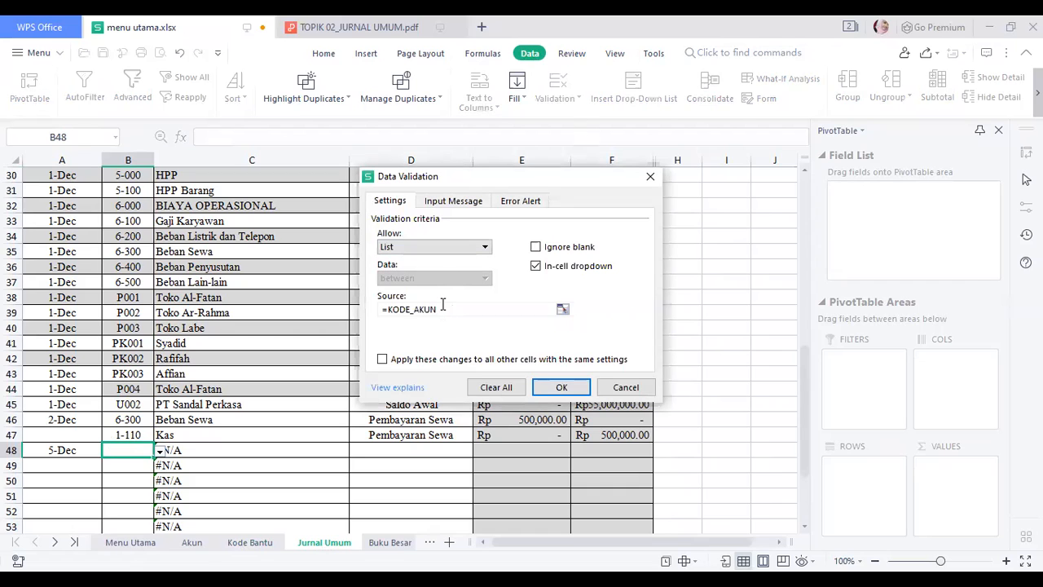
pyautogui.click(443, 306)
pyautogui.press('BackSpace')
pyautogui.press('BackSpace')
pyautogui.press('BackSpace')
pyautogui.press('BackSpace')
pyautogui.write('BANTU')
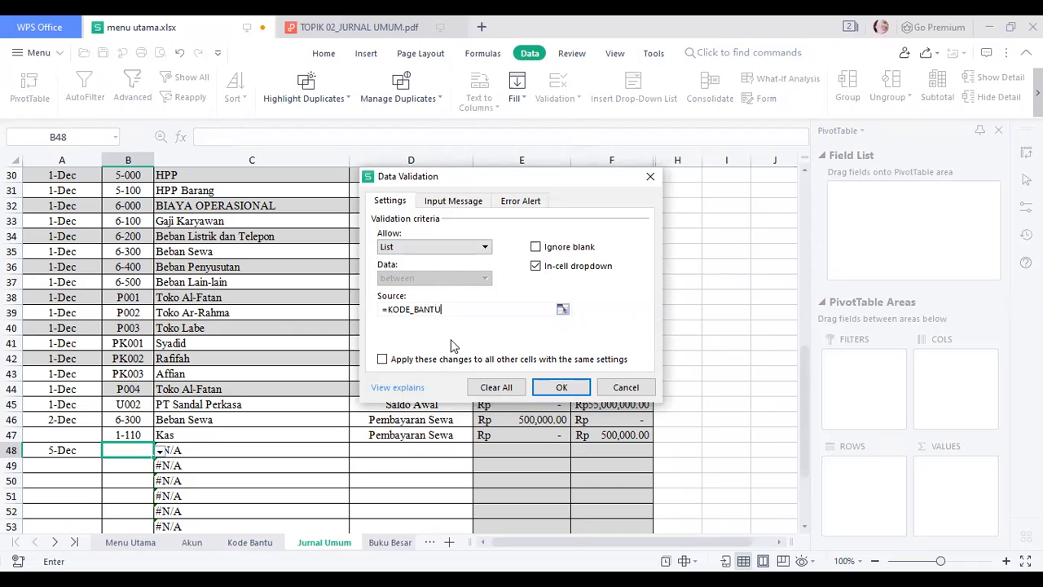
pyautogui.click(575, 390)
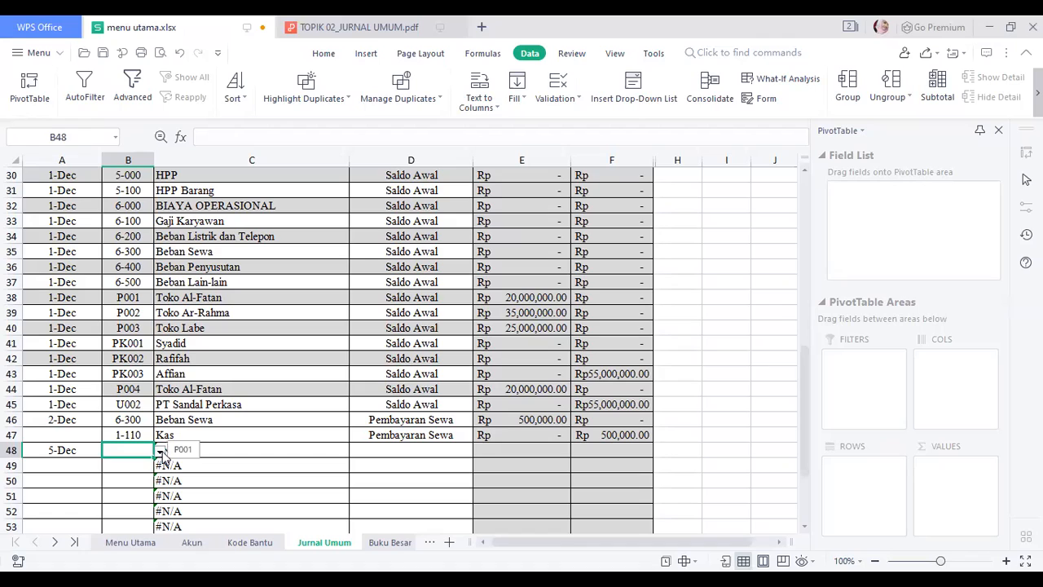
pyautogui.click(182, 449)
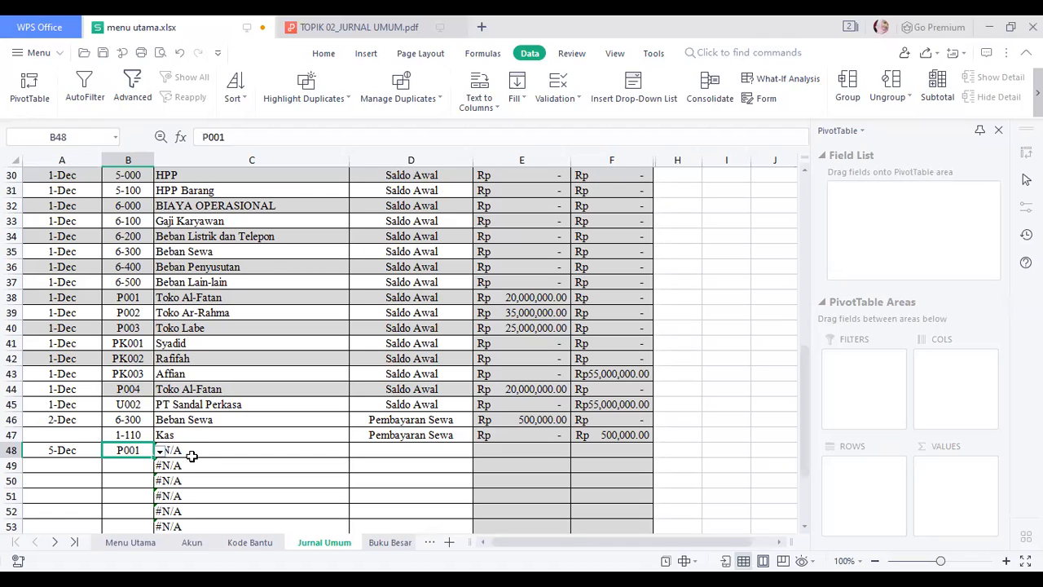
# Replace the table array in C48's VLOOKUP formula with 'Kode Bantu'!A5:D15.
pyautogui.click(192, 453)
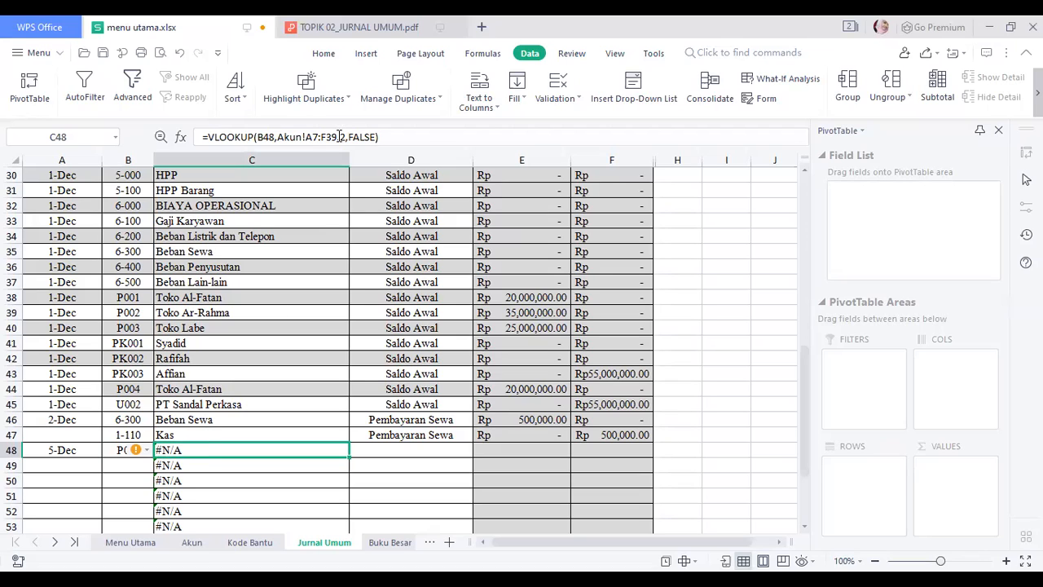
pyautogui.moveTo(337, 136); pyautogui.dragTo(280, 137)
pyautogui.press('BackSpace')
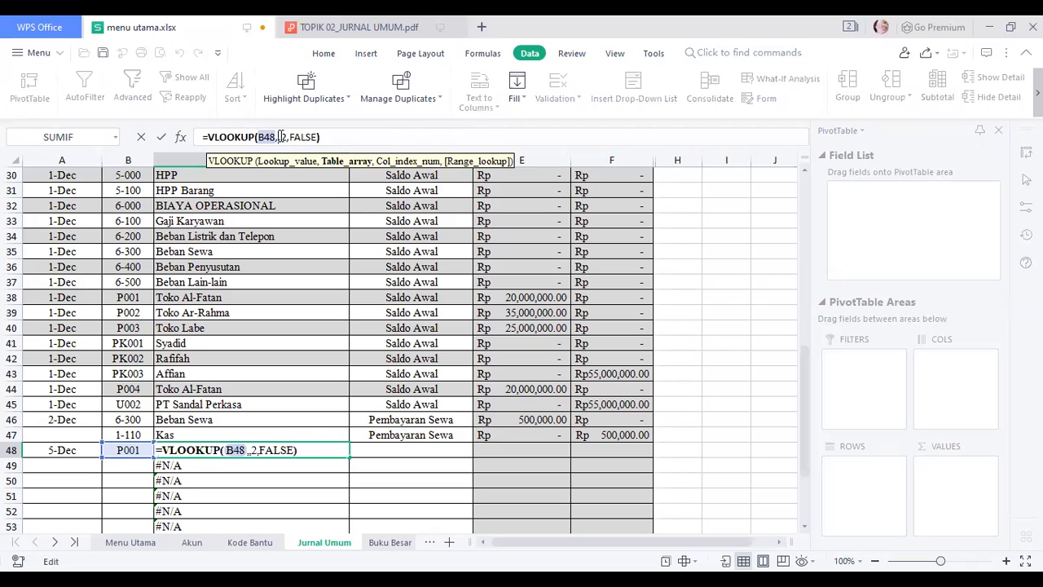
pyautogui.click(263, 543)
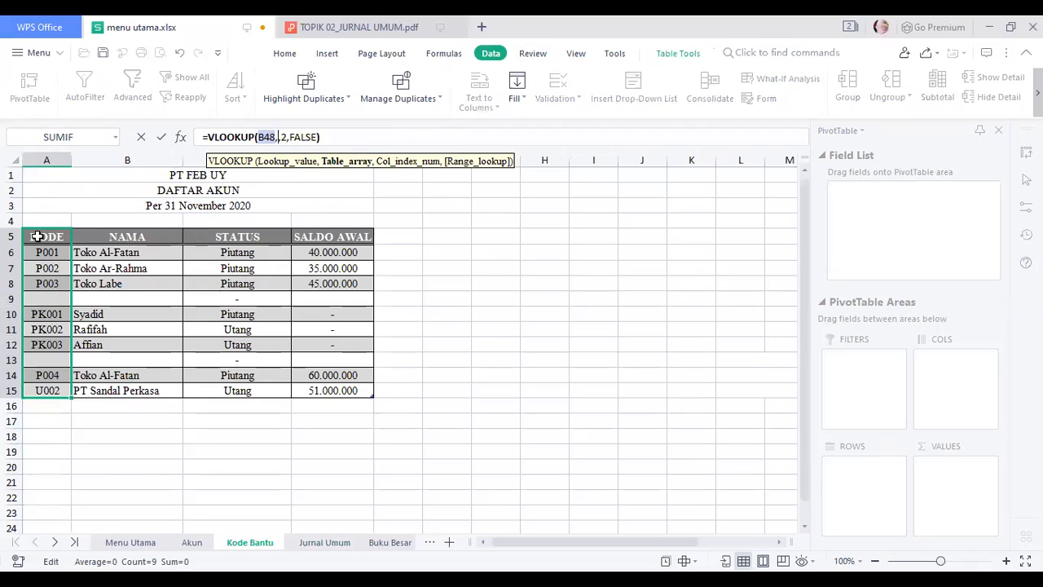
pyautogui.click(37, 236)
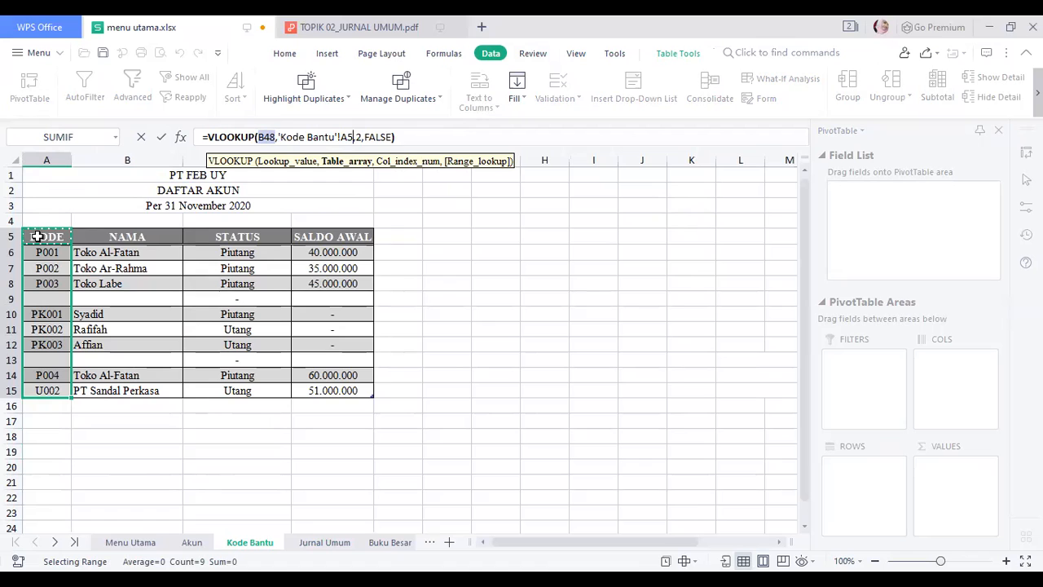
pyautogui.hotkey('ctrl', 'a')
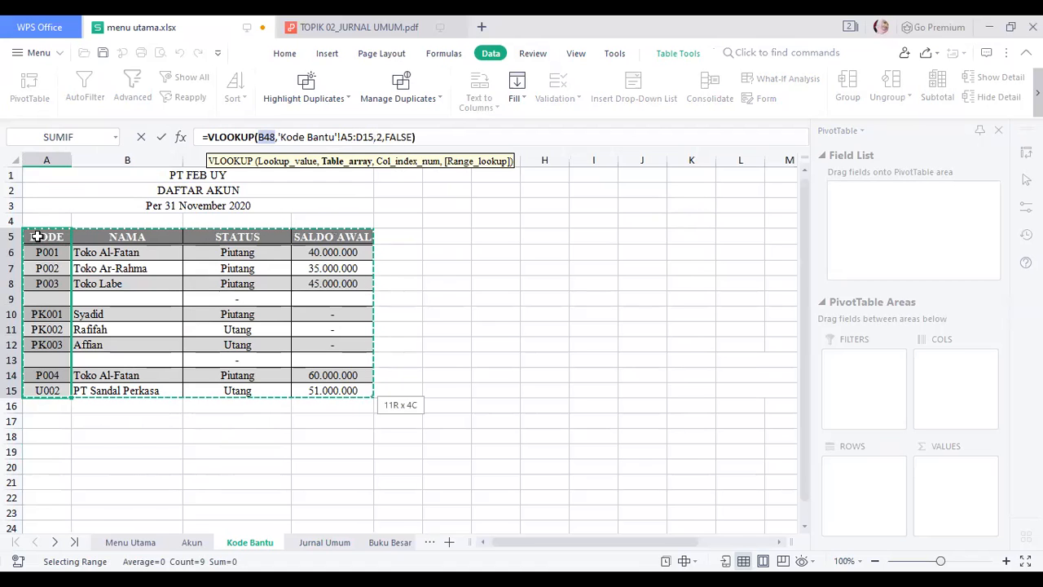
pyautogui.press('Return')
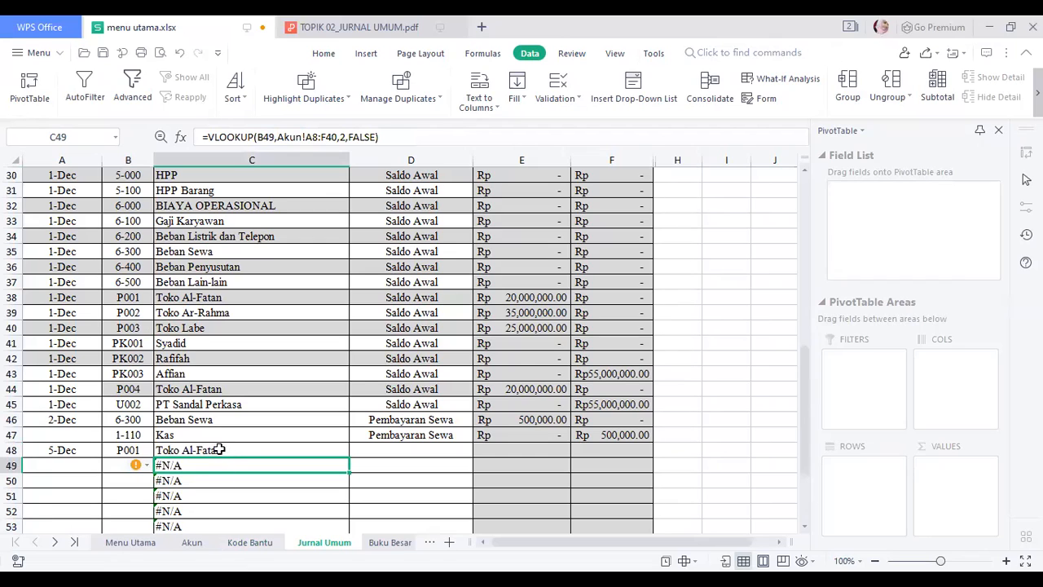
# Enter the description Pembayaran Piutang Dagang in D48.
pyautogui.click(393, 451)
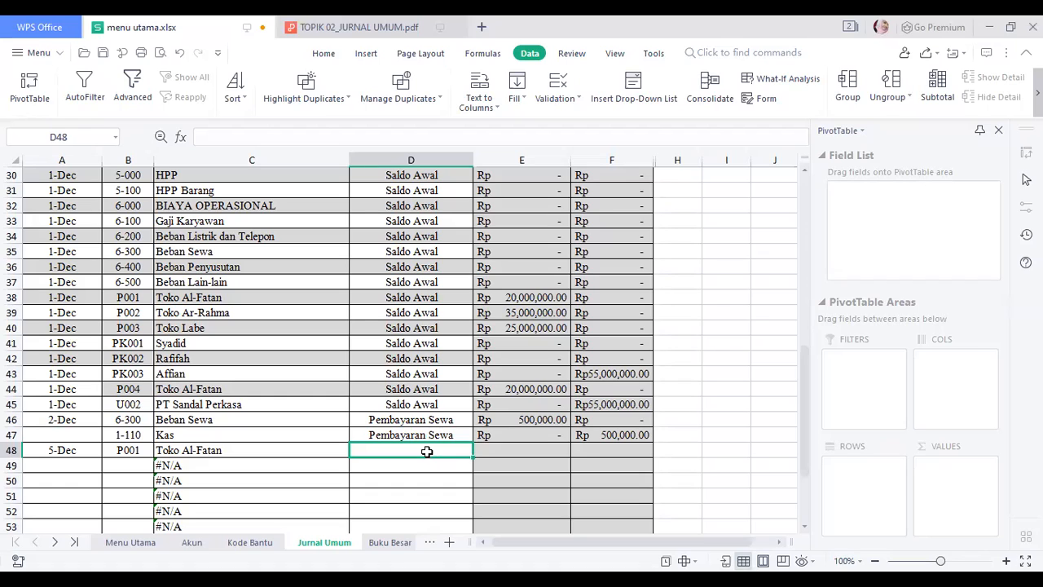
pyautogui.write('pembayran')
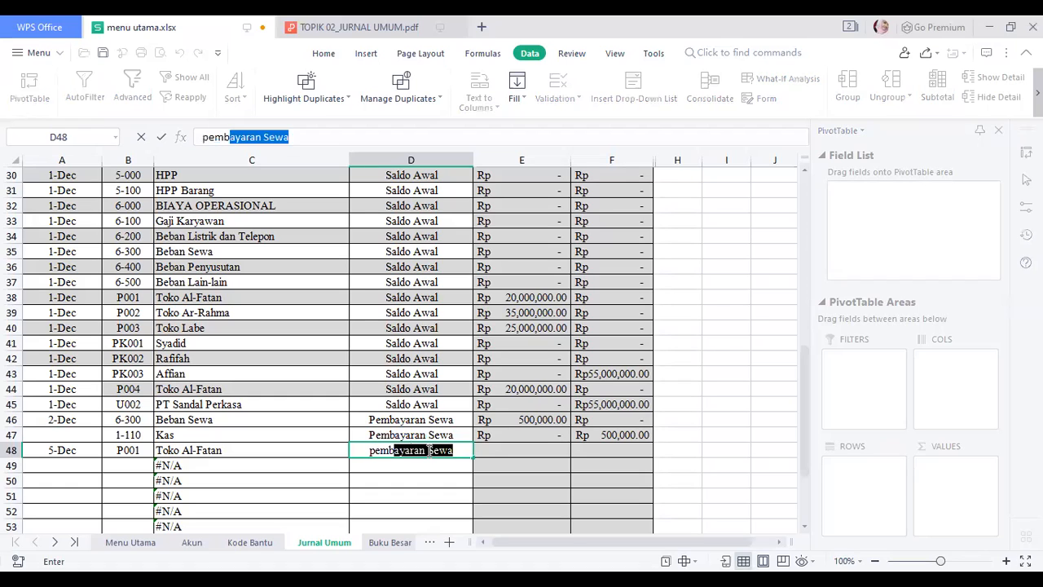
pyautogui.press('BackSpace')
pyautogui.press('BackSpace')
pyautogui.press('BackSpace')
pyautogui.press('BackSpace')
pyautogui.press('BackSpace')
pyautogui.press('BackSpace')
pyautogui.press('BackSpace')
pyautogui.press('BackSpace')
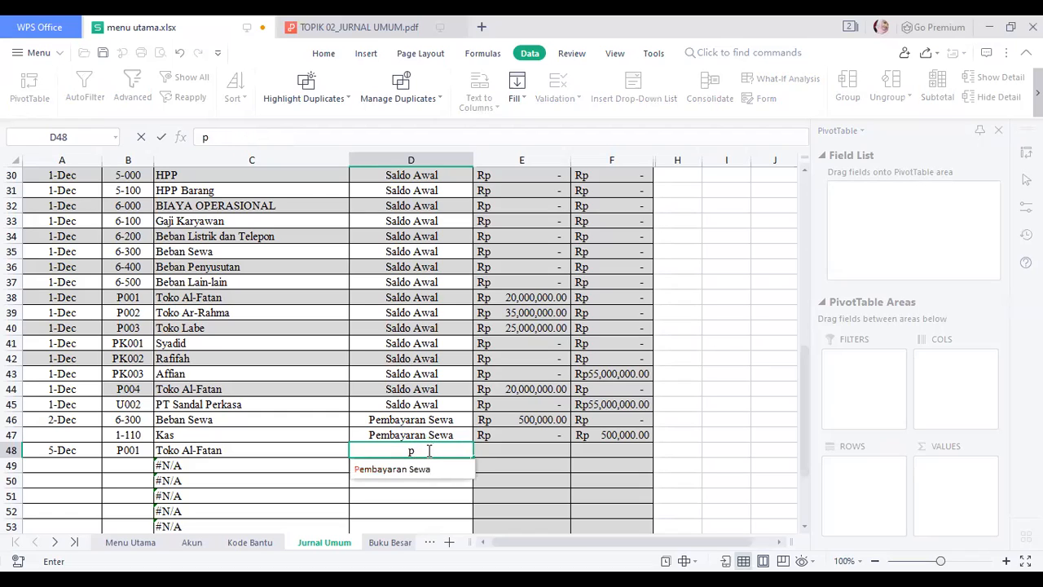
pyautogui.write('emba')
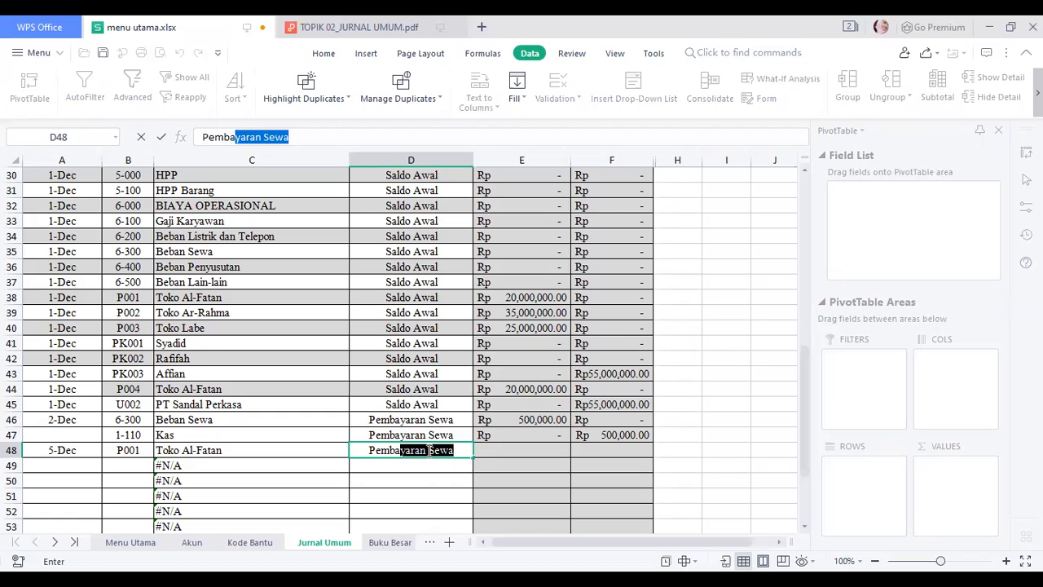
pyautogui.write('yaran p')
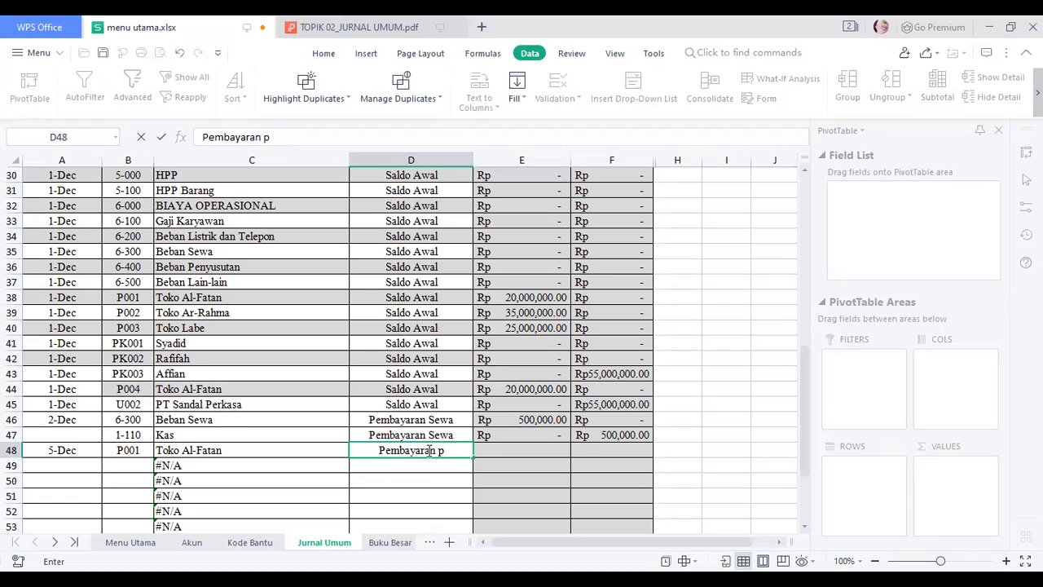
pyautogui.press('BackSpace')
pyautogui.write('Piuta')
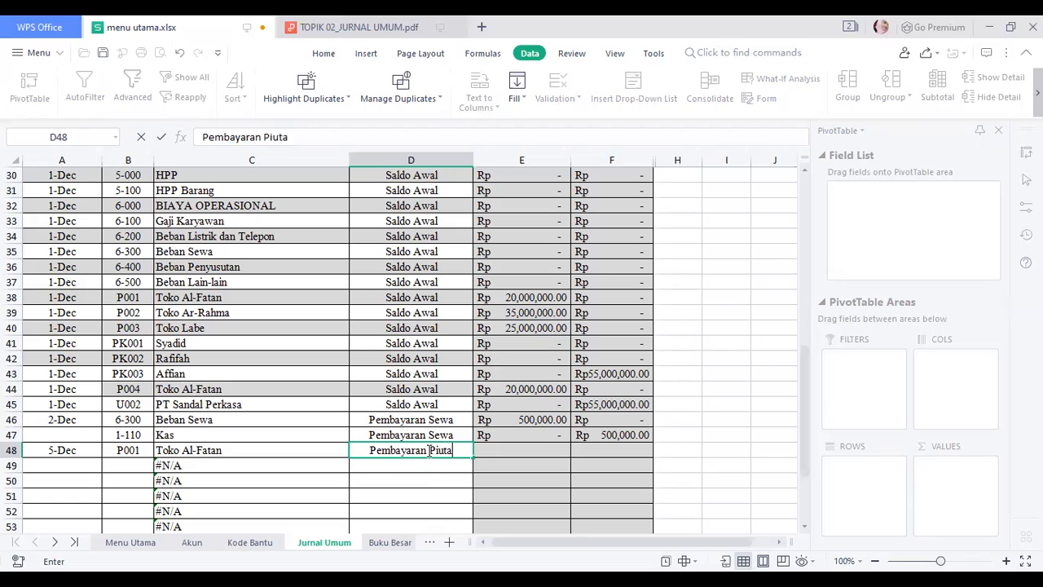
pyautogui.write('ng Dagang')
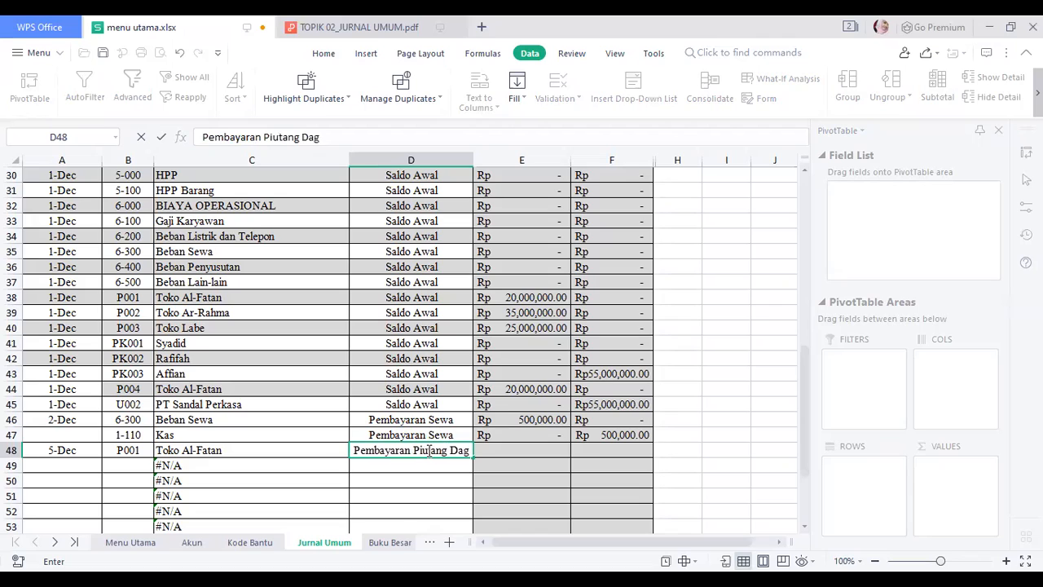
# Enter a credit of 10000000 in F48 and a zero debit in E48 for the Toko Al-Fatan receivable payment.
pyautogui.click(600, 447)
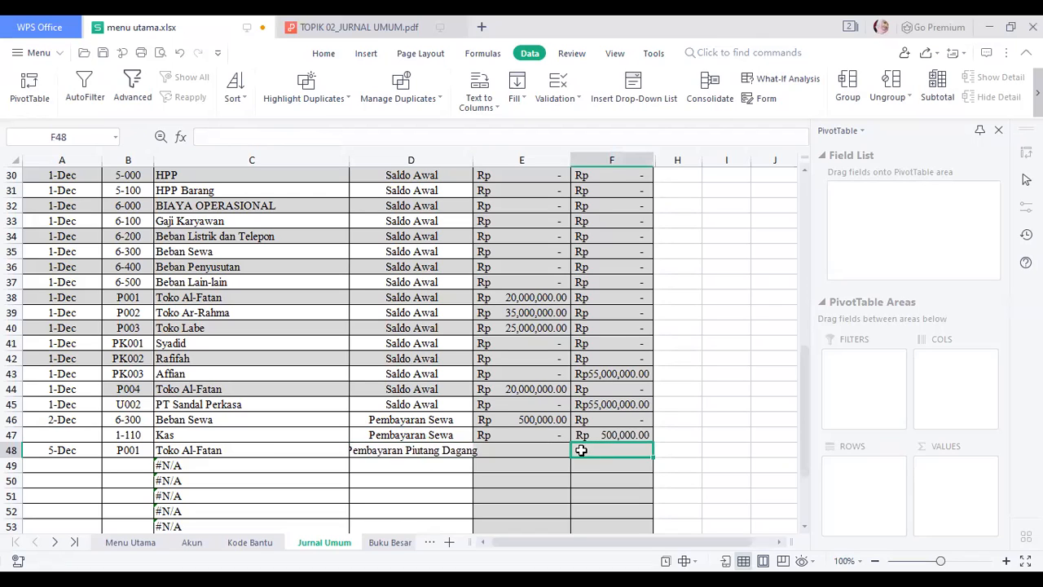
pyautogui.click(552, 452)
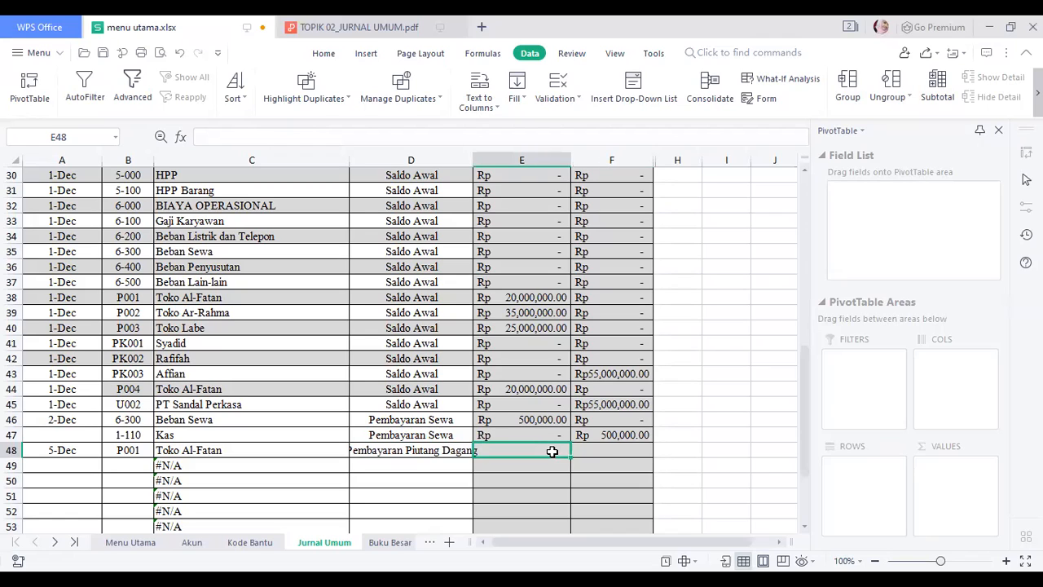
pyautogui.click(599, 452)
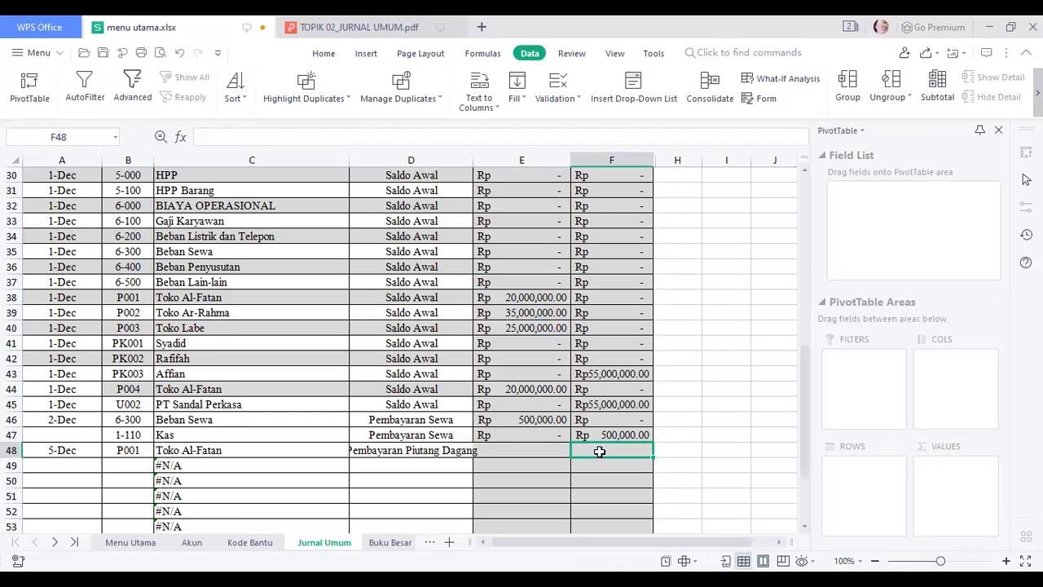
pyautogui.write('100')
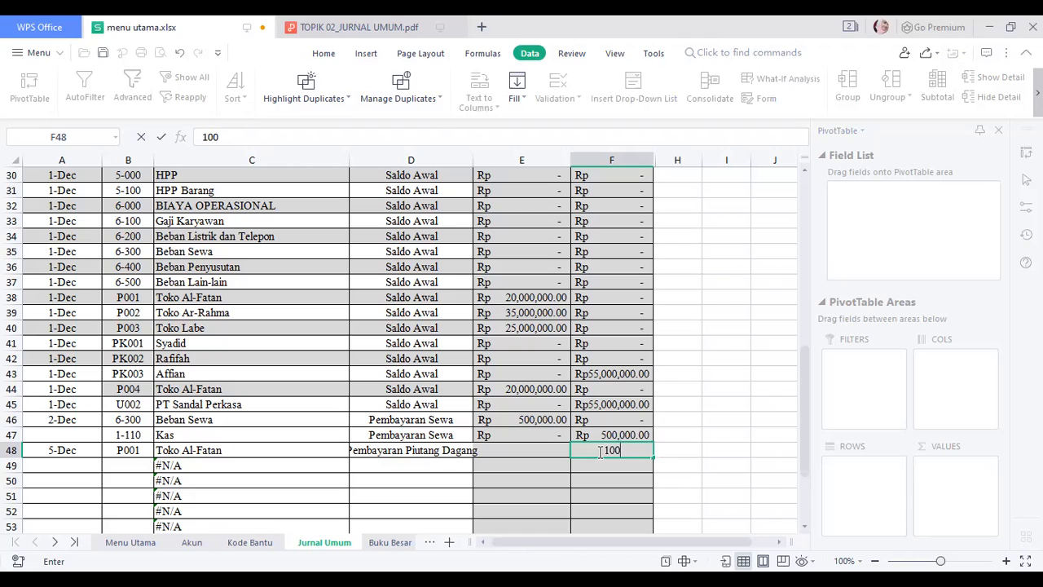
pyautogui.write('00000')
pyautogui.press('Return')
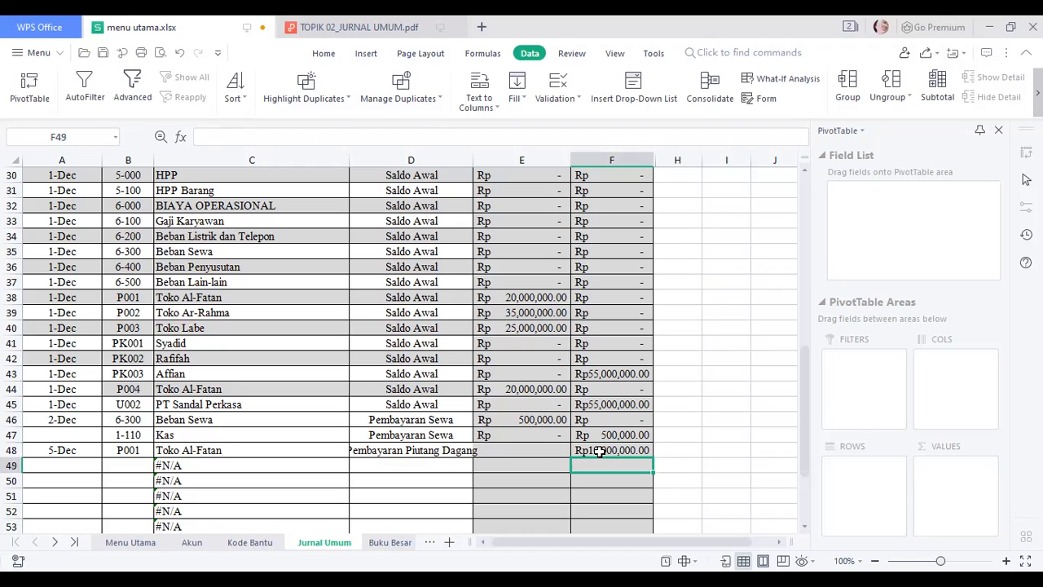
pyautogui.click(518, 451)
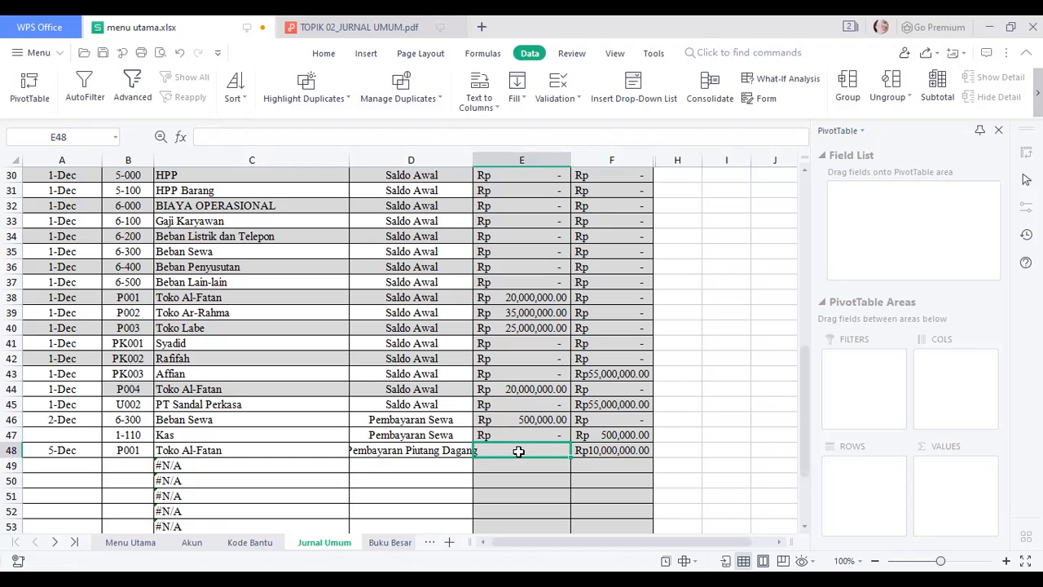
pyautogui.write('0')
pyautogui.press('Return')
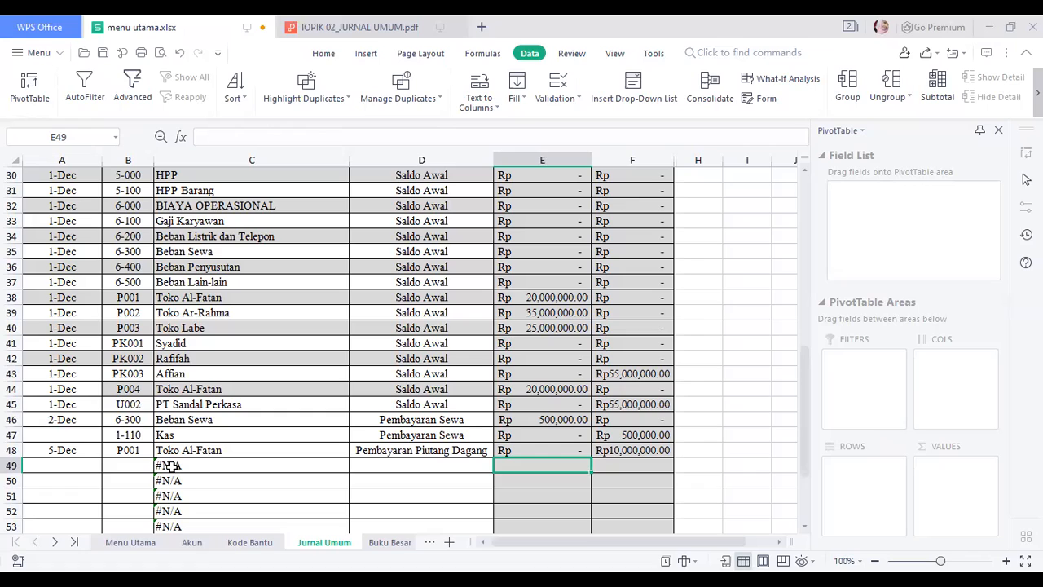
# Check the data validation settings of B49 and keep =KODE_AKUN as the list source.
pyautogui.click(169, 466)
pyautogui.click(123, 463)
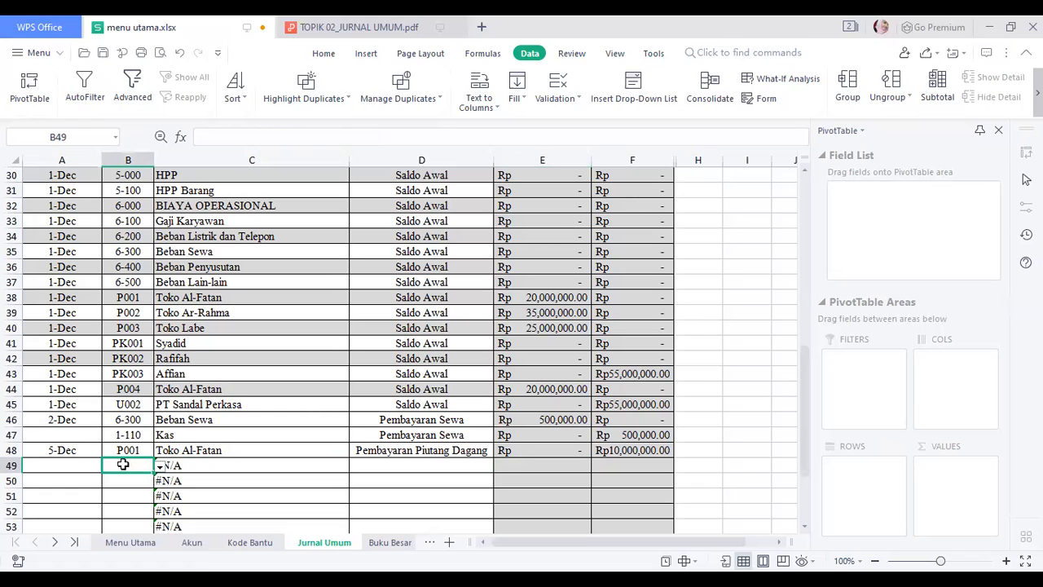
pyautogui.click(571, 98)
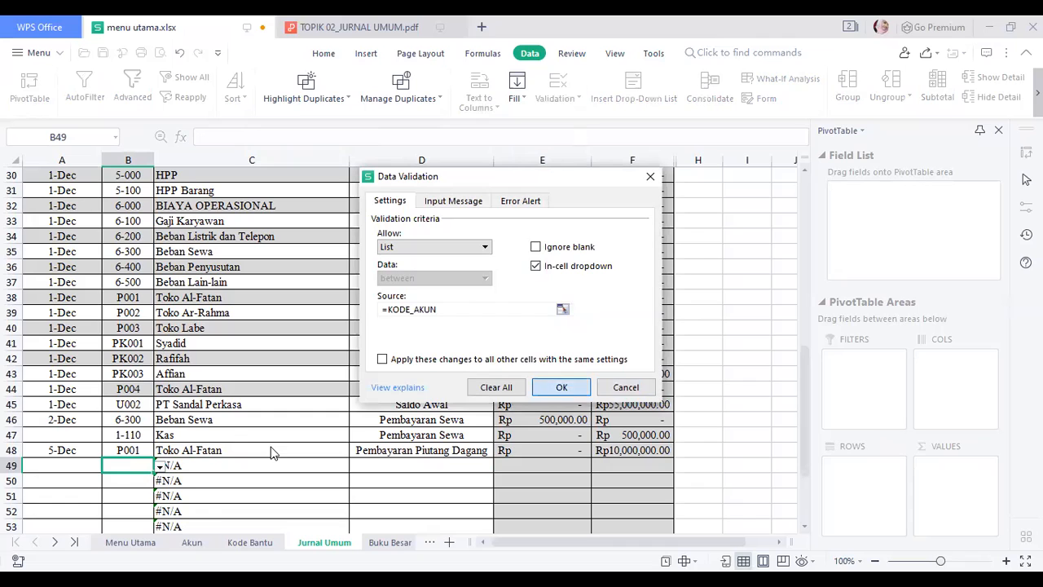
pyautogui.press('Return')
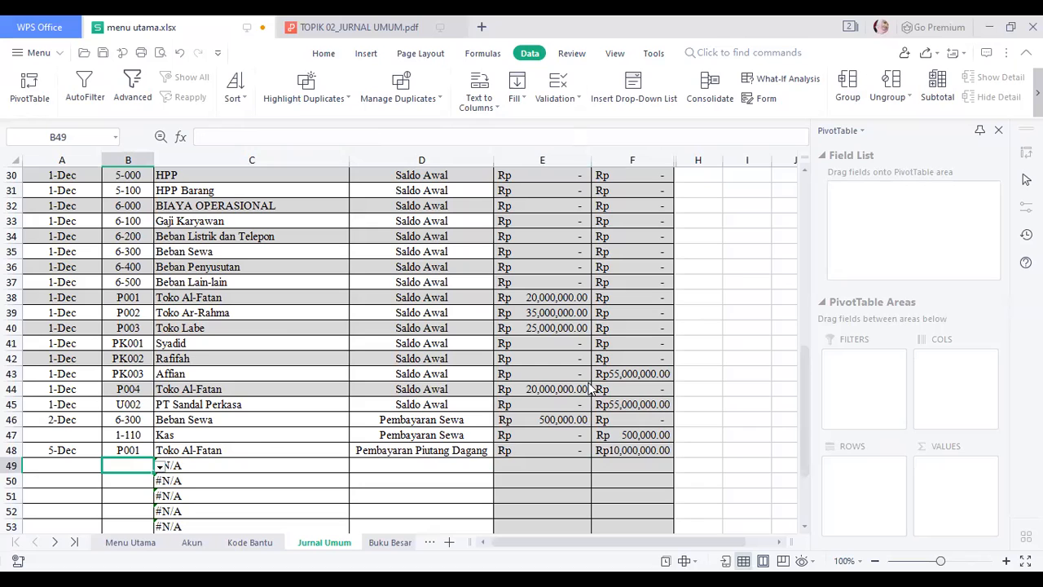
# Enter account code 1-110 in B49 and the description Pembayaran Piutang Dagang in D49.
pyautogui.moveTo(802, 432); pyautogui.dragTo(813, 280)
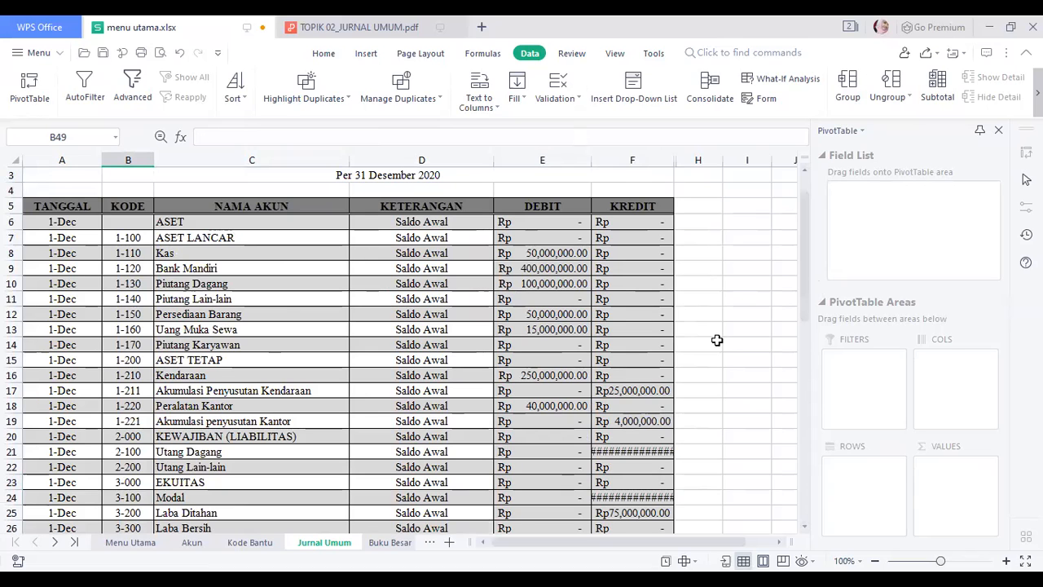
pyautogui.scroll(-11, 796, 384)
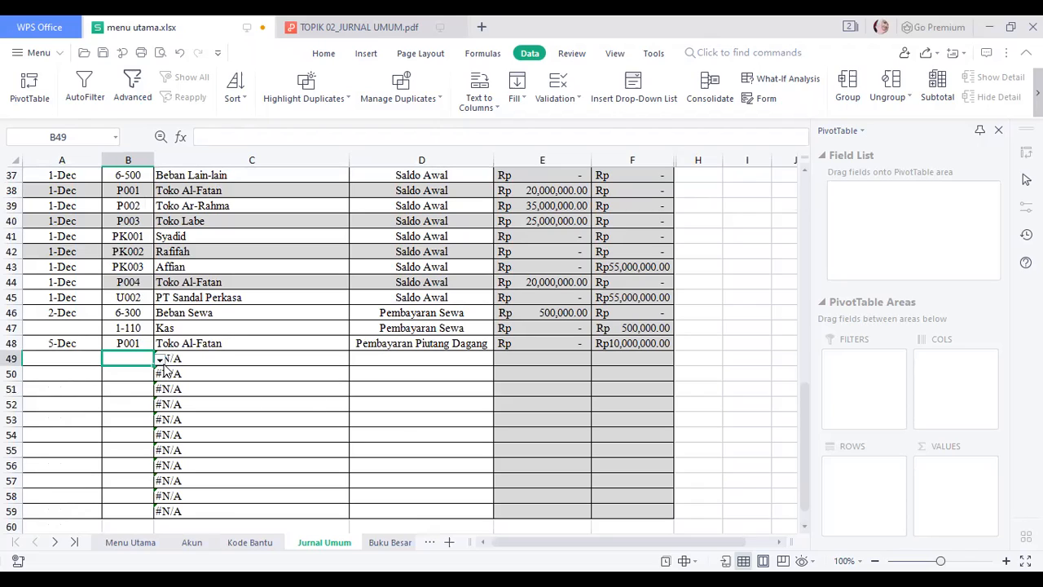
pyautogui.write('1-110')
pyautogui.click(373, 359)
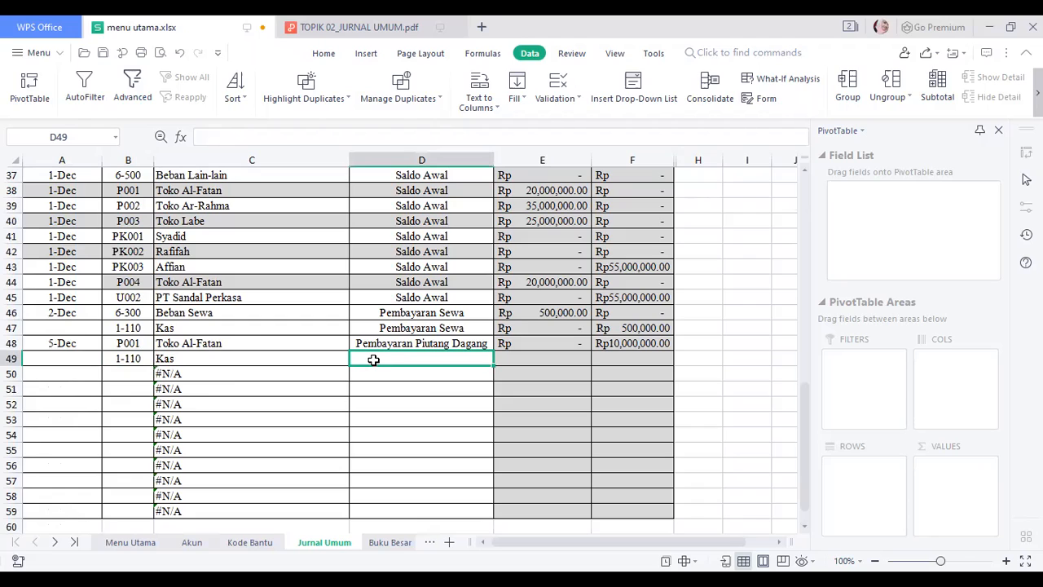
pyautogui.write('p')
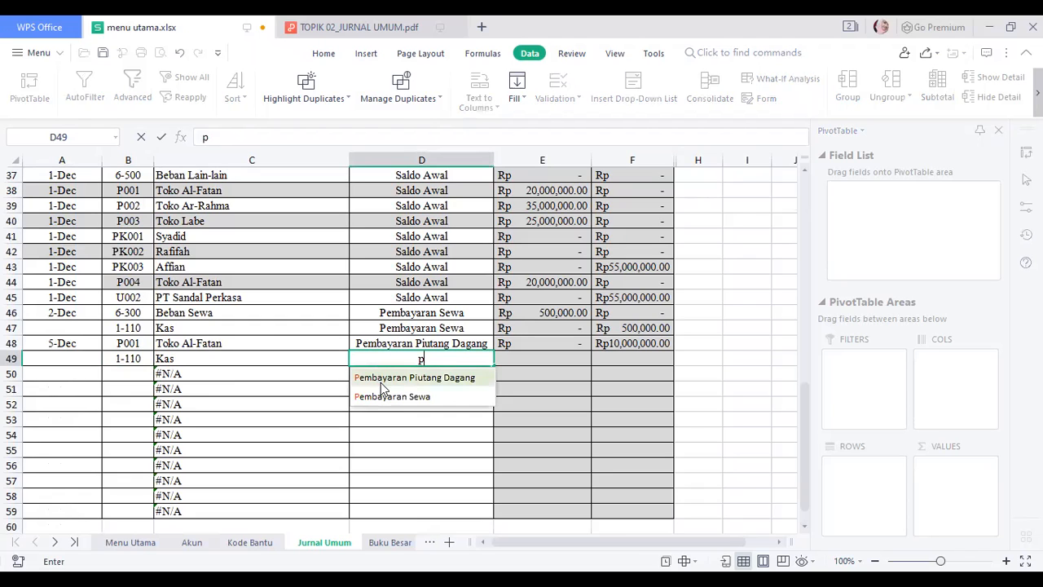
pyautogui.click(381, 378)
# Enter a debit of 10000000 in E49 and a zero credit in F49 for the Kas row.
pyautogui.click(520, 359)
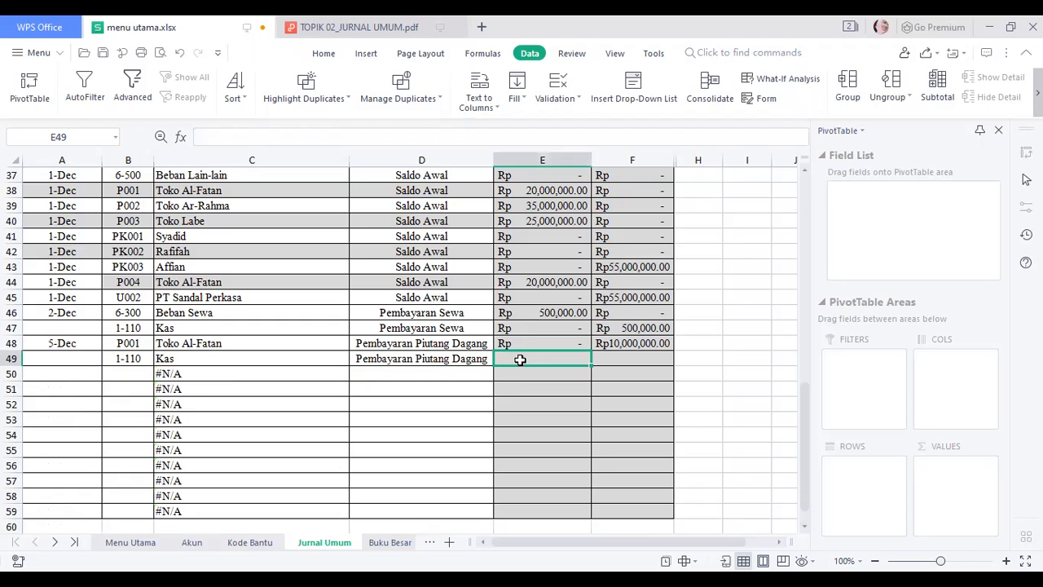
pyautogui.write('r')
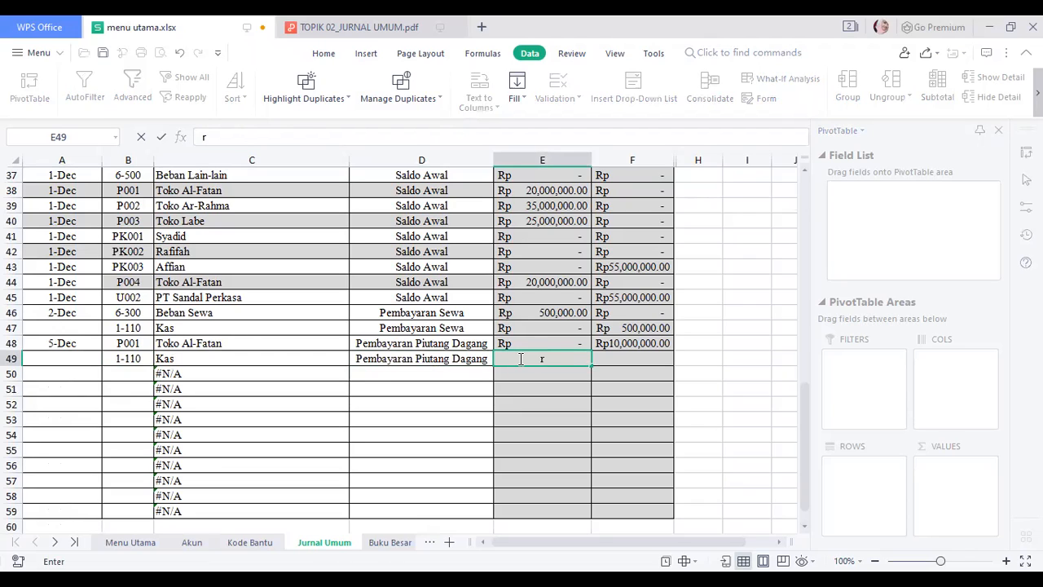
pyautogui.press('BackSpace')
pyautogui.write('10000000')
pyautogui.press('Return')
pyautogui.press('Right')
pyautogui.press('Up')
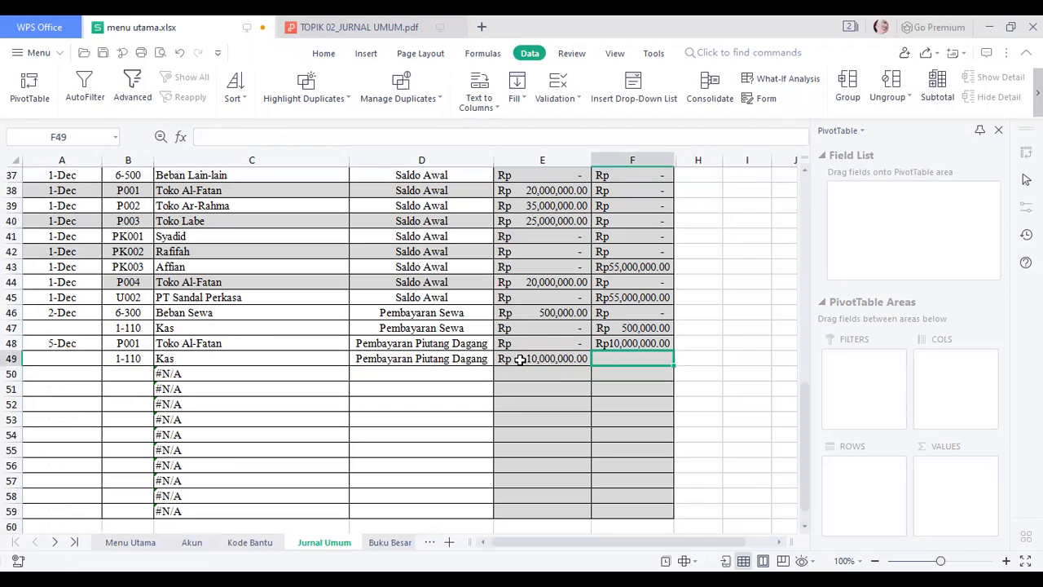
pyautogui.write('0')
pyautogui.press('Return')
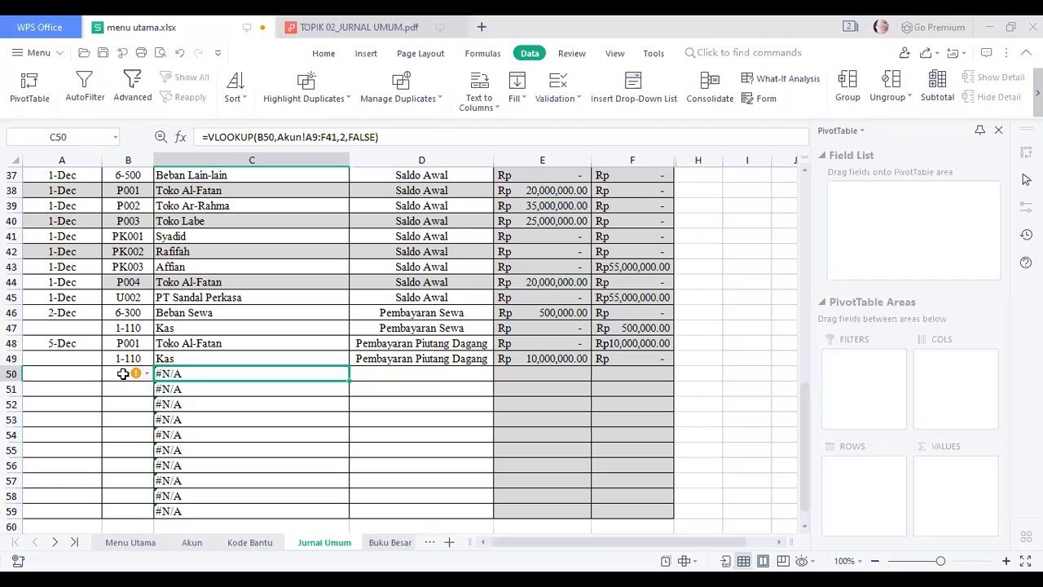
# Look up the Piutang Dagang account code in the journal and choose 1-130 from the code list in B50.
pyautogui.click(123, 373)
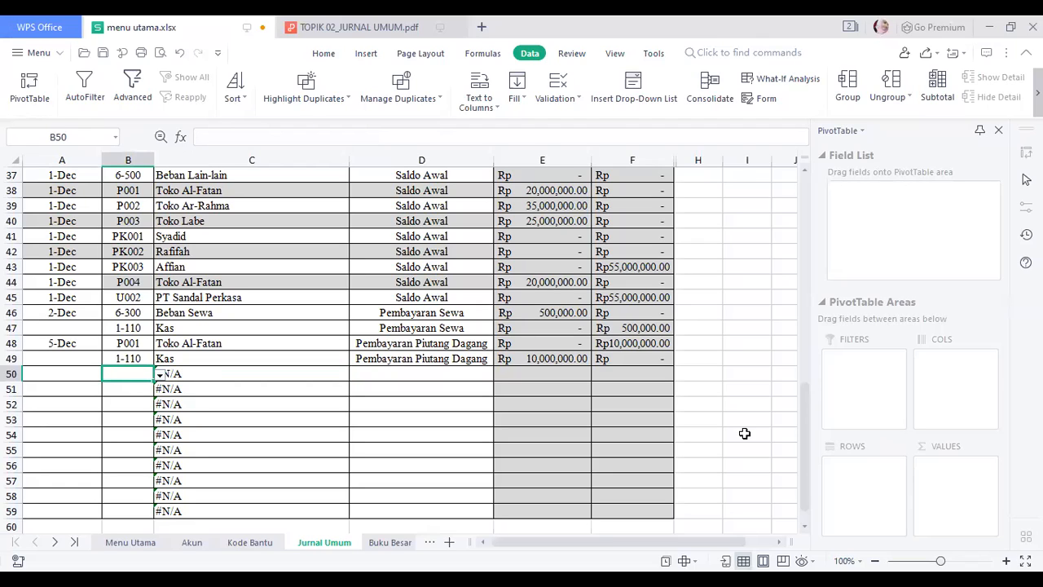
pyautogui.moveTo(802, 439); pyautogui.dragTo(778, 304)
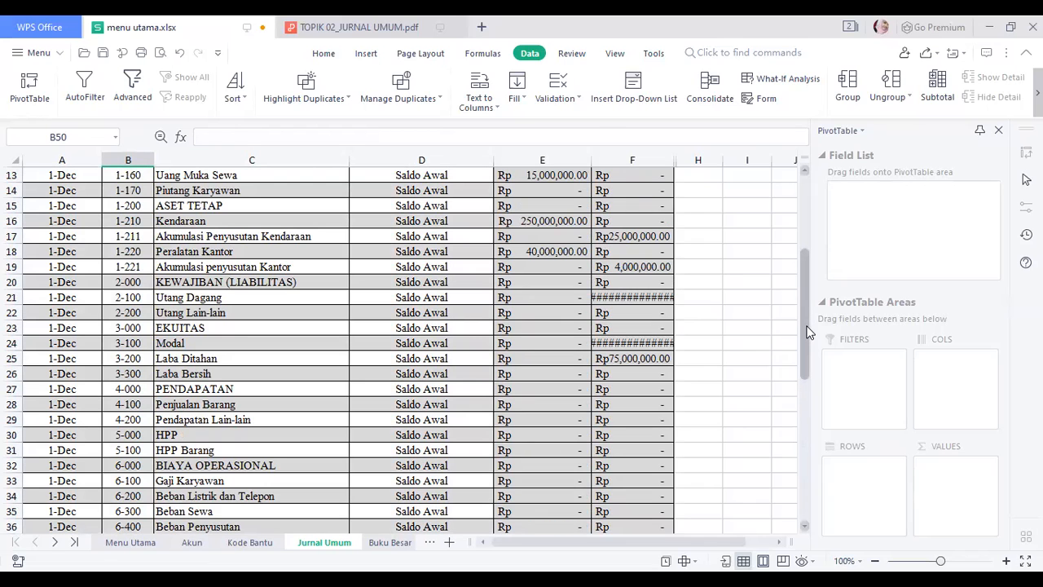
pyautogui.moveTo(809, 326); pyautogui.dragTo(802, 301)
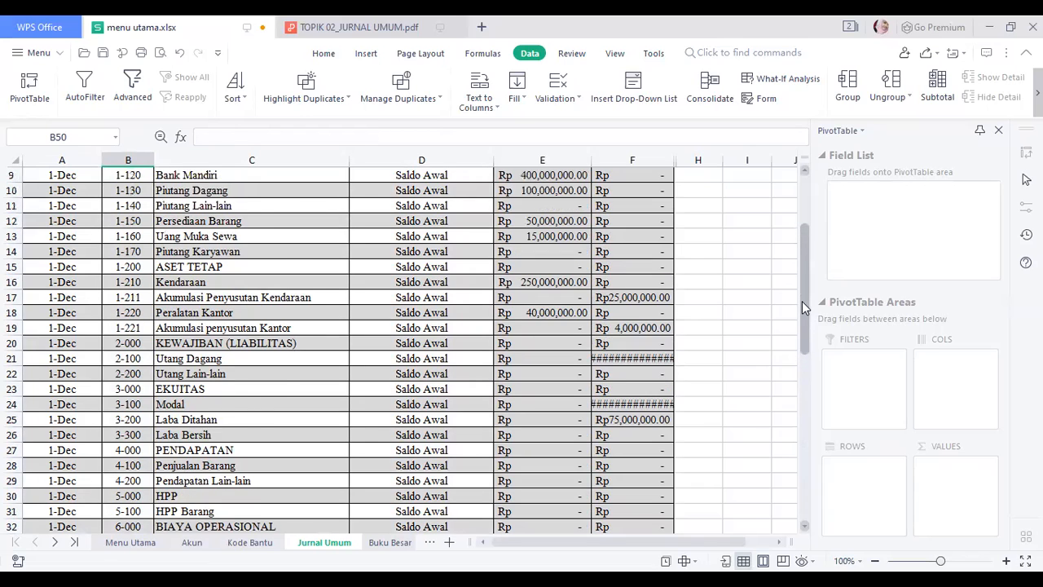
pyautogui.scroll(2, 234, 287)
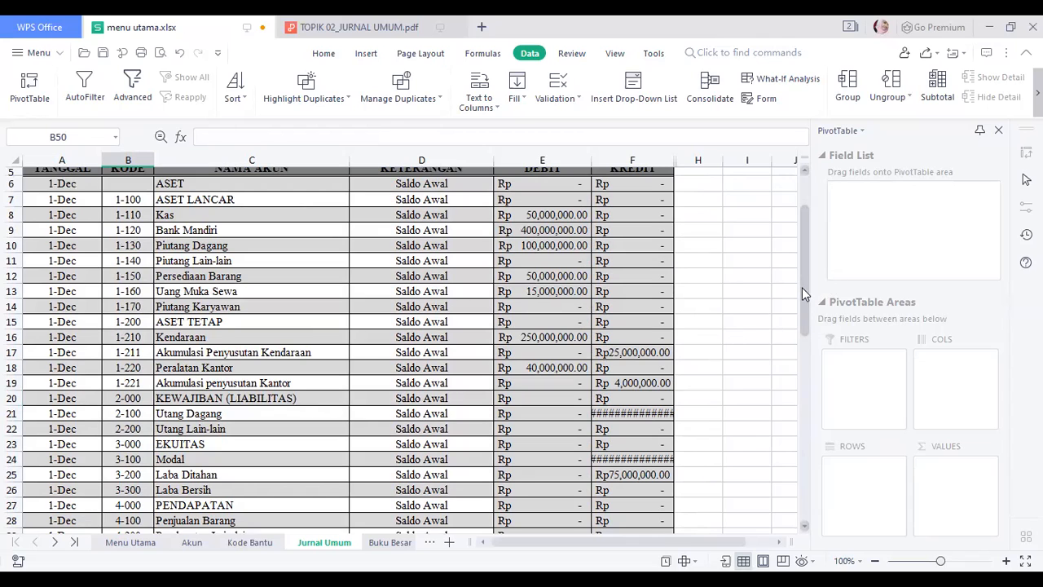
pyautogui.click(810, 383)
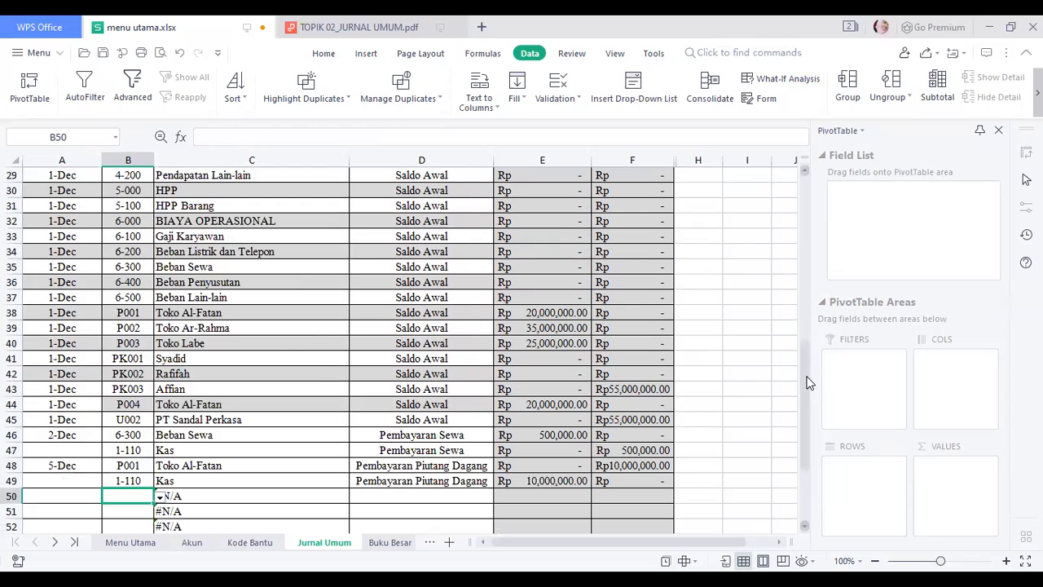
pyautogui.click(161, 499)
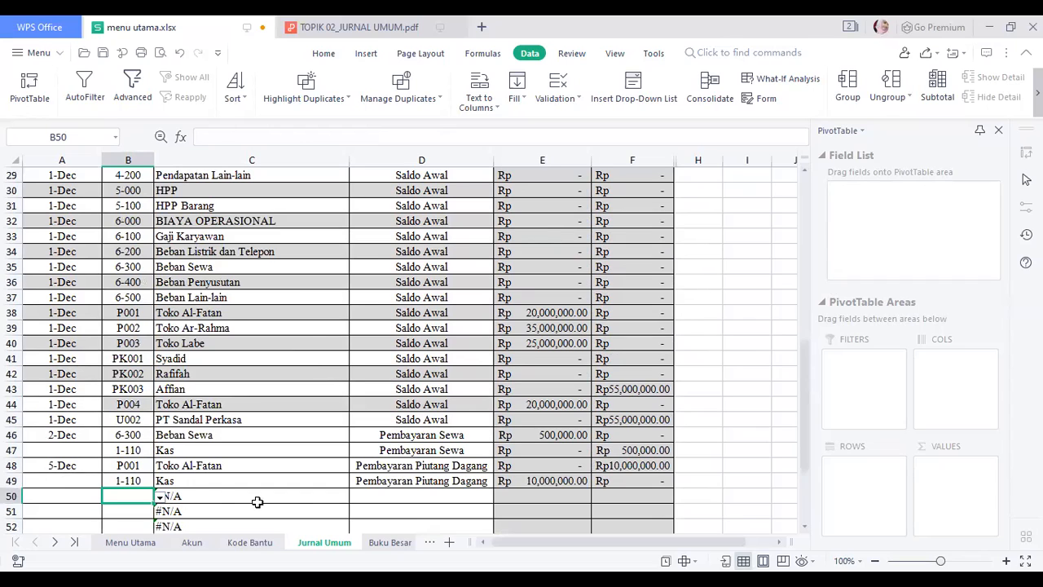
# Copy the description Pembayaran Piutang Dagang from D49 down to D50.
pyautogui.click(420, 495)
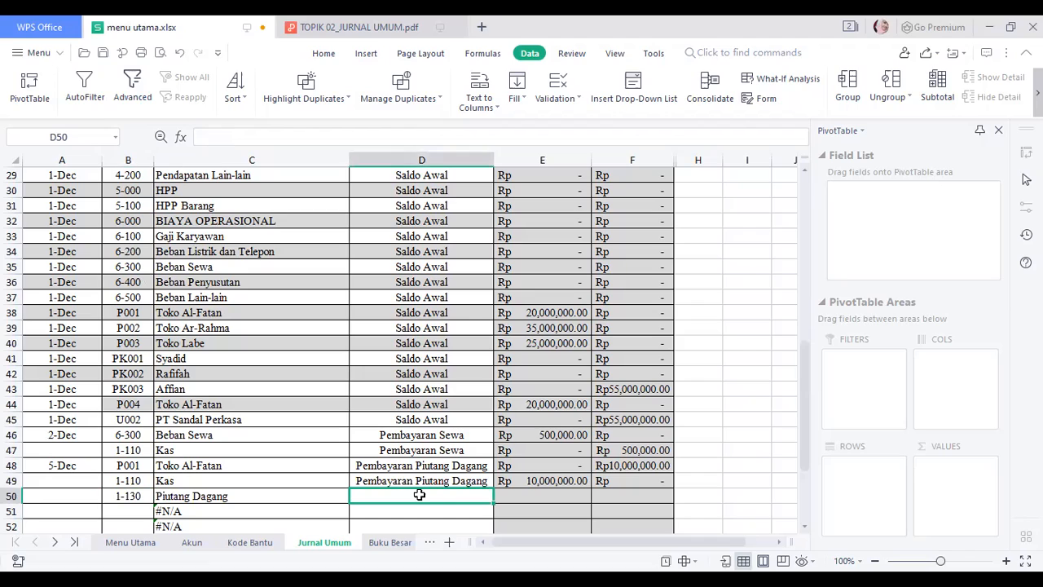
pyautogui.click(489, 481)
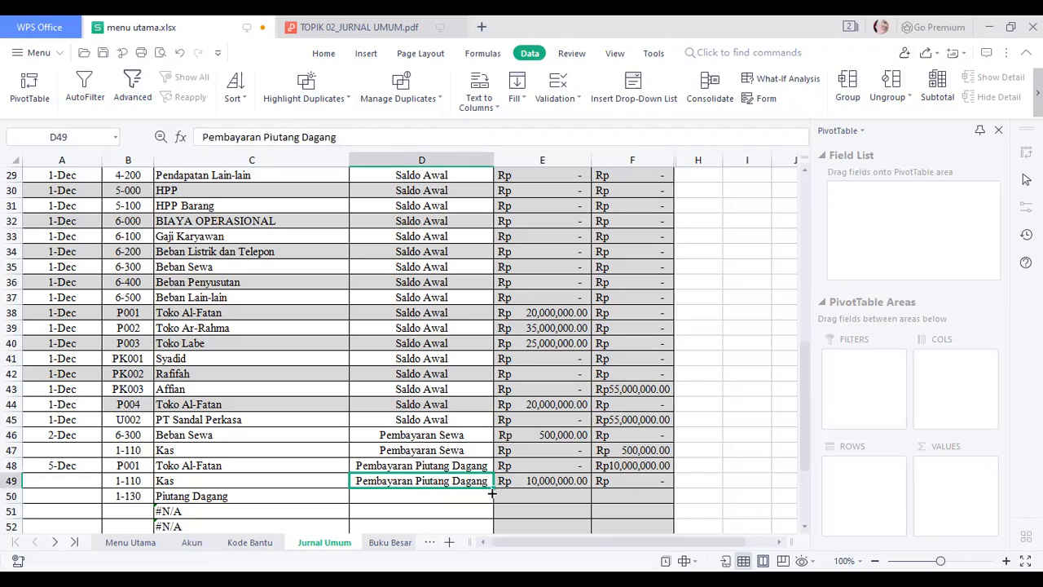
pyautogui.moveTo(493, 493); pyautogui.dragTo(494, 499)
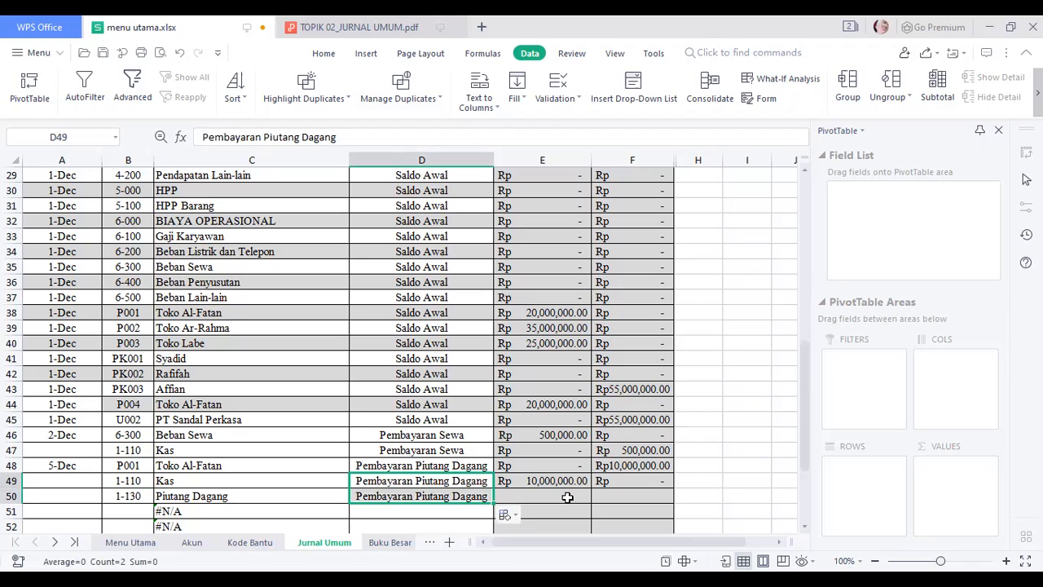
# Enter a zero debit in E50 and a credit of 10000000 in F50 for the Piutang Dagang row.
pyautogui.click(568, 497)
pyautogui.write('0')
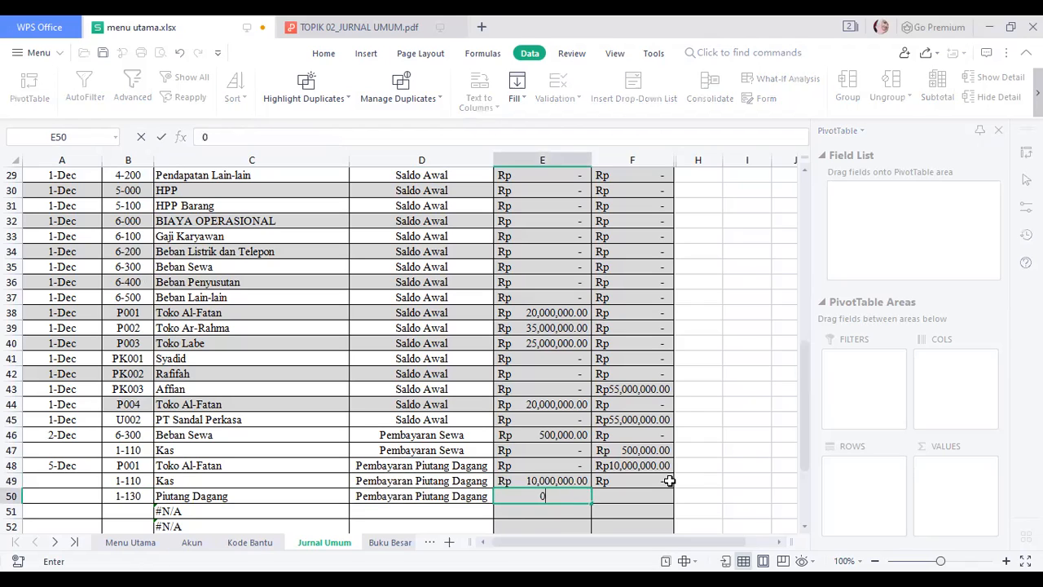
pyautogui.press('Return')
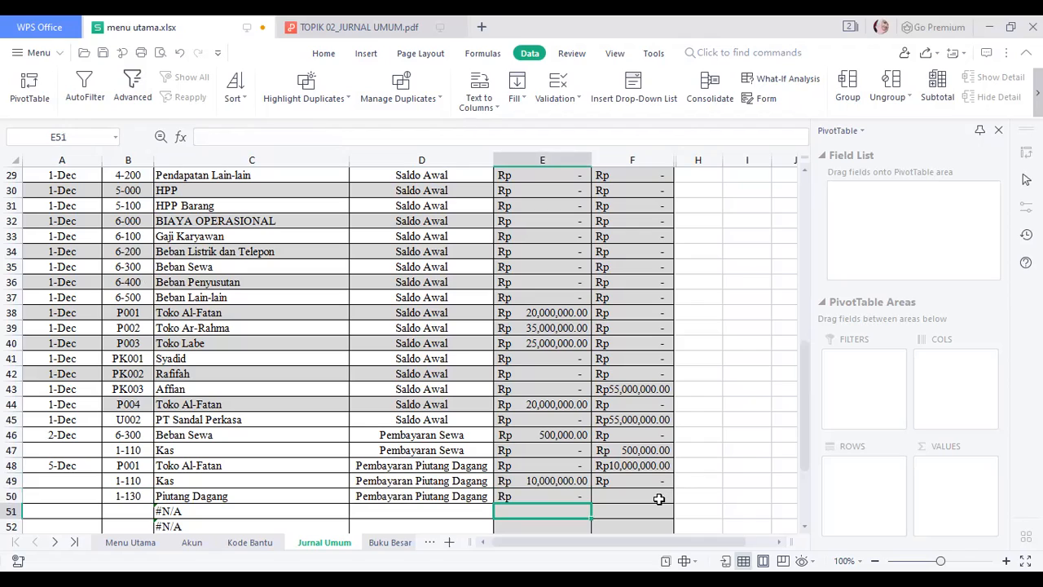
pyautogui.click(660, 497)
pyautogui.write('100000')
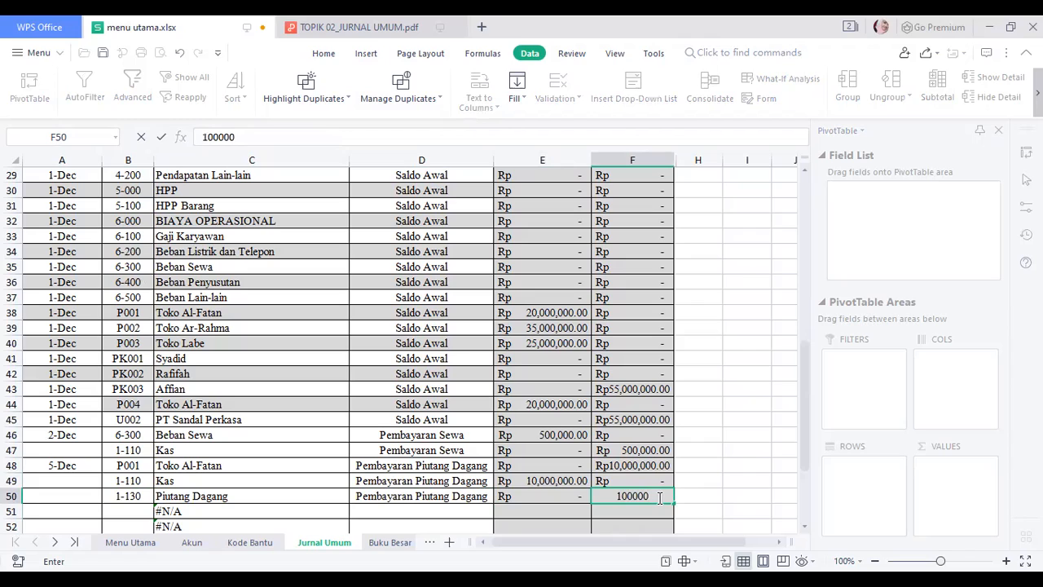
pyautogui.write('00')
pyautogui.press('Return')
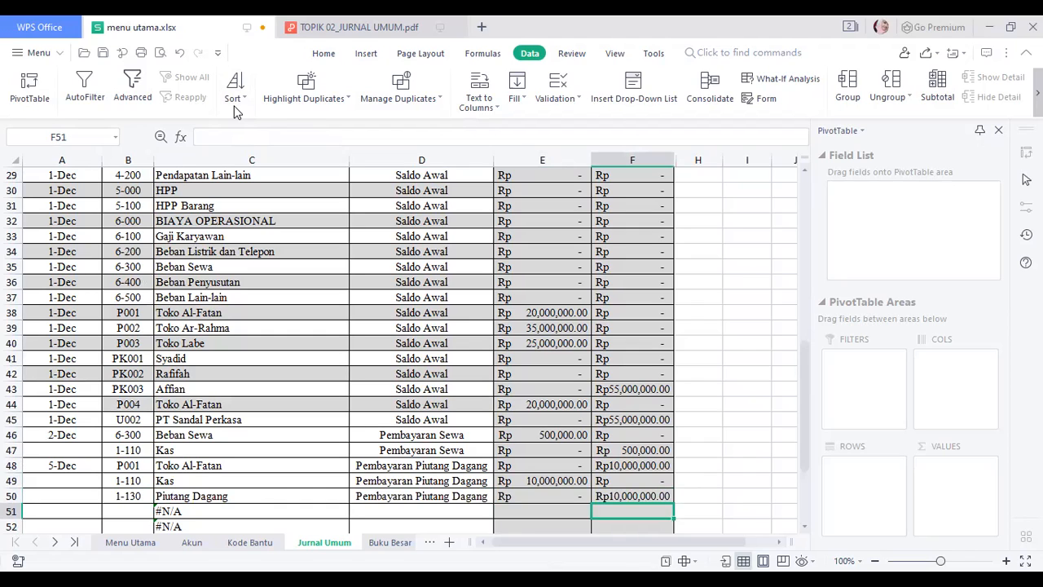
# Enter the date 10 dec in A51 for the next transaction.
pyautogui.hotkey('ctrl', 'Tab')
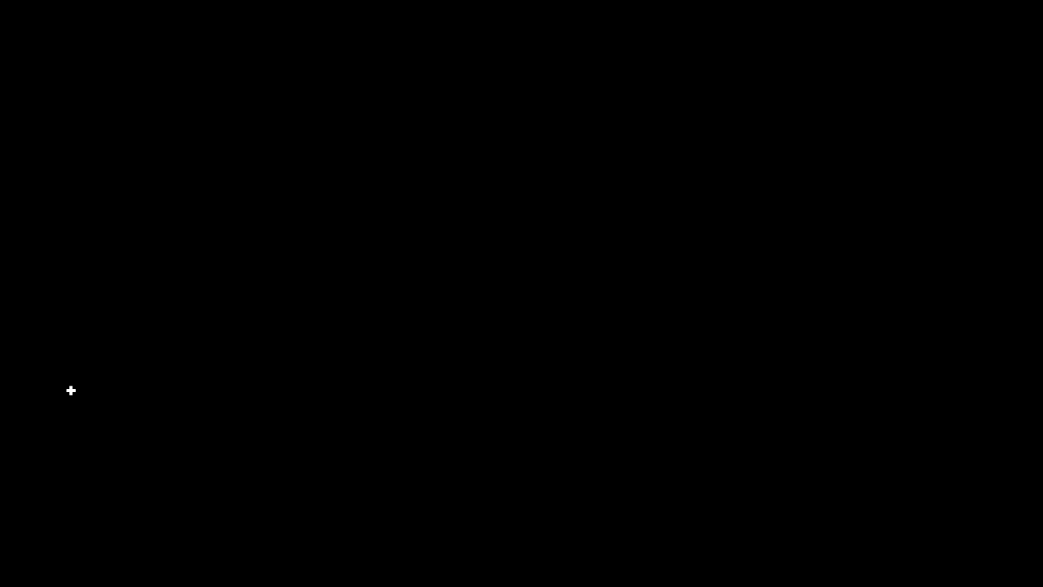
pyautogui.write('10 dec')
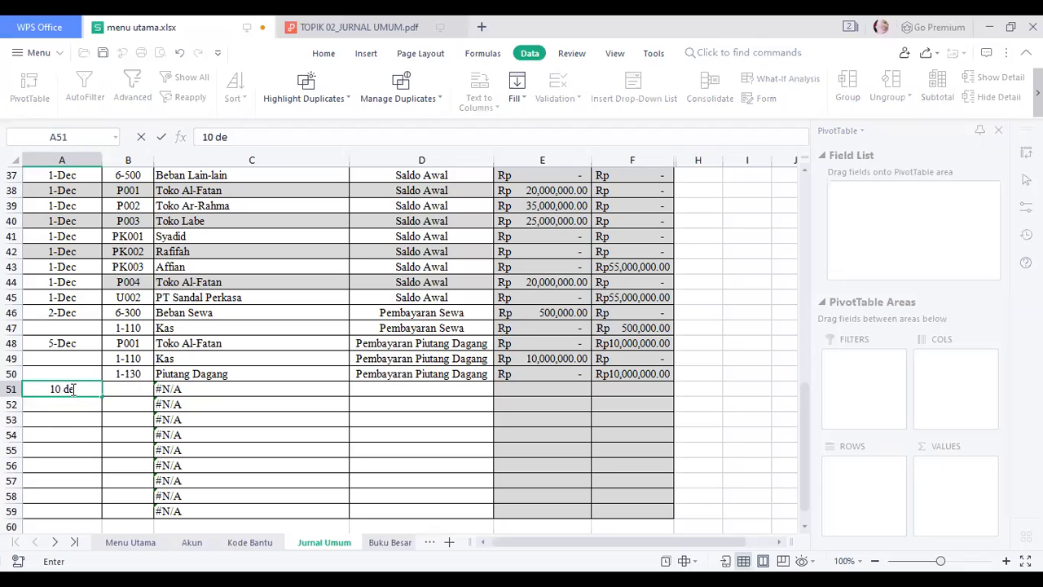
pyautogui.press('Return')
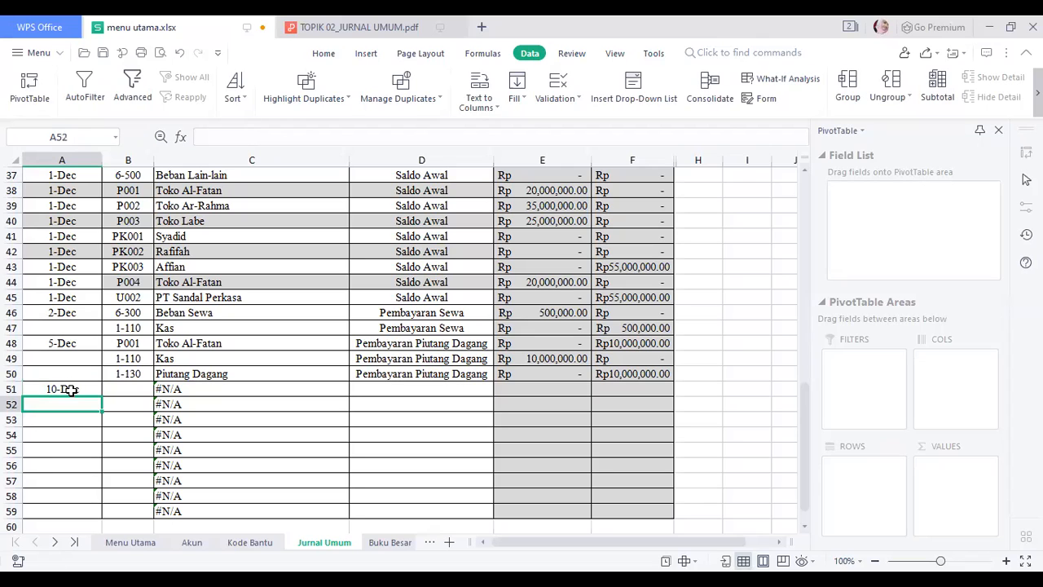
# Look up the Kendaraan account code in the journal and set B51 to 1-210.
pyautogui.click(120, 391)
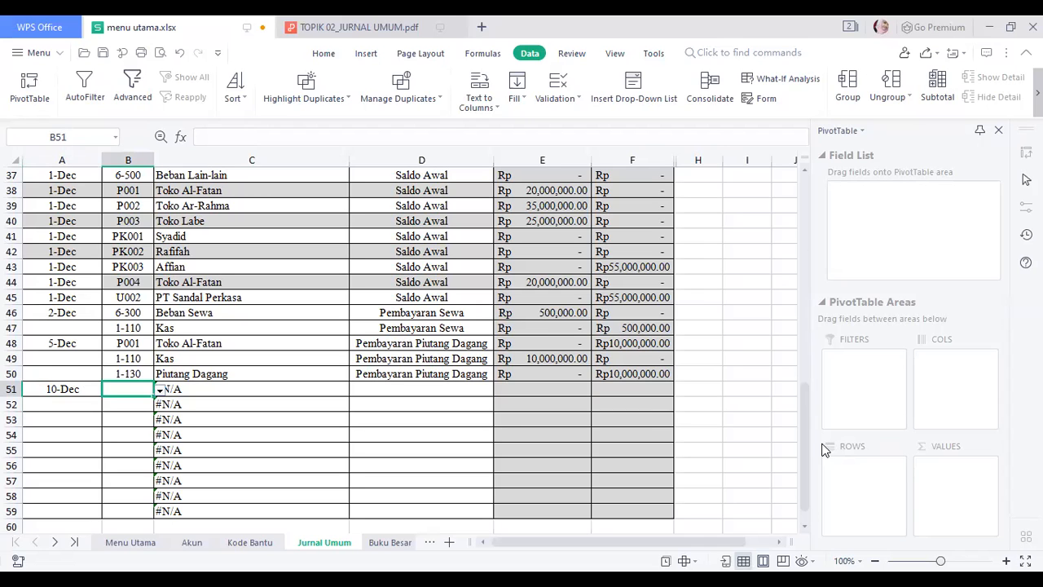
pyautogui.moveTo(804, 417); pyautogui.dragTo(805, 323)
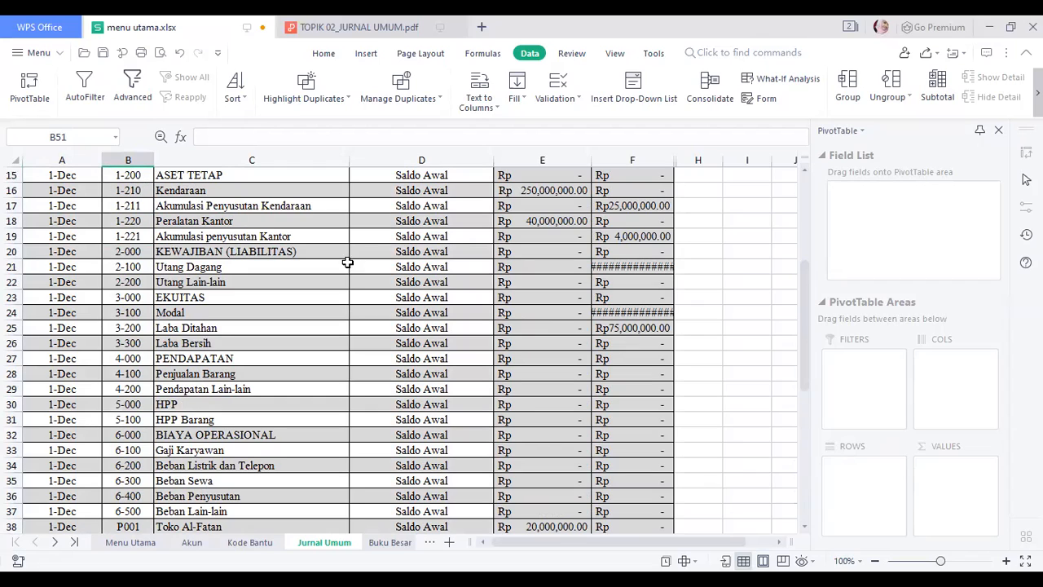
pyautogui.moveTo(804, 347); pyautogui.dragTo(800, 468)
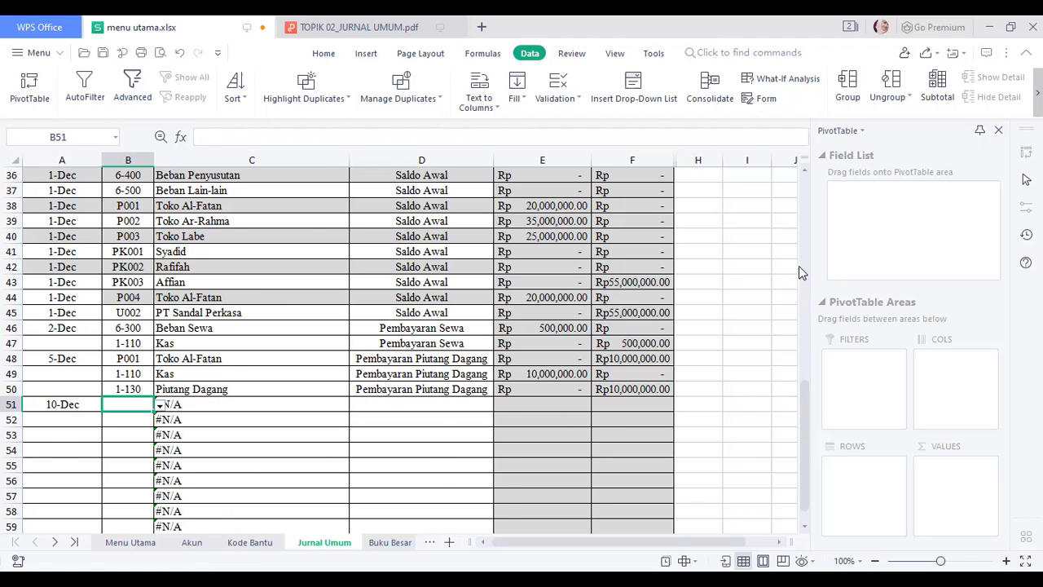
pyautogui.scroll(11, 799, 266)
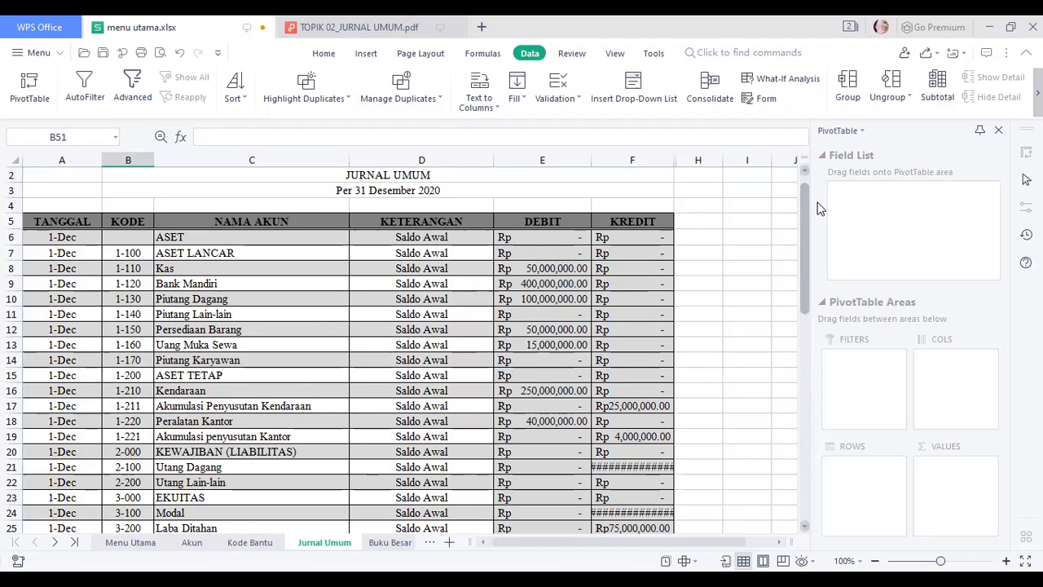
pyautogui.scroll(-2, 800, 278)
pyautogui.moveTo(800, 276); pyautogui.dragTo(800, 367)
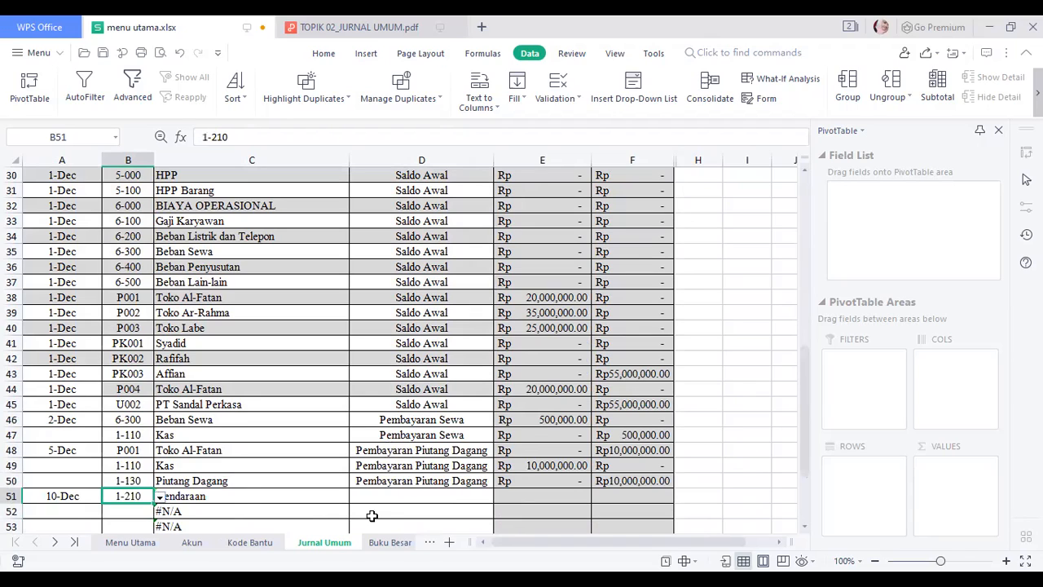
# Enter the description Membeli Kendaraan in D51.
pyautogui.click(384, 497)
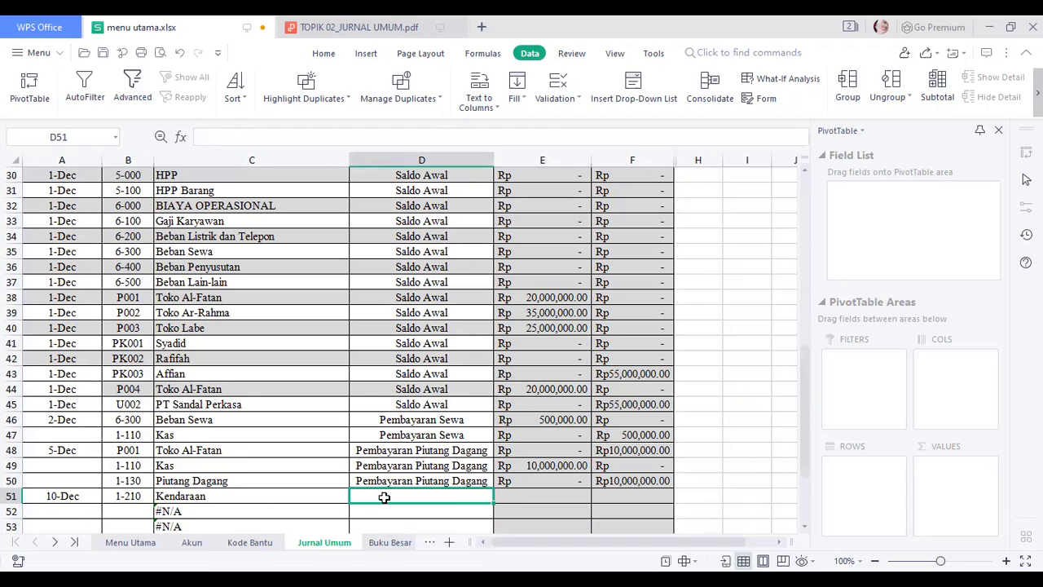
pyautogui.write('m')
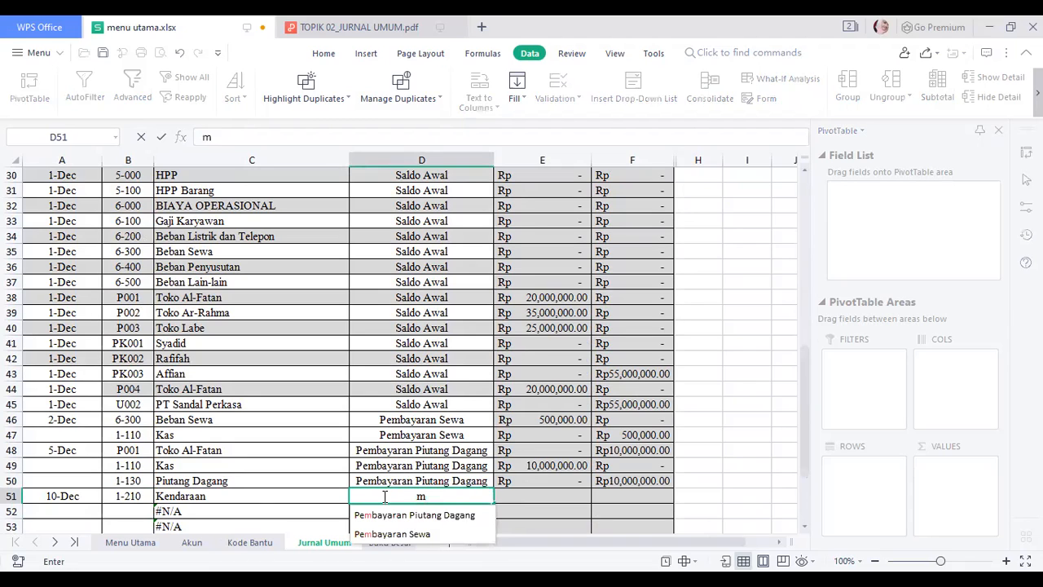
pyautogui.press('BackSpace')
pyautogui.write('Membeli k')
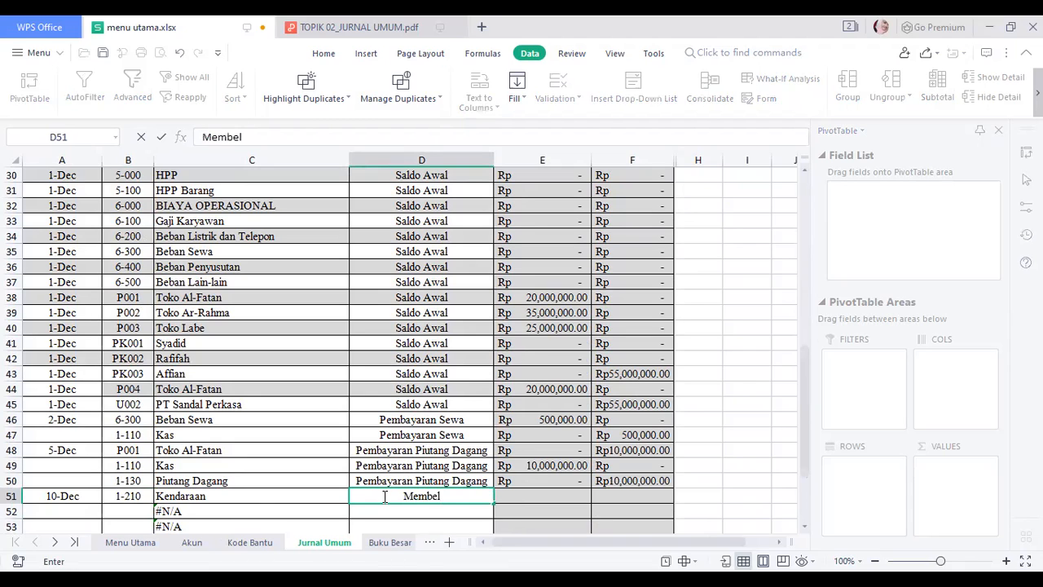
pyautogui.press('BackSpace')
pyautogui.press('BackSpace')
pyautogui.write('Kendaraan')
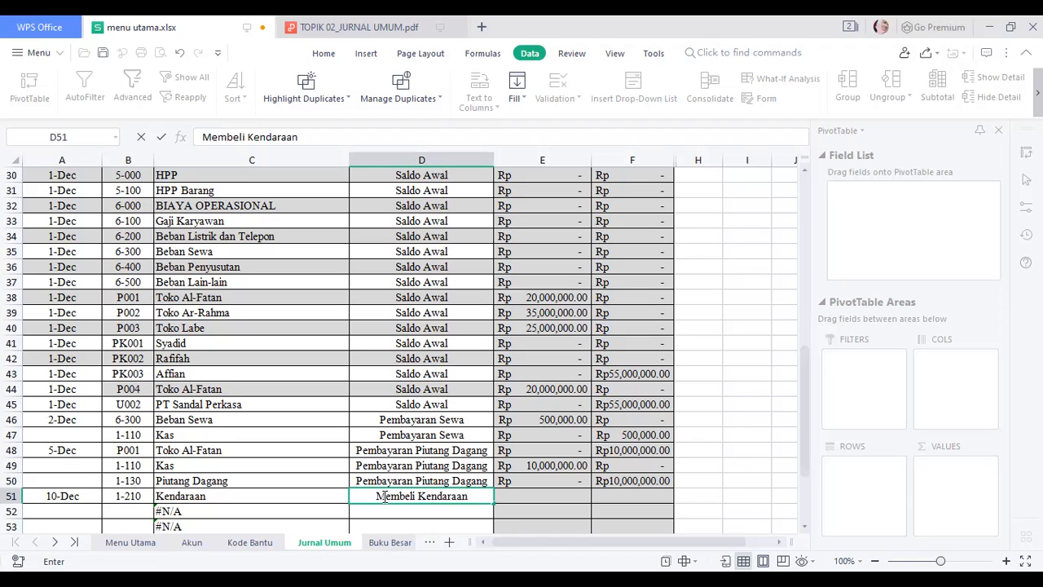
# Enter a debit of 12500000 in E51 for the Kendaraan row.
pyautogui.click(519, 502)
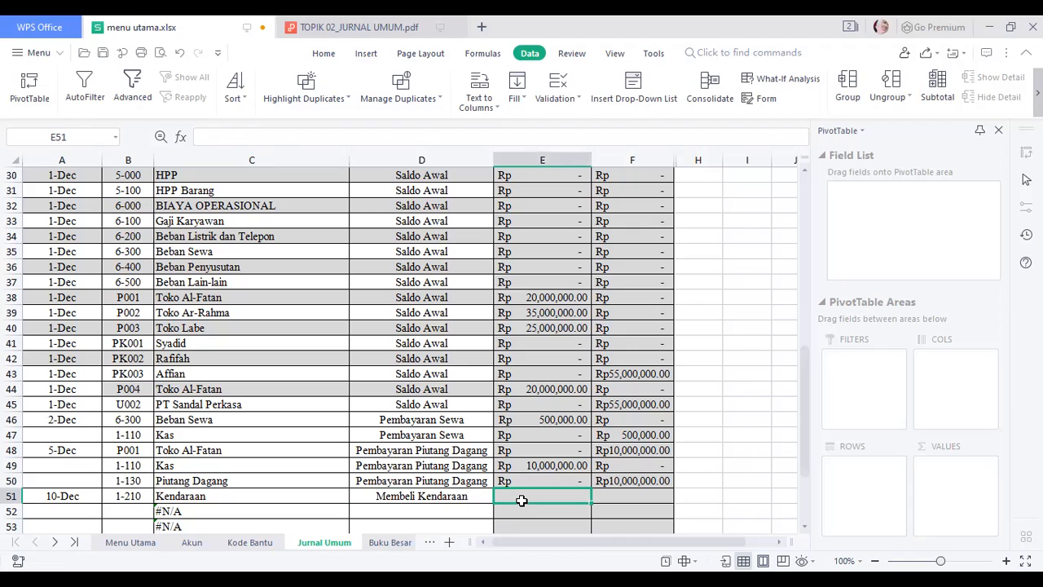
pyautogui.write('12500000')
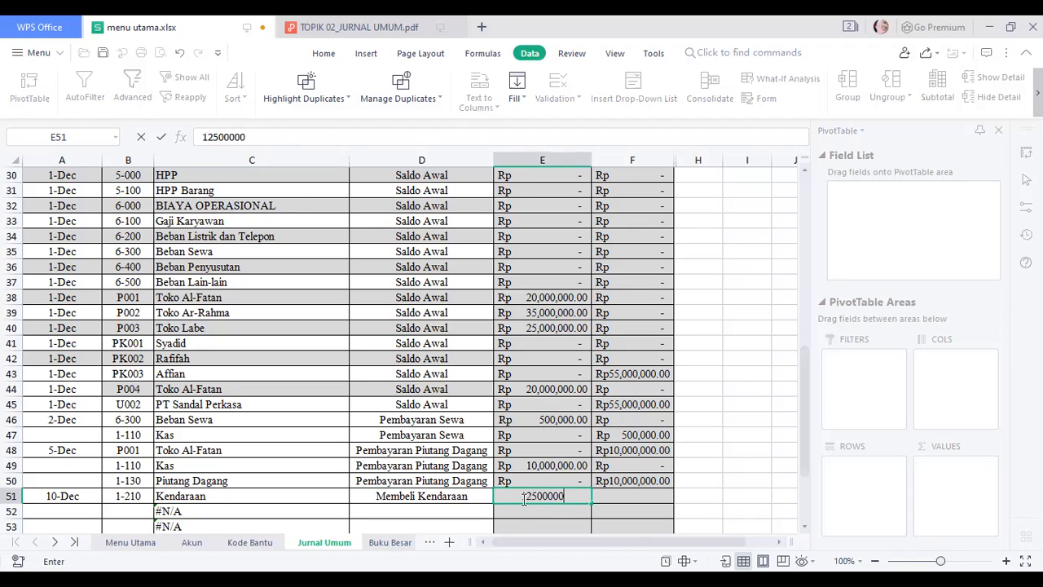
pyautogui.press('Return')
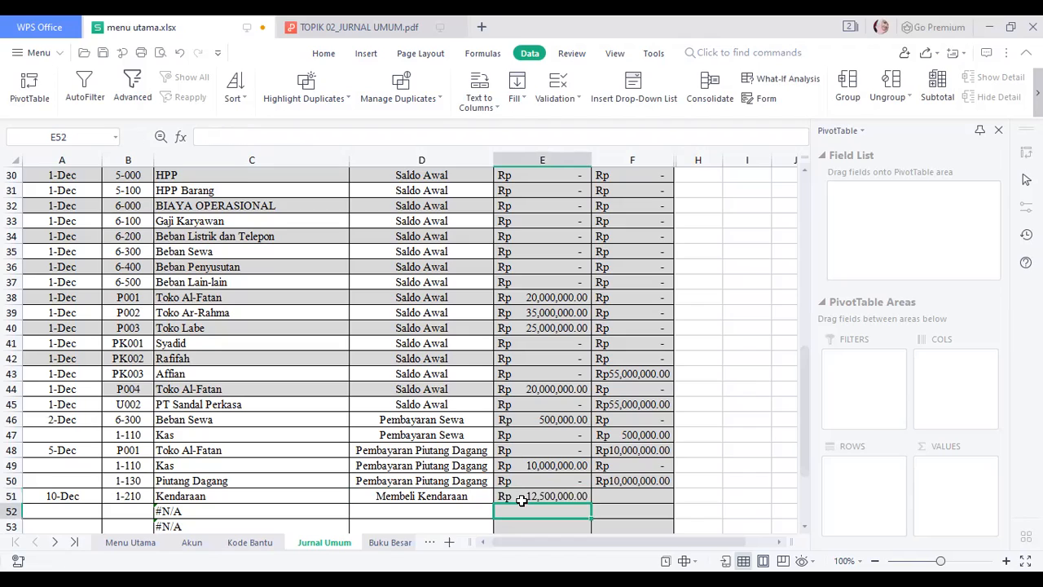
# Set the account code in B52 to 1-110 and make the VLOOKUP in C52 return the account name Kas.
pyautogui.click(302, 511)
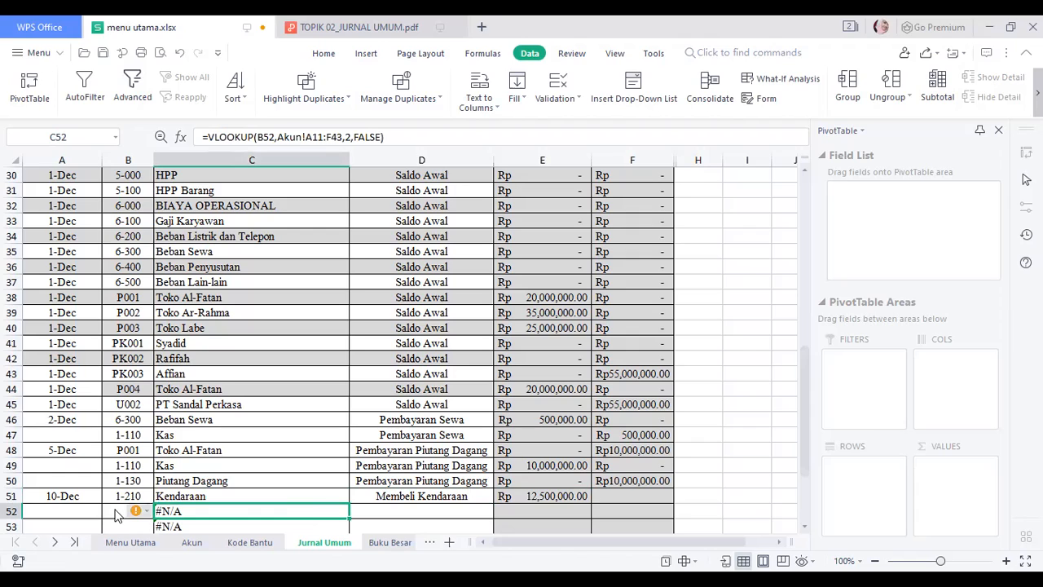
pyautogui.click(117, 513)
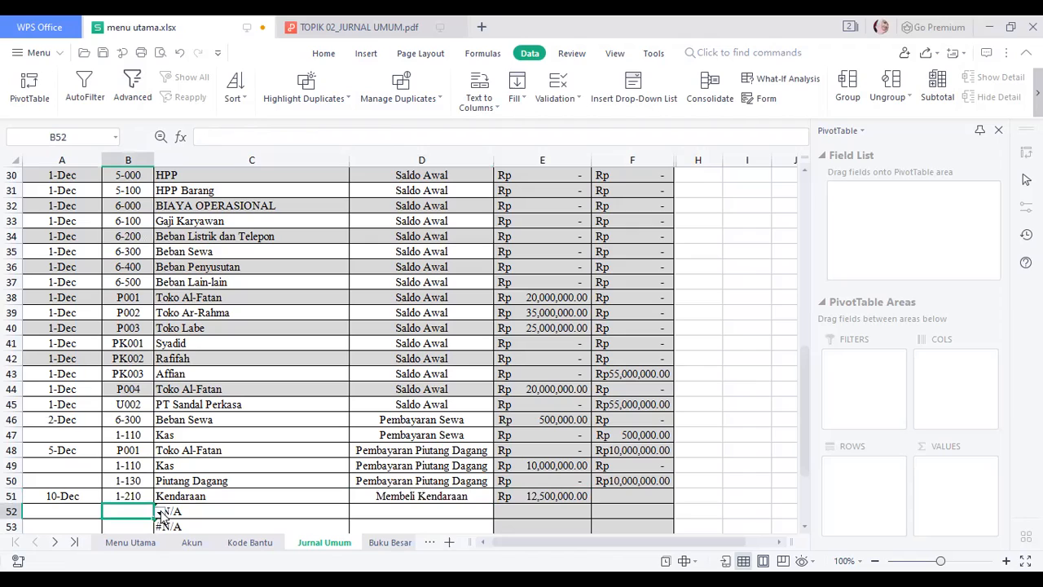
pyautogui.write('1-120')
pyautogui.click(297, 514)
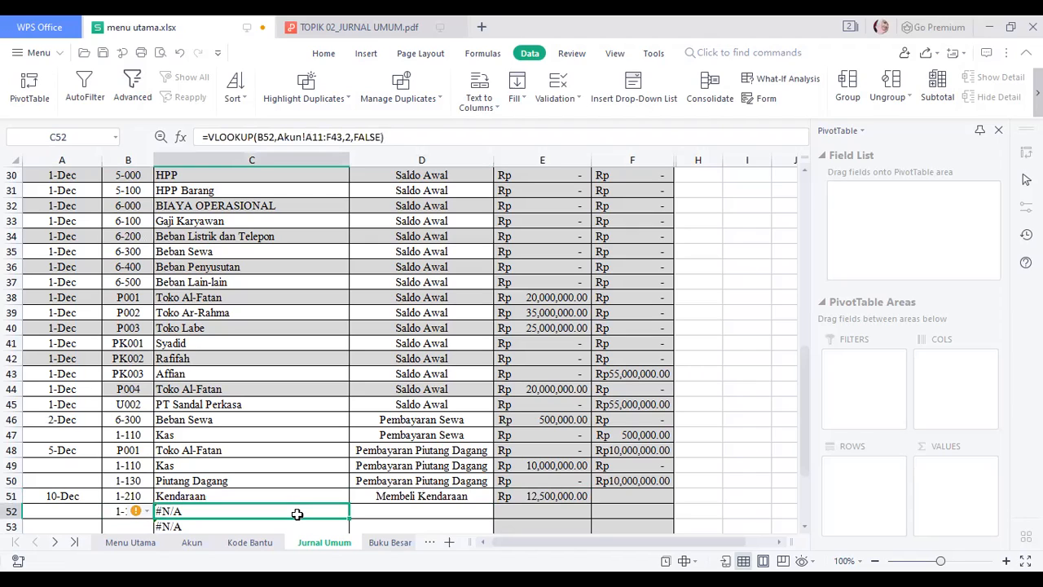
pyautogui.click(428, 137)
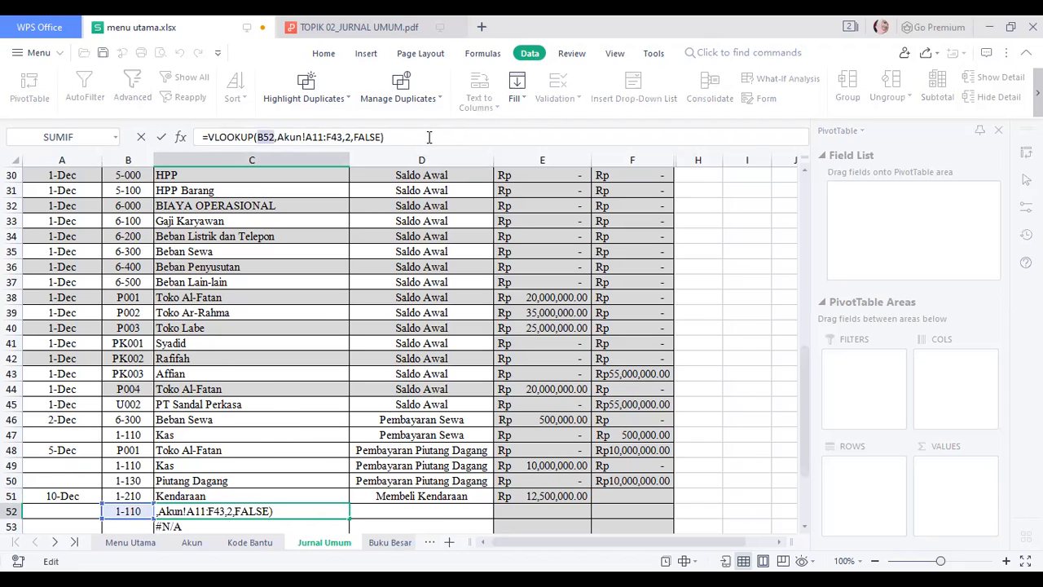
pyautogui.press('Return')
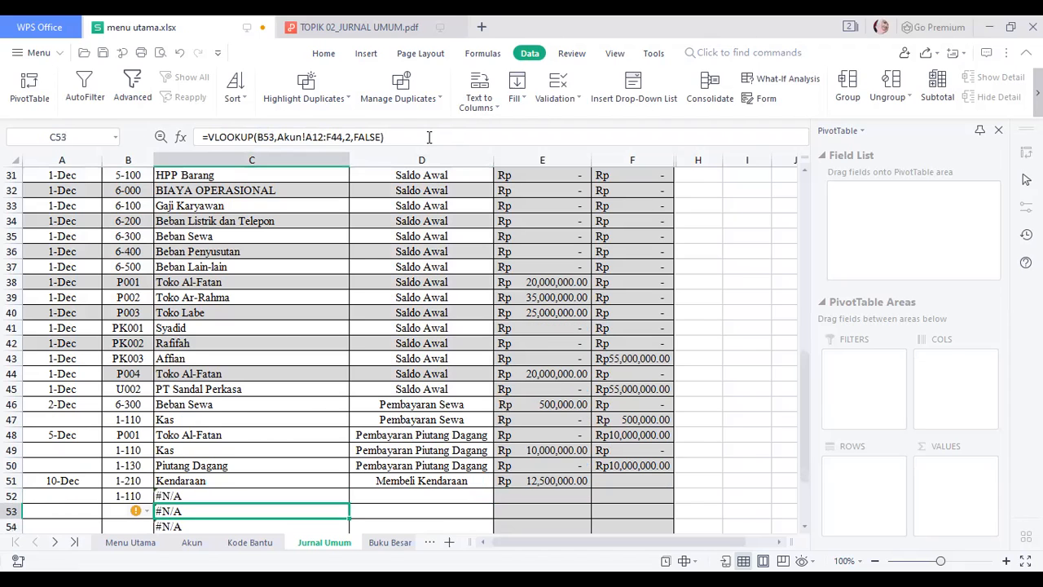
pyautogui.click(222, 500)
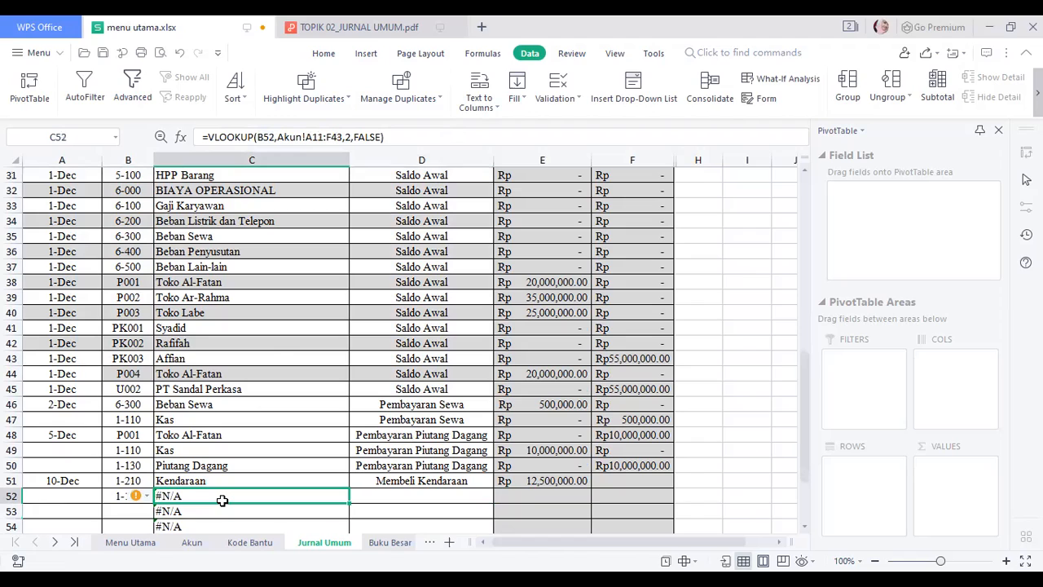
pyautogui.click(120, 495)
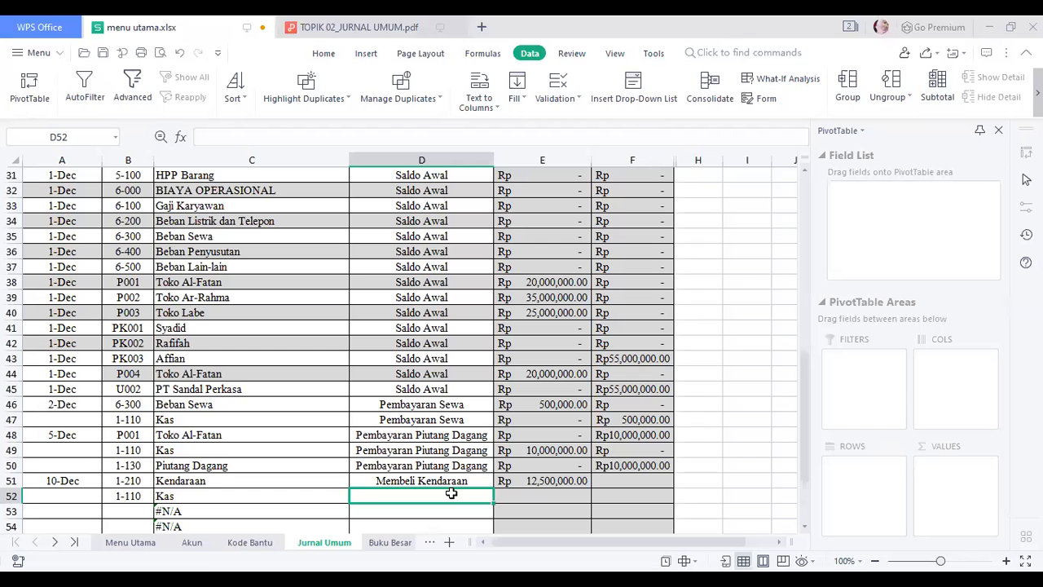
# Enter the description Membeli Kendaraan in D52 and a credit of 12500000 in F52 for the Kas row.
pyautogui.write('M')
pyautogui.press('Return')
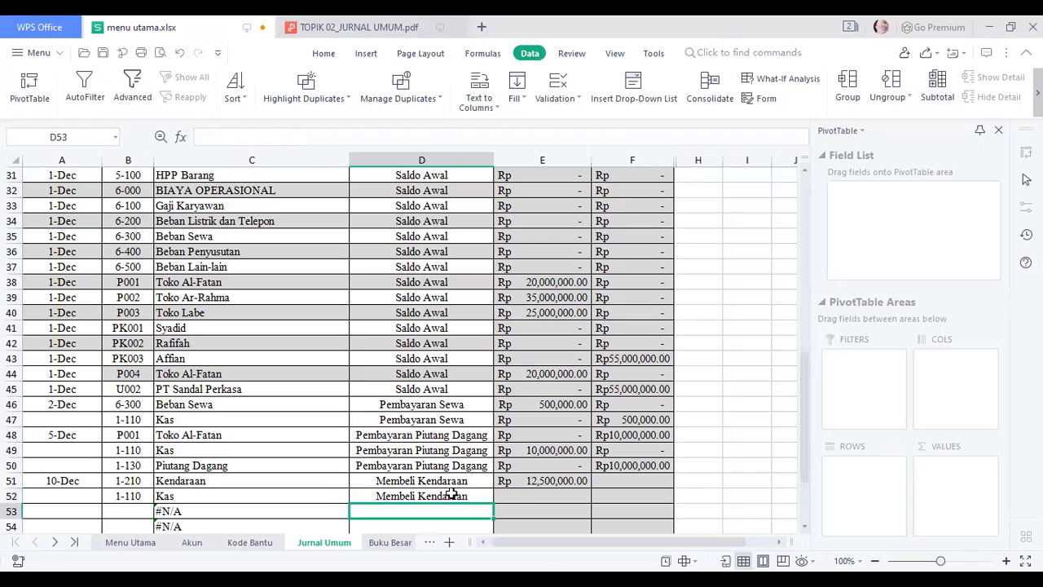
pyautogui.click(543, 495)
pyautogui.press('Tab')
pyautogui.write('12,500,')
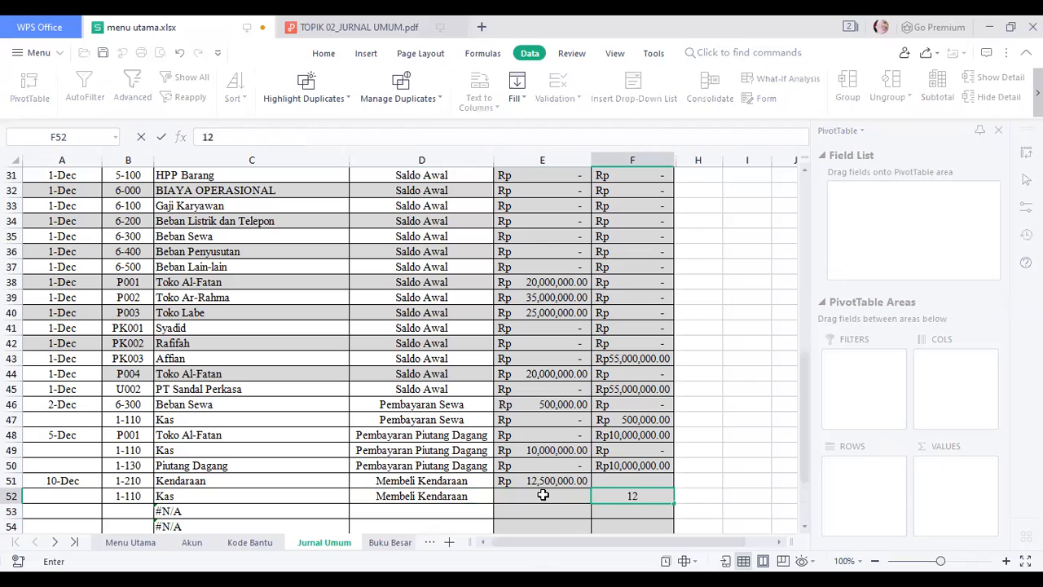
pyautogui.write('00000')
pyautogui.press('Return')
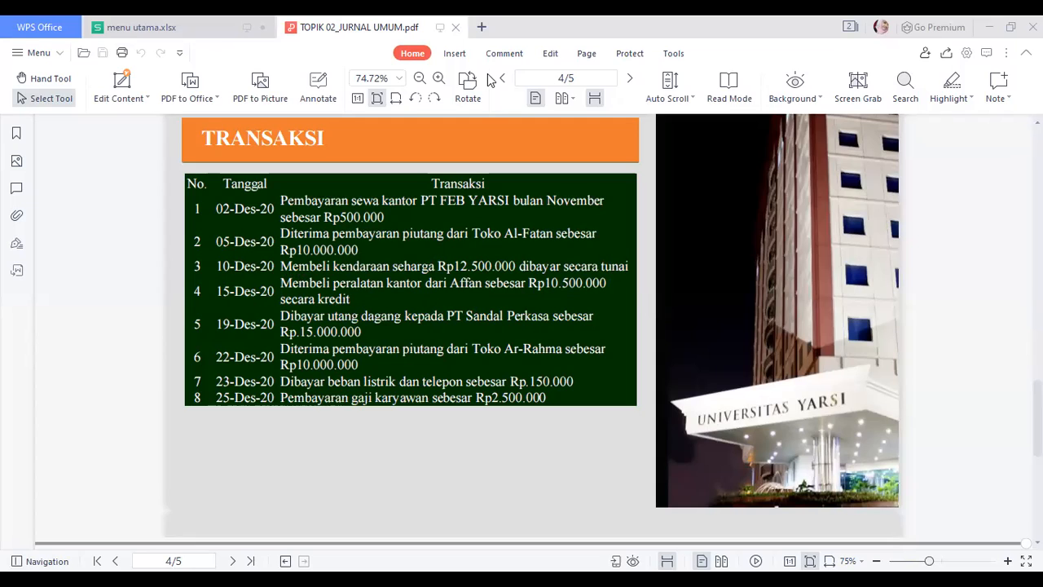
# Return from the transaction PDF to the journal workbook and enter the date 15-dec in A53.
pyautogui.hotkey('alt', 'Tab')
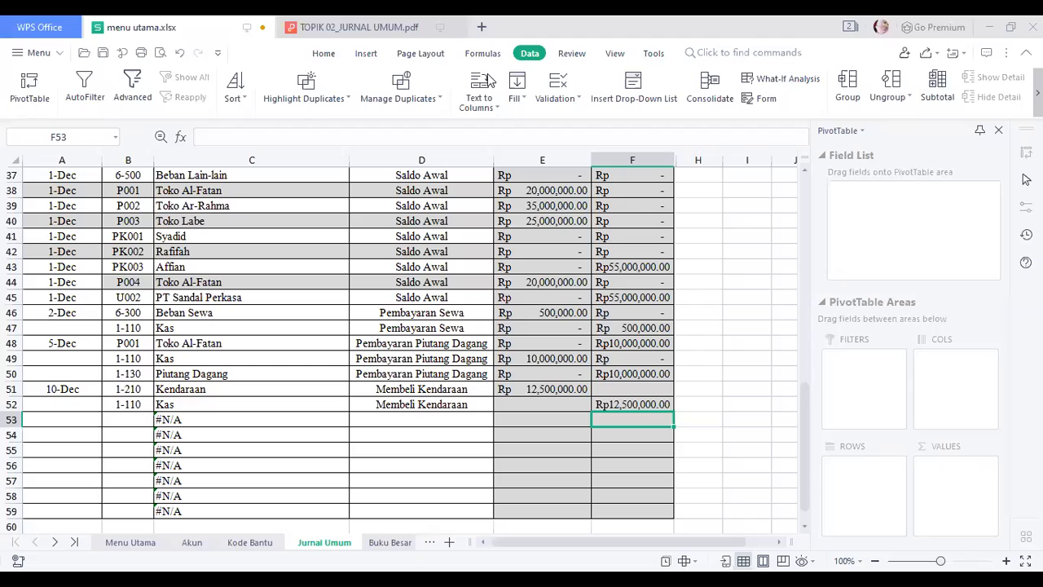
pyautogui.click(77, 420)
pyautogui.write('15')
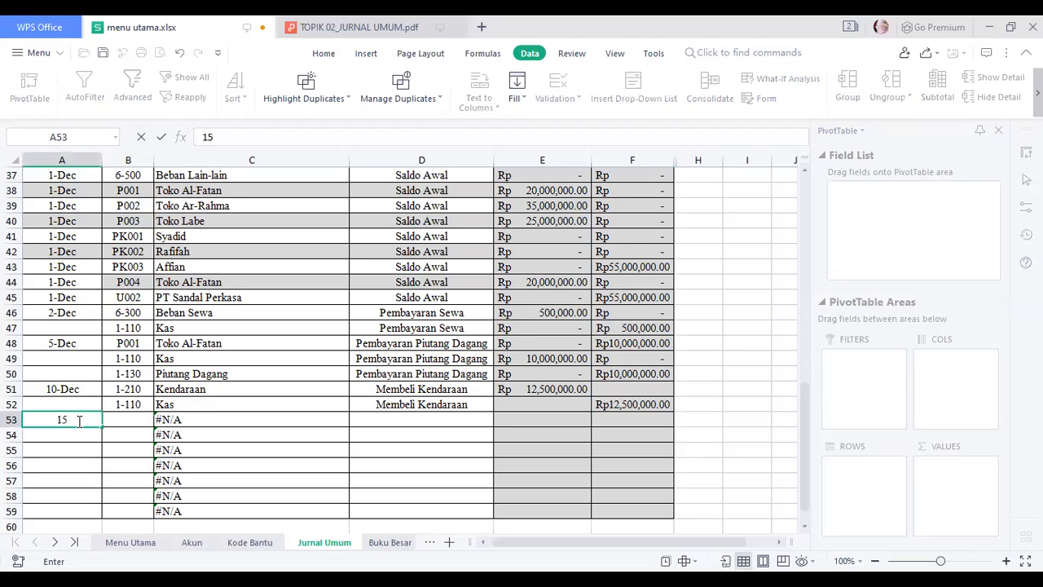
pyautogui.write('-dec')
pyautogui.press('Return')
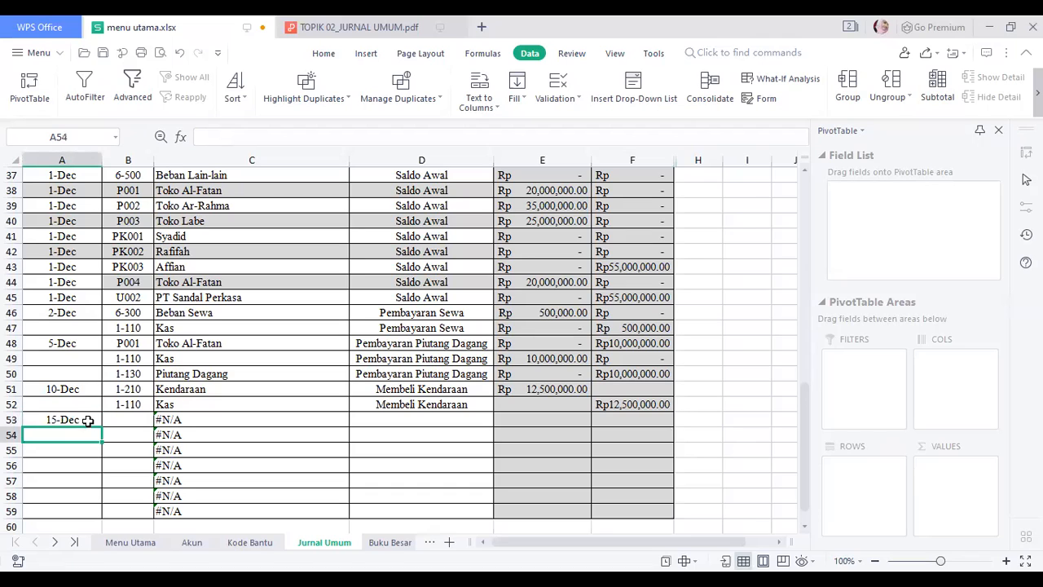
# Change the validation list source of B53 to =KODE_BANTU and set the cell to helper code PK003.
pyautogui.click(122, 420)
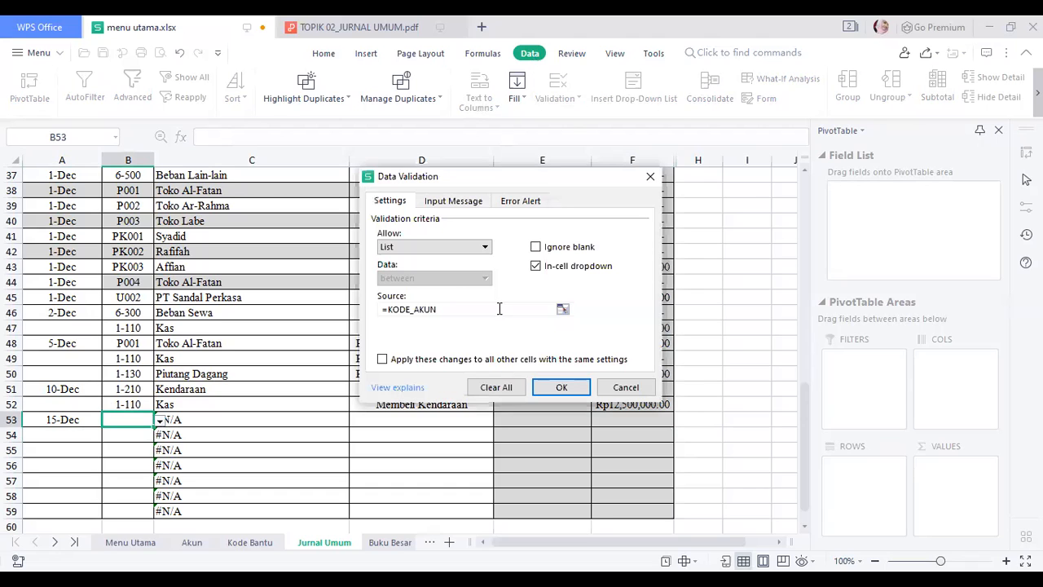
pyautogui.click(499, 308)
pyautogui.press('BackSpace')
pyautogui.press('BackSpace')
pyautogui.press('BackSpace')
pyautogui.press('BackSpace')
pyautogui.write('BANTU')
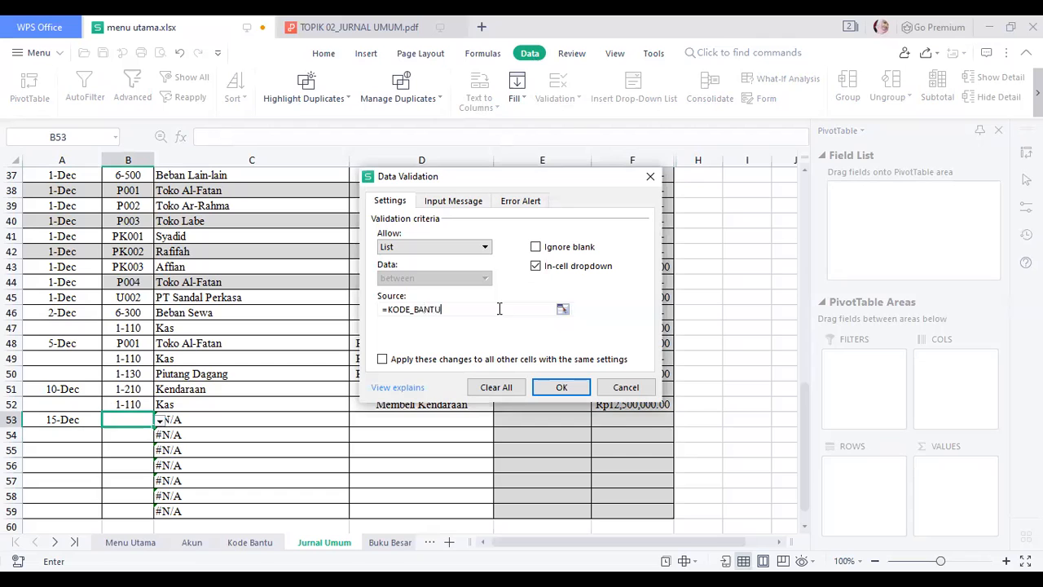
pyautogui.press('Return')
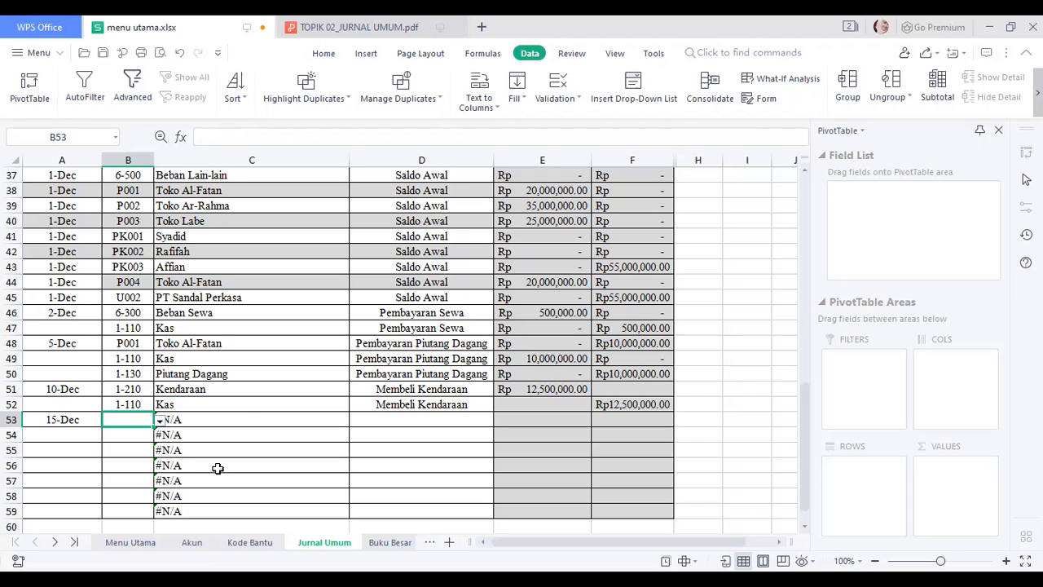
pyautogui.write('PK003')
# Replace the Akun range in the C53 VLOOKUP with the code table on the Kode Bantu sheet, starting at A5.
pyautogui.click(231, 419)
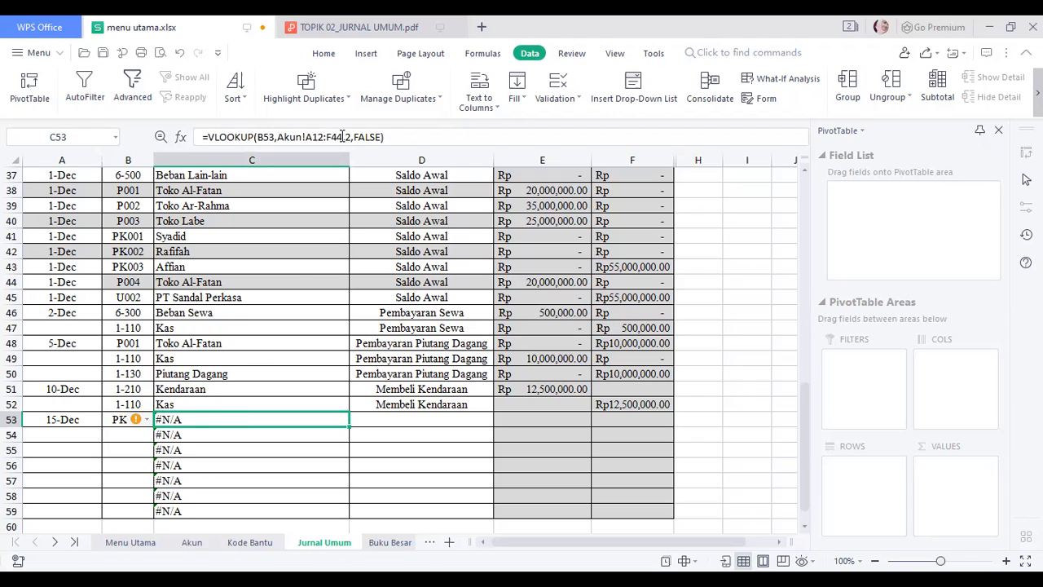
pyautogui.moveTo(343, 136); pyautogui.dragTo(280, 137)
pyautogui.press('BackSpace')
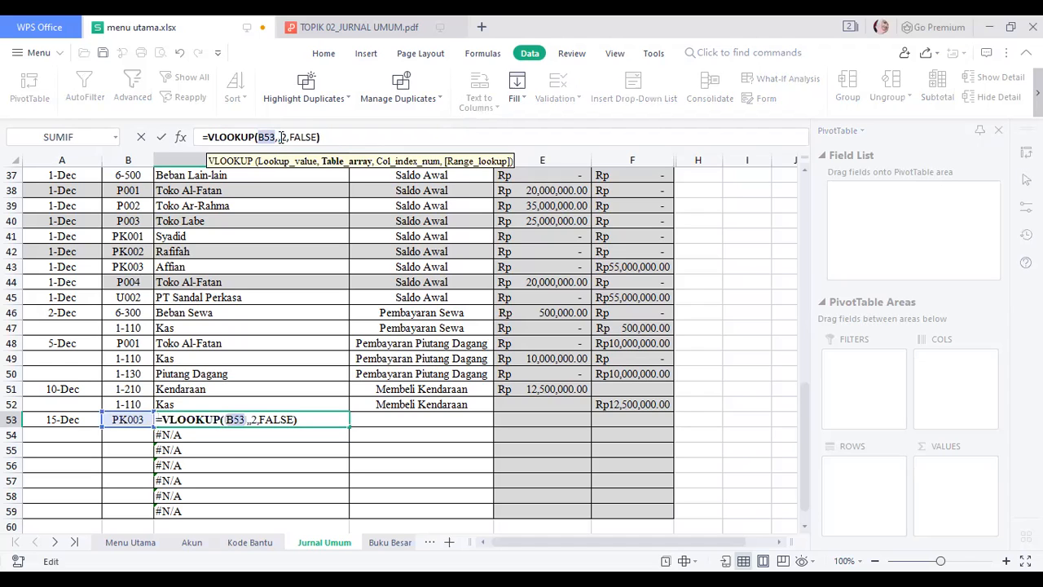
pyautogui.click(249, 545)
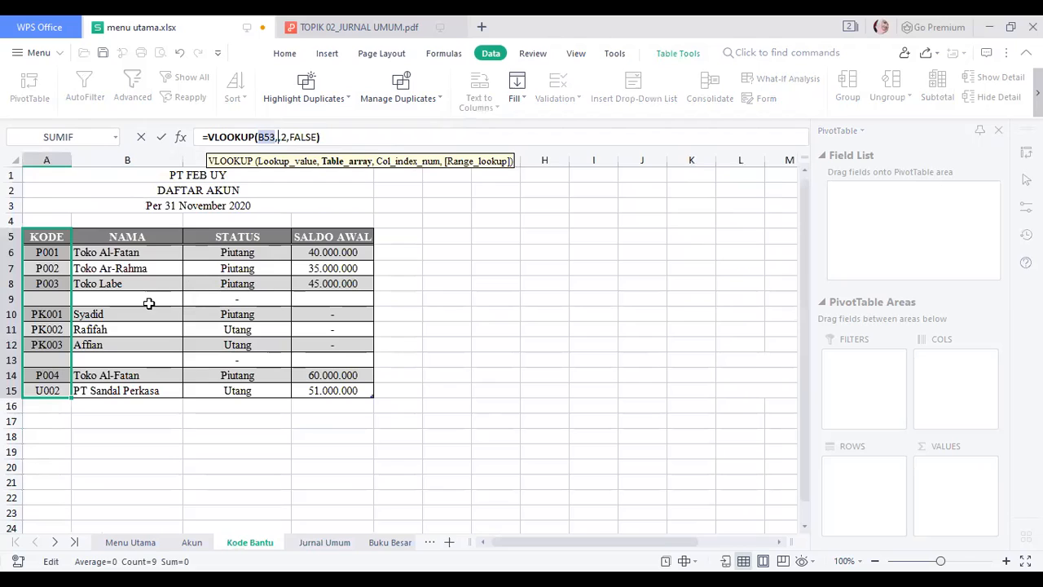
pyautogui.click(60, 238)
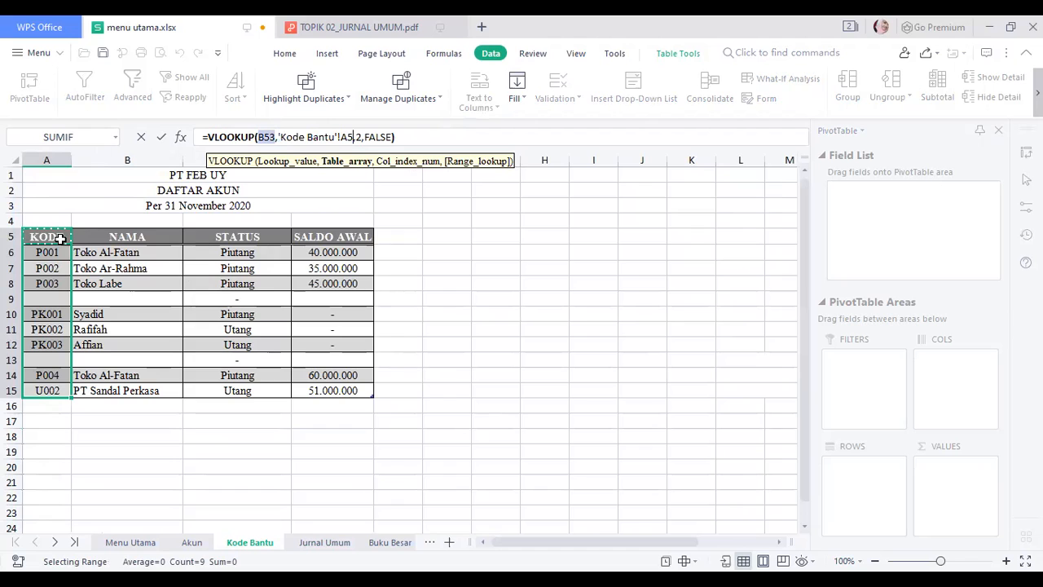
pyautogui.press('Return')
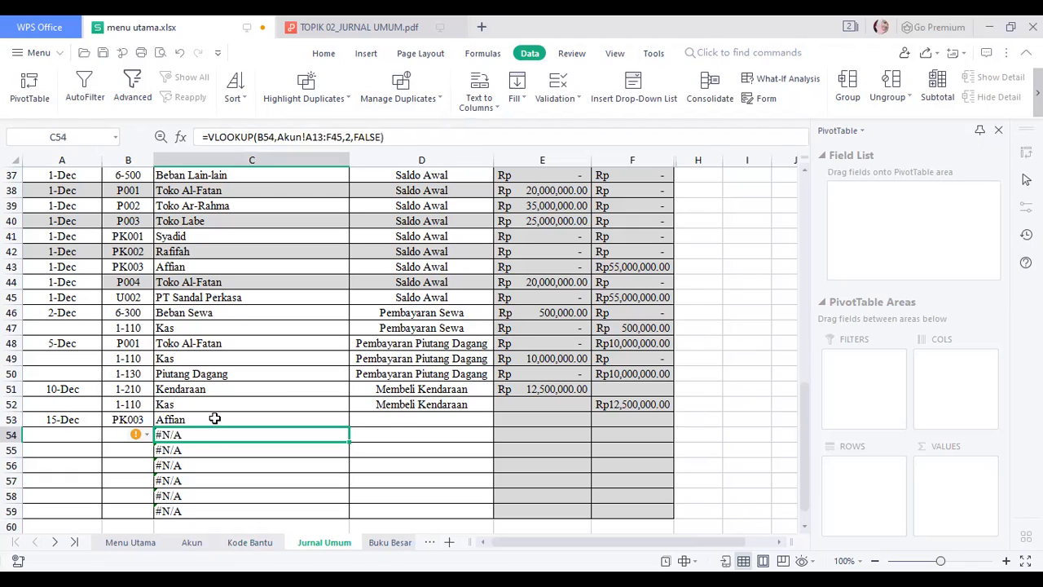
# Enter the description Membeli Peralatan Kantor in D53.
pyautogui.click(396, 417)
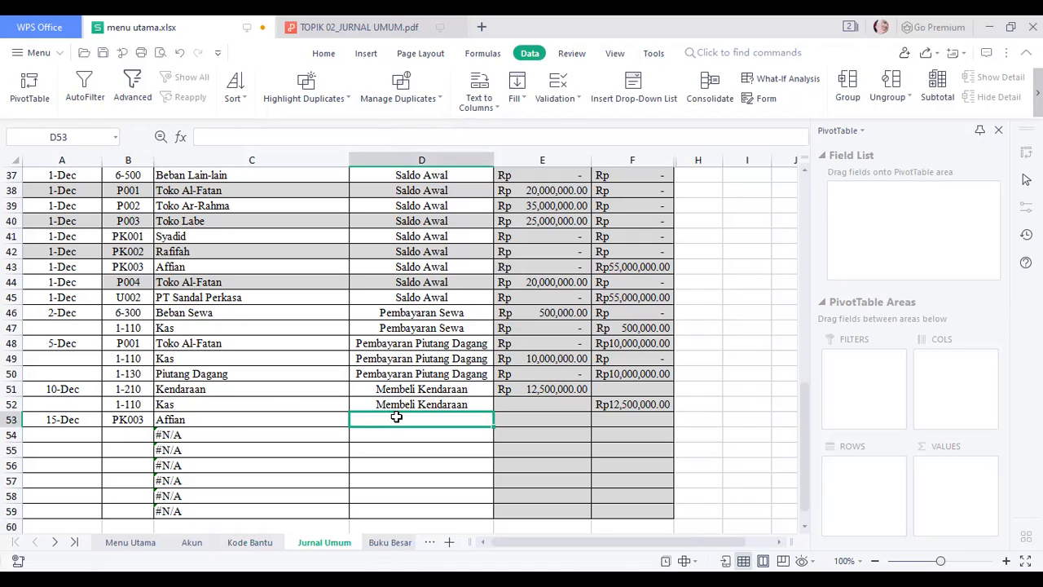
pyautogui.write('M')
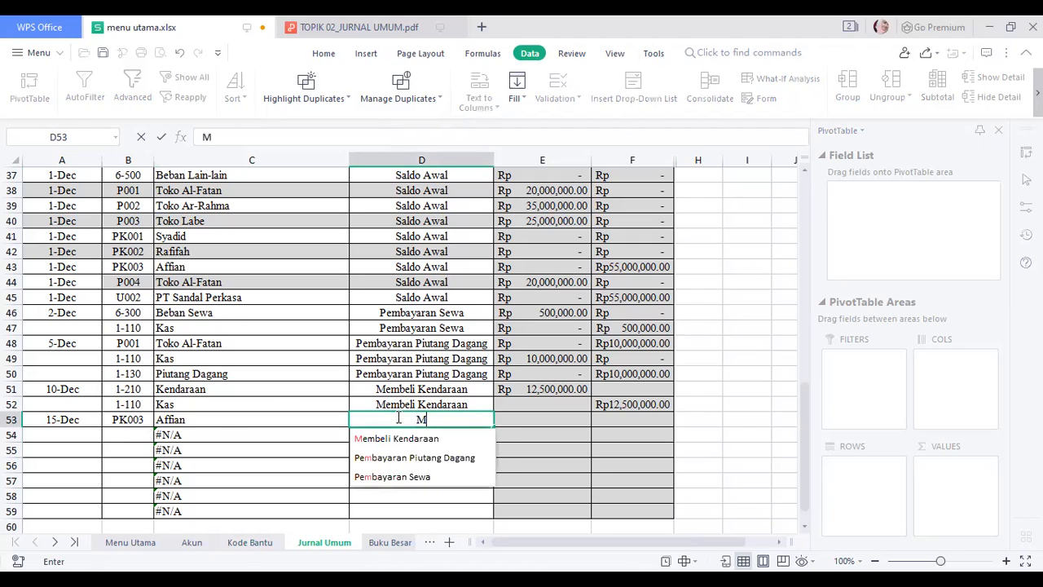
pyautogui.write('embeli ')
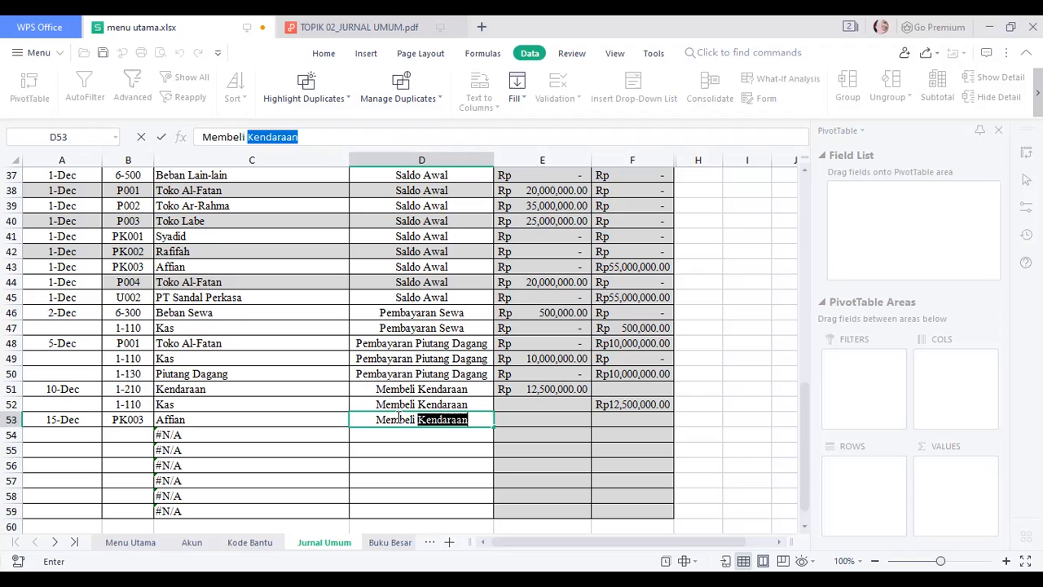
pyautogui.write('Peralatan')
pyautogui.press('capslock')
pyautogui.write('Kanto')
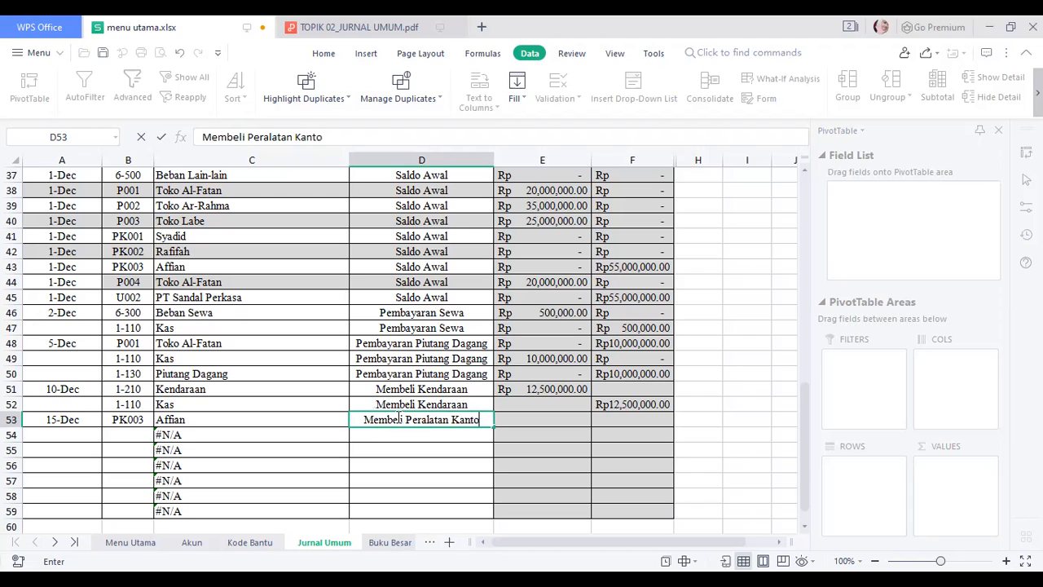
pyautogui.write('r')
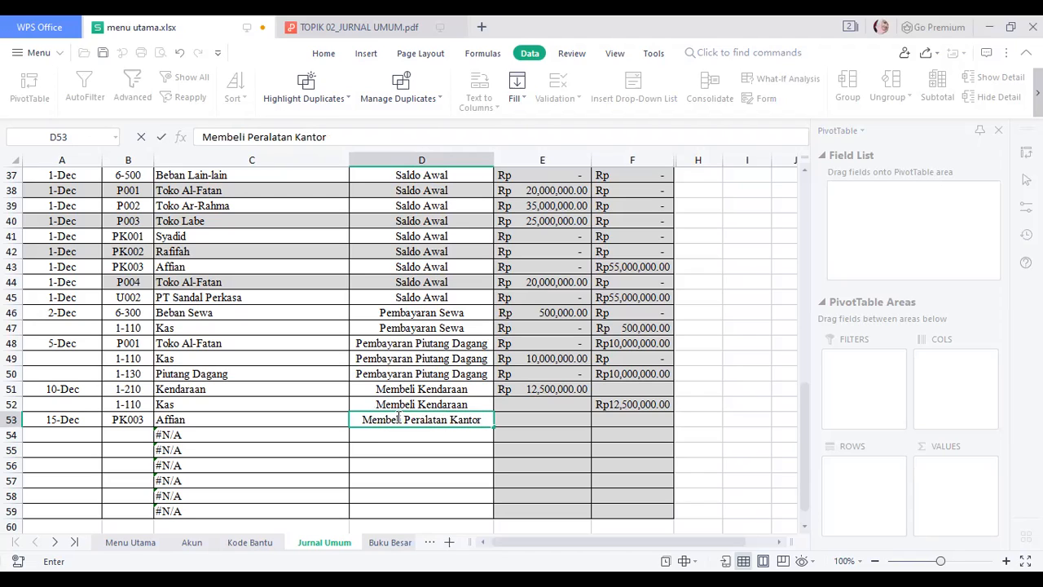
# Enter a credit of 10,500,000 in F53 for the PK003 row.
pyautogui.click(532, 418)
pyautogui.click(621, 421)
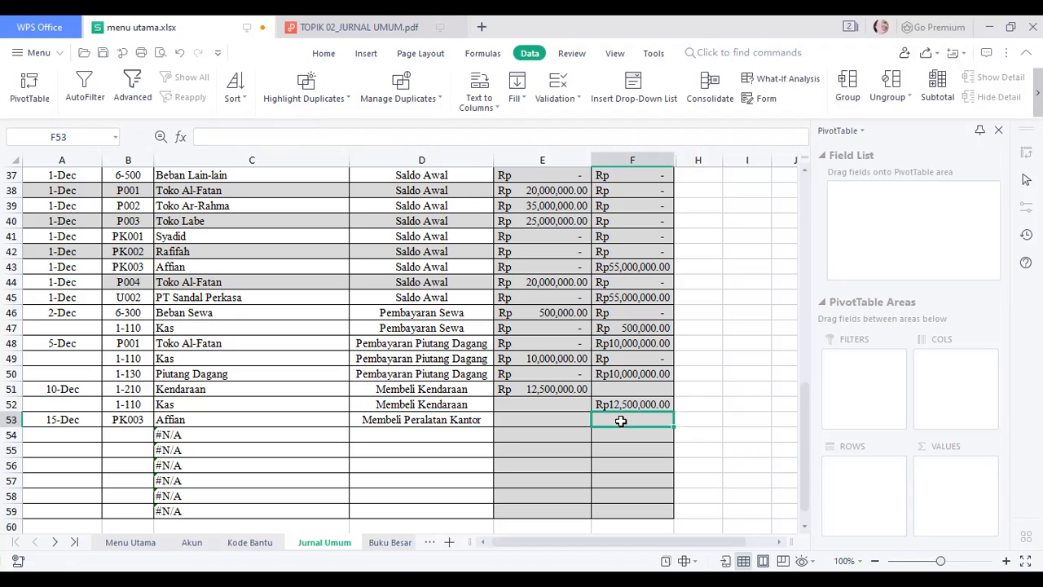
pyautogui.write('10,5')
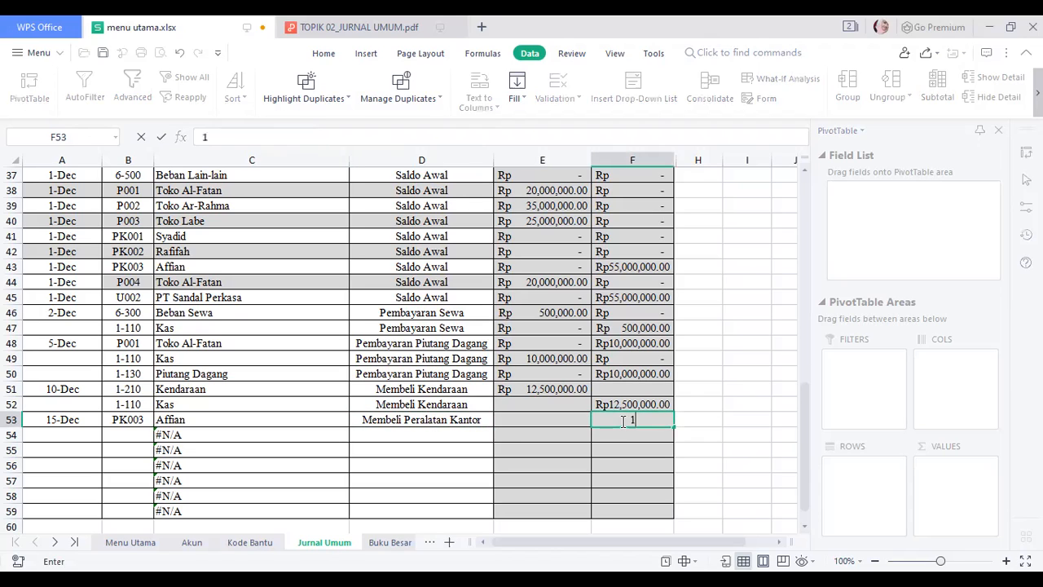
pyautogui.write('00,000')
pyautogui.press('Return')
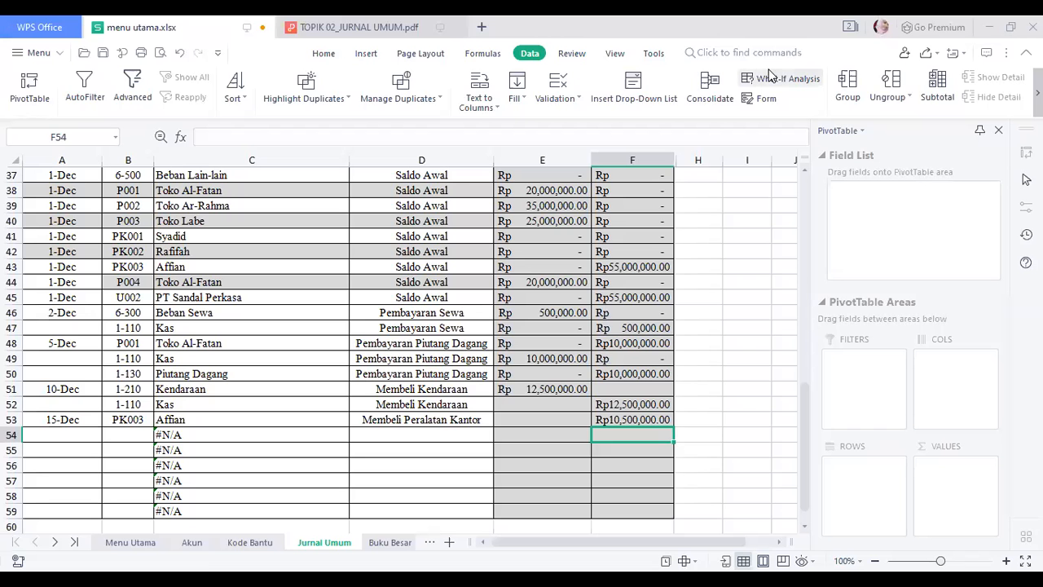
# Undo the last credit entry in F53.
pyautogui.click(137, 434)
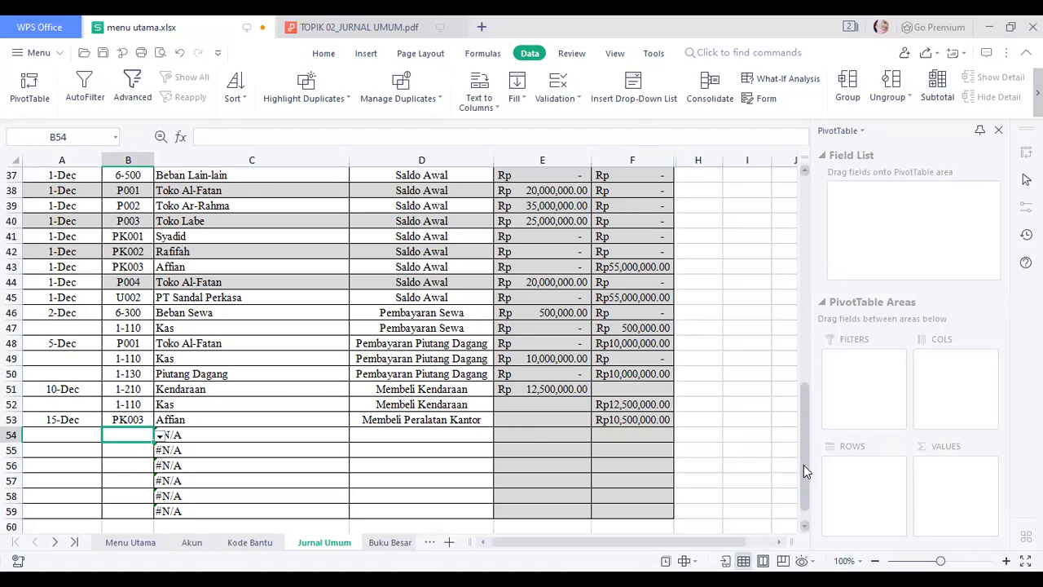
pyautogui.moveTo(805, 464); pyautogui.dragTo(795, 352)
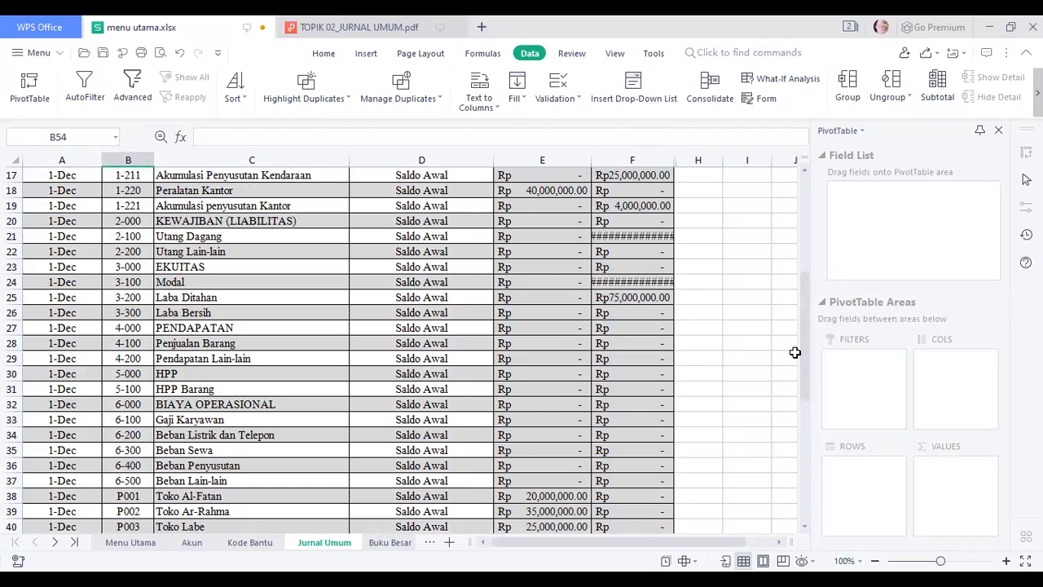
pyautogui.moveTo(303, 248); pyautogui.dragTo(640, 298)
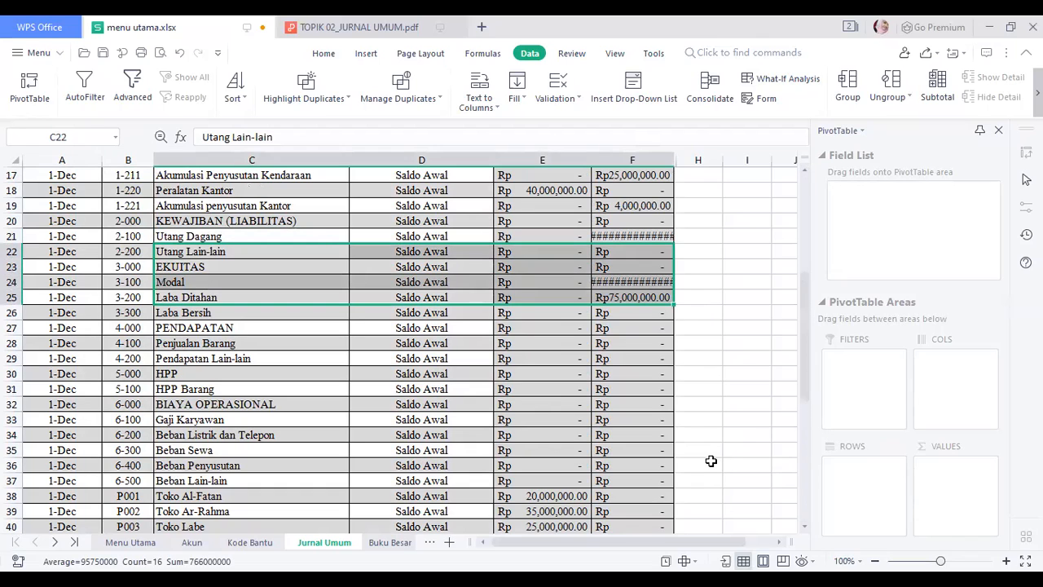
pyautogui.click(711, 462)
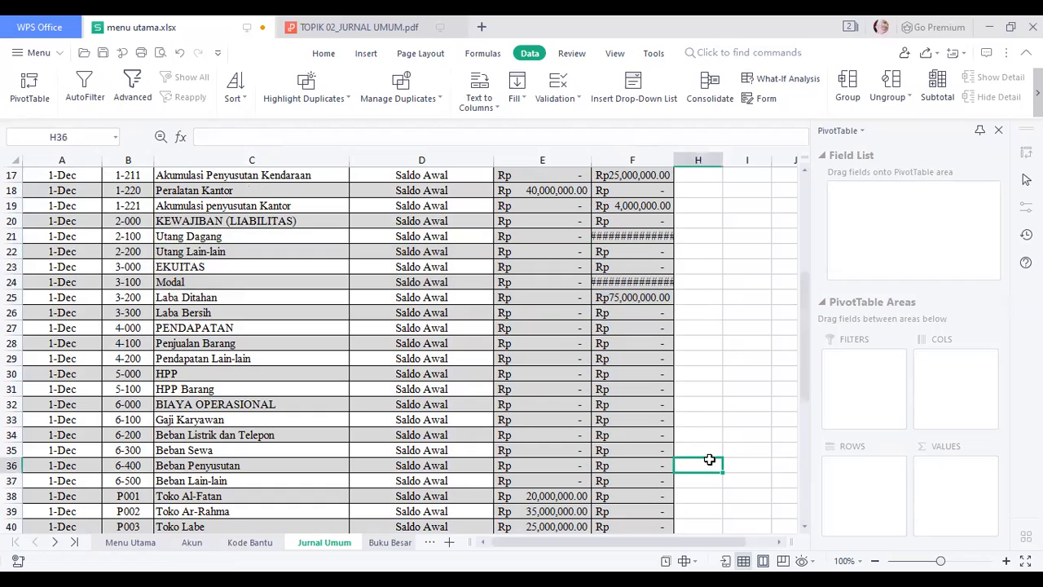
pyautogui.click(178, 51)
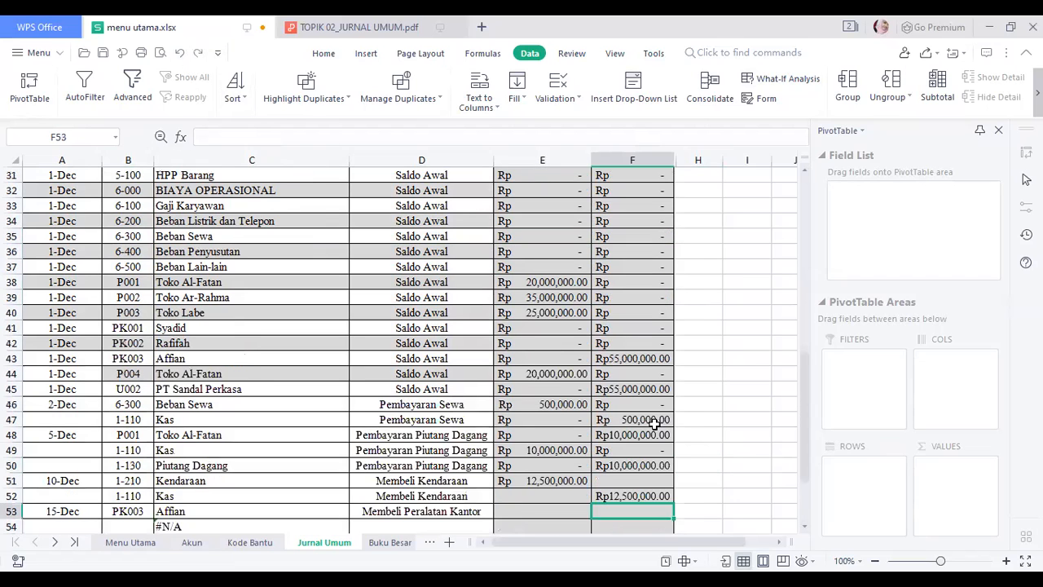
pyautogui.scroll(-2, 803, 487)
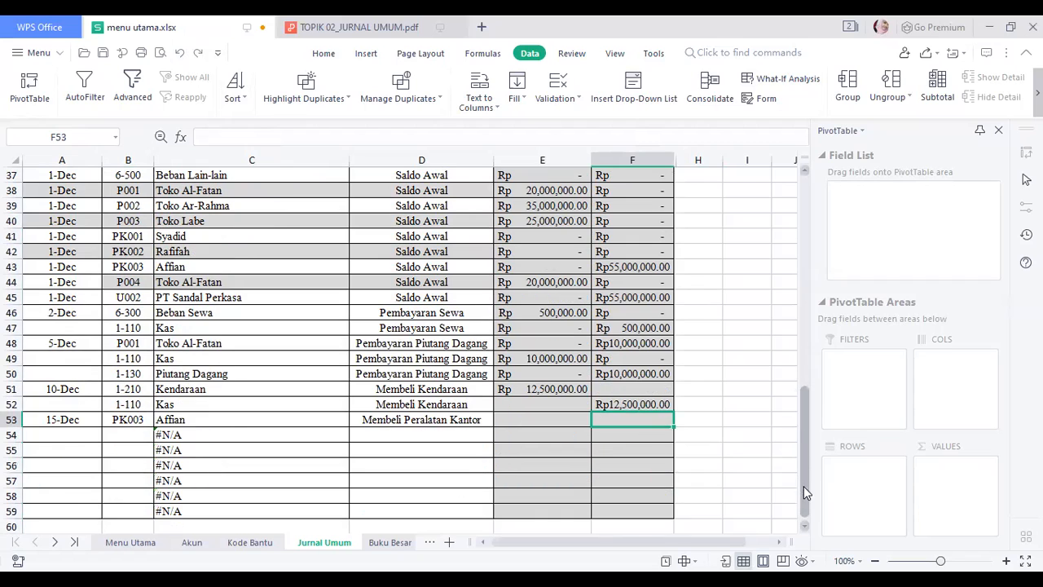
# Set B54 to account code 1-220 and copy the description Membeli Peralatan Kantor from D53 into D54.
pyautogui.click(129, 436)
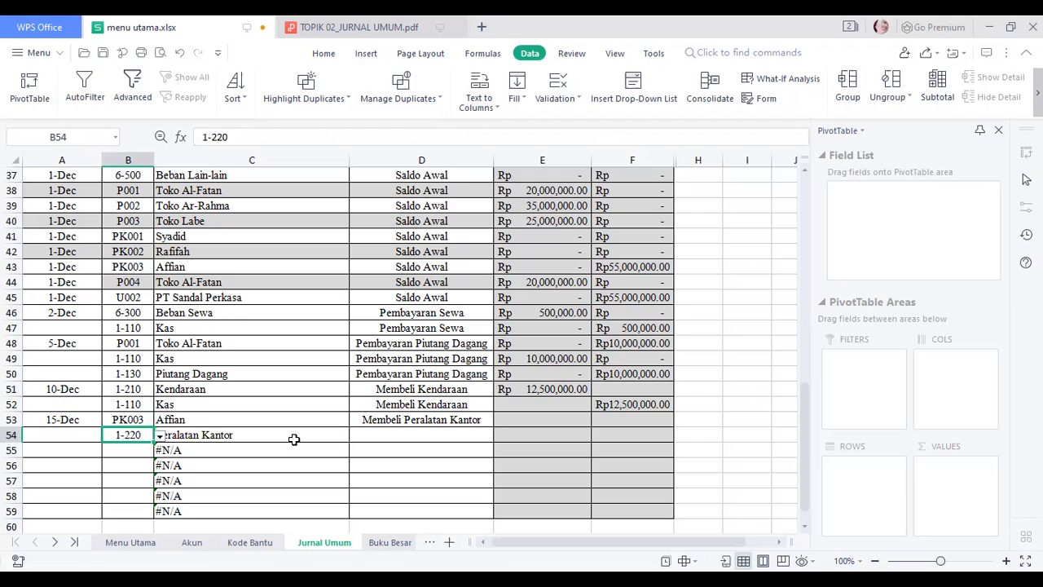
pyautogui.click(408, 436)
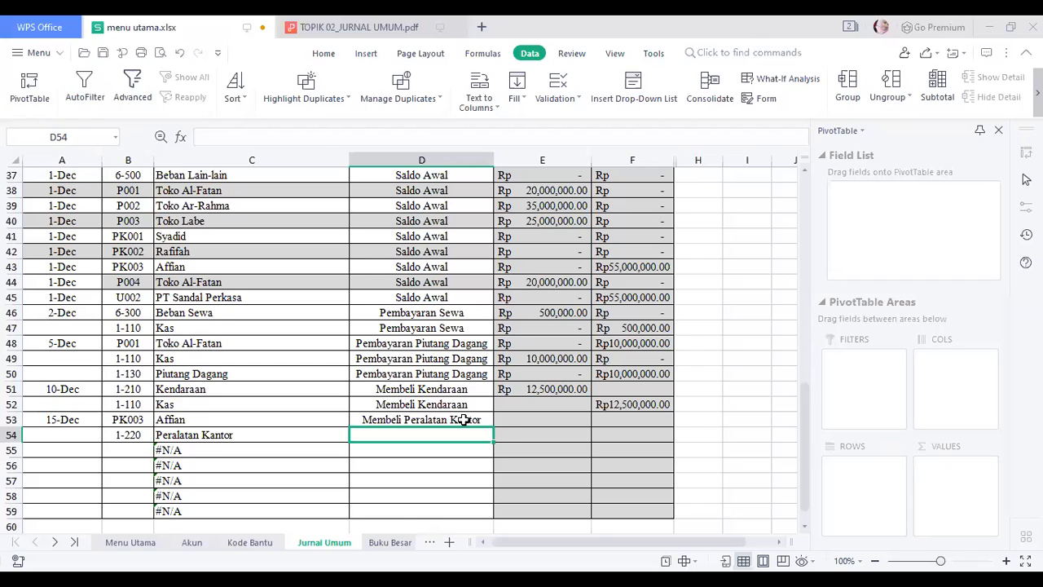
pyautogui.click(463, 419)
pyautogui.moveTo(492, 427); pyautogui.dragTo(491, 438)
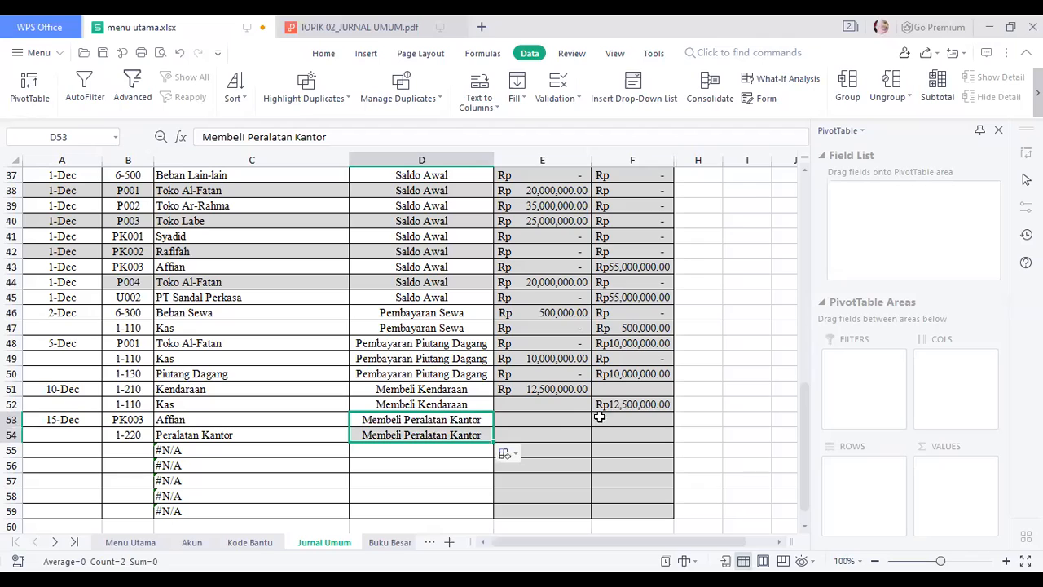
# Enter a credit of 10,500,000 in F53 and a debit of 10,500,000 in E54 for Peralatan Kantor.
pyautogui.click(610, 419)
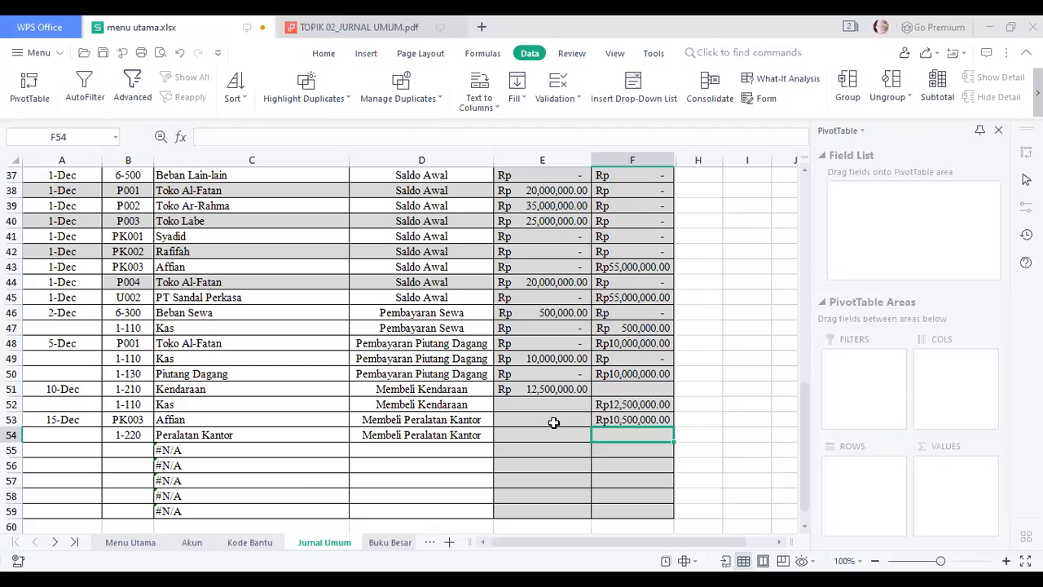
pyautogui.click(552, 437)
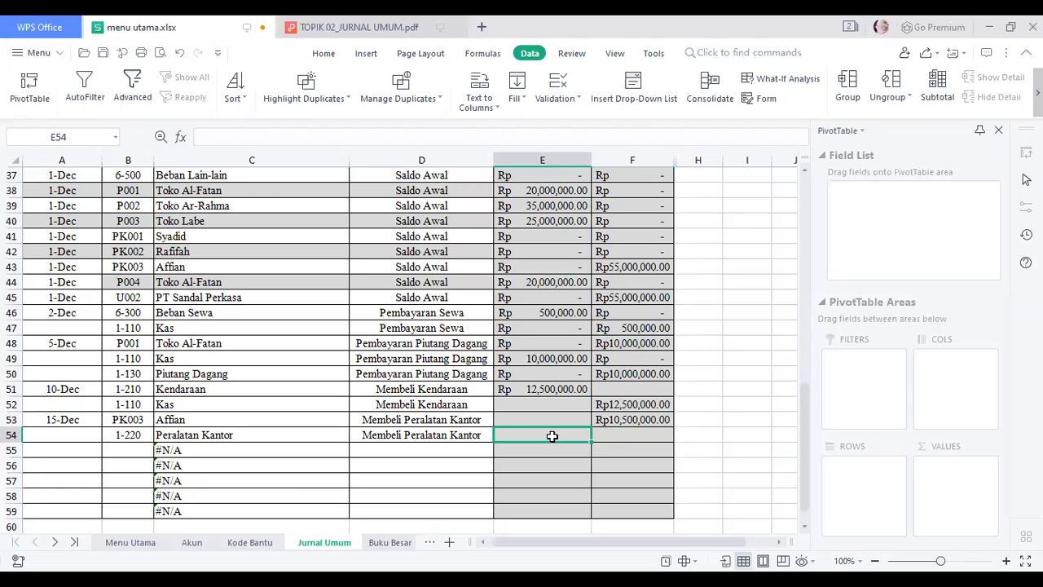
pyautogui.write('10,50')
pyautogui.write('0,0')
pyautogui.write('0000')
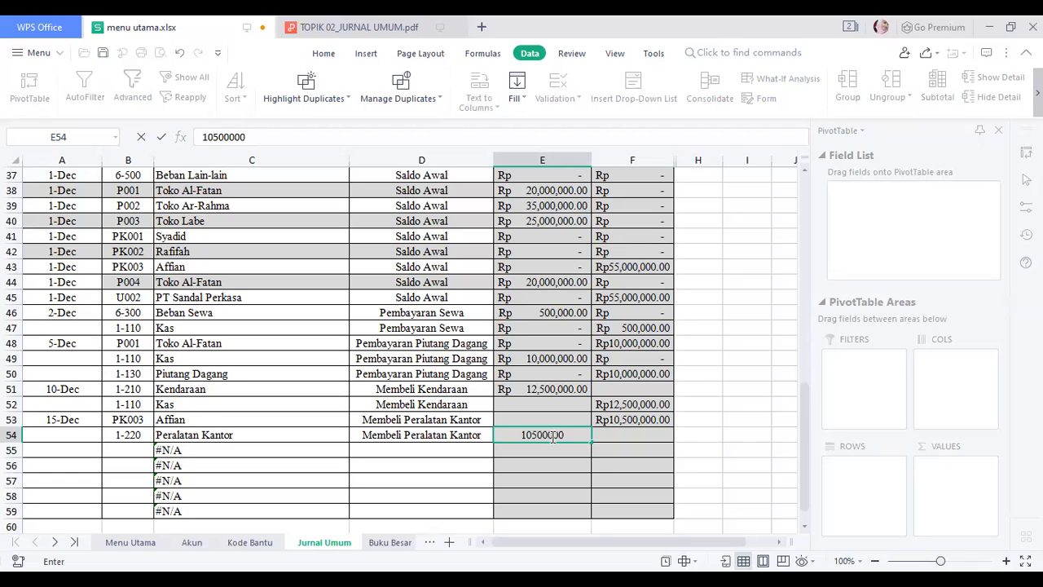
pyautogui.press('Return')
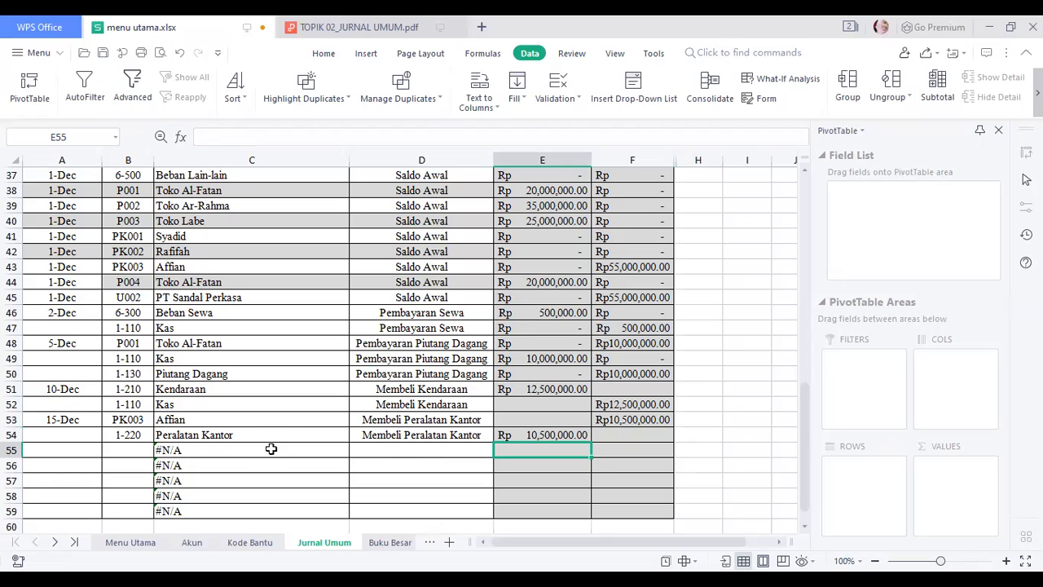
# Set B55 to account code 1-110 and change the table range of the C55 VLOOKUP to Akun!A5:F37.
pyautogui.click(216, 456)
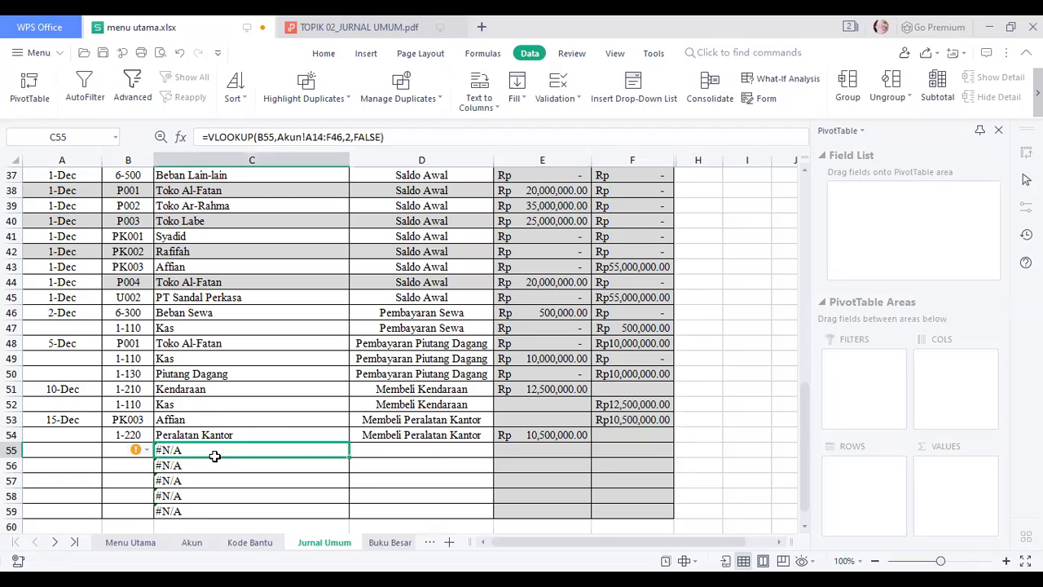
pyautogui.click(120, 448)
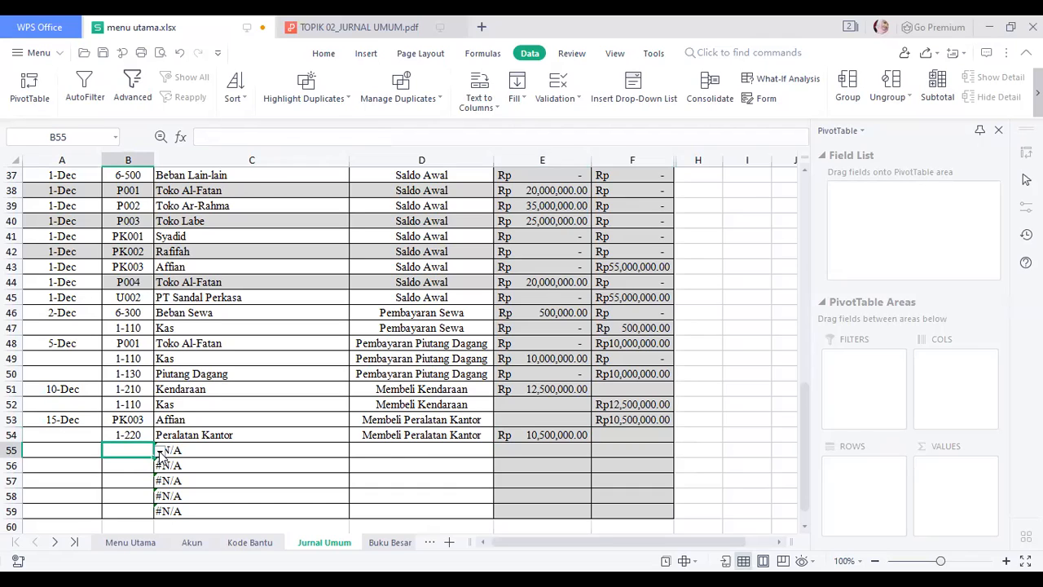
pyautogui.click(215, 452)
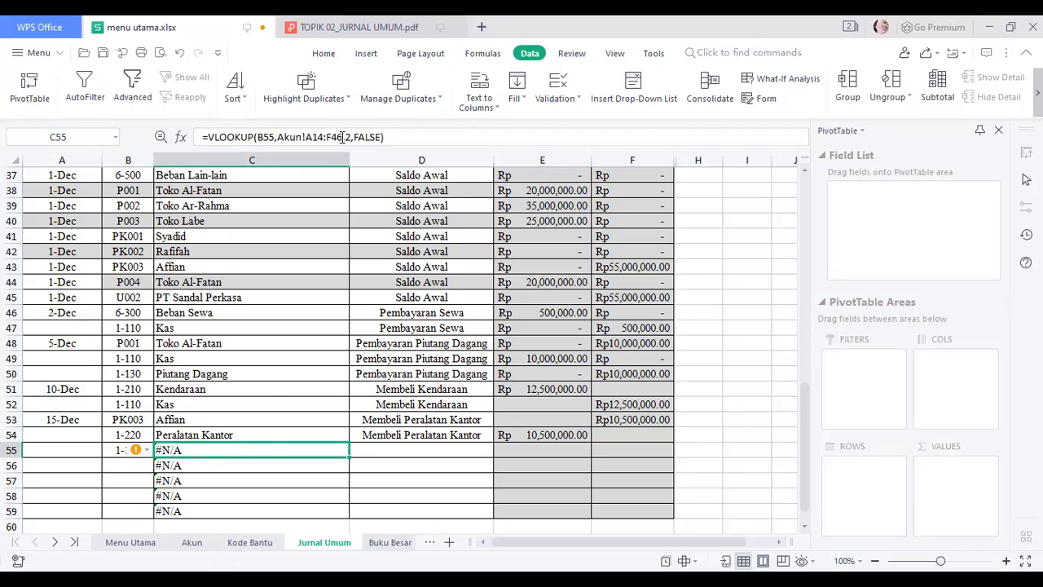
pyautogui.moveTo(343, 137); pyautogui.dragTo(279, 137)
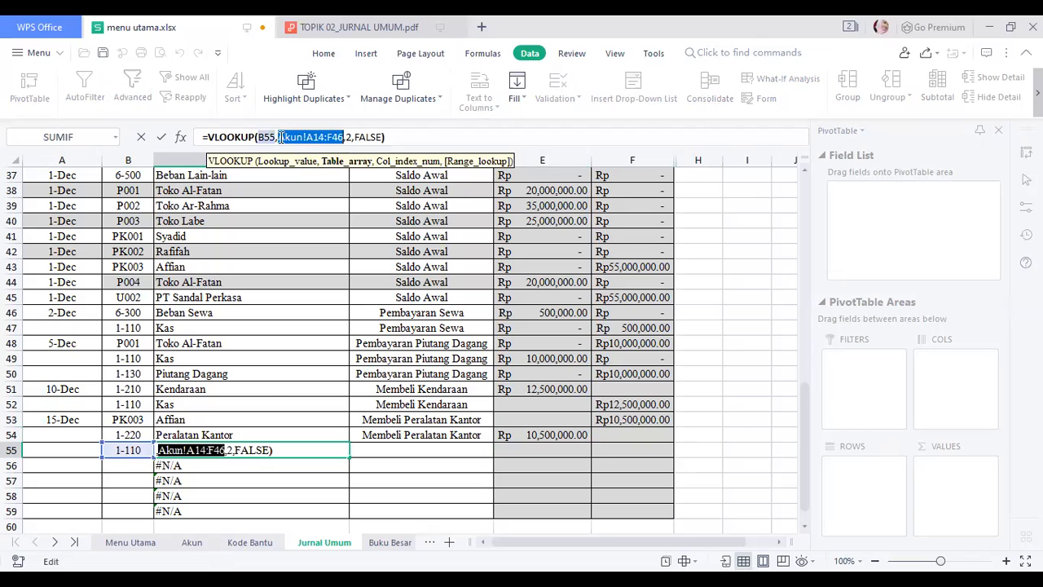
pyautogui.press('BackSpace')
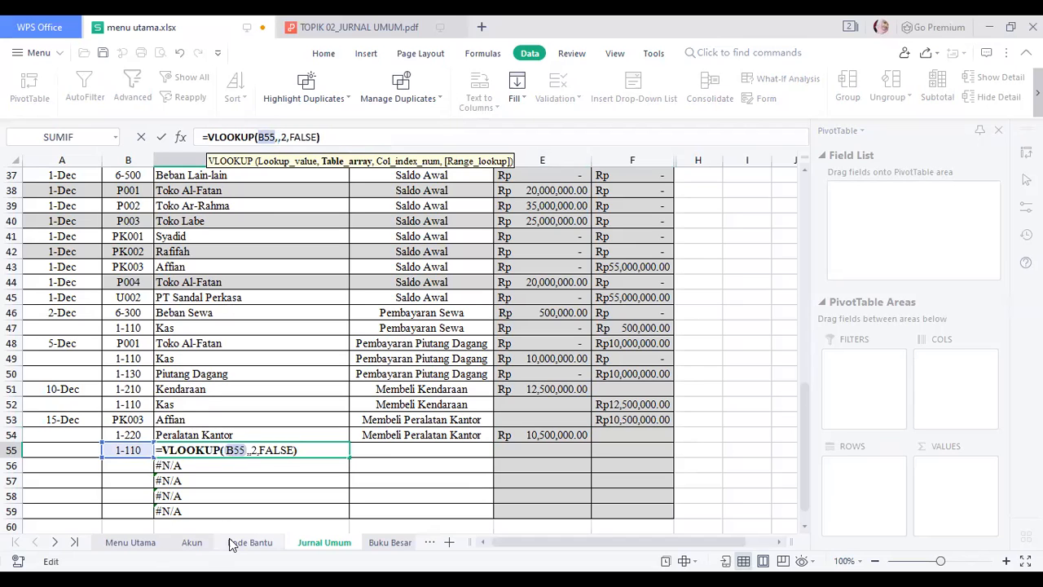
pyautogui.click(193, 543)
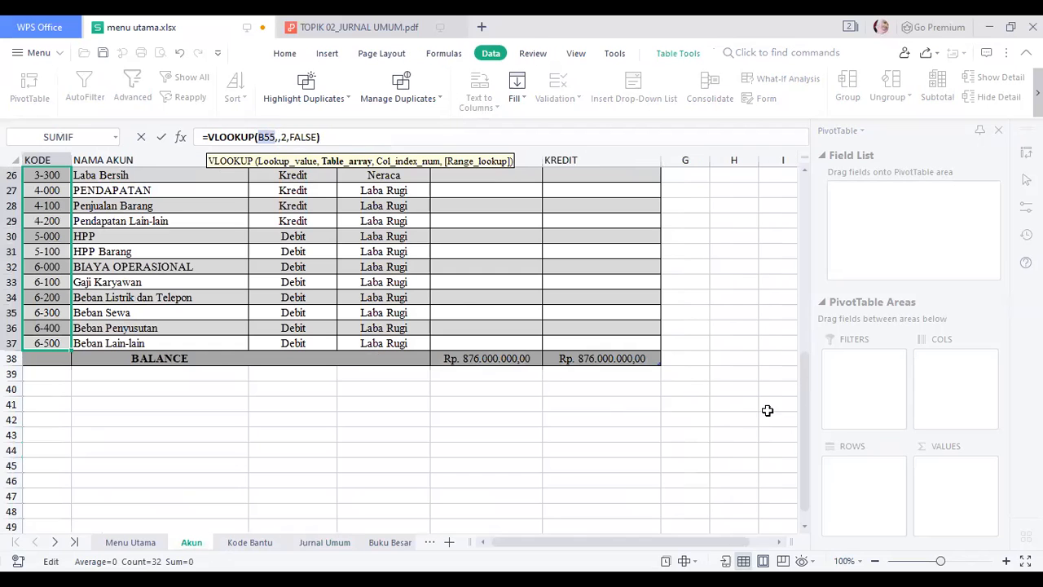
pyautogui.moveTo(806, 419); pyautogui.dragTo(796, 203)
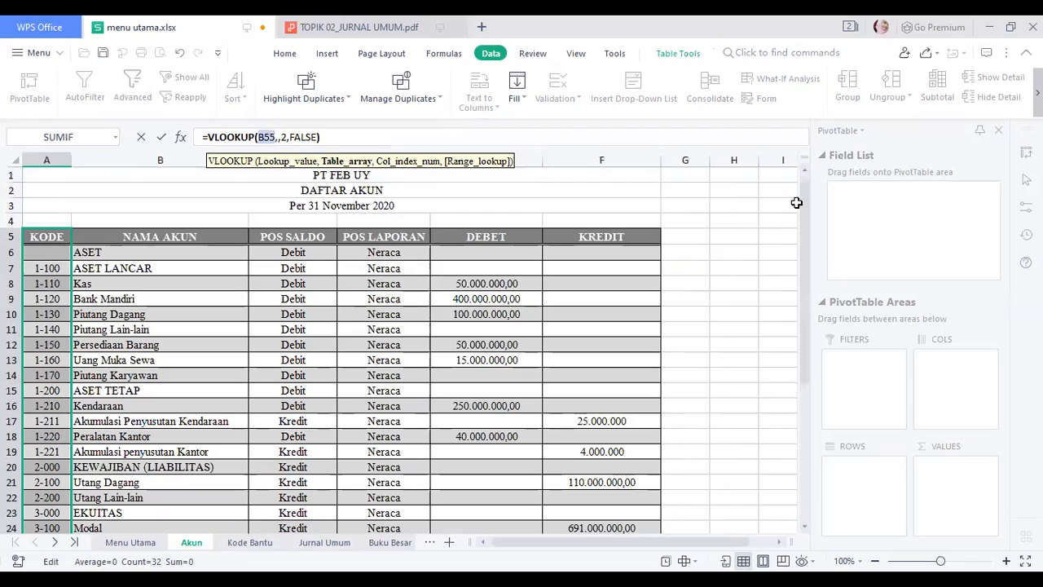
pyautogui.click(39, 239)
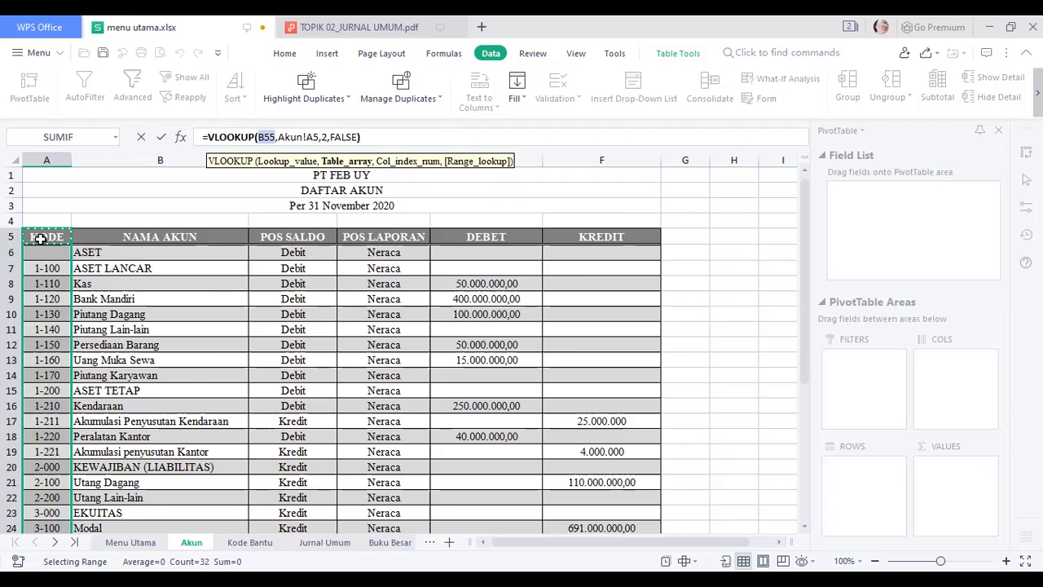
pyautogui.hotkey('ctrl', 'shift', 'End')
pyautogui.hotkey('shift', 'Up')
pyautogui.hotkey('shift', 'Up')
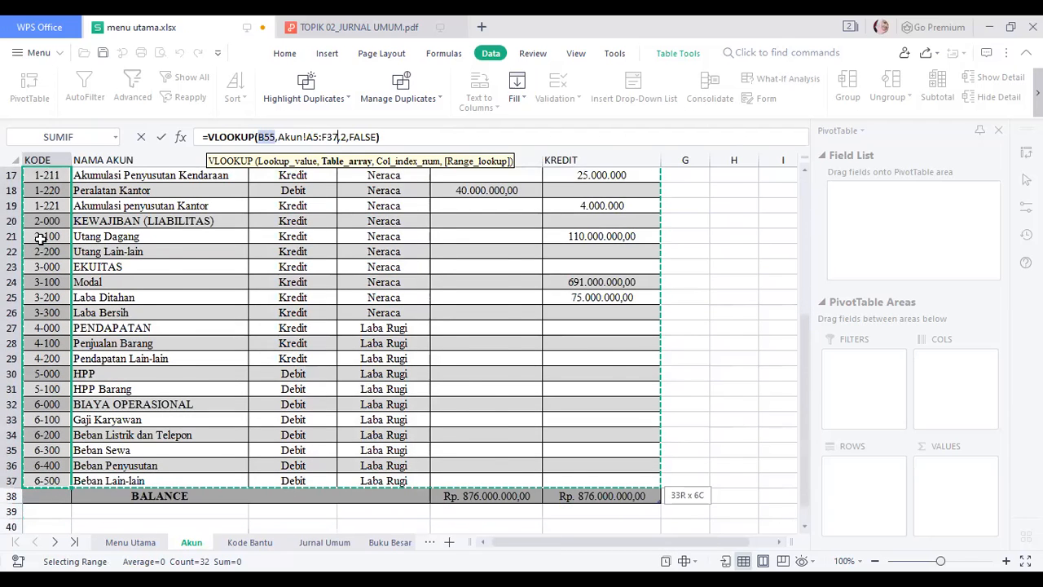
pyautogui.press('Return')
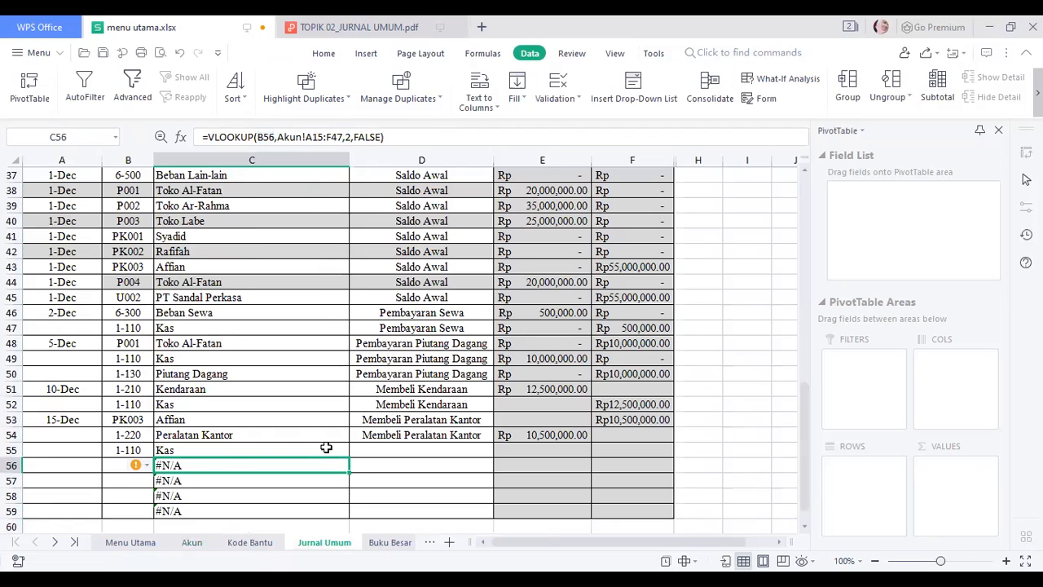
# Copy the description Membeli Peralatan Kantor into D55 and enter a credit of 10,500,000 in F55.
pyautogui.click(407, 448)
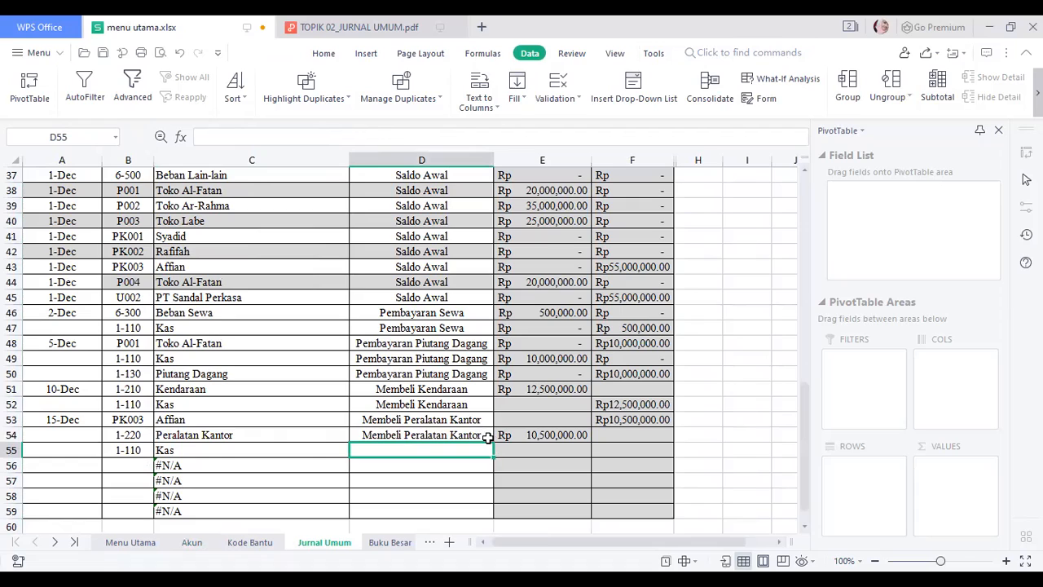
pyautogui.click(488, 438)
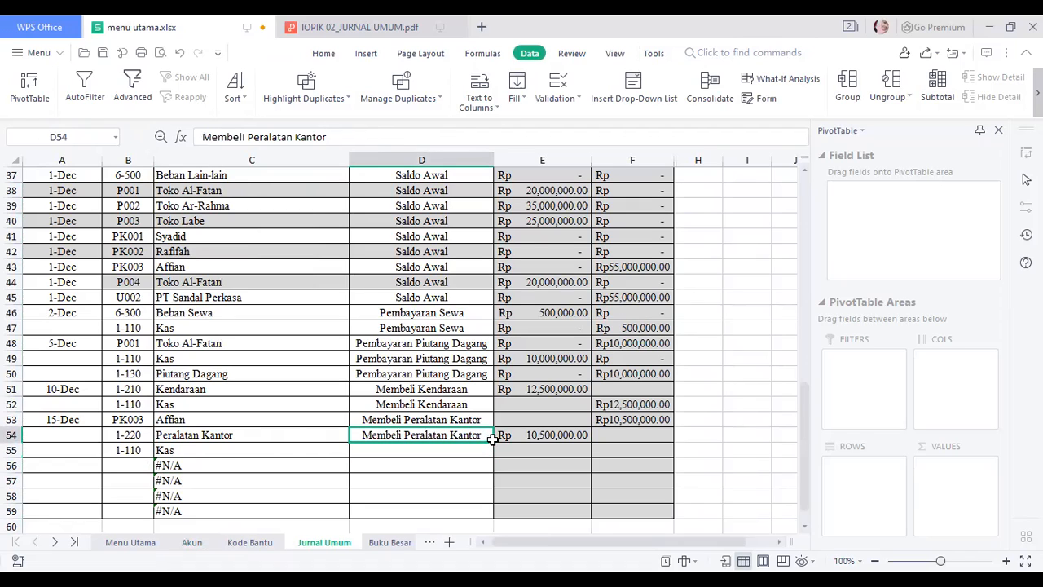
pyautogui.moveTo(493, 438); pyautogui.dragTo(612, 451)
pyautogui.click(613, 451)
pyautogui.write('10500000')
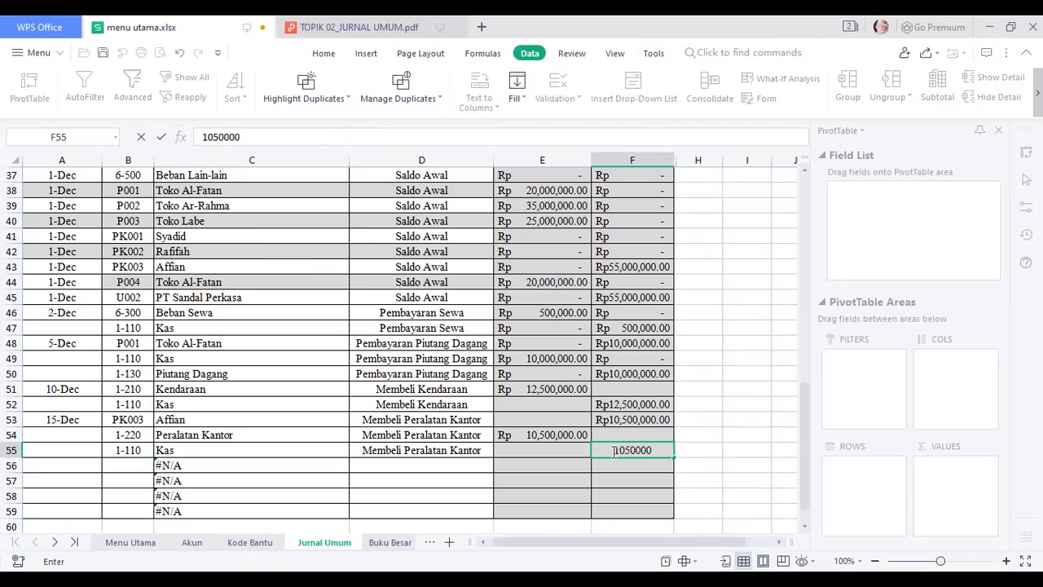
pyautogui.press('Return')
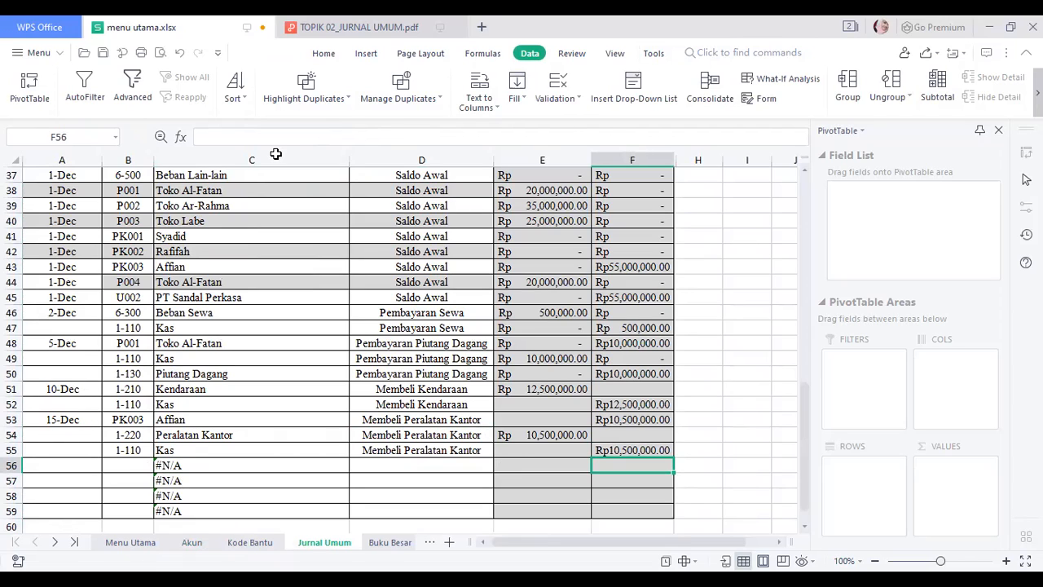
# Enter the date 19 dec in A56 for the next transaction.
pyautogui.hotkey('ctrl', 'Tab')
pyautogui.click(53, 466)
pyautogui.write('19 dec')
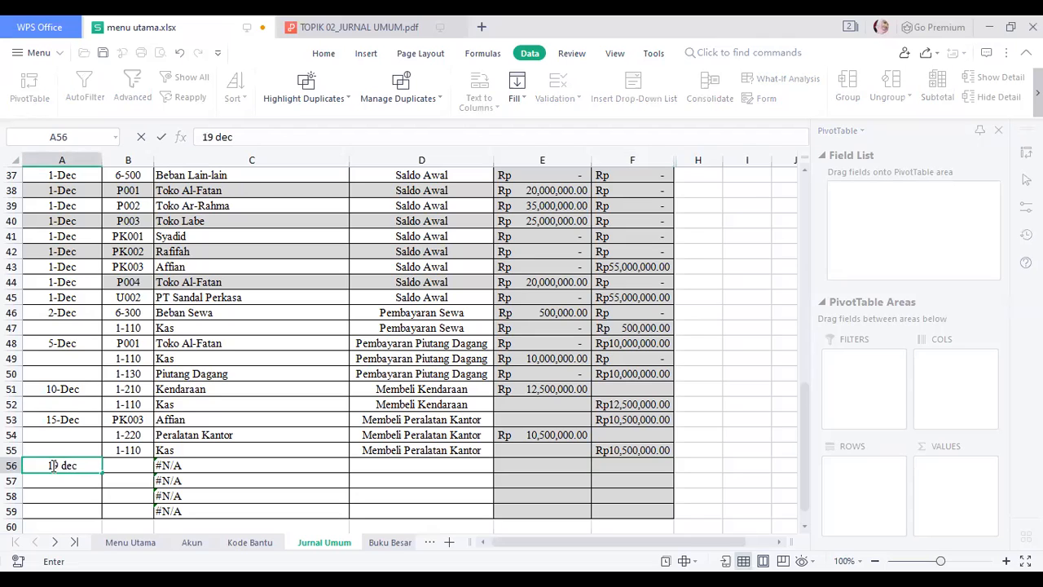
pyautogui.press('Return')
# Change the validation list source of B56 to =KODE_BANTU and set the cell to helper code U002.
pyautogui.click(122, 466)
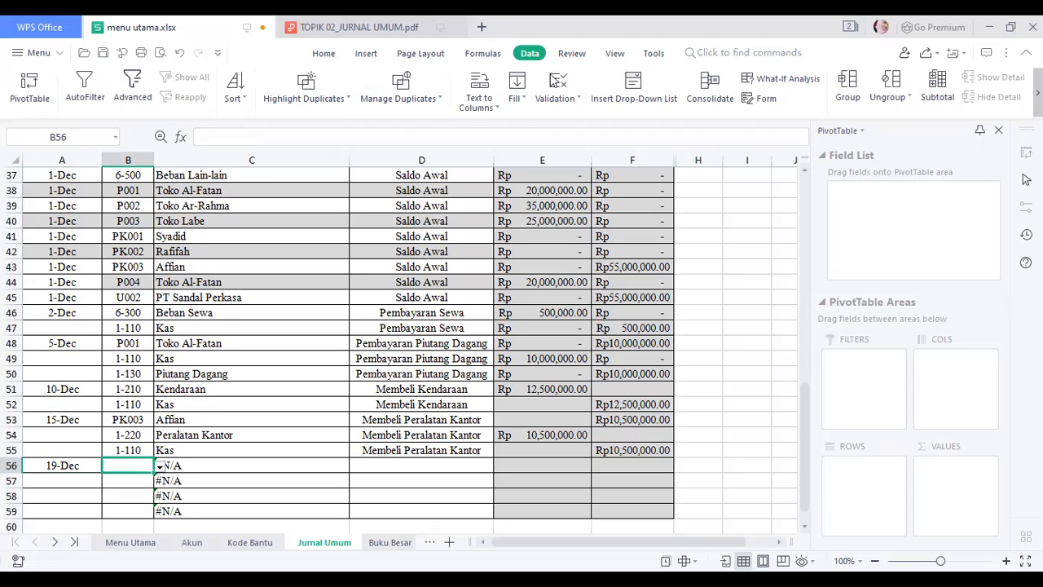
pyautogui.click(557, 88)
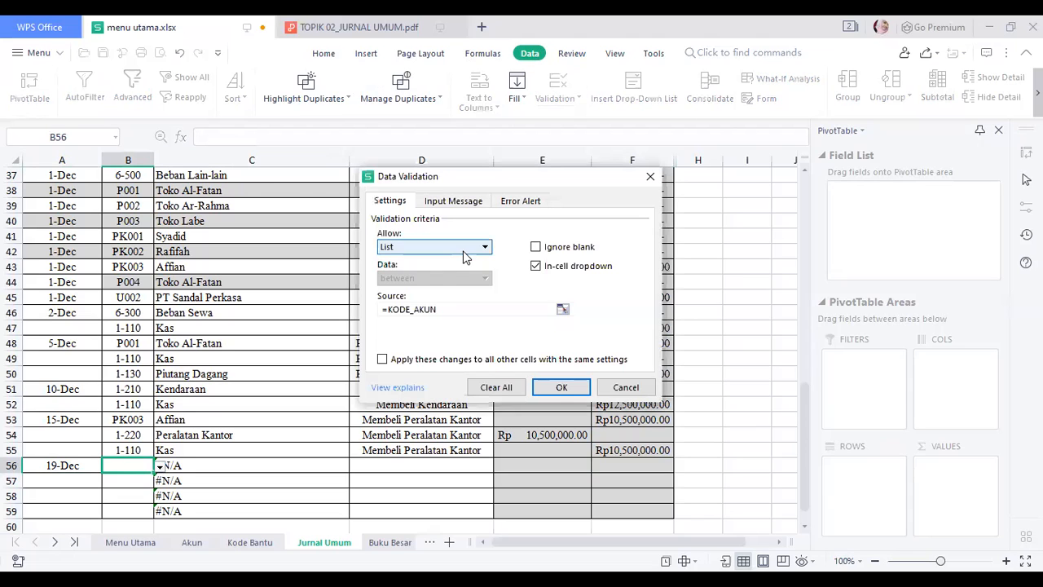
pyautogui.click(447, 310)
pyautogui.press('BackSpace')
pyautogui.press('BackSpace')
pyautogui.press('BackSpace')
pyautogui.press('BackSpace')
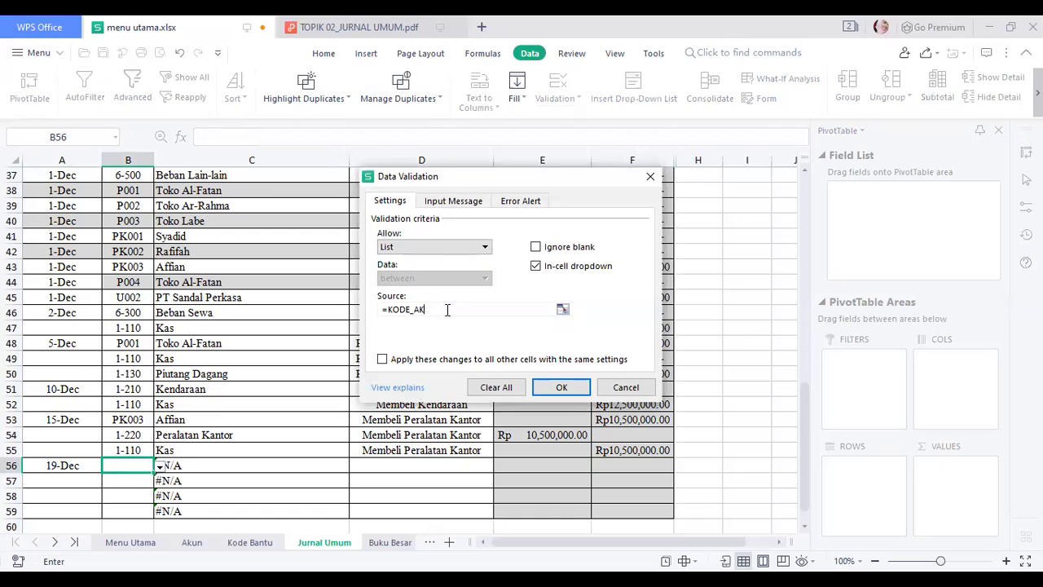
pyautogui.write('Ba')
pyautogui.press('BackSpace')
pyautogui.write('ANTU')
pyautogui.click(581, 389)
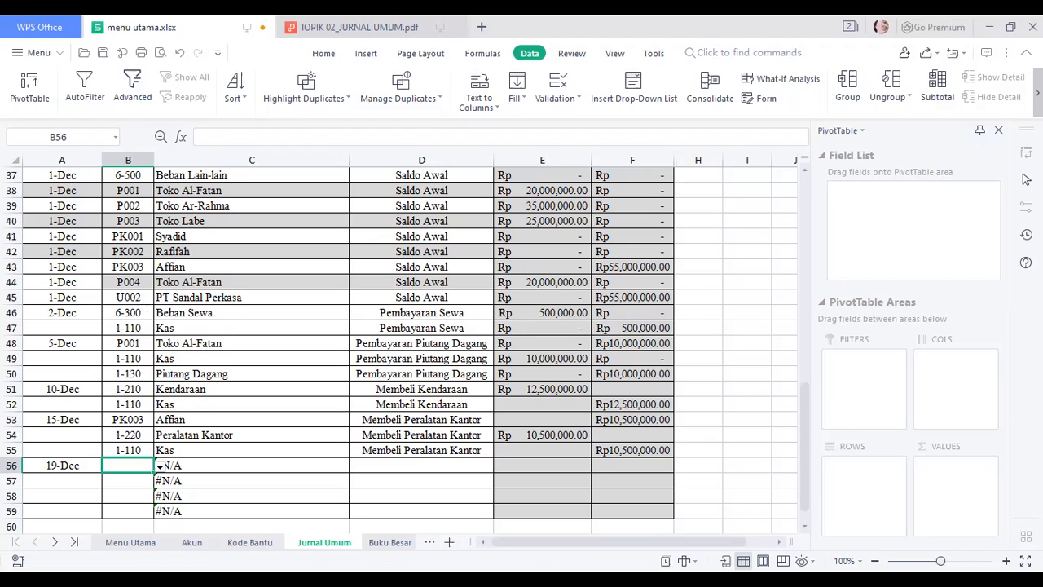
pyautogui.write('U002')
# Change the table range of the C56 VLOOKUP to the helper code table on the Kode Bantu sheet, starting at A5.
pyautogui.click(209, 466)
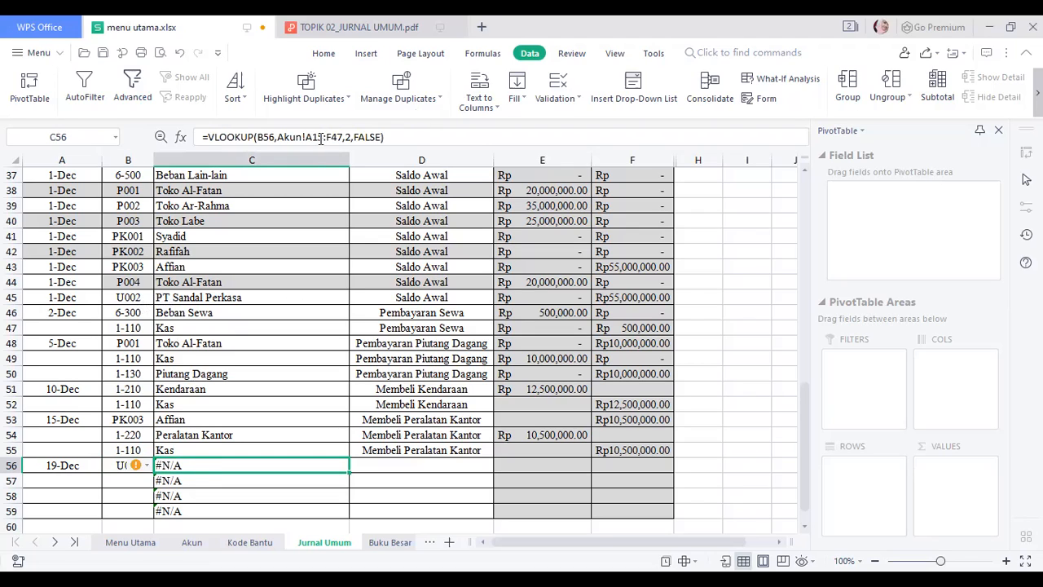
pyautogui.moveTo(342, 137); pyautogui.dragTo(280, 137)
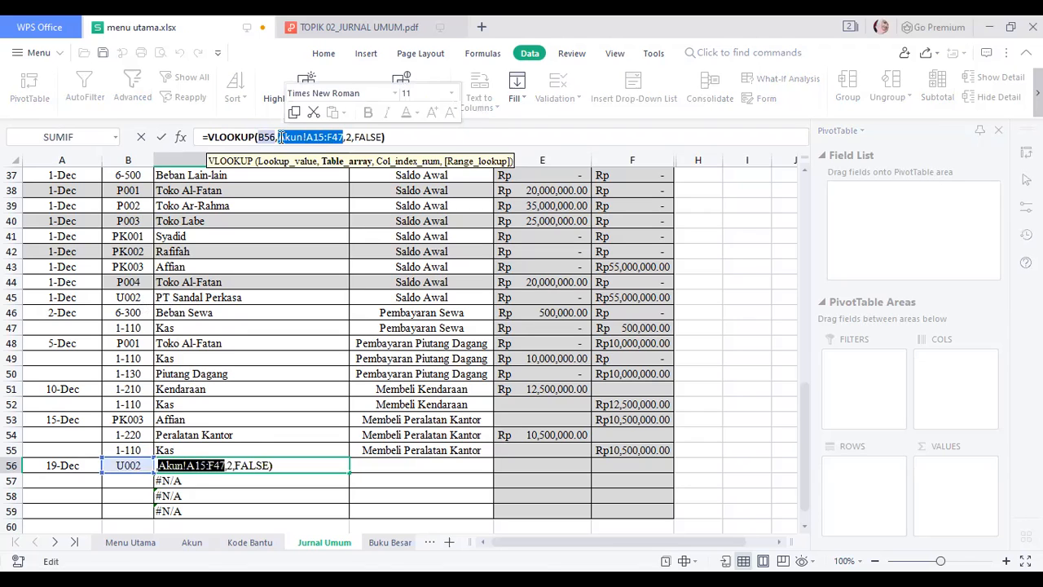
pyautogui.press('BackSpace')
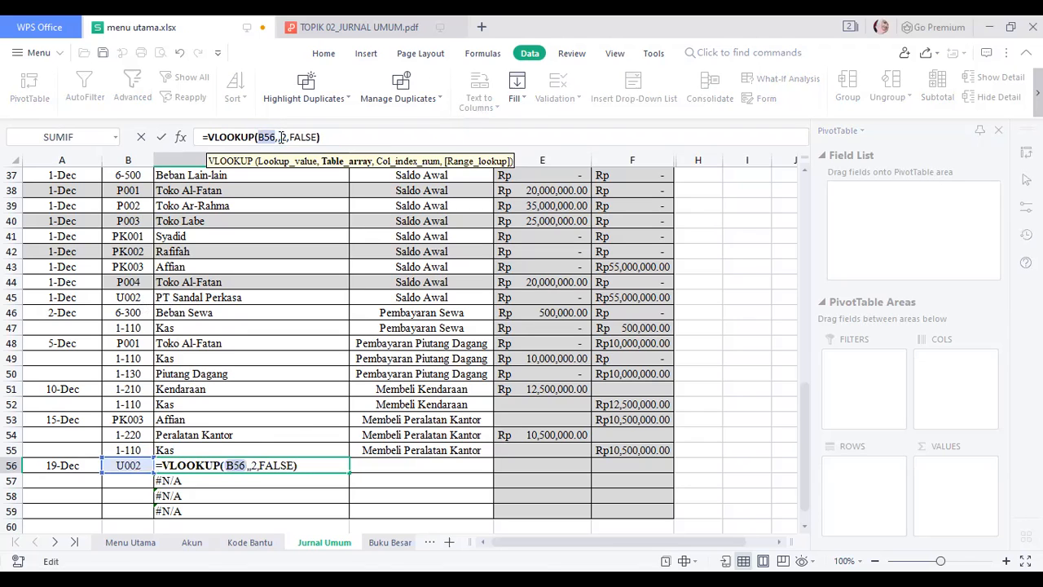
pyautogui.click(250, 542)
pyautogui.moveTo(73, 388); pyautogui.dragTo(47, 238)
pyautogui.click(48, 238)
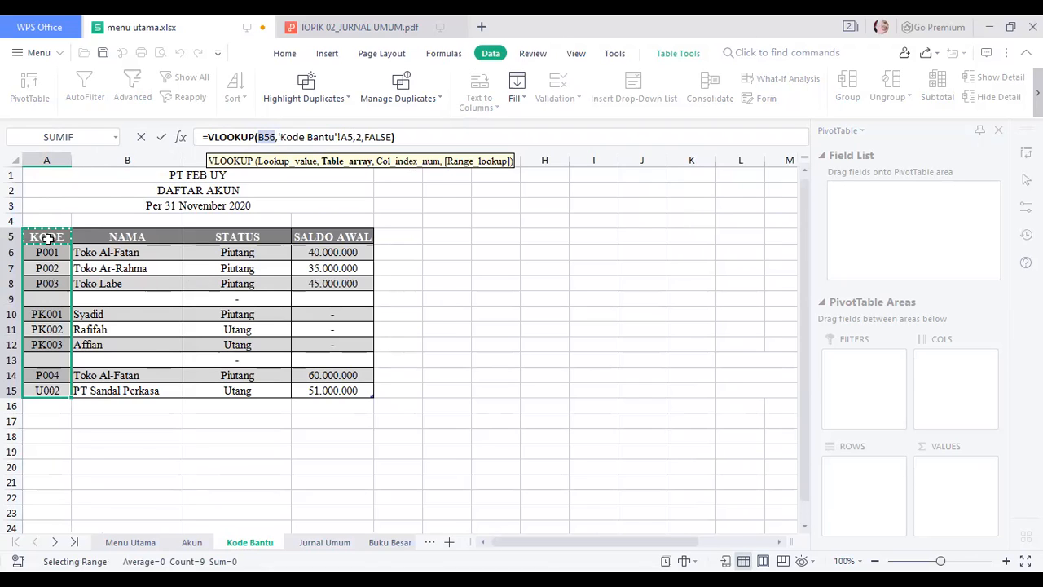
pyautogui.press('Return')
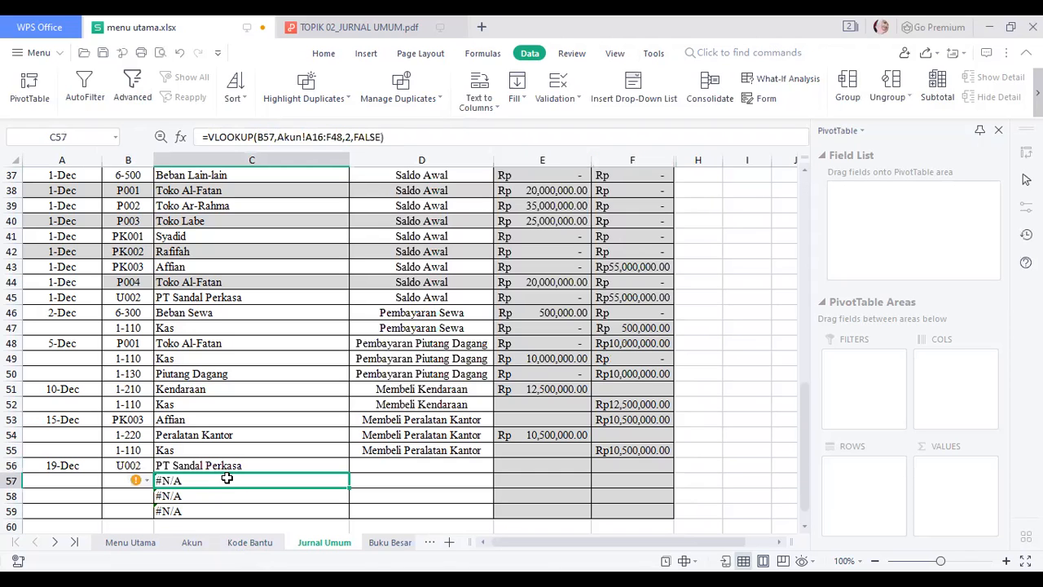
# Set B57 to account code 2-100 and B58 to account code 1-110.
pyautogui.click(119, 482)
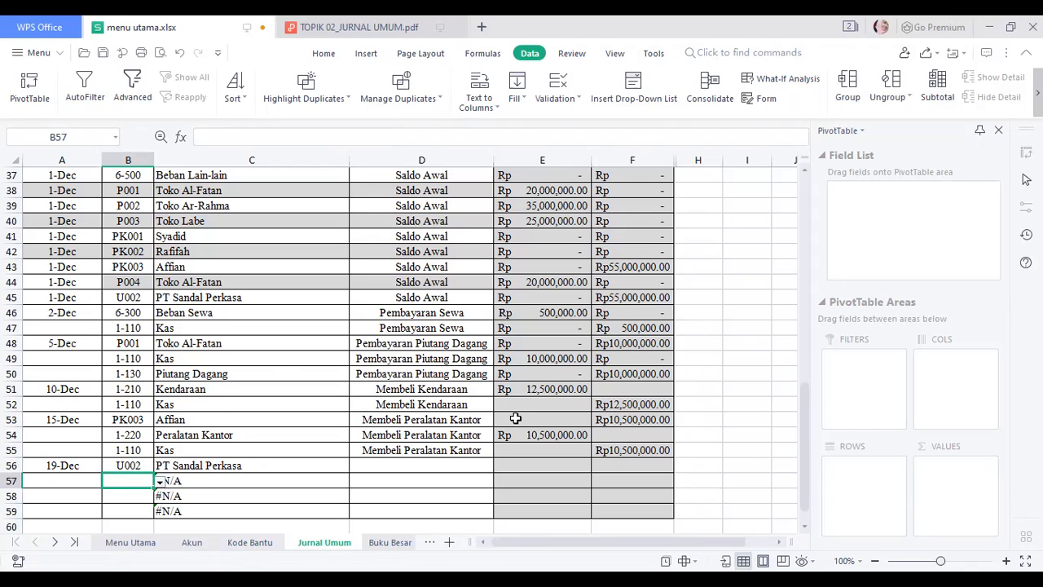
pyautogui.moveTo(809, 465); pyautogui.dragTo(802, 373)
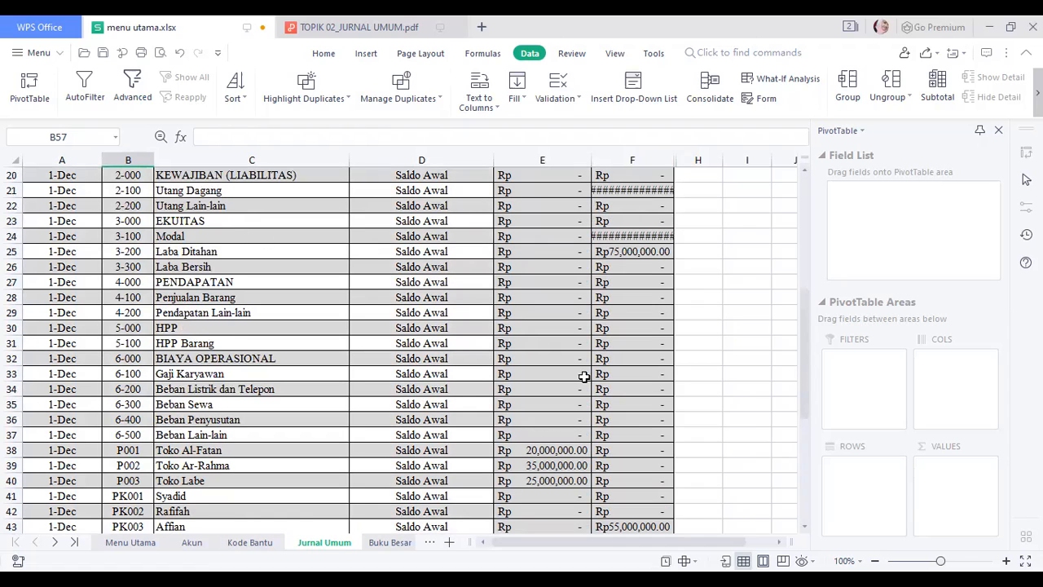
pyautogui.moveTo(804, 361); pyautogui.dragTo(800, 481)
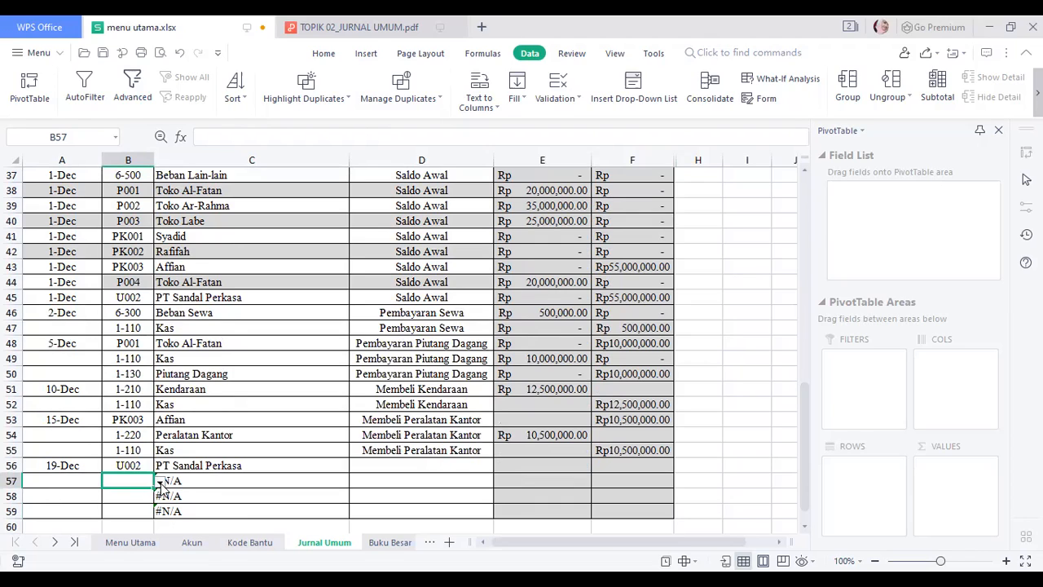
pyautogui.click(218, 467)
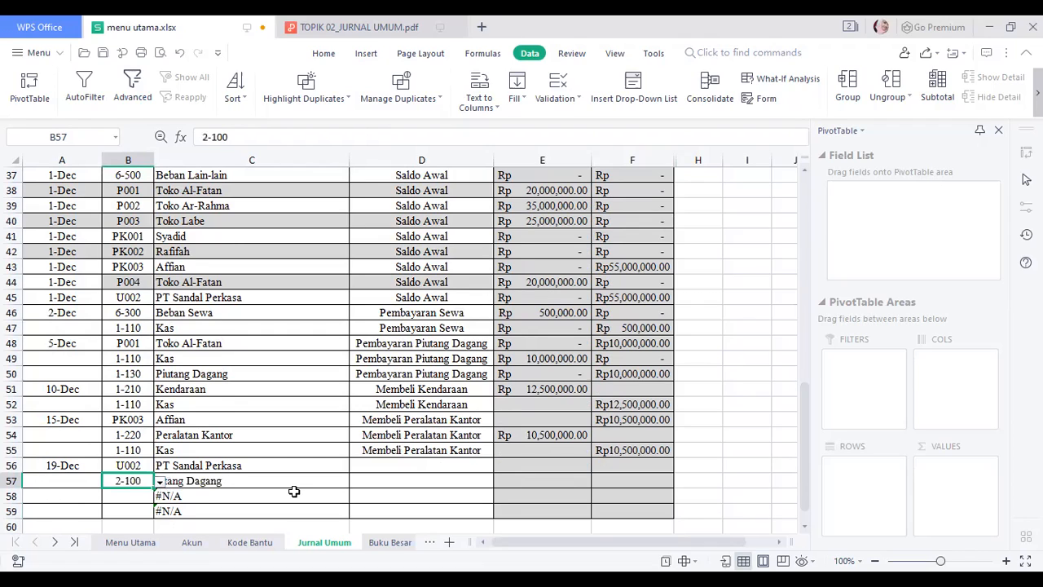
pyautogui.click(148, 501)
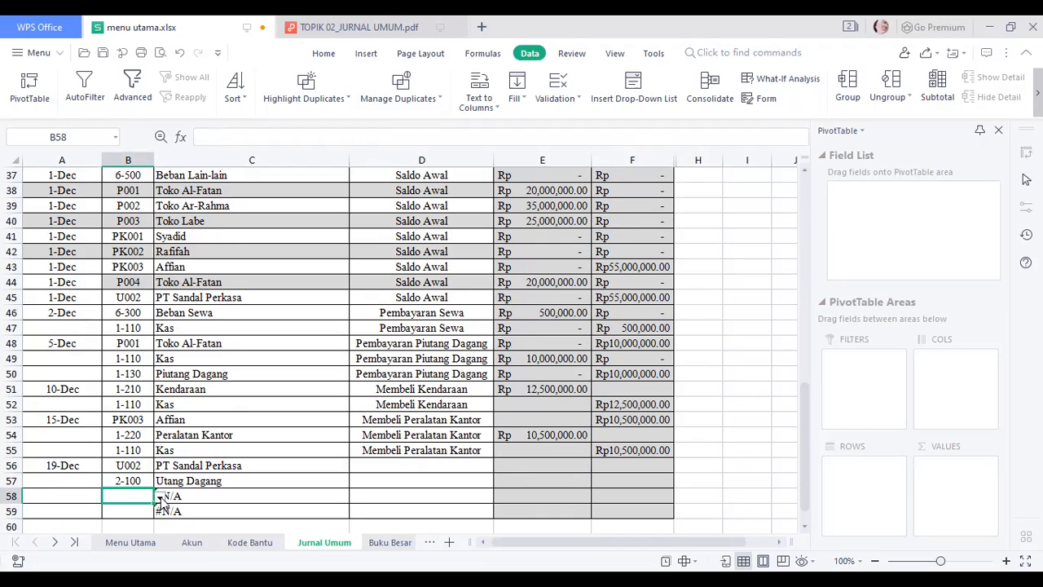
pyautogui.write('1-110')
# Change the table range of the C58 VLOOKUP to Akun!A5:F37.
pyautogui.click(196, 498)
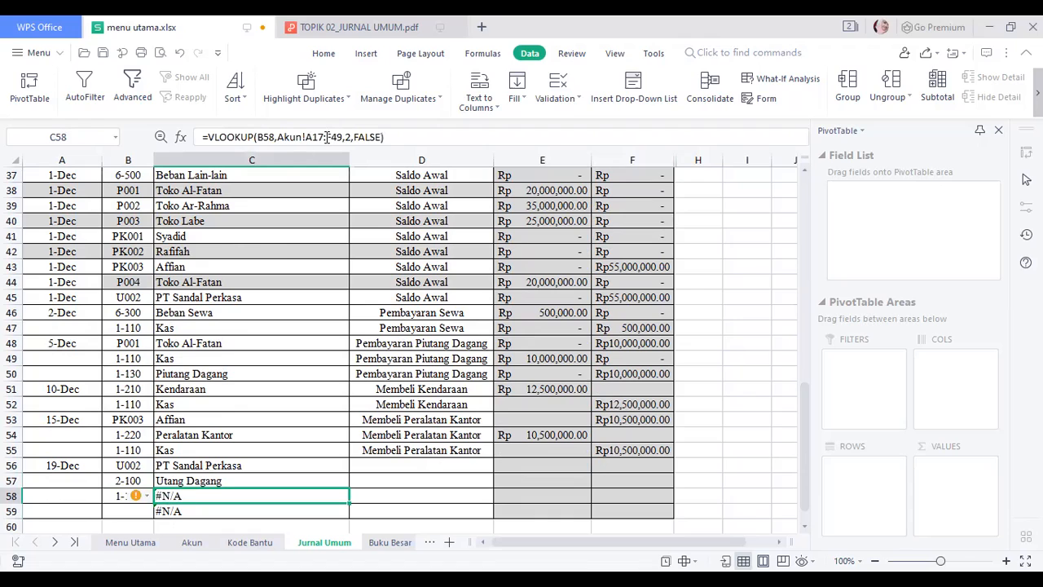
pyautogui.moveTo(343, 137); pyautogui.dragTo(280, 137)
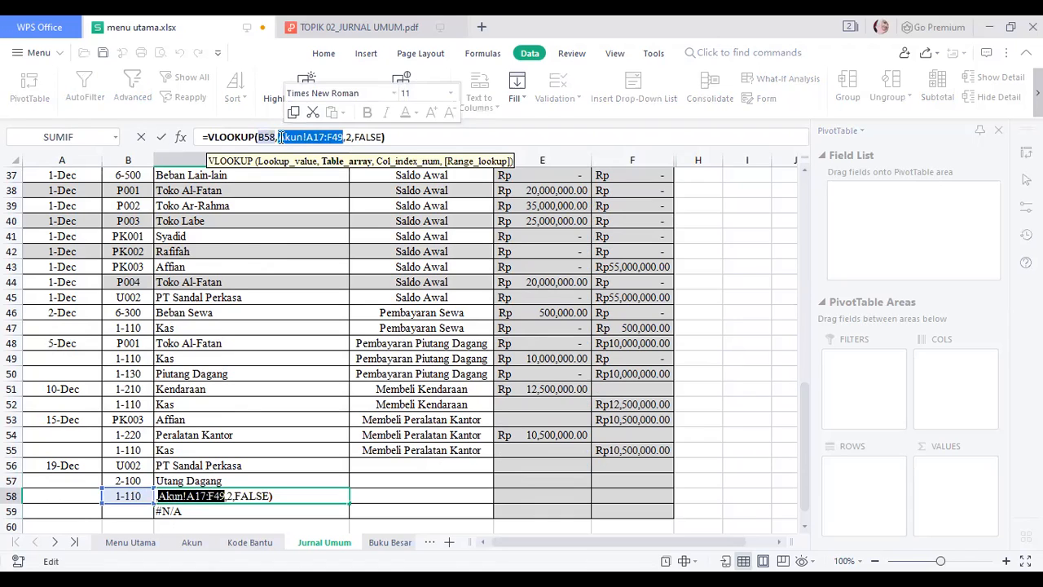
pyautogui.press('BackSpace')
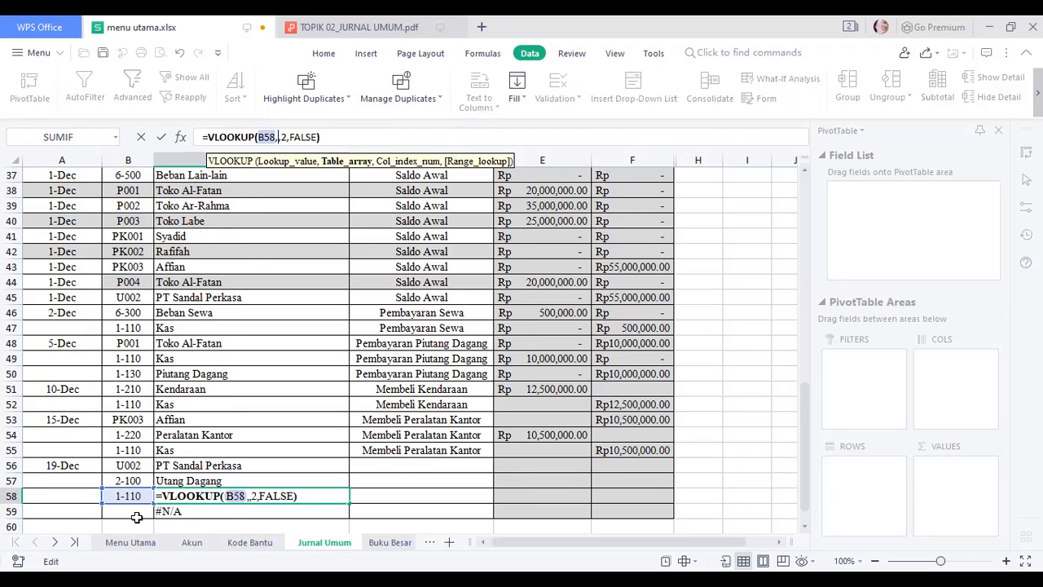
pyautogui.click(190, 542)
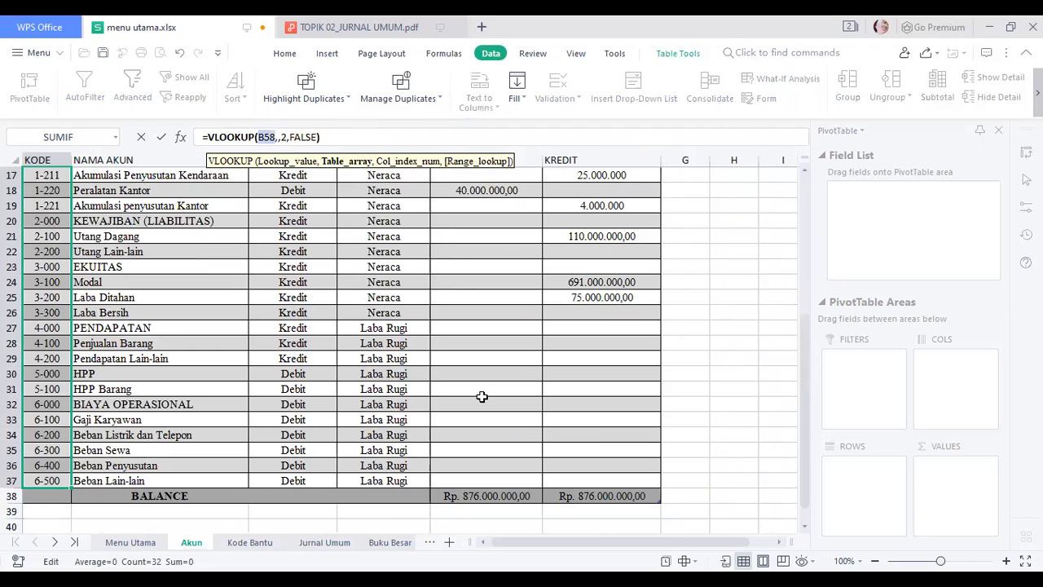
pyautogui.scroll(4, 797, 327)
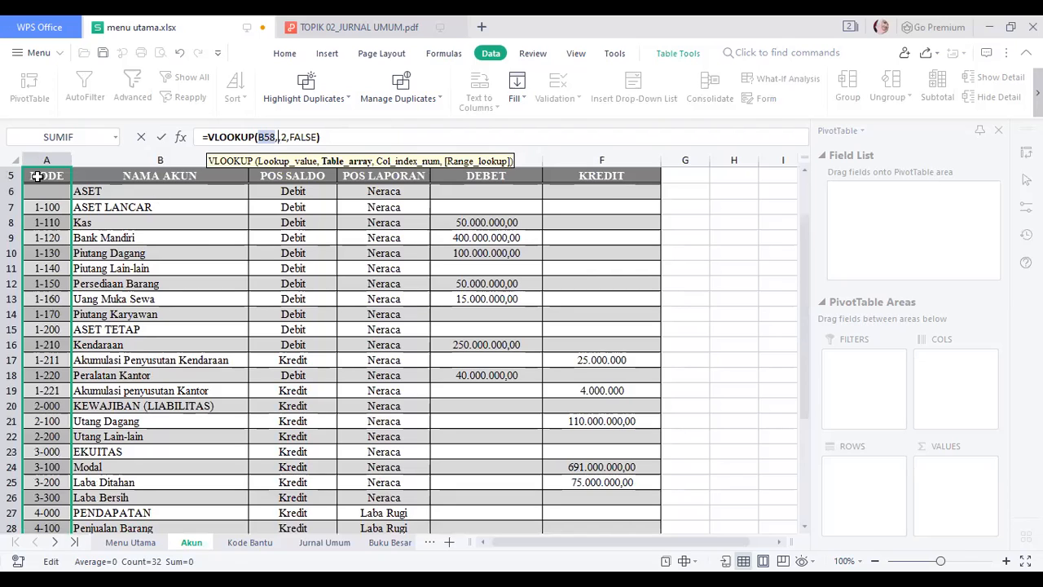
pyautogui.moveTo(37, 176); pyautogui.dragTo(37, 177)
pyautogui.hotkey('shift', 'Right')
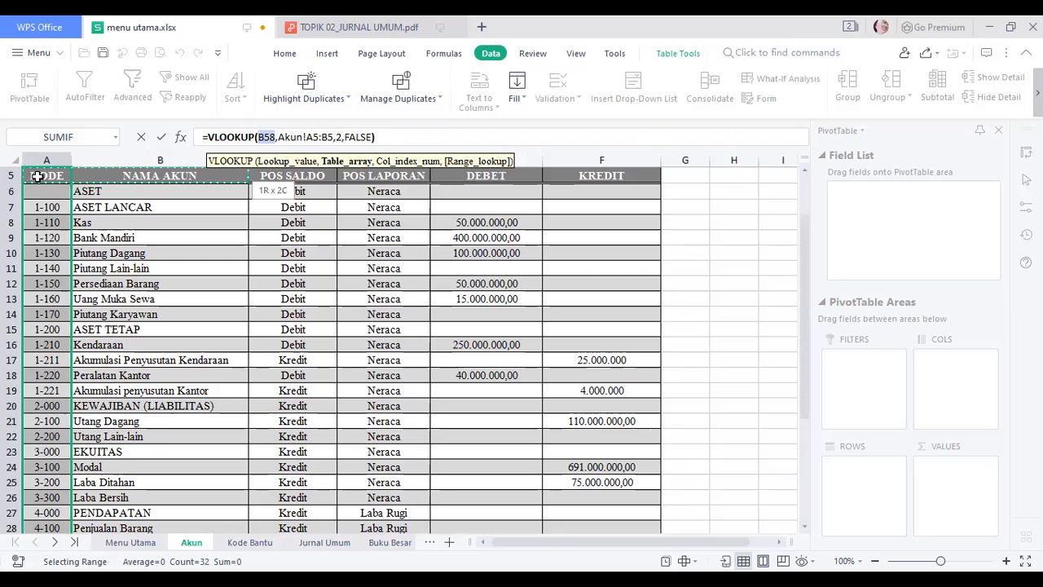
pyautogui.hotkey('ctrl', 'shift', 'End')
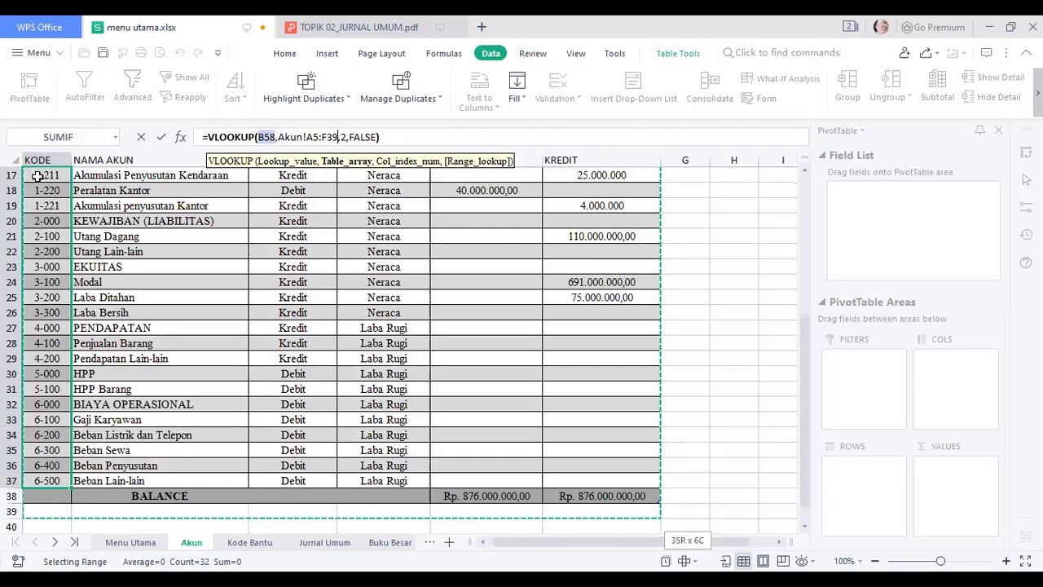
pyautogui.hotkey('shift', 'Up')
pyautogui.hotkey('shift', 'Up')
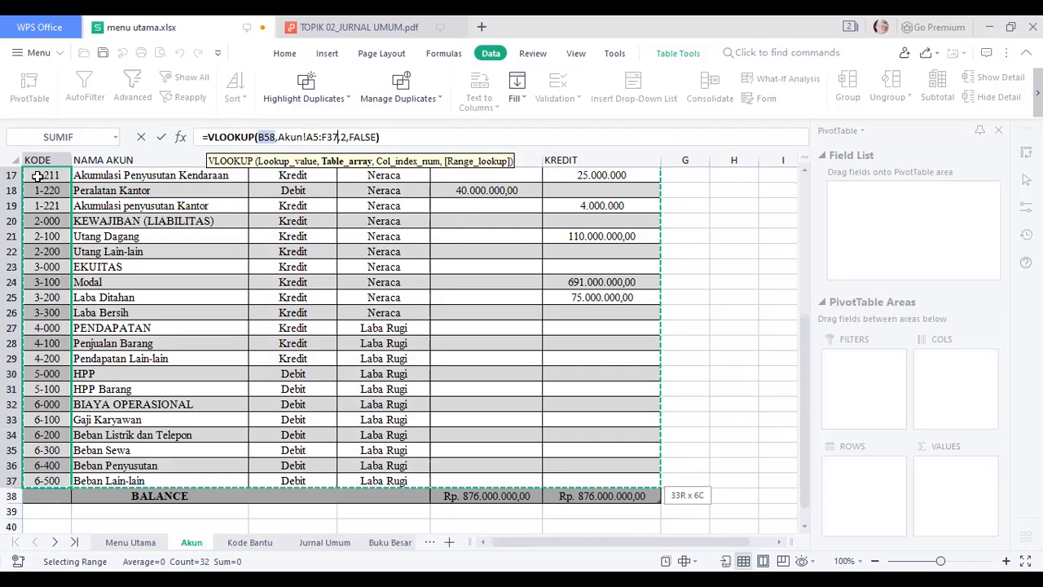
pyautogui.press('Return')
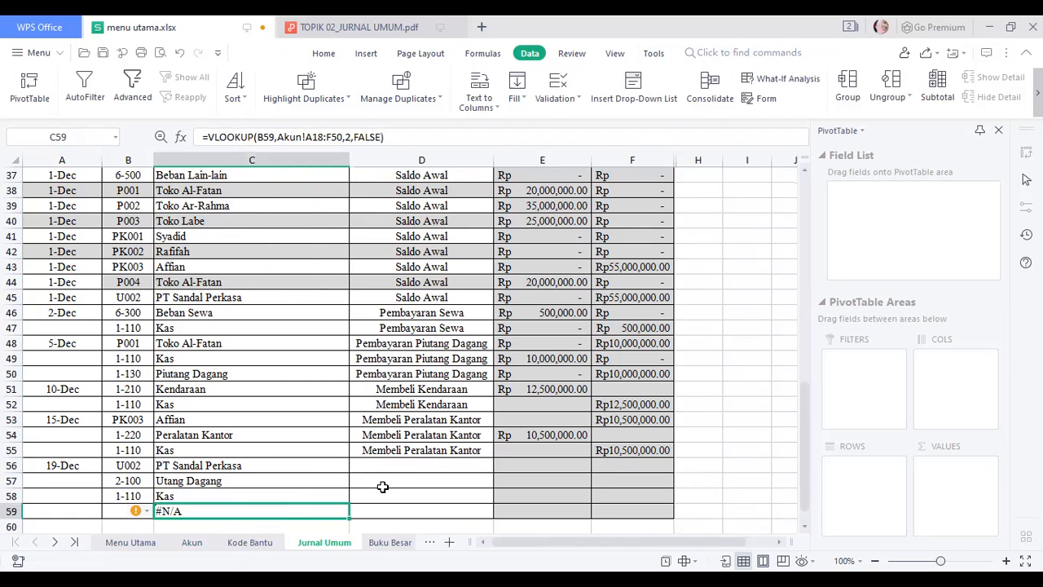
# Enter the description Dibayar Utang Dagang in D56 for the 19 December transaction.
pyautogui.click(399, 464)
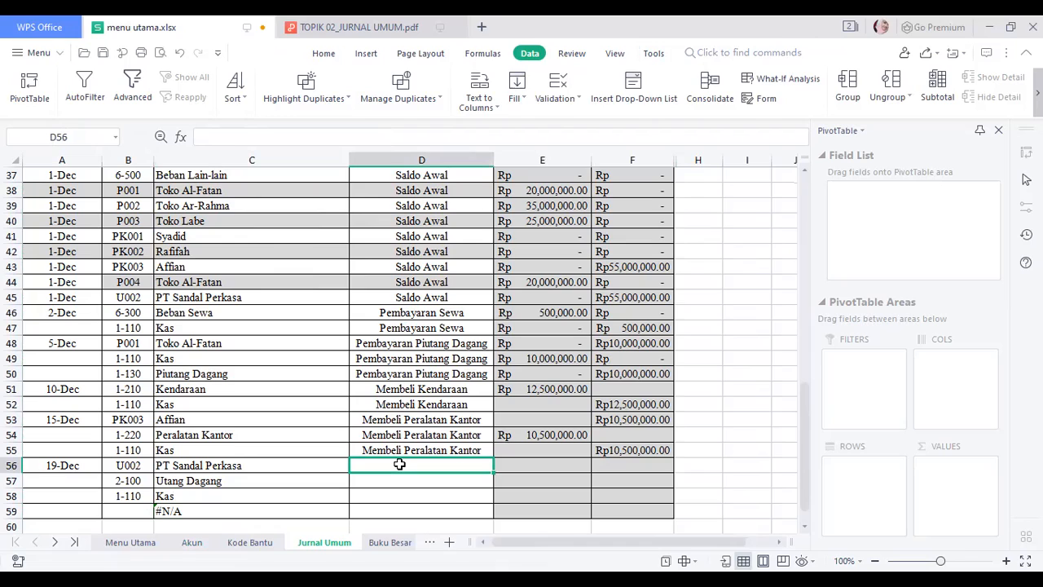
pyautogui.write('D')
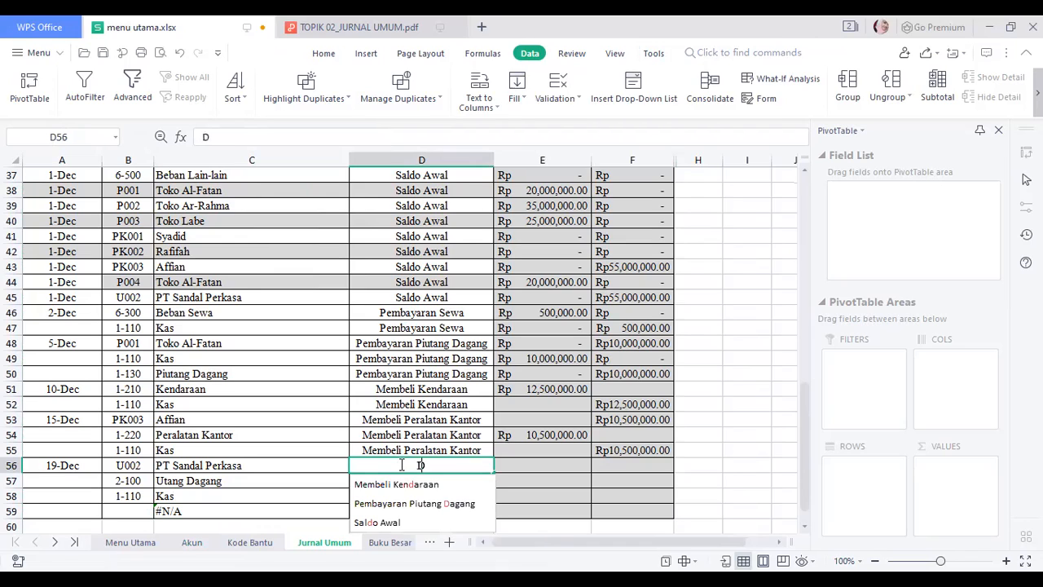
pyautogui.write('ibaya')
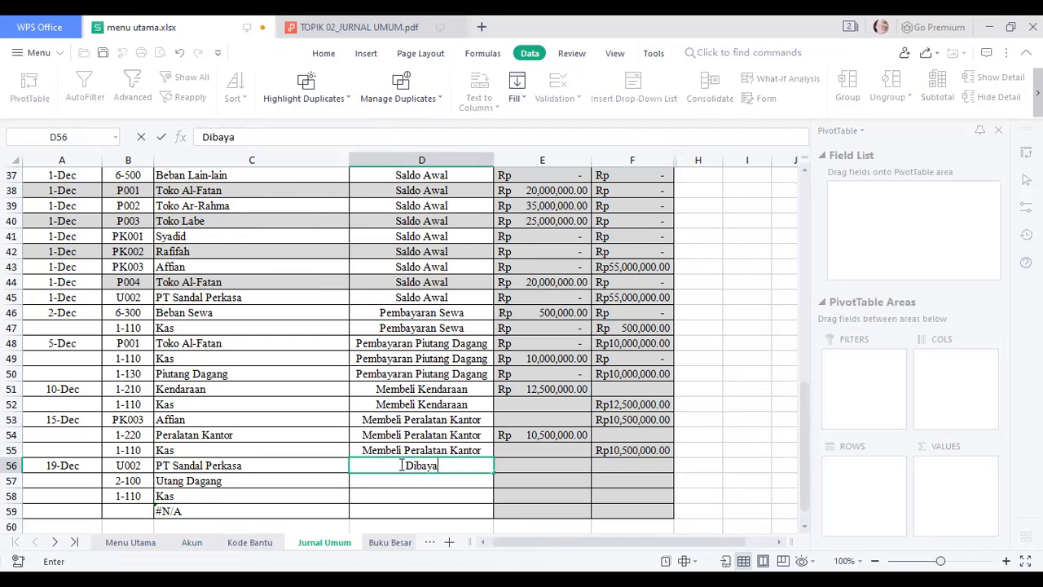
pyautogui.write('r Utang')
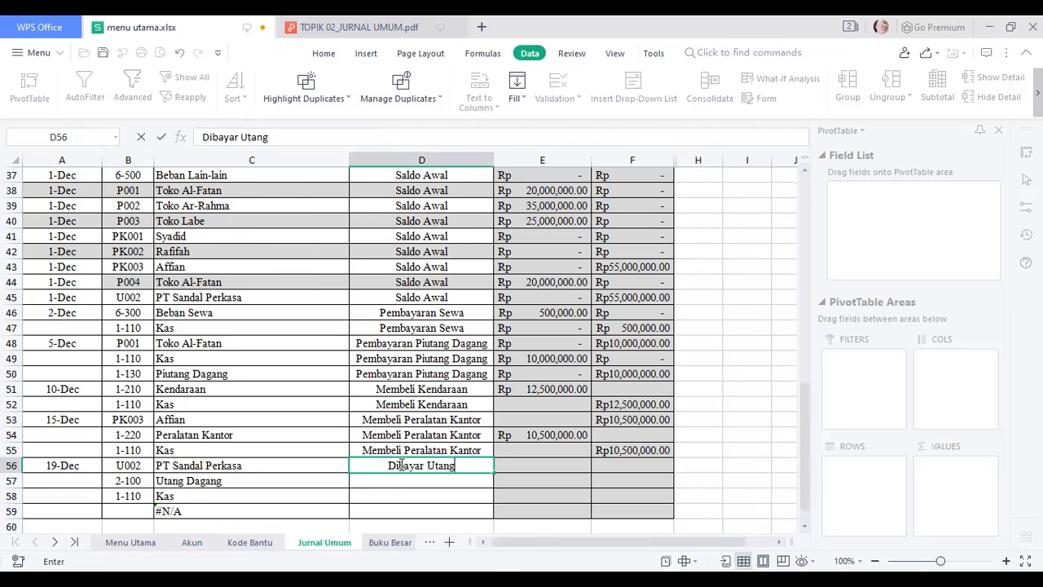
pyautogui.write(' Dagang')
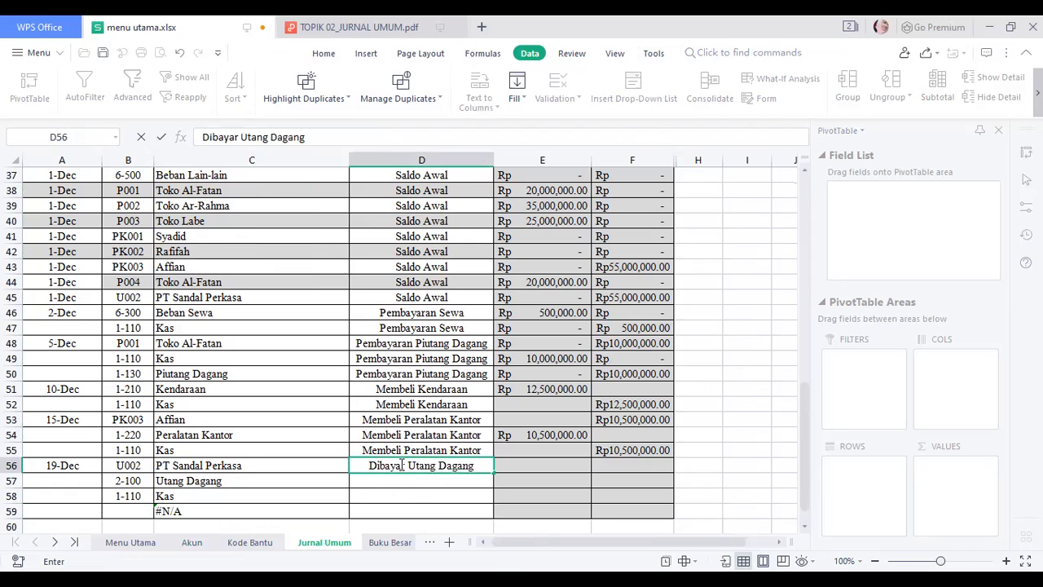
pyautogui.press('Return')
# Copy the description Dibayar Utang Dagang from D56 into D57 and D58.
pyautogui.click(485, 466)
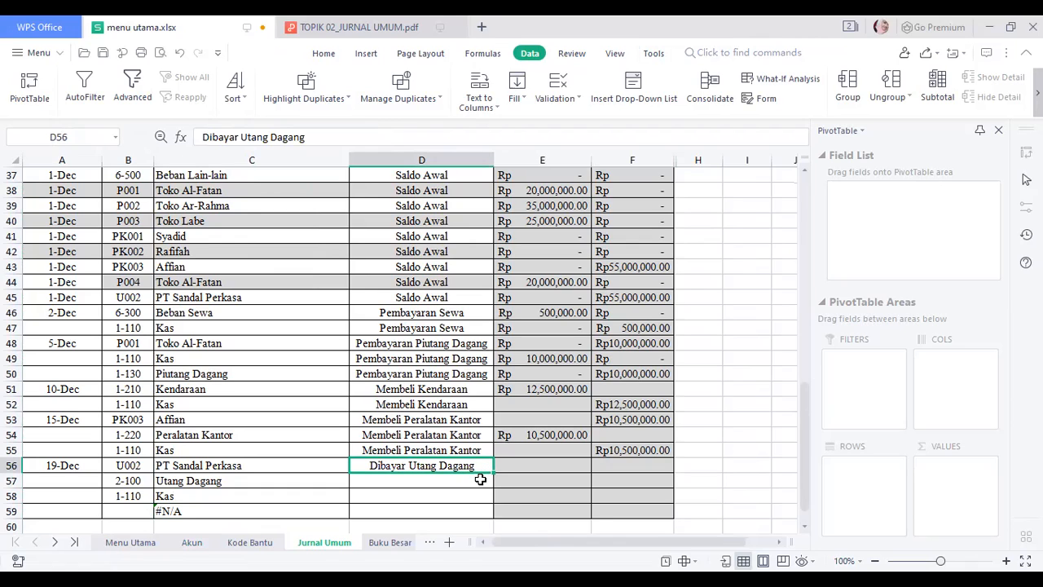
pyautogui.click(481, 480)
pyautogui.hotkey('ctrl', 'v')
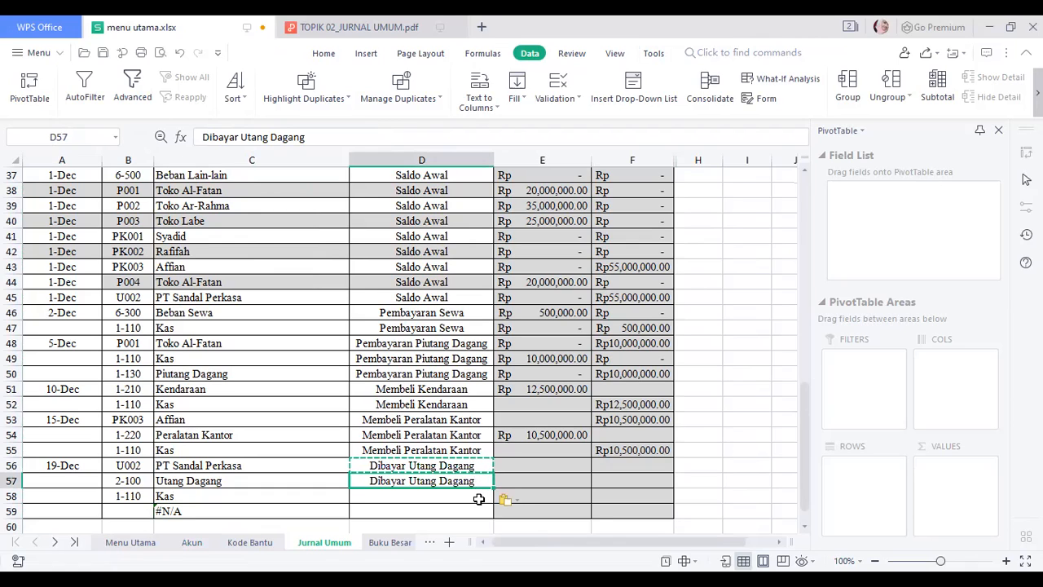
pyautogui.click(480, 499)
pyautogui.hotkey('ctrl', 'v')
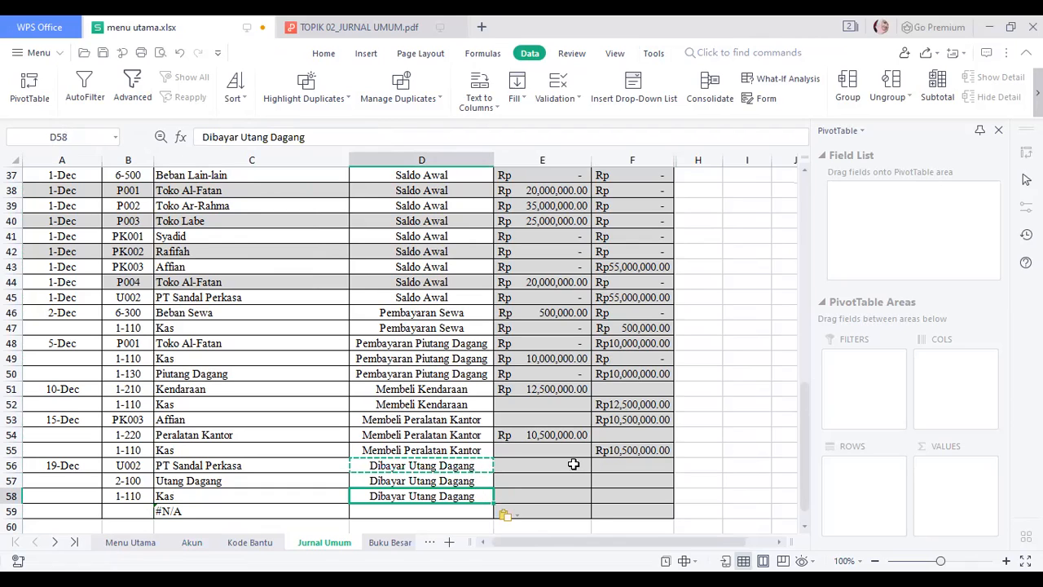
# Enter a debit of 15,000,000 in E56 for the PT Sandal Perkasa row.
pyautogui.click(573, 464)
pyautogui.doubleClick(574, 463)
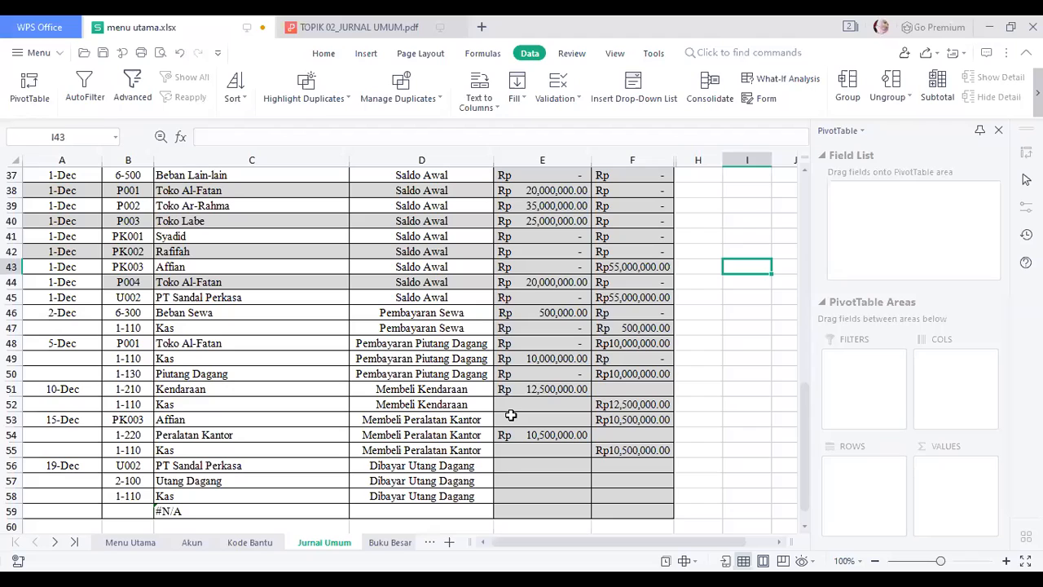
pyautogui.click(507, 463)
pyautogui.write('1')
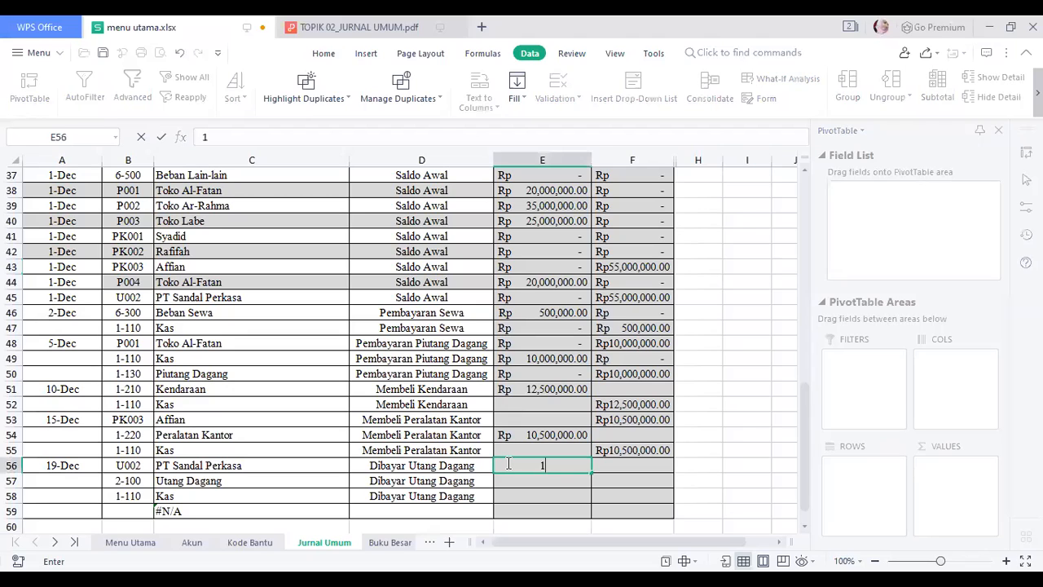
pyautogui.write('5000000')
pyautogui.press('Return')
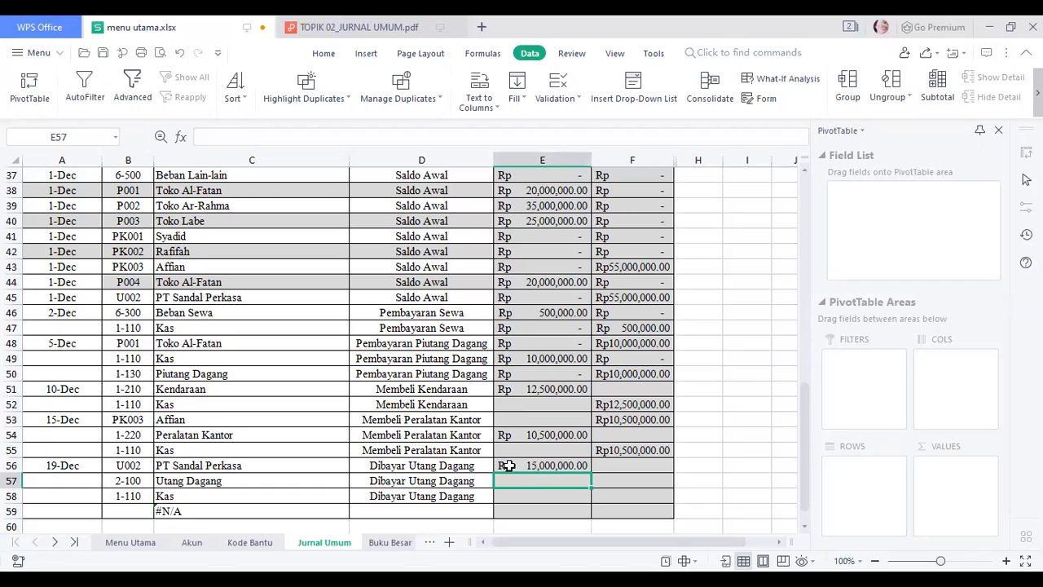
# Copy the 15,000,000 amount from E56 into the Utang Dagang debit E57 and the Kas credit F58.
pyautogui.click(507, 464)
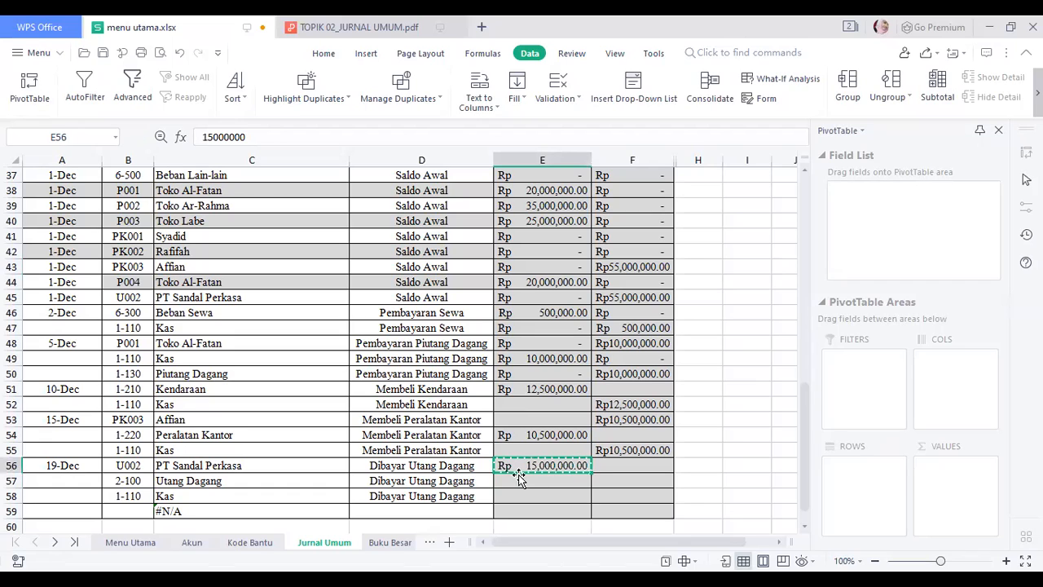
pyautogui.click(520, 479)
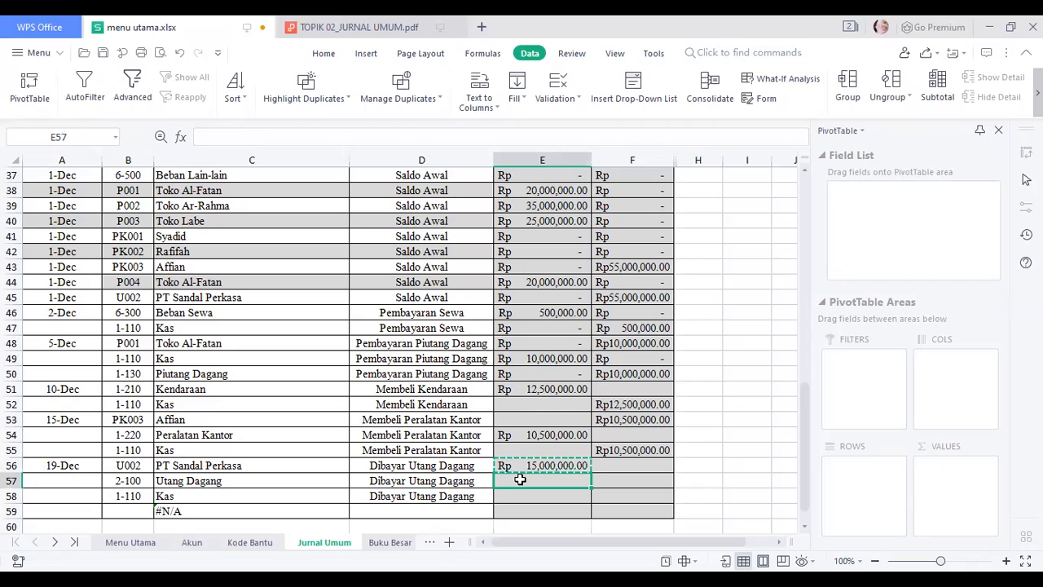
pyautogui.hotkey('ctrl', 'v')
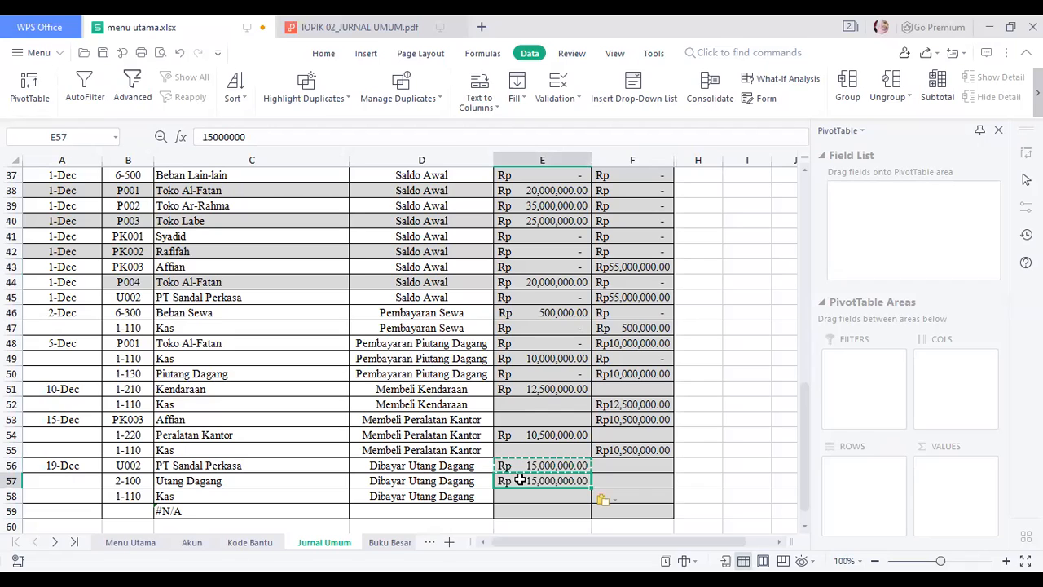
pyautogui.click(639, 495)
pyautogui.hotkey('ctrl', 'v')
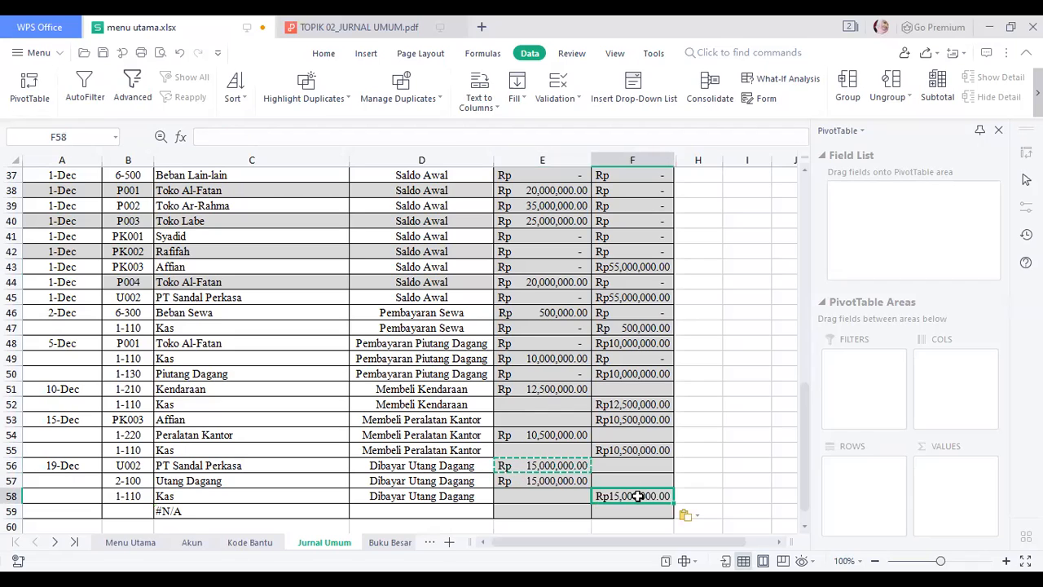
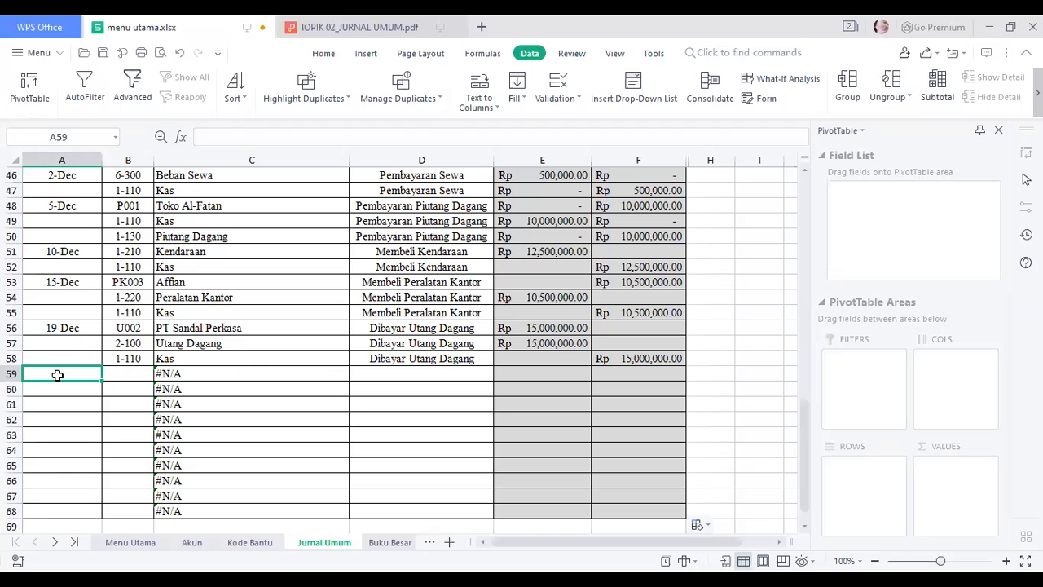
# Enter the date 22 Dec in A59 and set the validation list source of B59 to =KODE_BANTU.
pyautogui.write('22 dec')
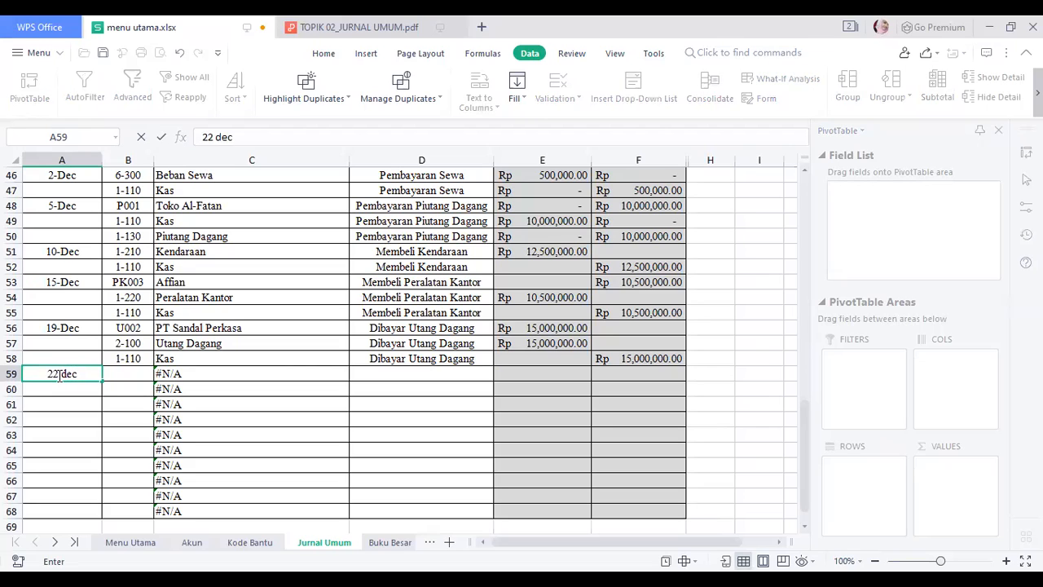
pyautogui.press('Return')
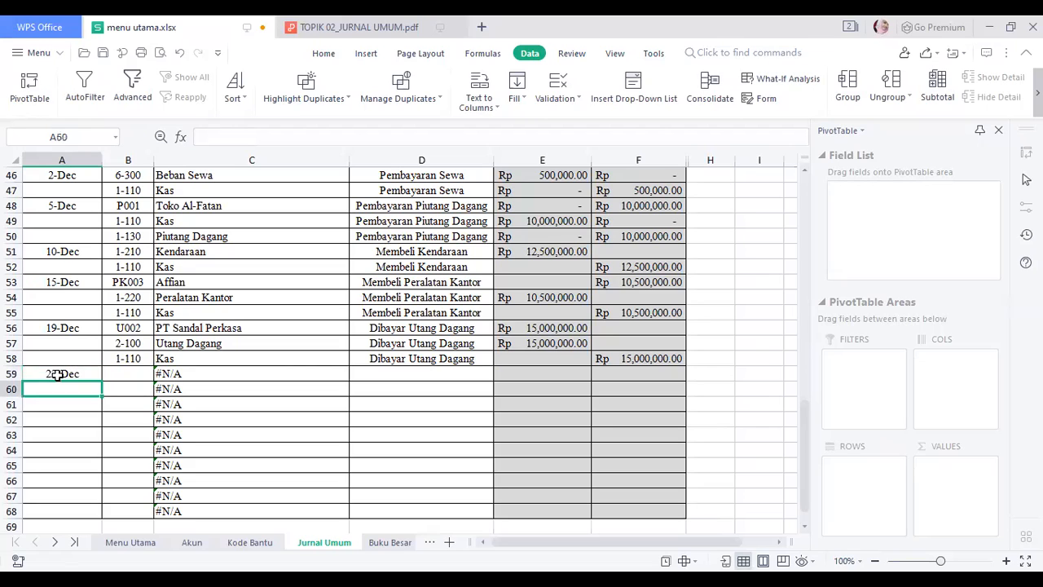
pyautogui.click(118, 376)
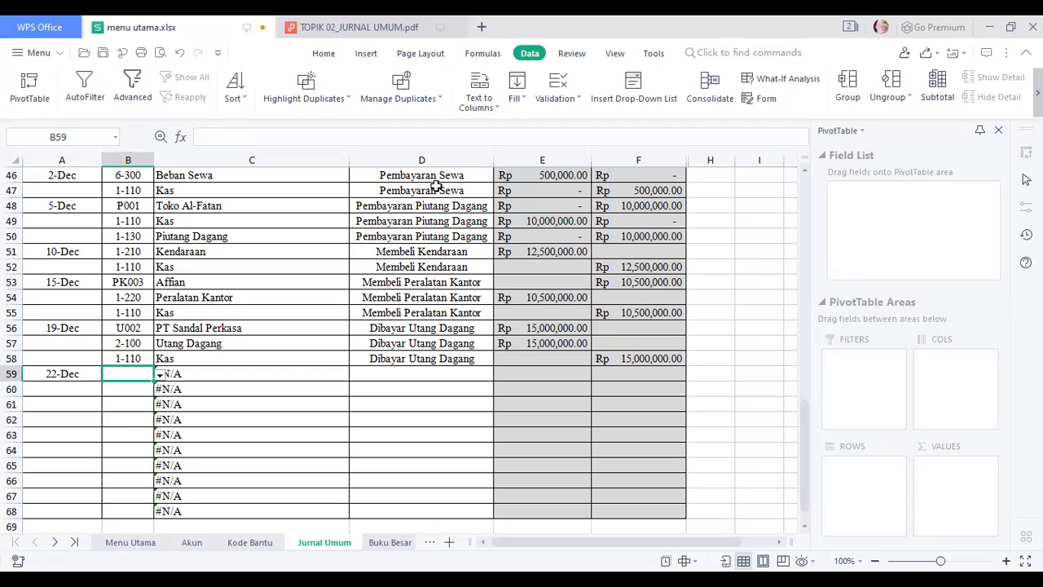
pyautogui.click(555, 83)
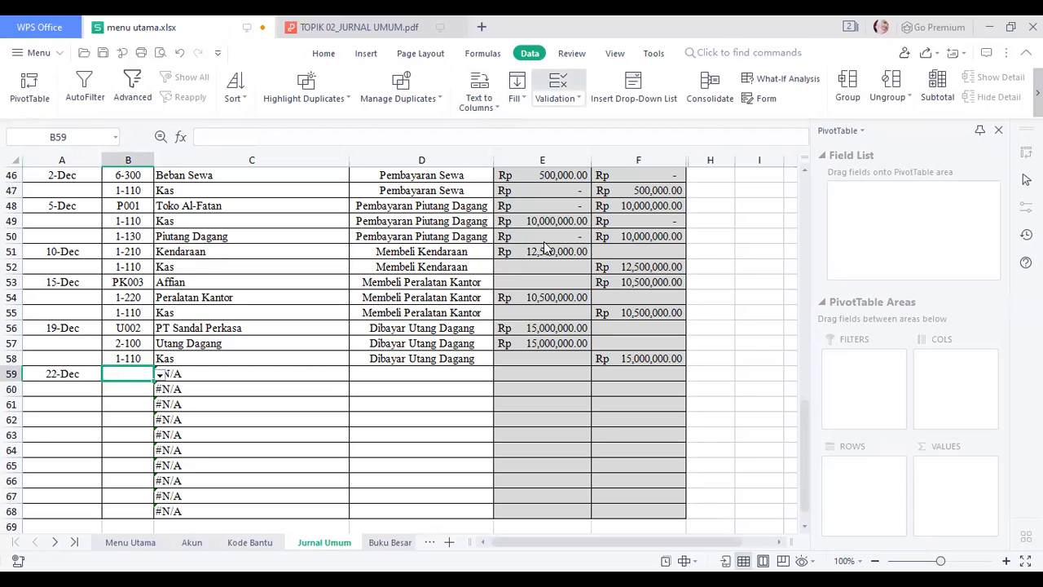
pyautogui.click(469, 305)
pyautogui.press('BackSpace')
pyautogui.press('BackSpace')
pyautogui.press('BackSpace')
pyautogui.press('BackSpace')
pyautogui.write('BANTU')
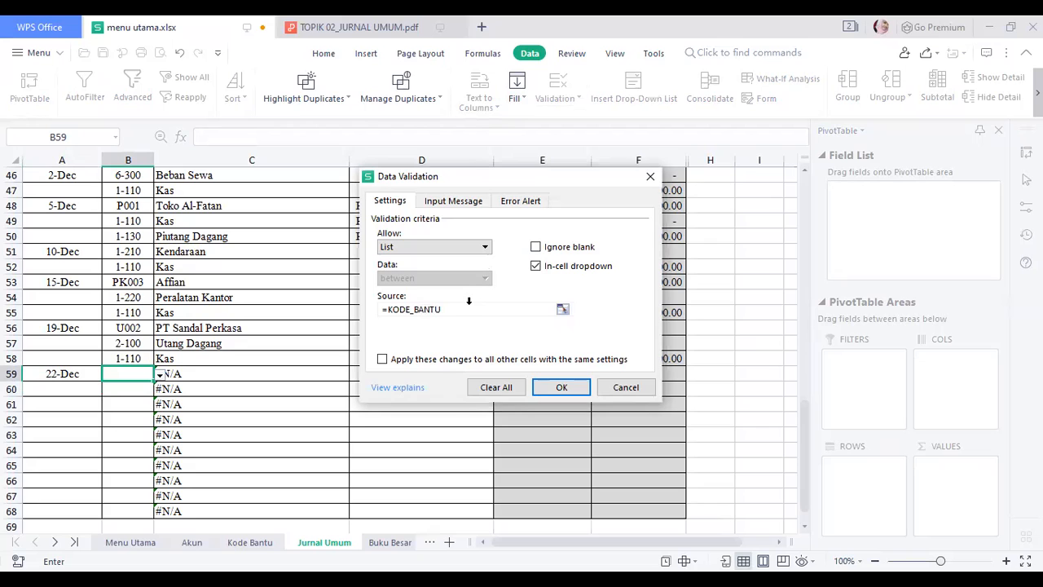
pyautogui.press('Return')
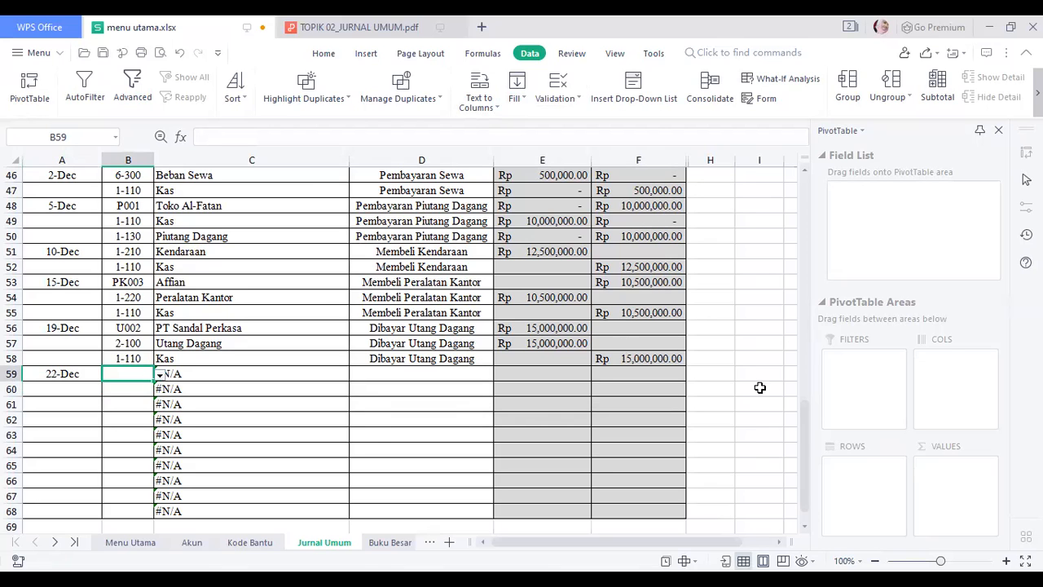
# Choose helper code P002 in B59 and point the C59 VLOOKUP at the code table starting at A5 of the Kode Bantu sheet.
pyautogui.moveTo(806, 431); pyautogui.dragTo(800, 405)
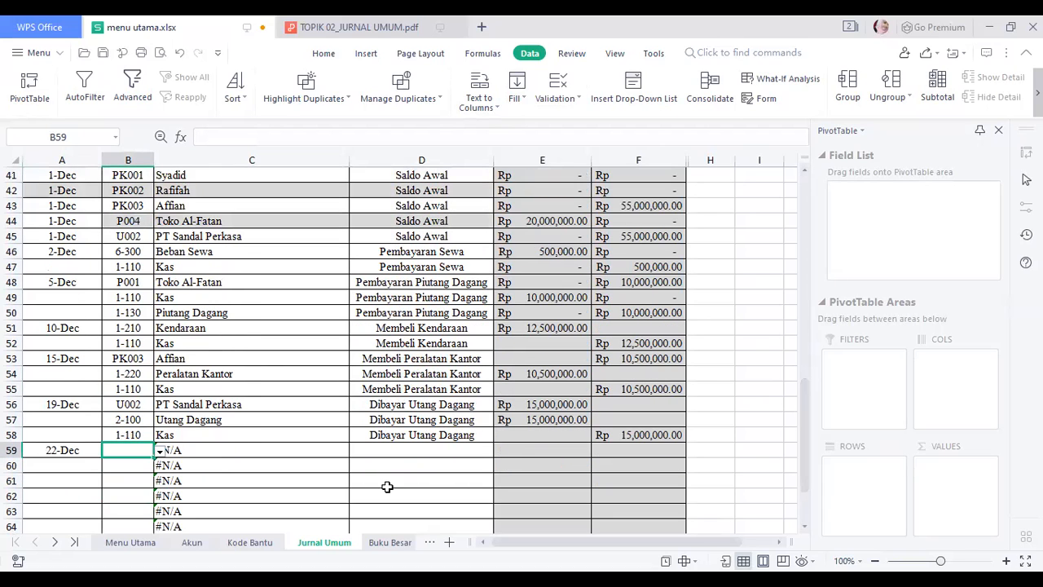
pyautogui.click(161, 454)
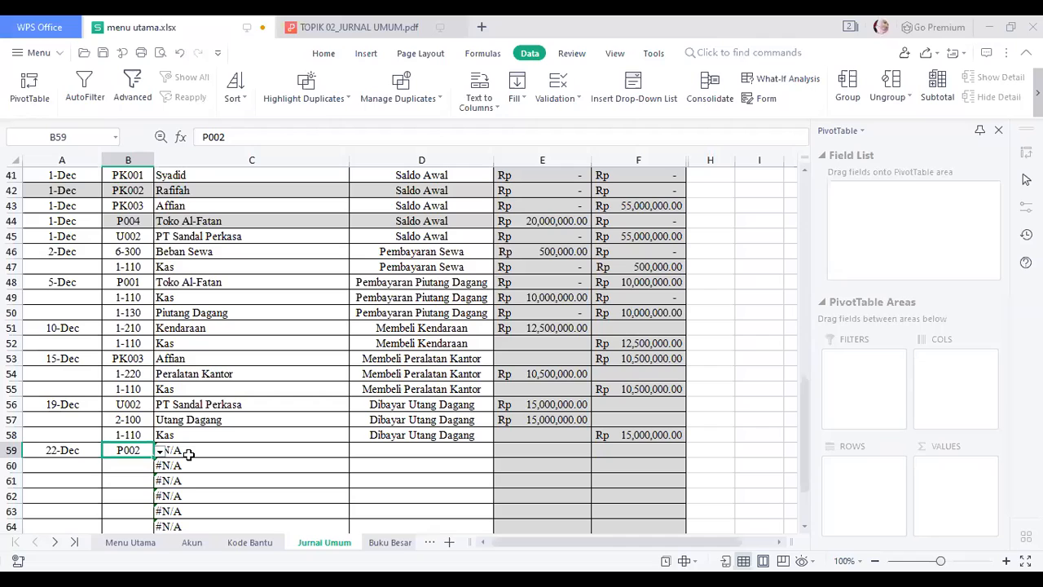
pyautogui.click(188, 454)
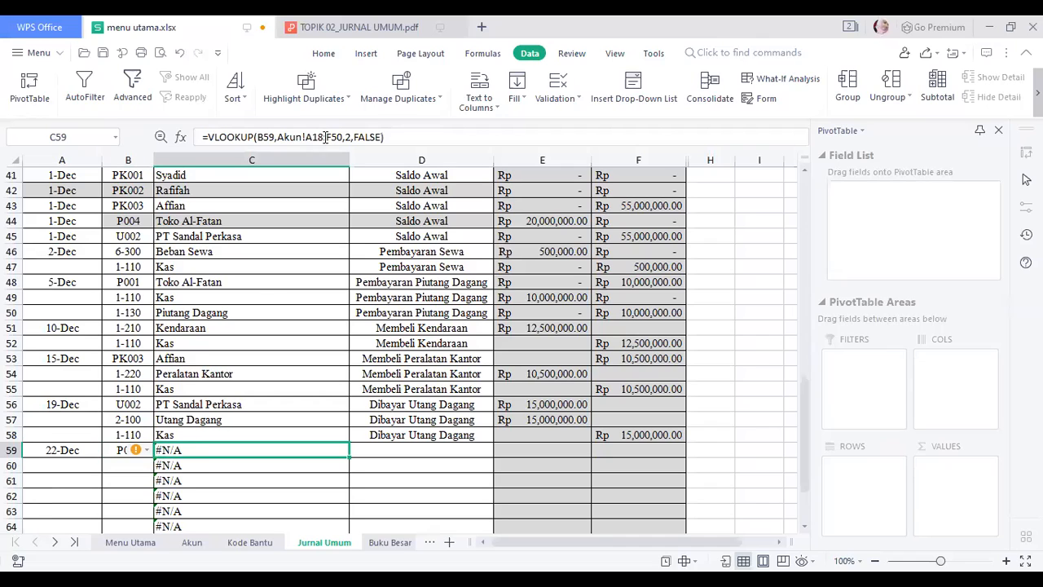
pyautogui.moveTo(342, 137); pyautogui.dragTo(279, 137)
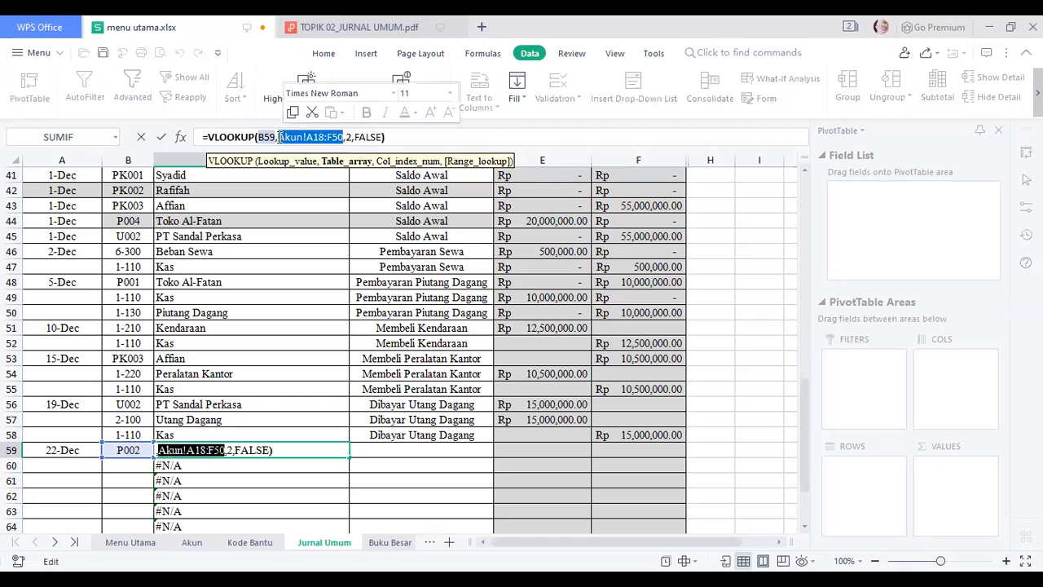
pyautogui.press('BackSpace')
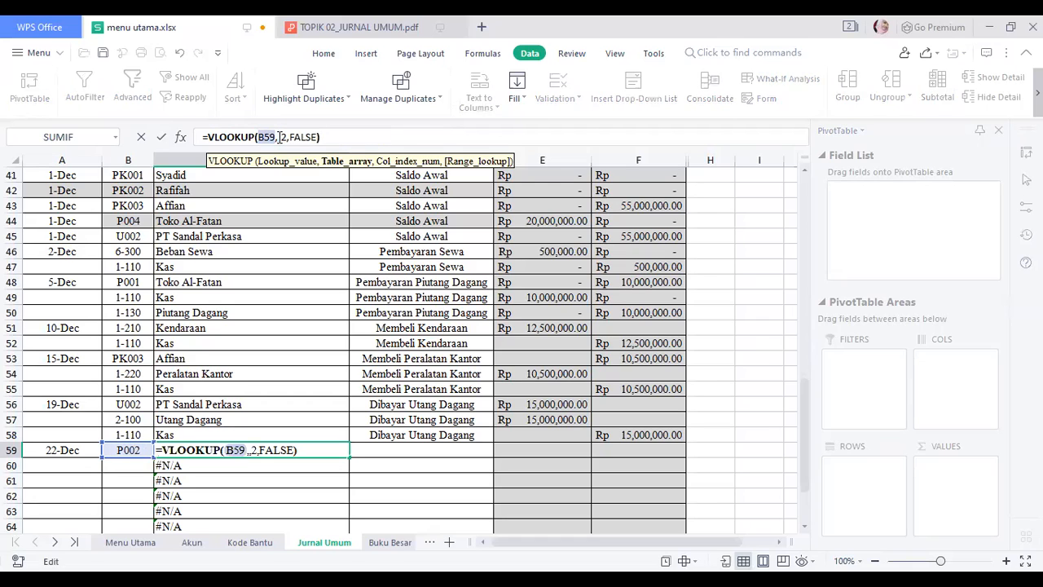
pyautogui.click(247, 544)
pyautogui.moveTo(49, 238); pyautogui.dragTo(49, 238)
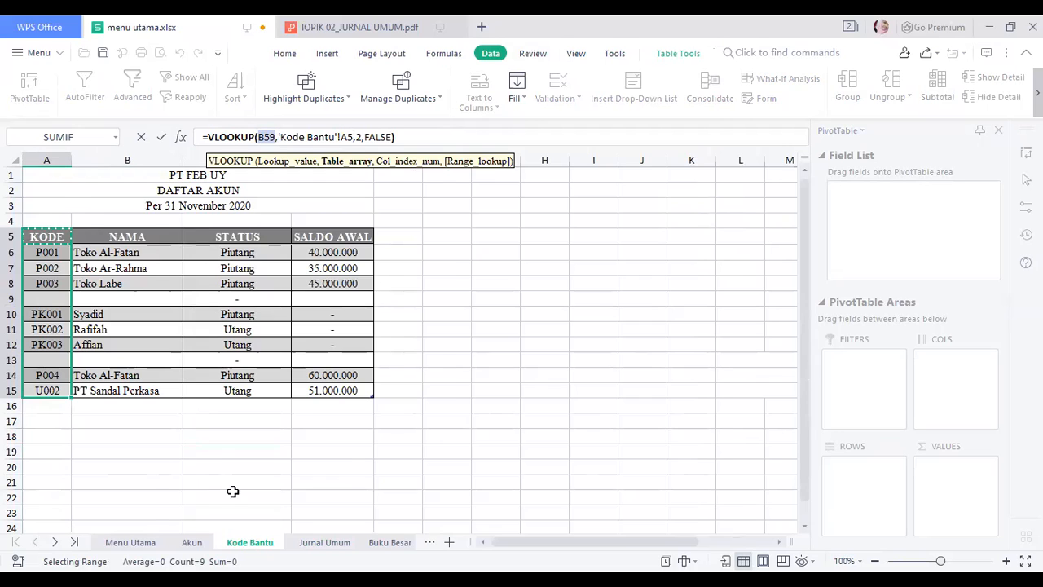
pyautogui.press('Return')
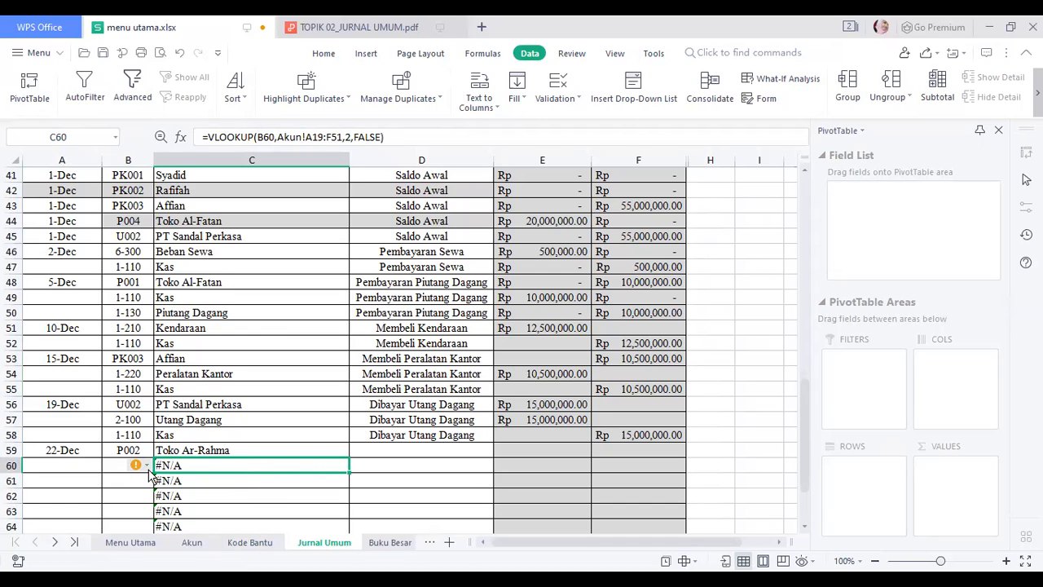
# Choose account code 1-110 in B60 and set the lookup range of the C60 VLOOKUP to Akun!A5:F37.
pyautogui.click(118, 465)
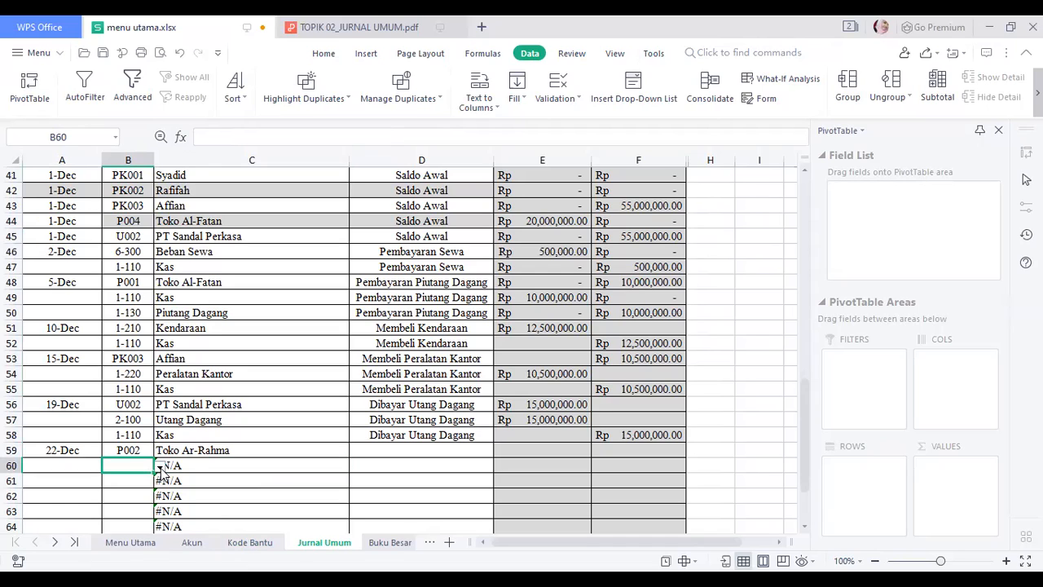
pyautogui.click(193, 465)
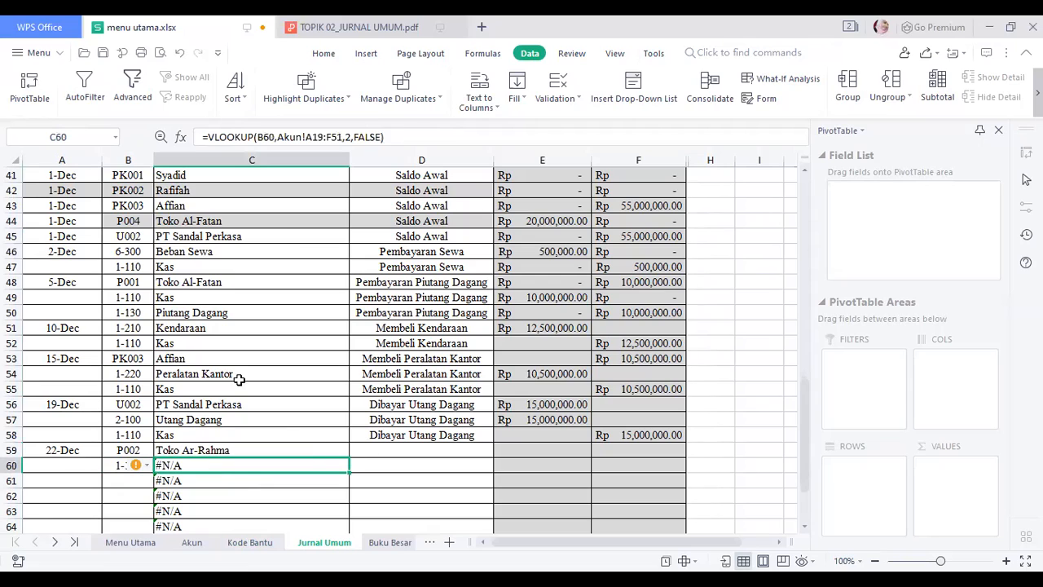
pyautogui.click(340, 136)
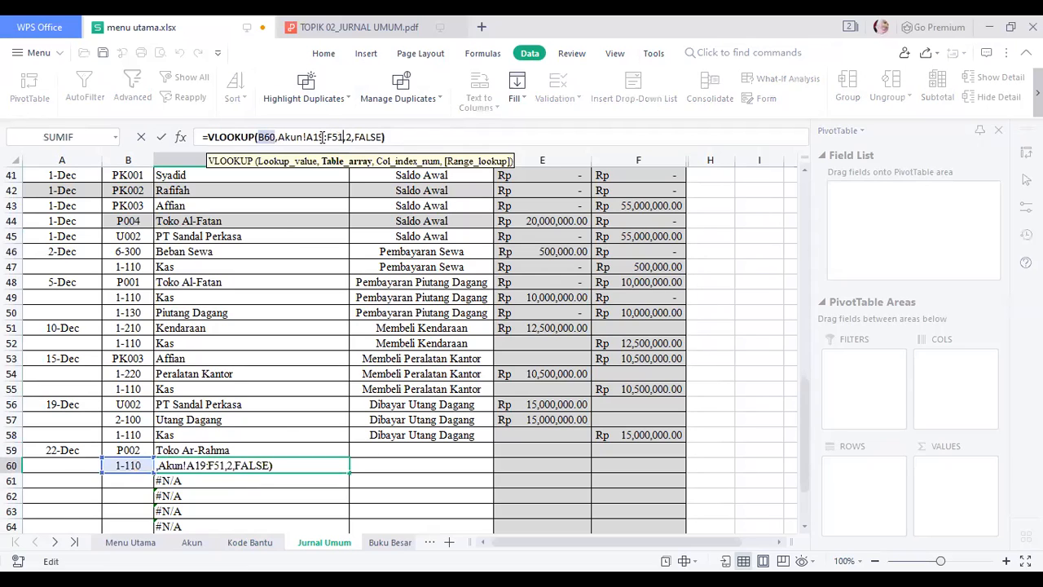
pyautogui.moveTo(326, 137); pyautogui.dragTo(279, 136)
pyautogui.press('BackSpace')
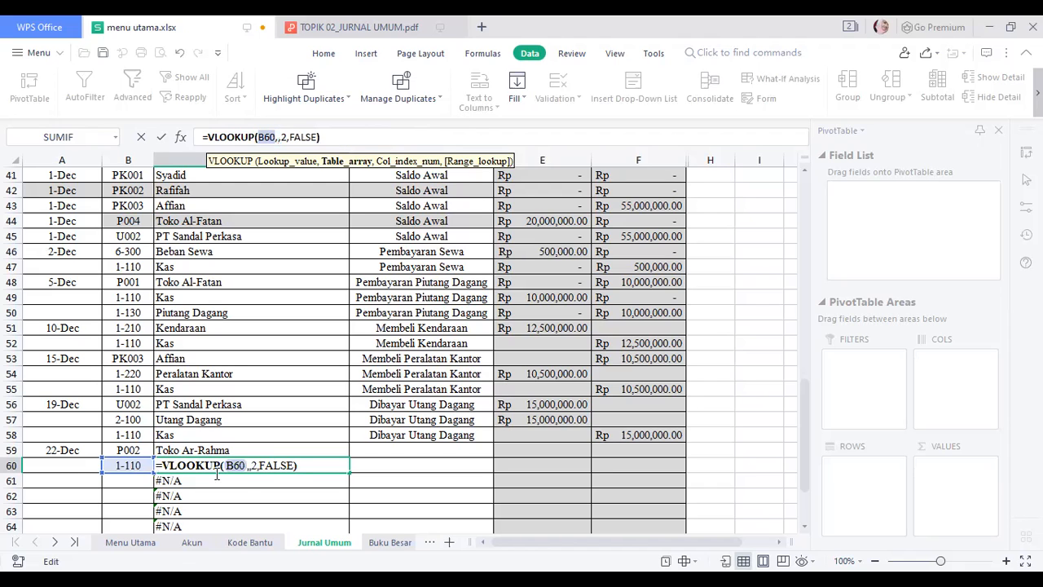
pyautogui.click(190, 542)
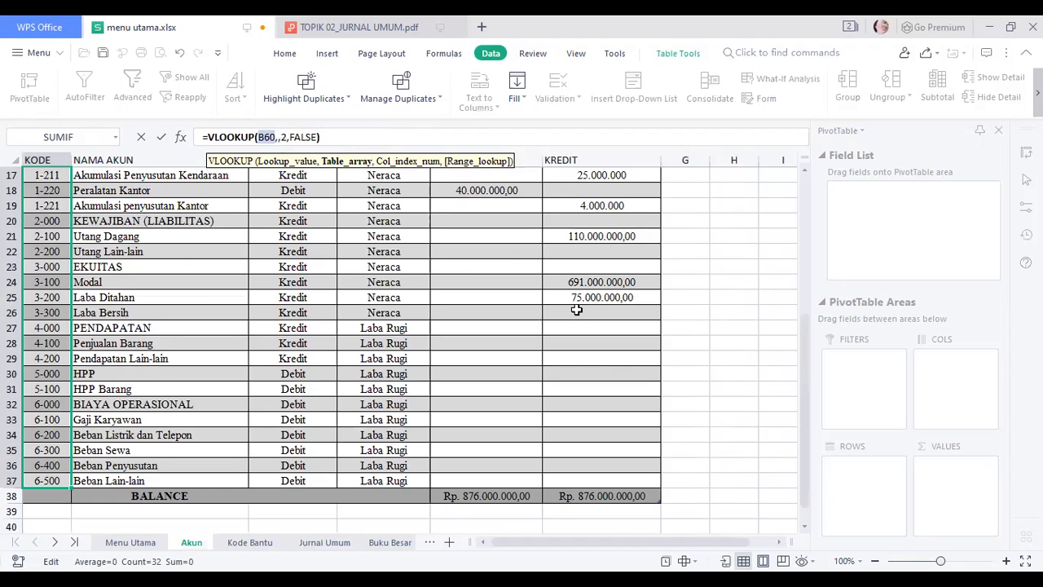
pyautogui.scroll(2, 803, 386)
pyautogui.scroll(4, 797, 302)
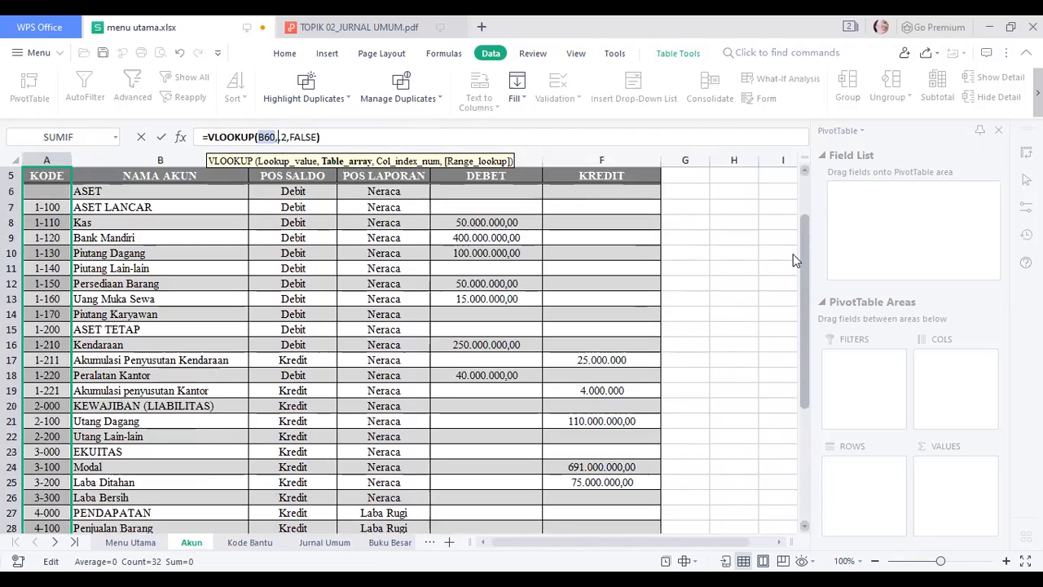
pyautogui.click(39, 236)
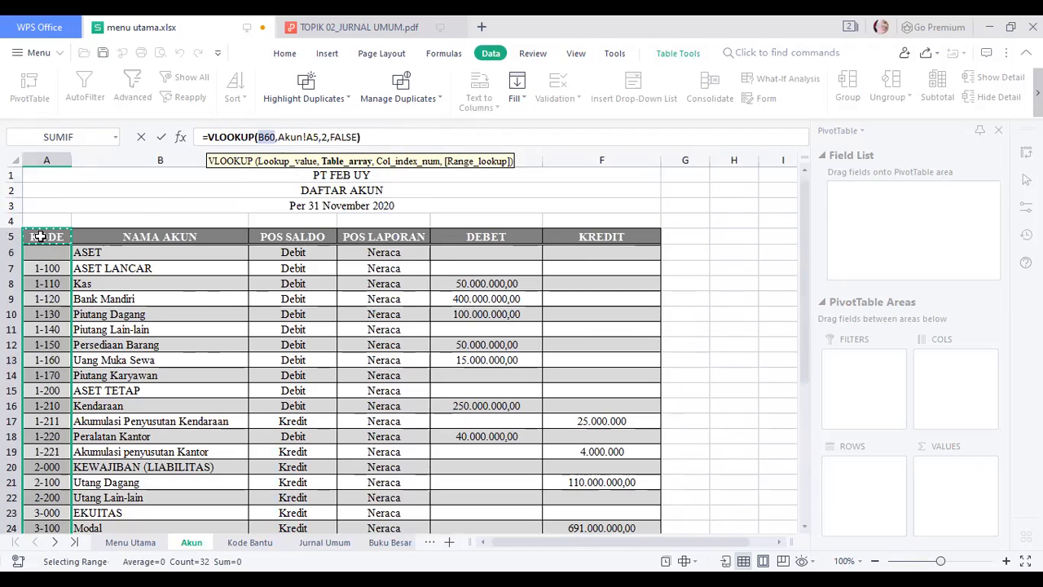
pyautogui.moveTo(41, 237); pyautogui.dragTo(650, 482)
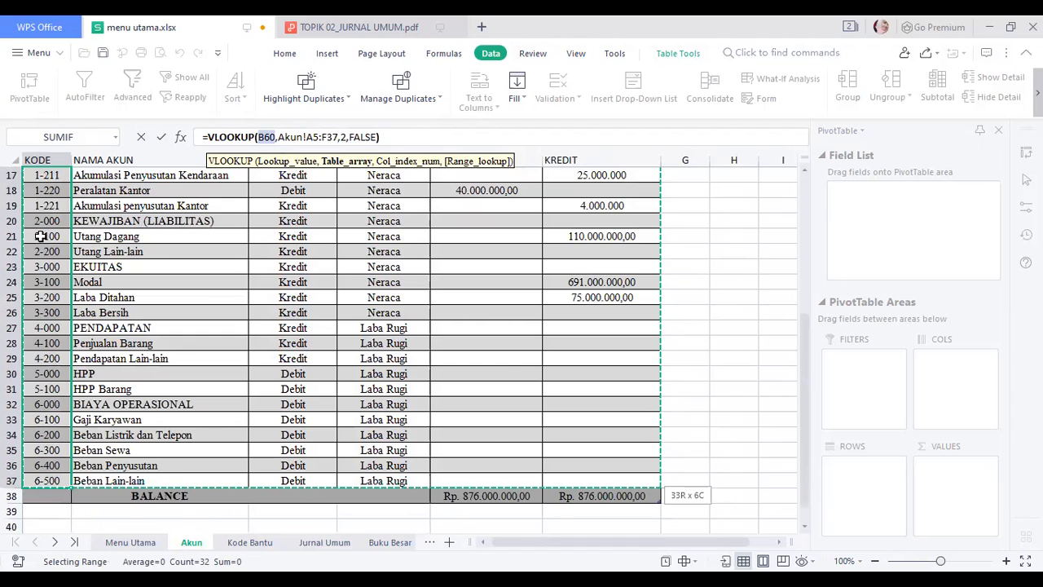
pyautogui.press('Return')
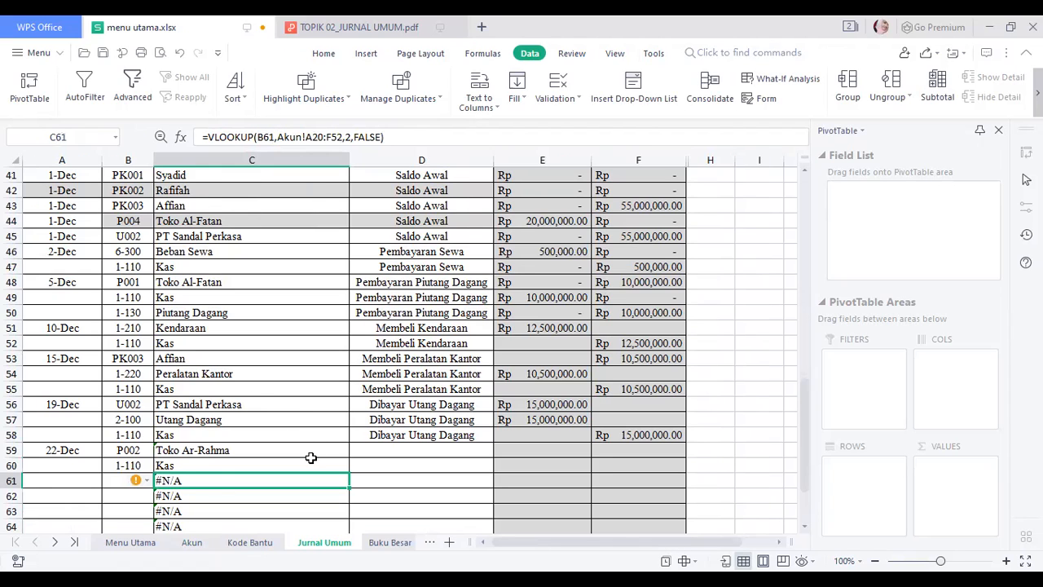
# Choose account code 1-130 in B61 for the 22 December transaction.
pyautogui.click(115, 480)
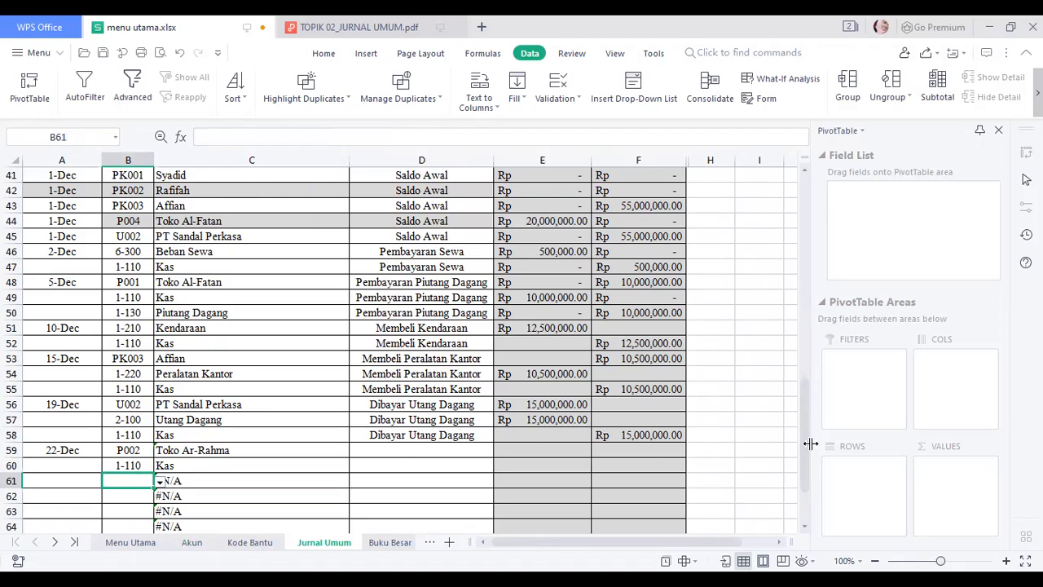
pyautogui.moveTo(804, 445); pyautogui.dragTo(759, 449)
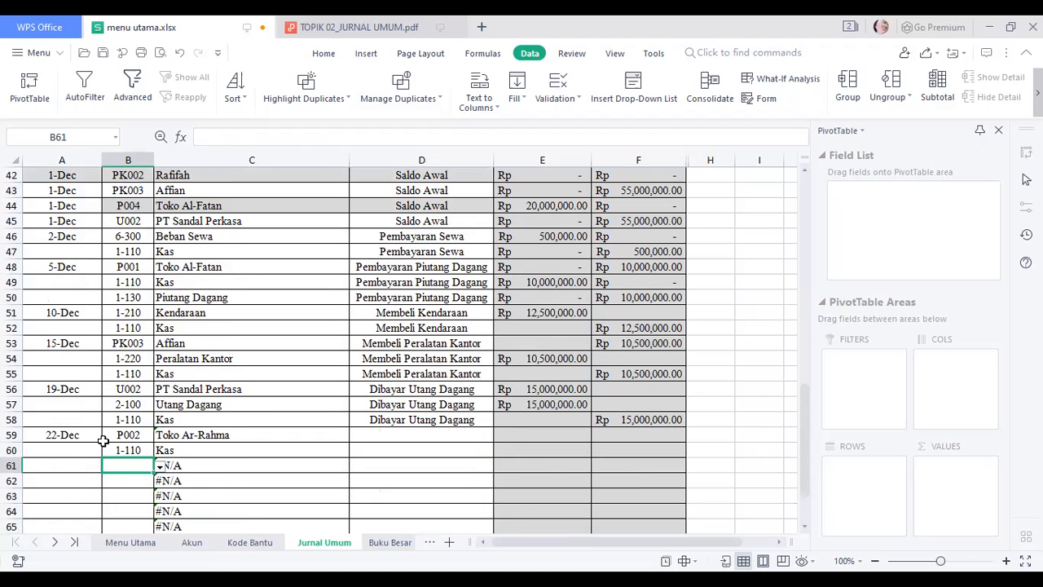
pyautogui.keyDown('ctrl'); pyautogui.scroll(-5, 5, 493); pyautogui.keyUp('ctrl')
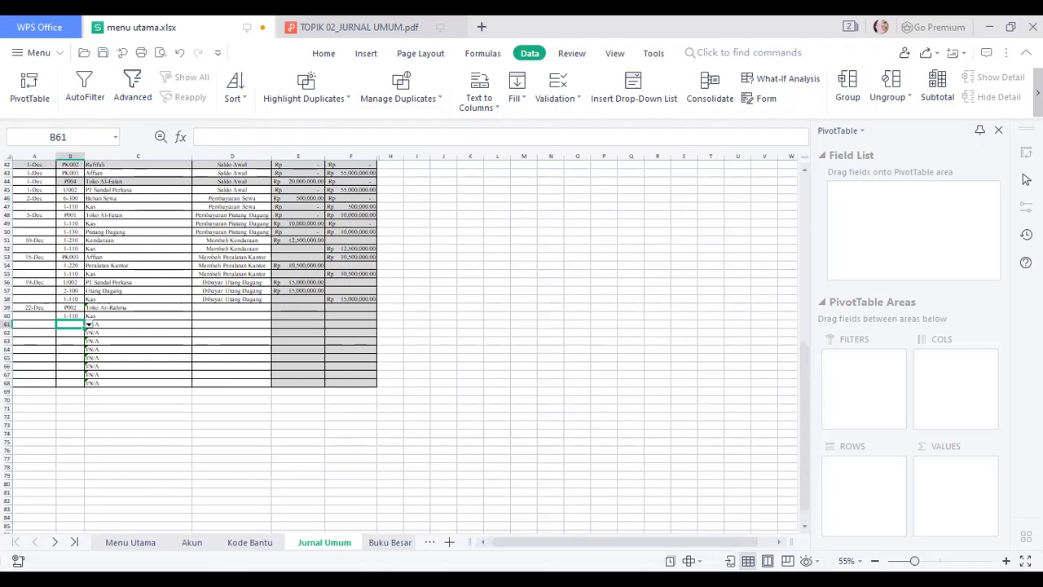
pyautogui.keyDown('ctrl'); pyautogui.scroll(5, 372, 476); pyautogui.keyUp('ctrl')
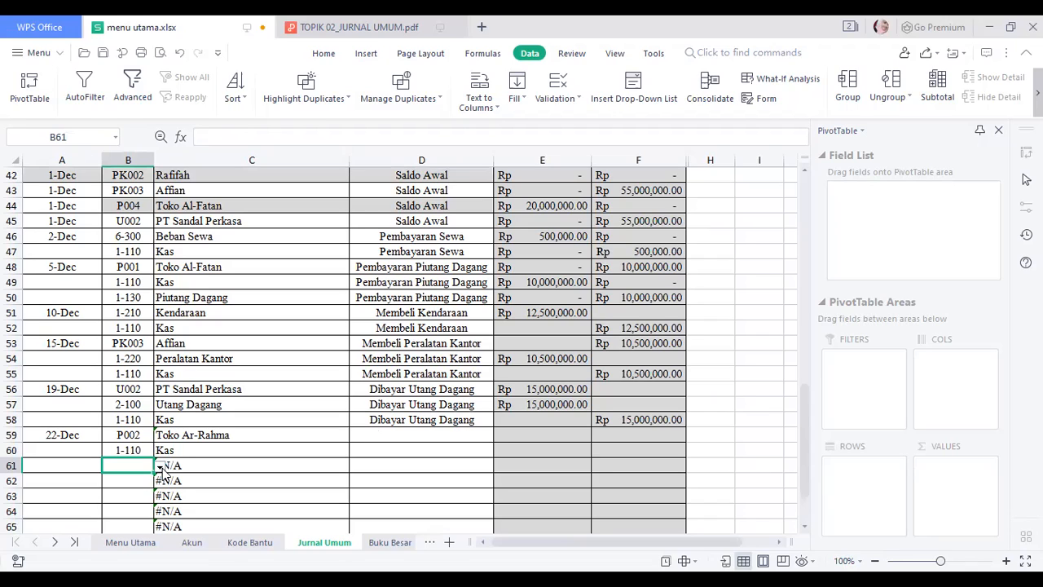
pyautogui.write('1-130')
# Copy the VLOOKUP formula from C60 down through C64.
pyautogui.click(217, 466)
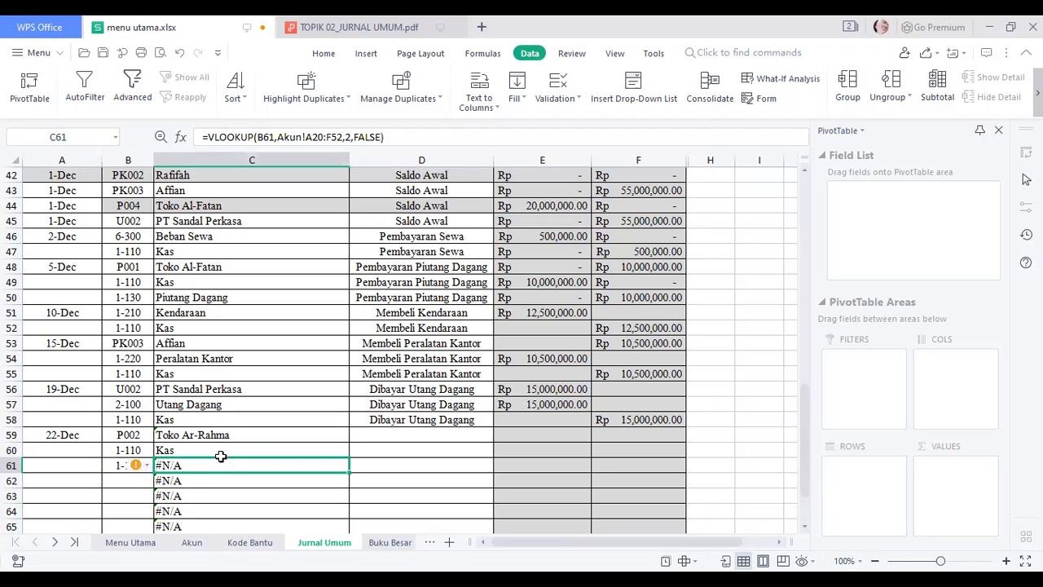
pyautogui.click(221, 454)
pyautogui.moveTo(348, 456); pyautogui.dragTo(342, 517)
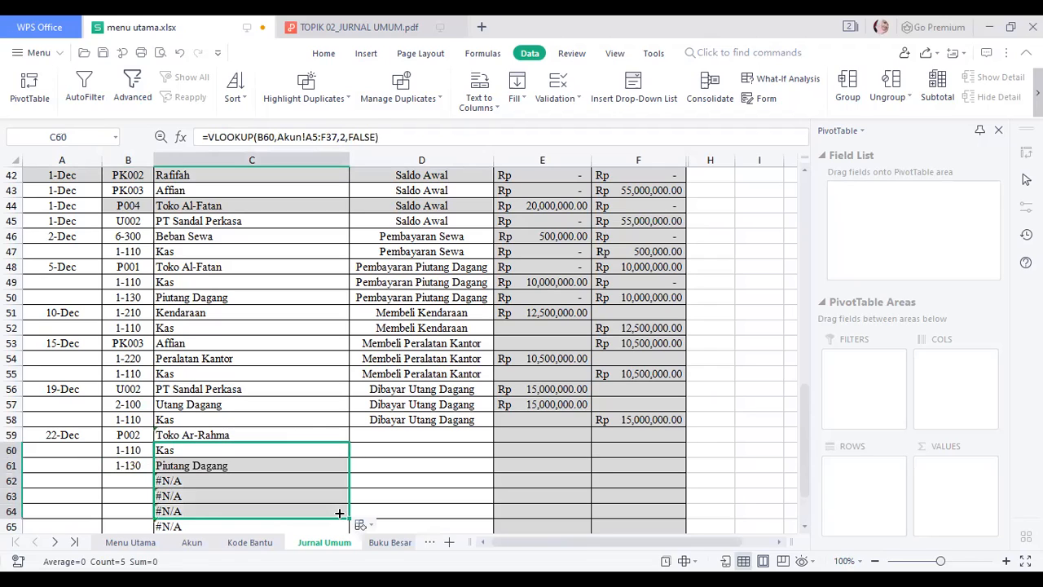
# Enter the description Diterima Pembayaran Utang in D59 and copy it into D60 and D61.
pyautogui.click(402, 450)
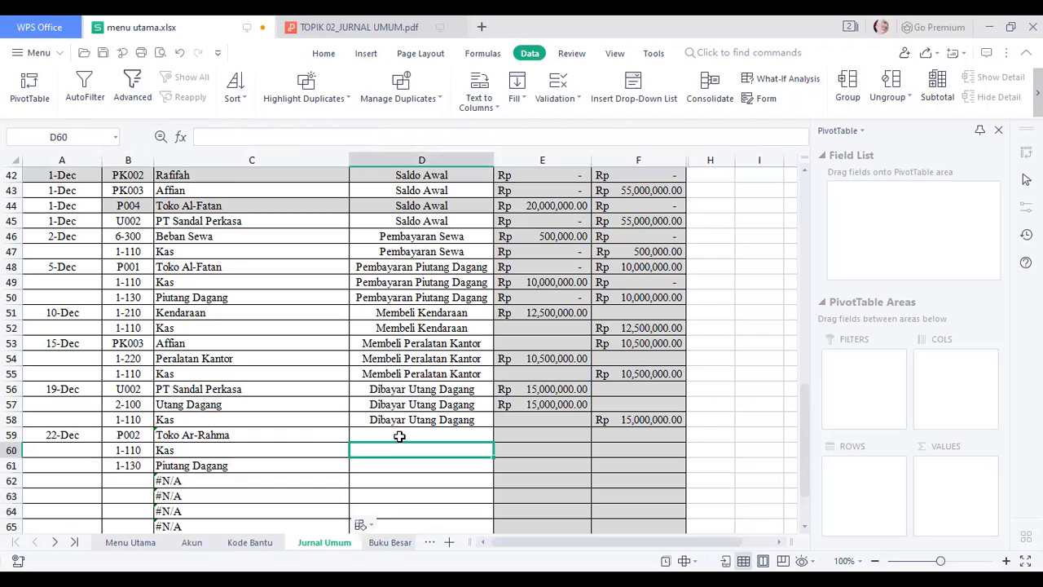
pyautogui.click(399, 437)
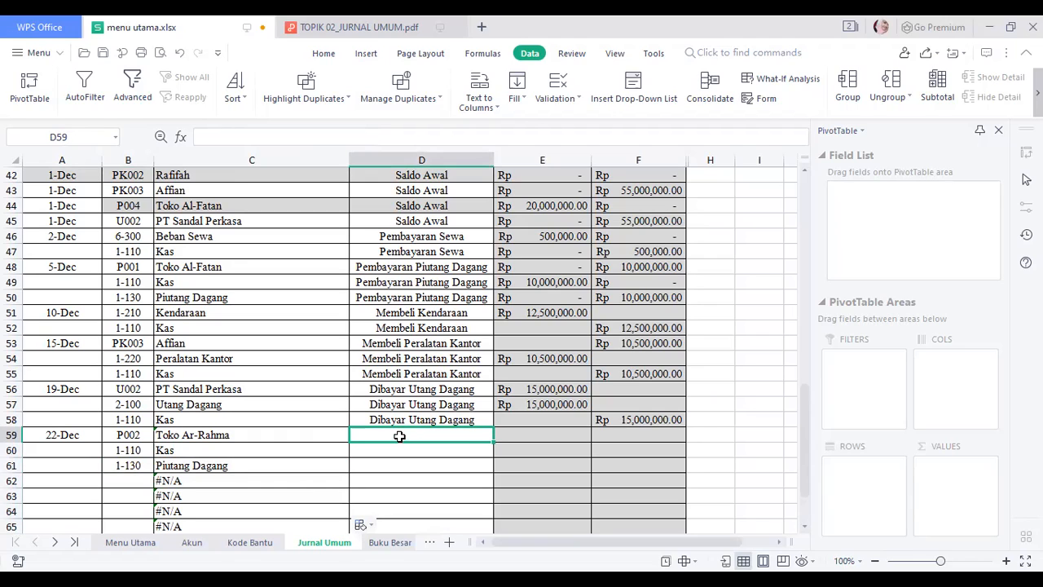
pyautogui.write('Diterima ')
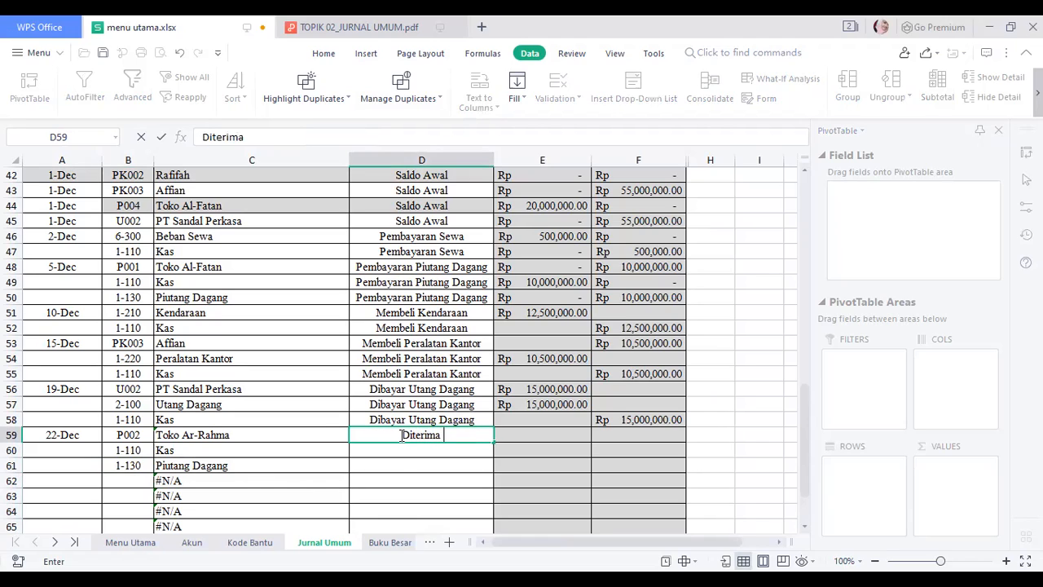
pyautogui.write('Pembayaran')
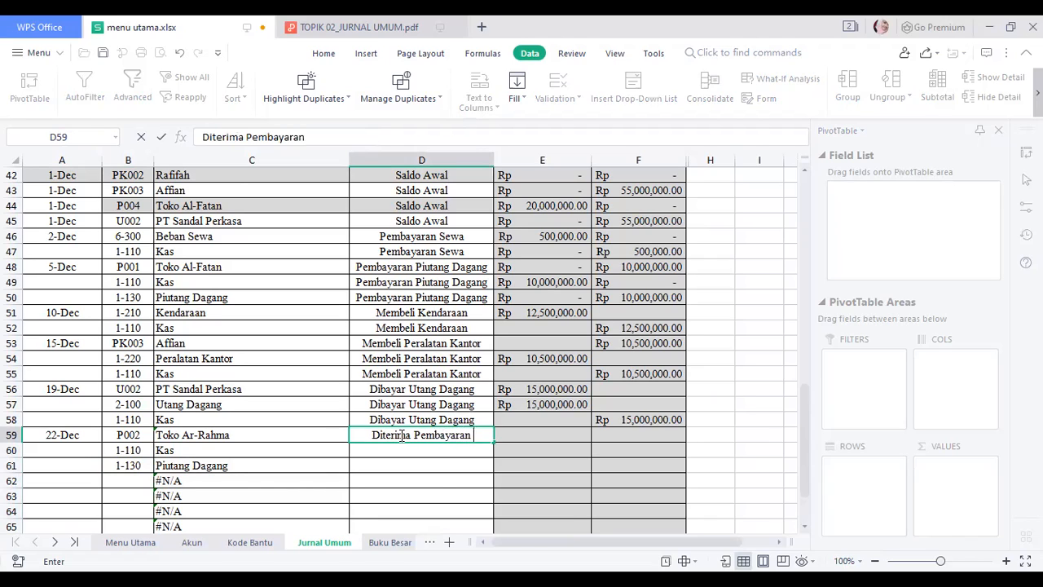
pyautogui.press('capslock')
pyautogui.write('U')
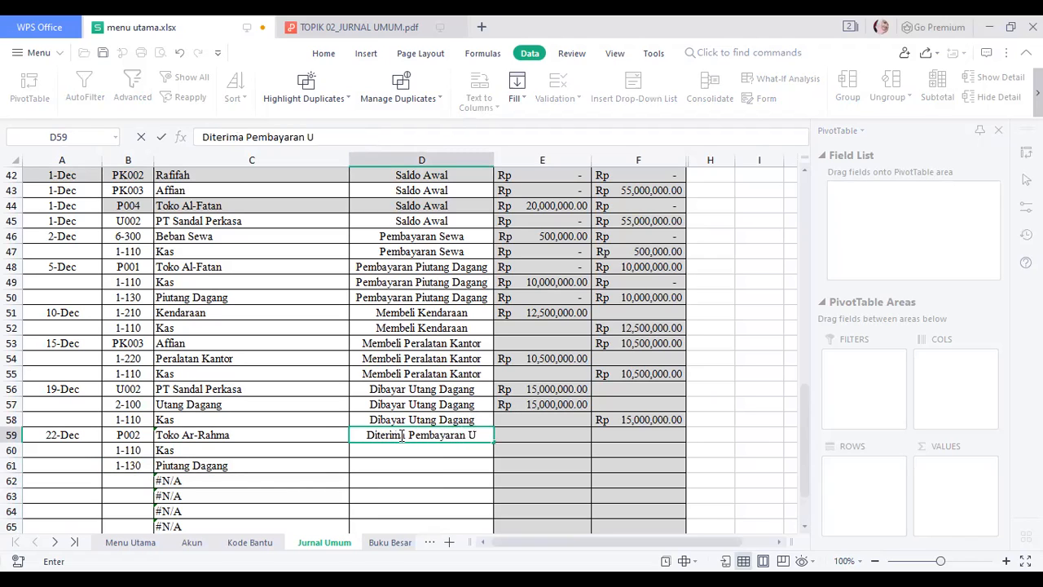
pyautogui.write('tang')
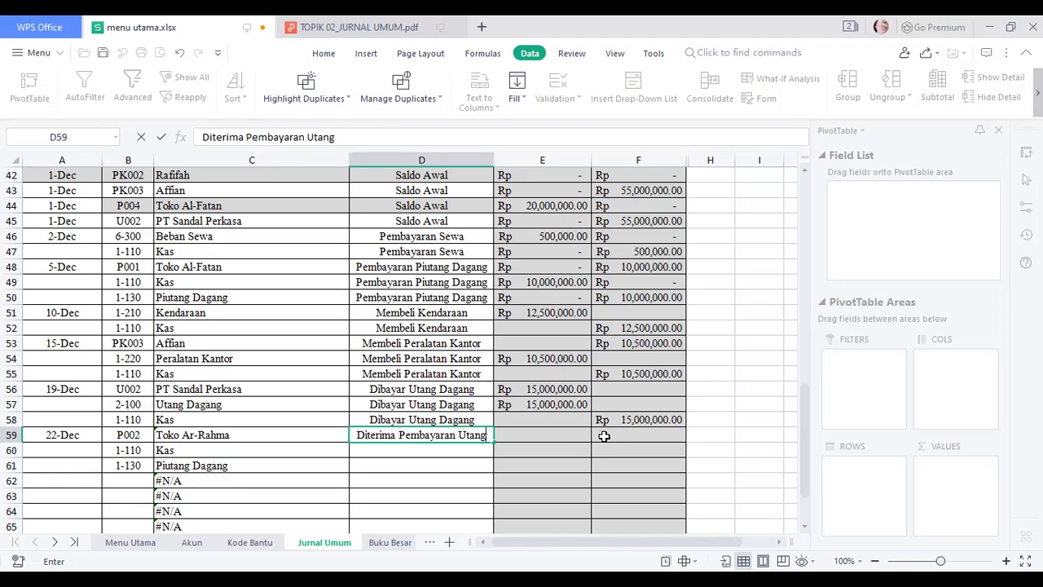
pyautogui.click(491, 440)
pyautogui.moveTo(492, 443); pyautogui.dragTo(494, 471)
pyautogui.click(559, 435)
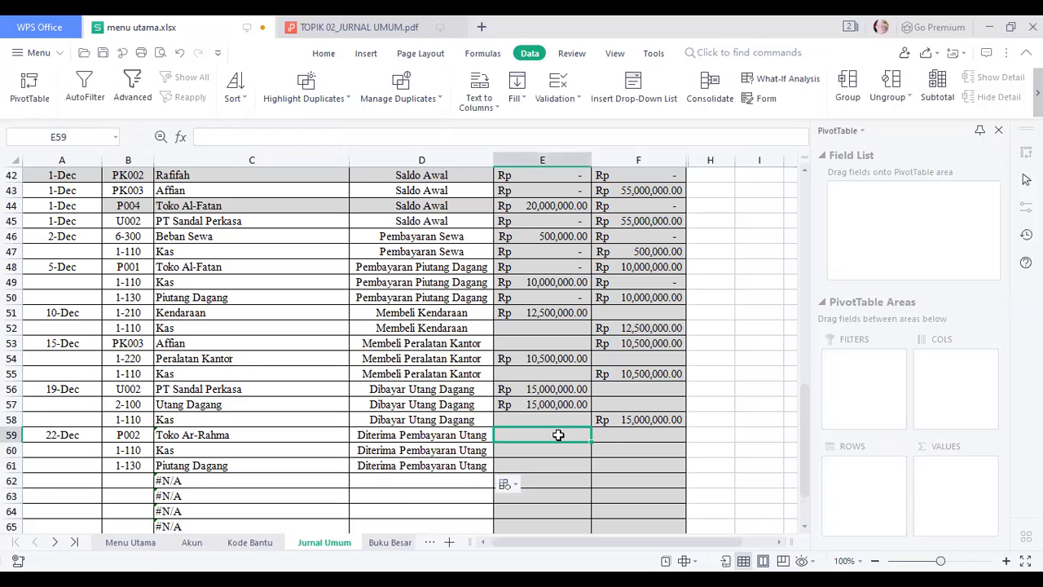
# Enter 10000000 as the credit amount in F59 for the 22 December Toko Ar-Rahma row.
pyautogui.click(617, 436)
pyautogui.write('1')
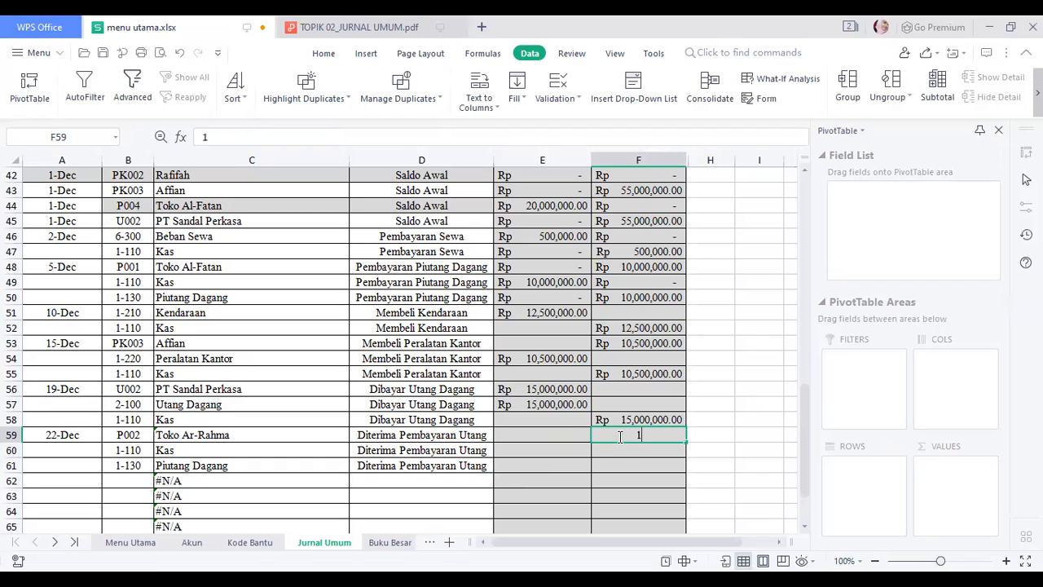
pyautogui.write('0.0')
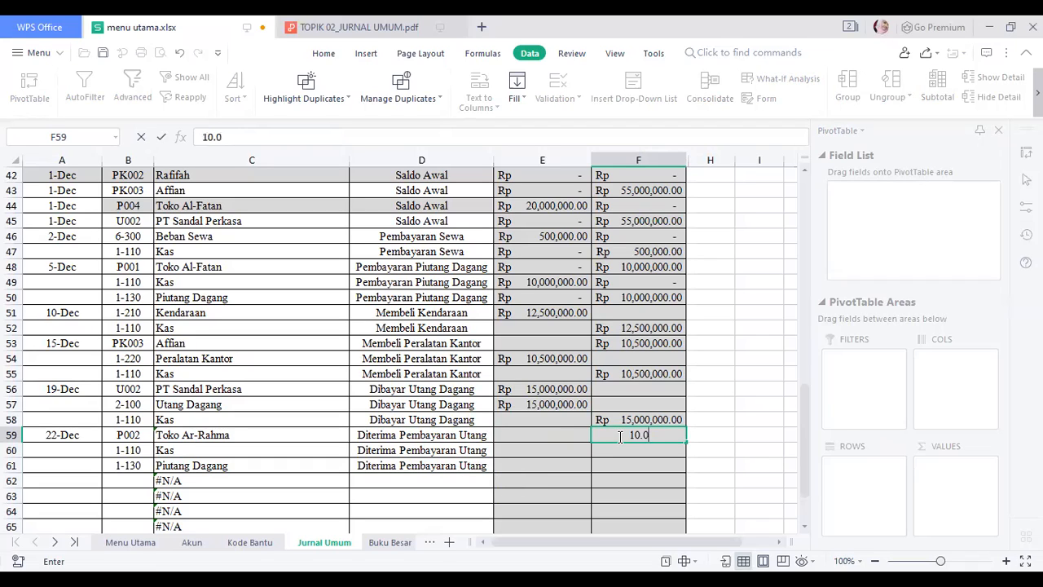
pyautogui.write('0000')
pyautogui.press('BackSpace')
pyautogui.press('BackSpace')
pyautogui.press('BackSpace')
pyautogui.press('BackSpace')
pyautogui.press('BackSpace')
pyautogui.press('BackSpace')
pyautogui.write('000000')
pyautogui.press('Return')
# Copy the 10000000 amount from F59 into debit cell E60 and enter 10000000 in credit cell F61.
pyautogui.click(618, 436)
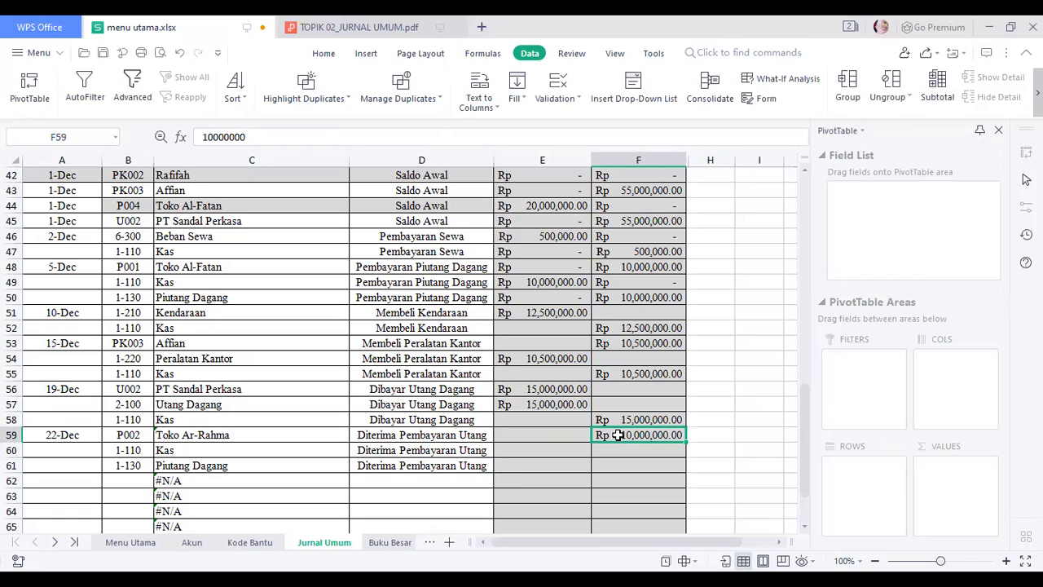
pyautogui.click(572, 449)
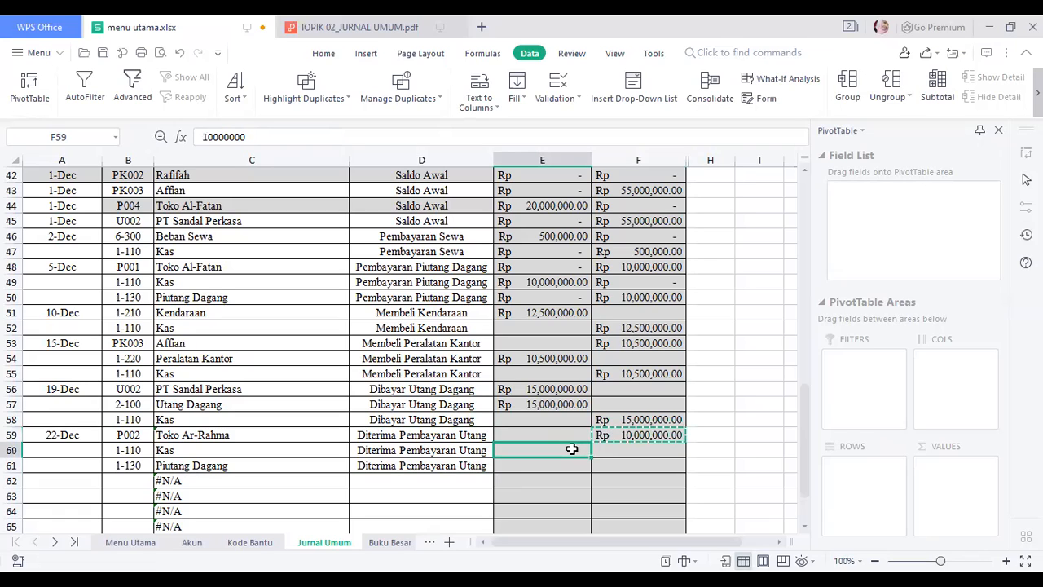
pyautogui.hotkey('ctrl', 'v')
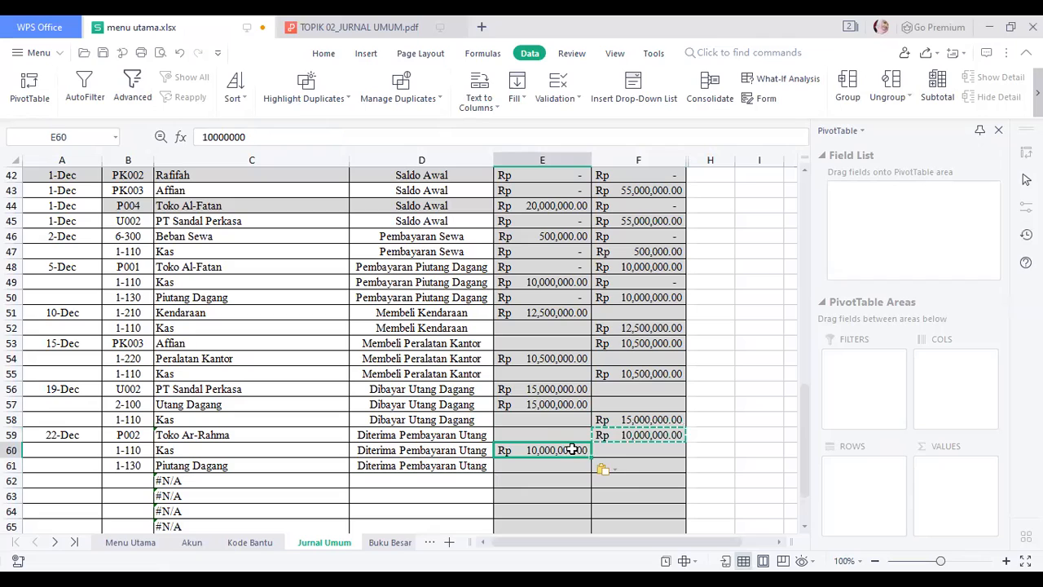
pyautogui.click(640, 469)
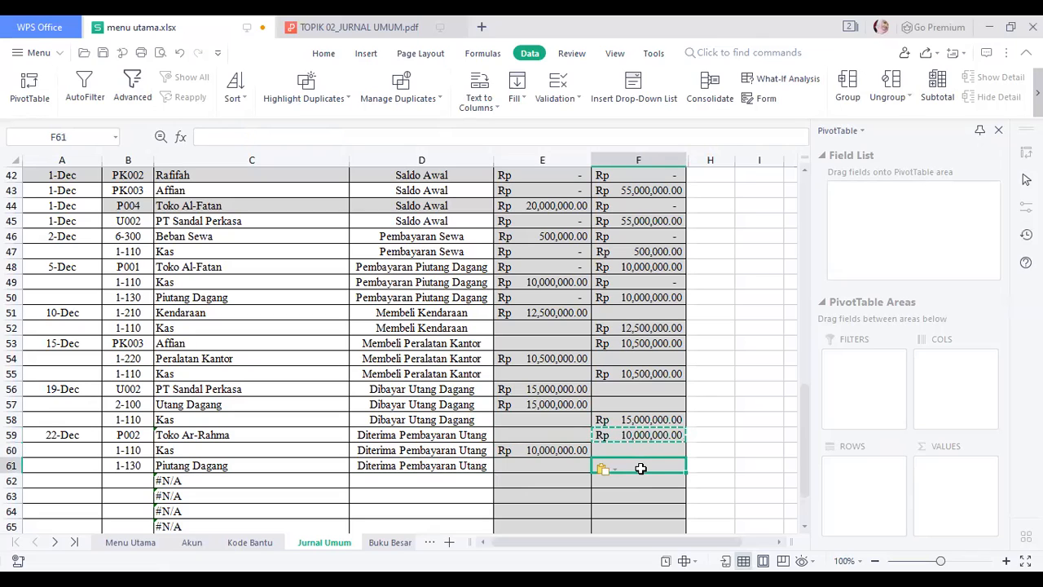
pyautogui.write('10000000')
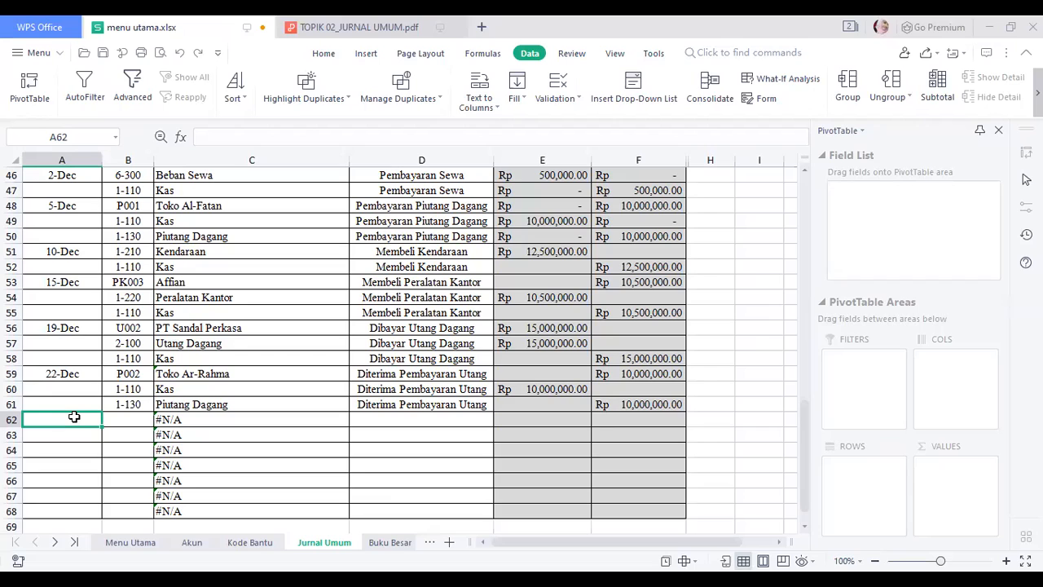
# Enter the date 23 Dec in A62 and choose account code 6-200 in B62.
pyautogui.write('23 dec')
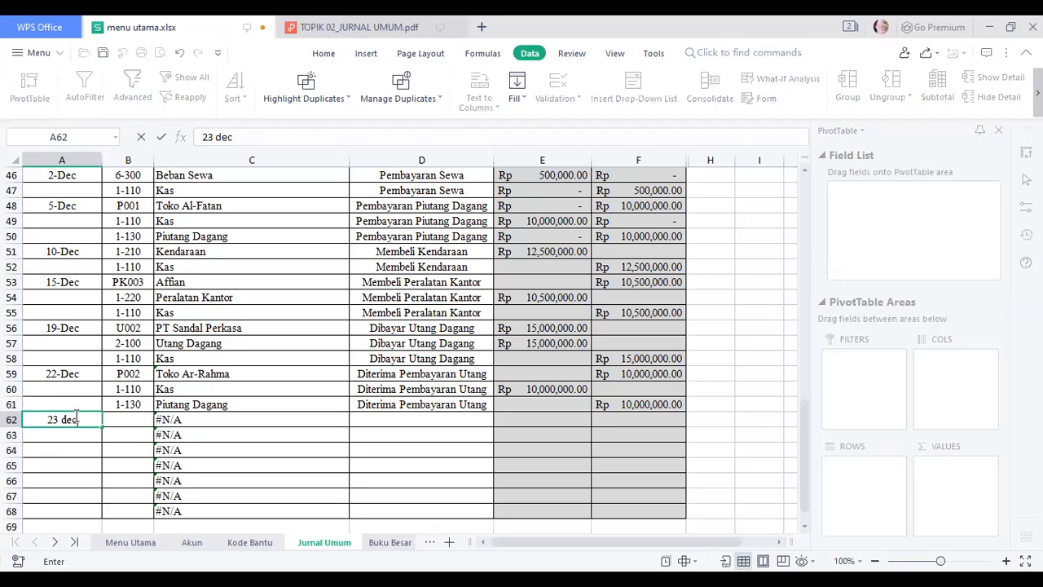
pyautogui.press('Return')
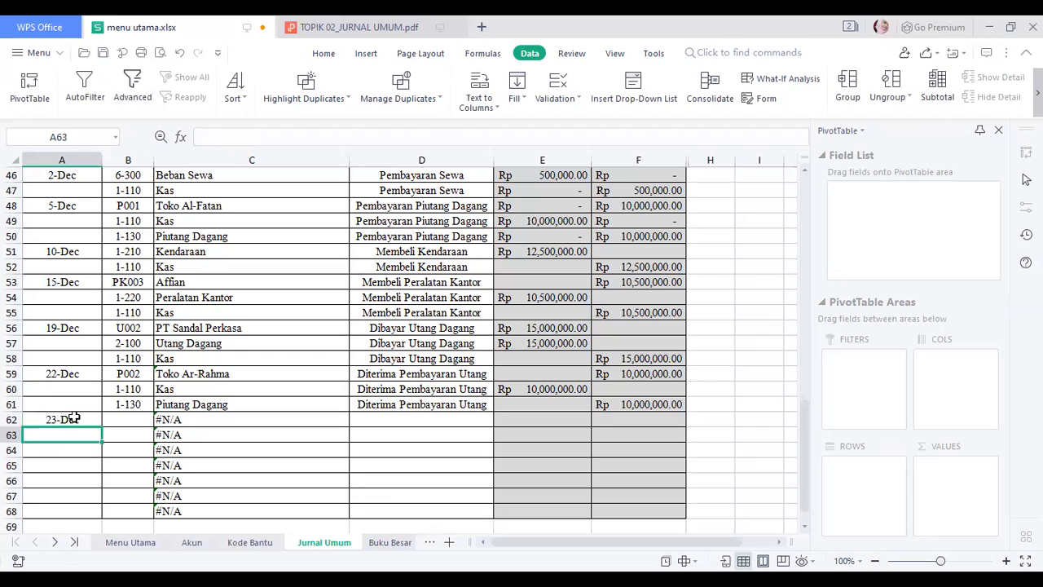
pyautogui.click(126, 421)
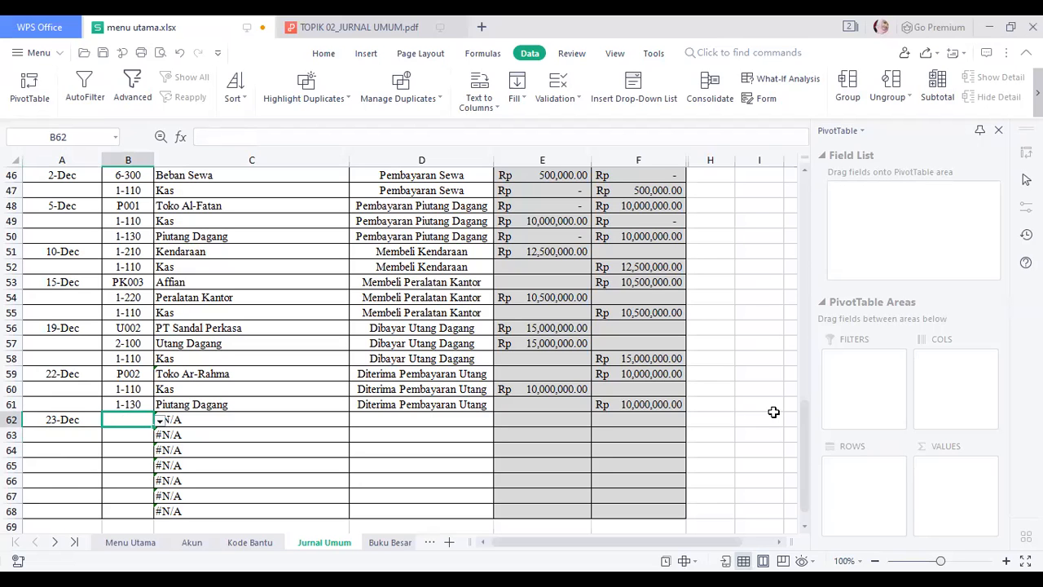
pyautogui.moveTo(807, 444); pyautogui.dragTo(801, 348)
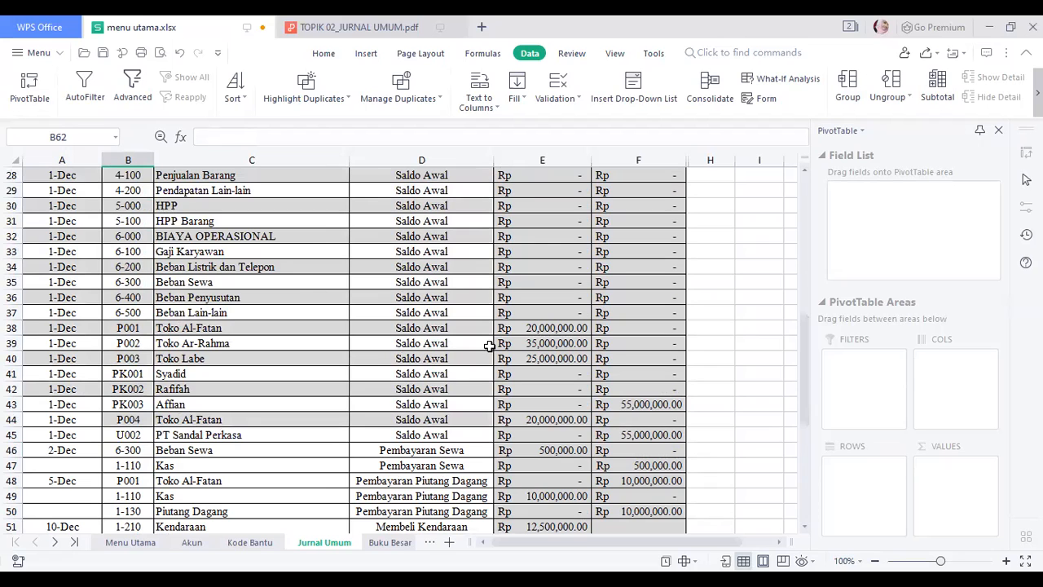
pyautogui.moveTo(807, 377); pyautogui.dragTo(805, 489)
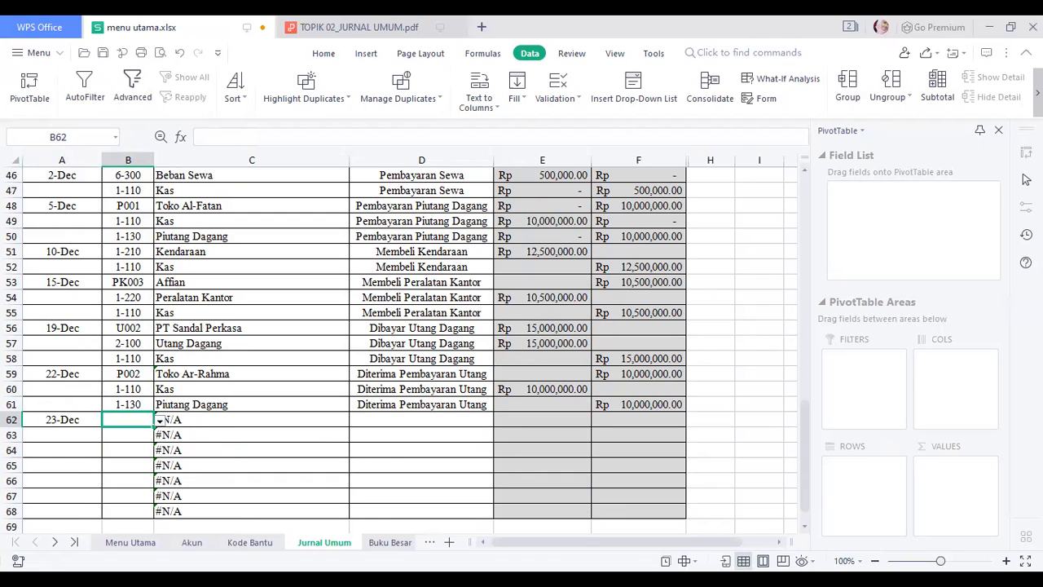
pyautogui.click(131, 481)
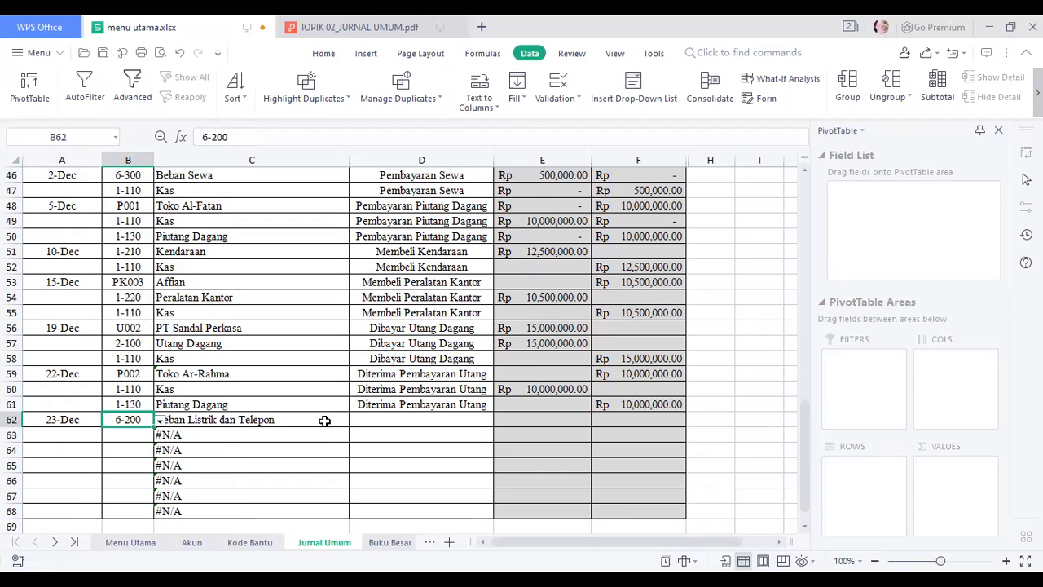
# Choose account code 1-110 in B63 for the 23 December transaction.
pyautogui.click(400, 420)
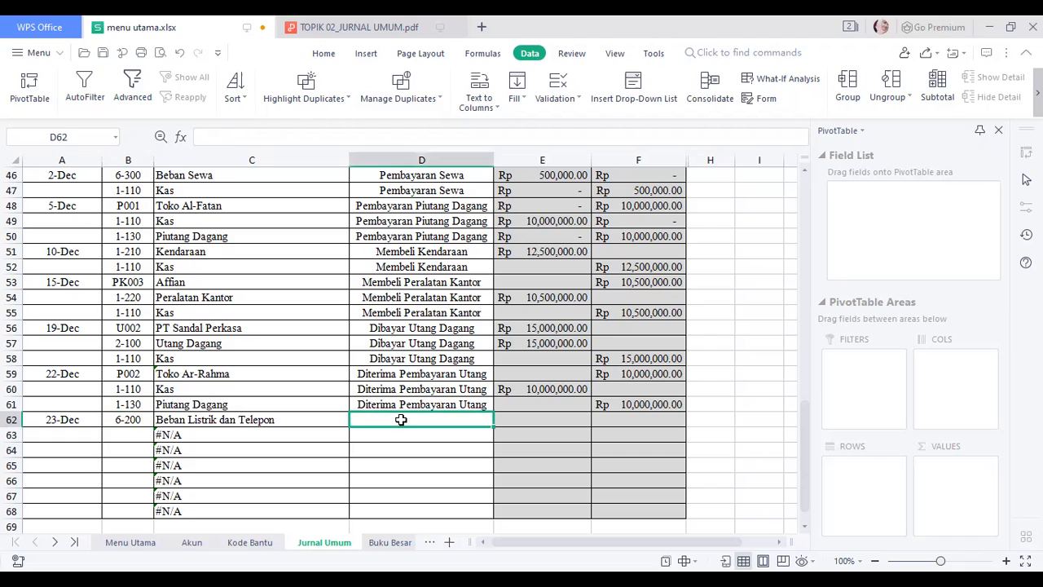
pyautogui.click(119, 433)
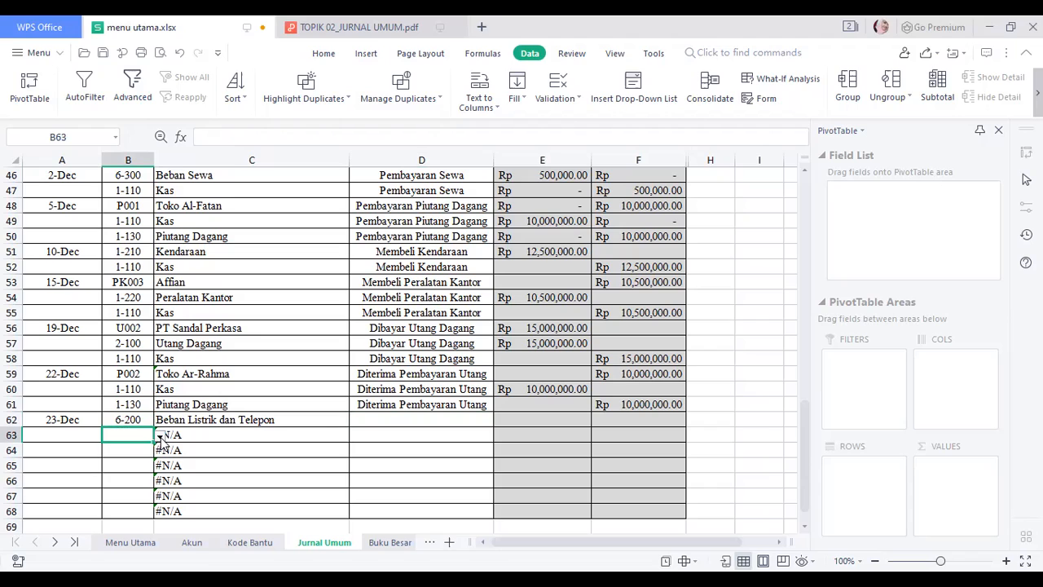
pyautogui.write('1-110')
# Enter the description Dibayar Beban Listrik dan Telepon in D62 and widen column D to fit it.
pyautogui.click(380, 421)
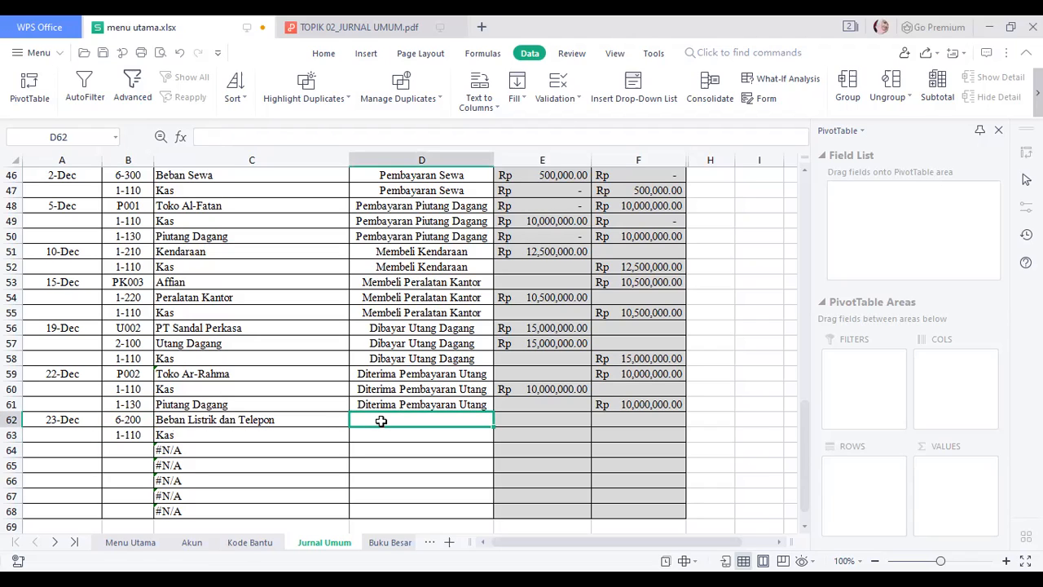
pyautogui.write('di')
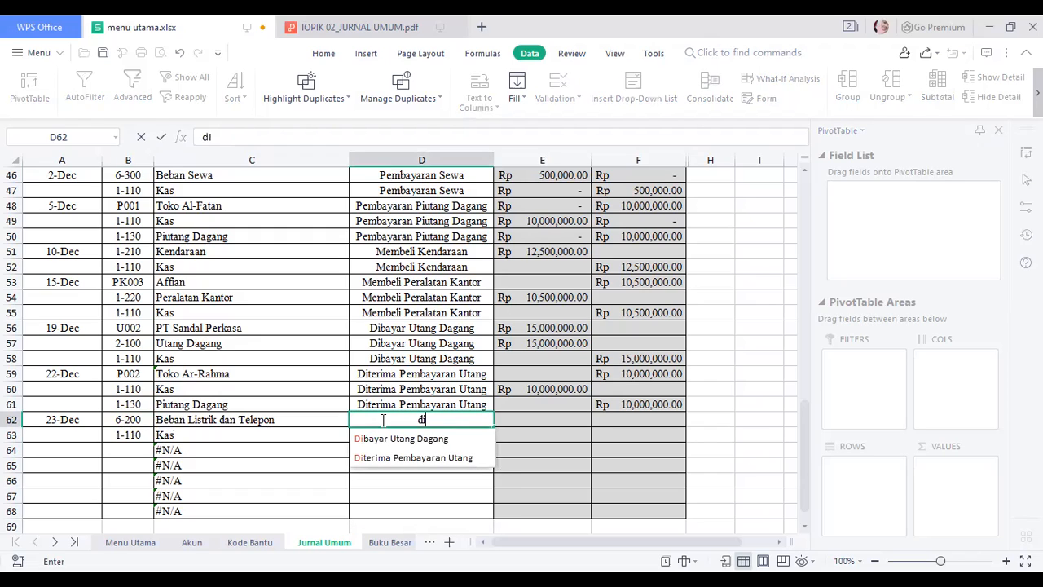
pyautogui.write('bayar')
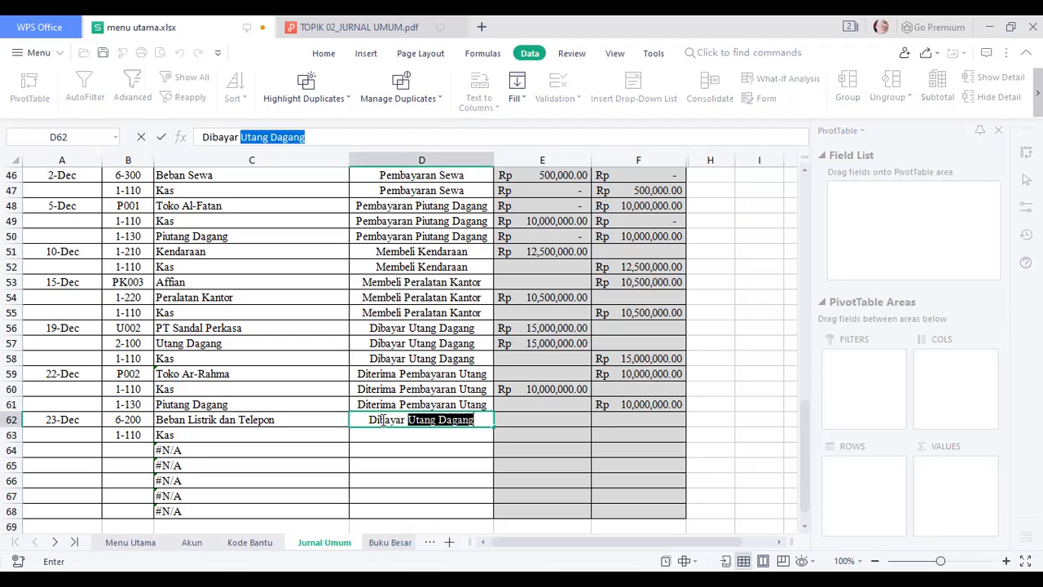
pyautogui.write(' Be')
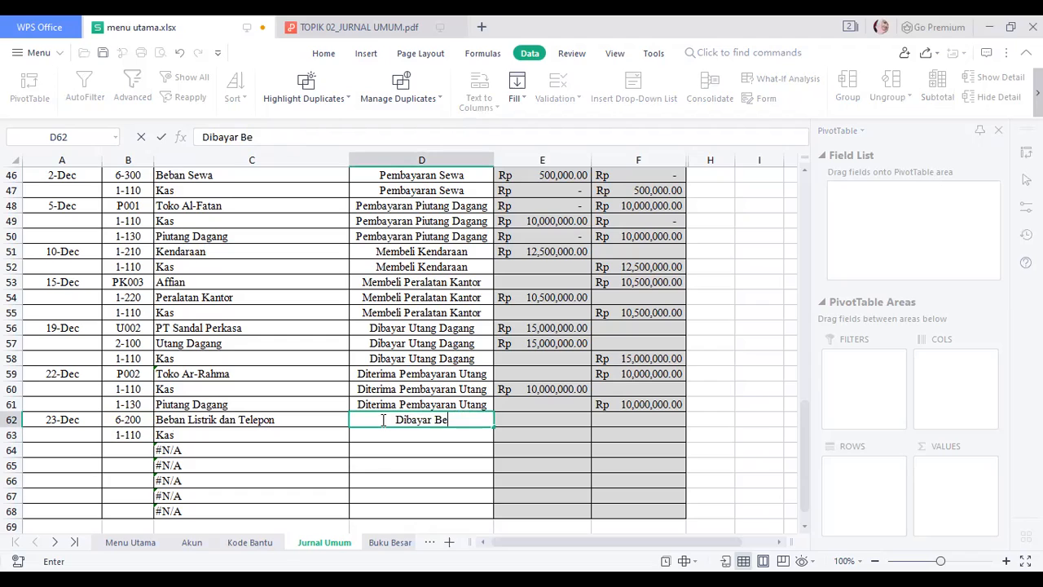
pyautogui.write('ban Lis')
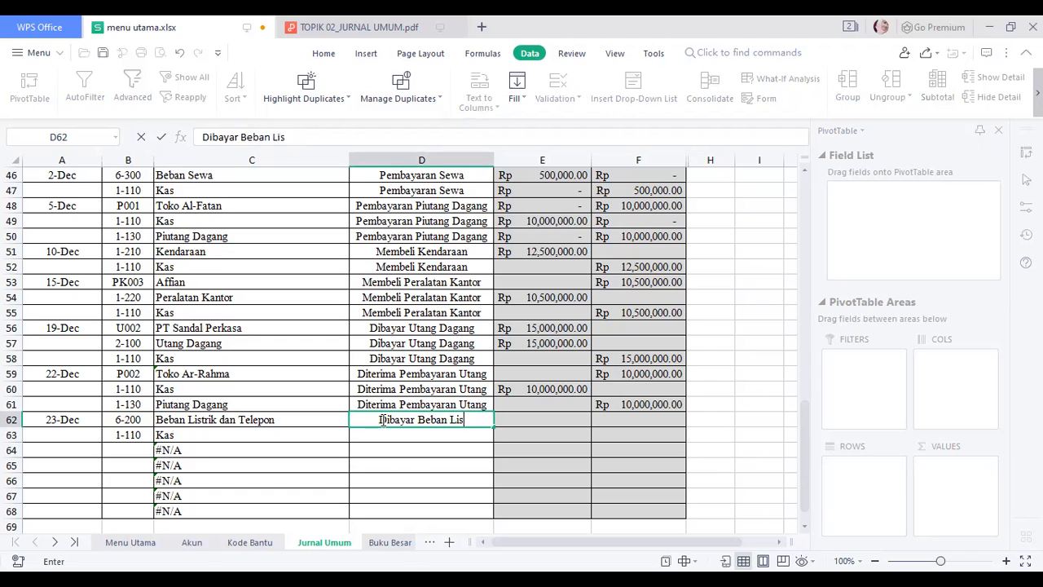
pyautogui.write('trik dan Telepon')
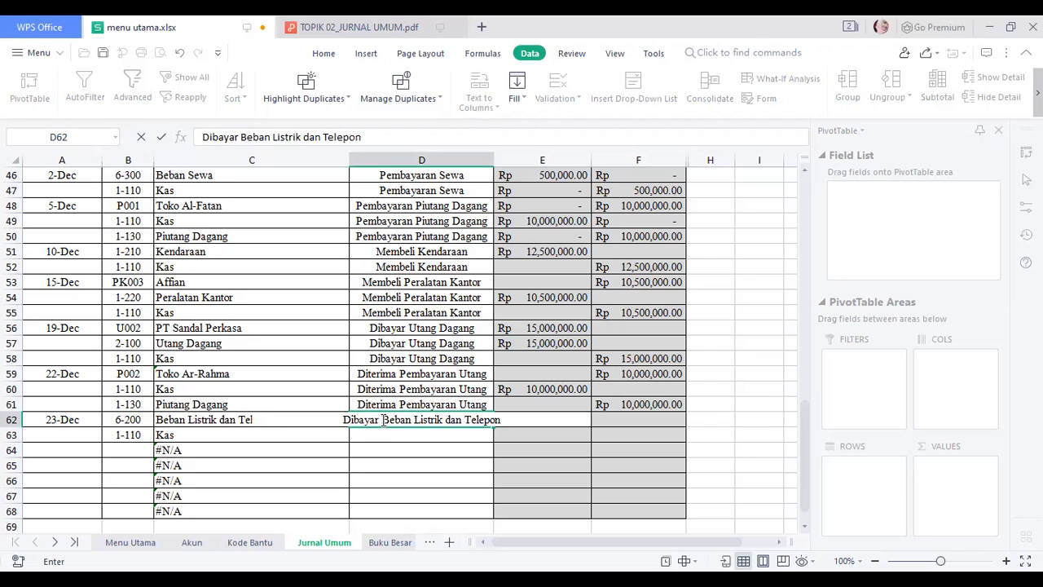
pyautogui.press('Return')
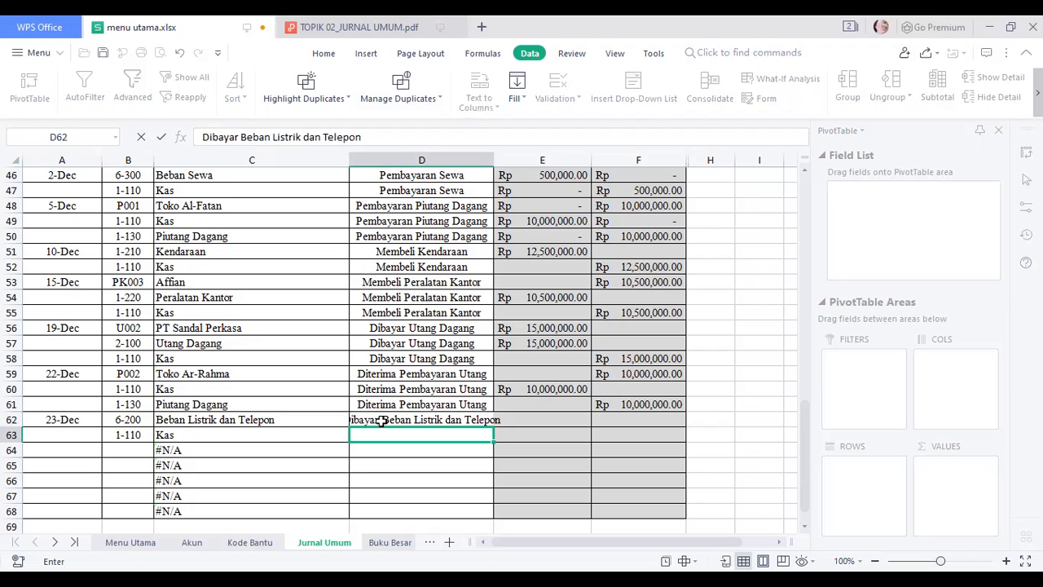
pyautogui.moveTo(492, 160); pyautogui.dragTo(535, 160)
# Copy the description from D62 into D63.
pyautogui.click(578, 419)
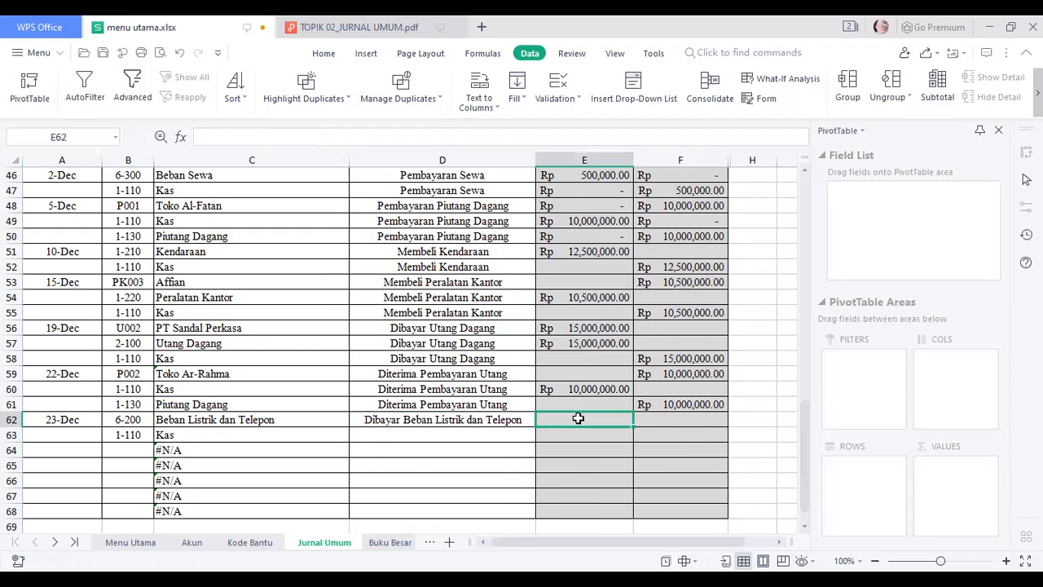
pyautogui.click(515, 421)
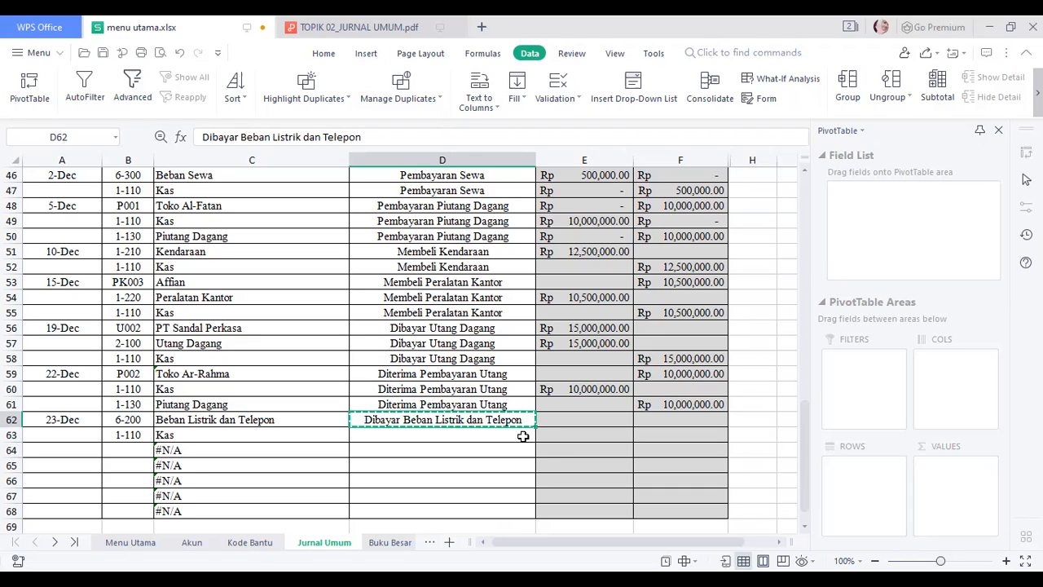
pyautogui.click(524, 434)
pyautogui.hotkey('ctrl', 'v')
# Enter 150000 as the debit amount in E62 for the electricity and telephone expense.
pyautogui.click(563, 422)
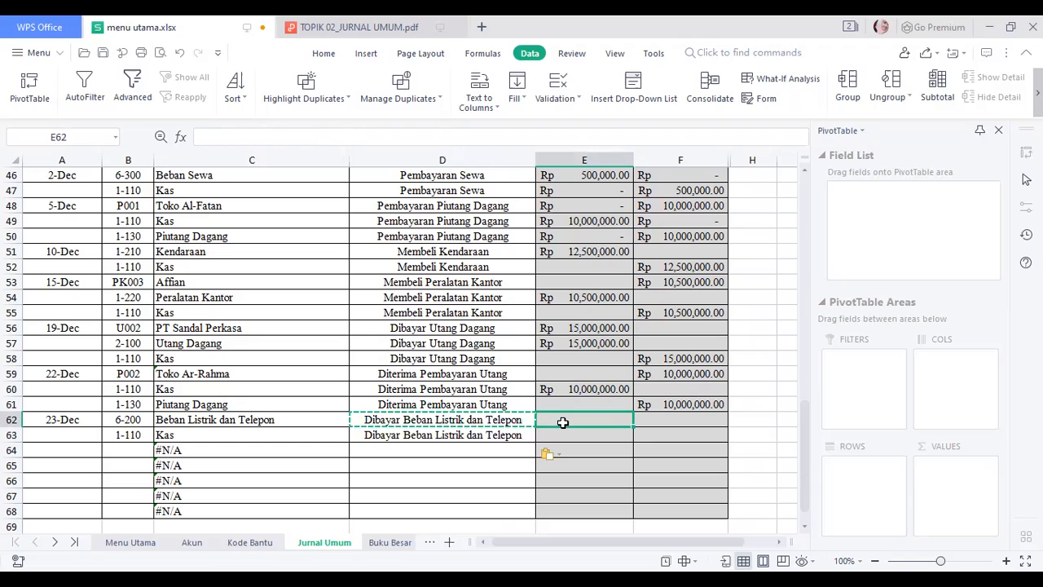
pyautogui.write('150.')
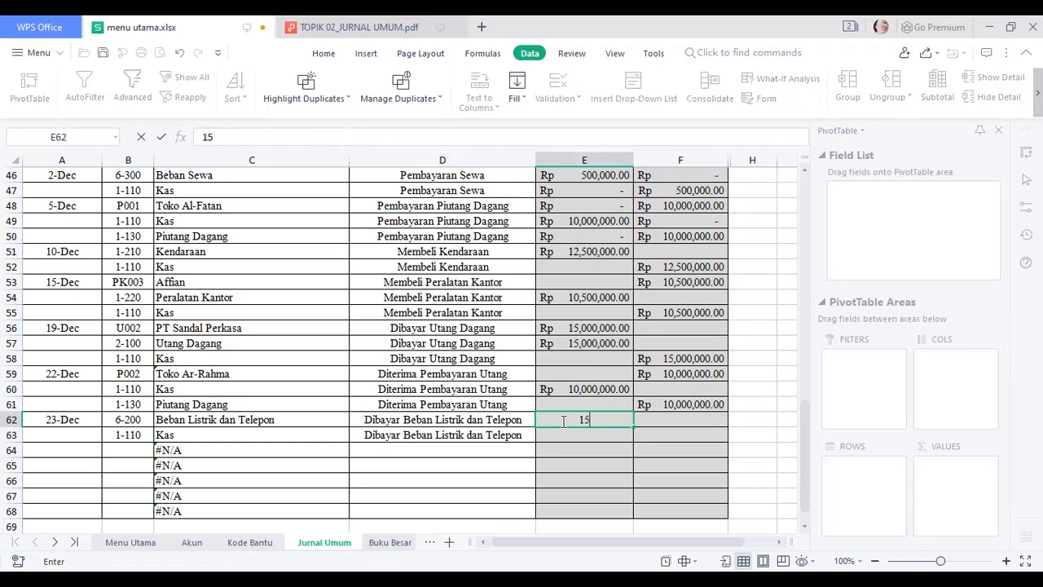
pyautogui.press('BackSpace')
pyautogui.write('000')
pyautogui.press('Return')
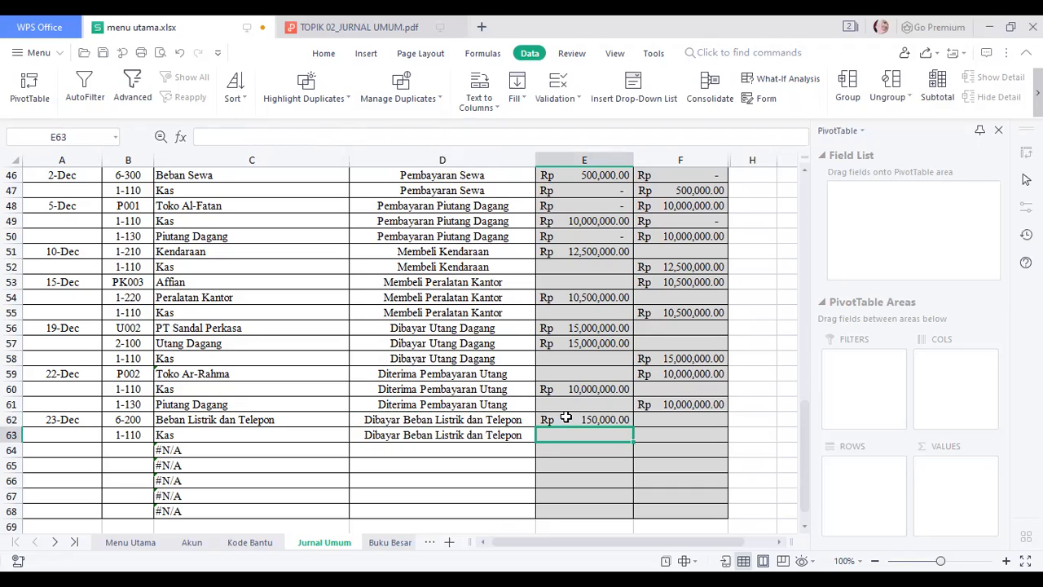
# Copy the amount from E62 into credit cell F63 on the Kas row.
pyautogui.click(564, 420)
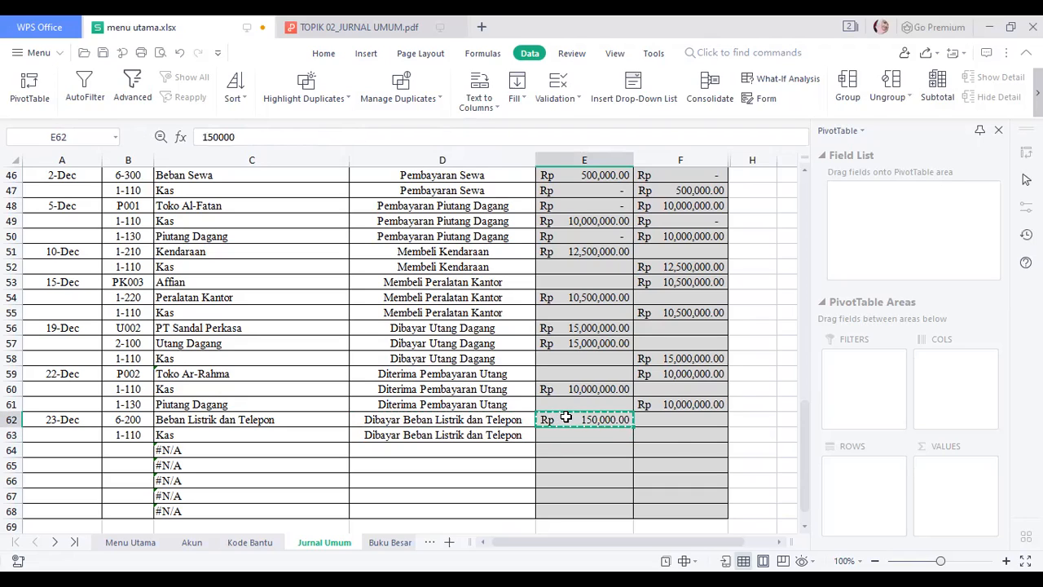
pyautogui.click(671, 440)
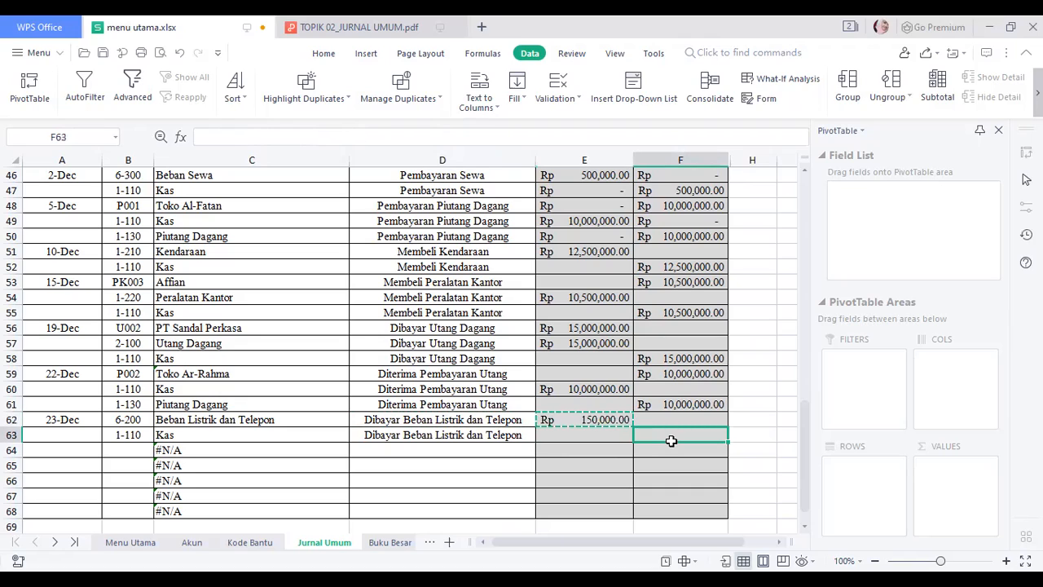
pyautogui.hotkey('ctrl', 'v')
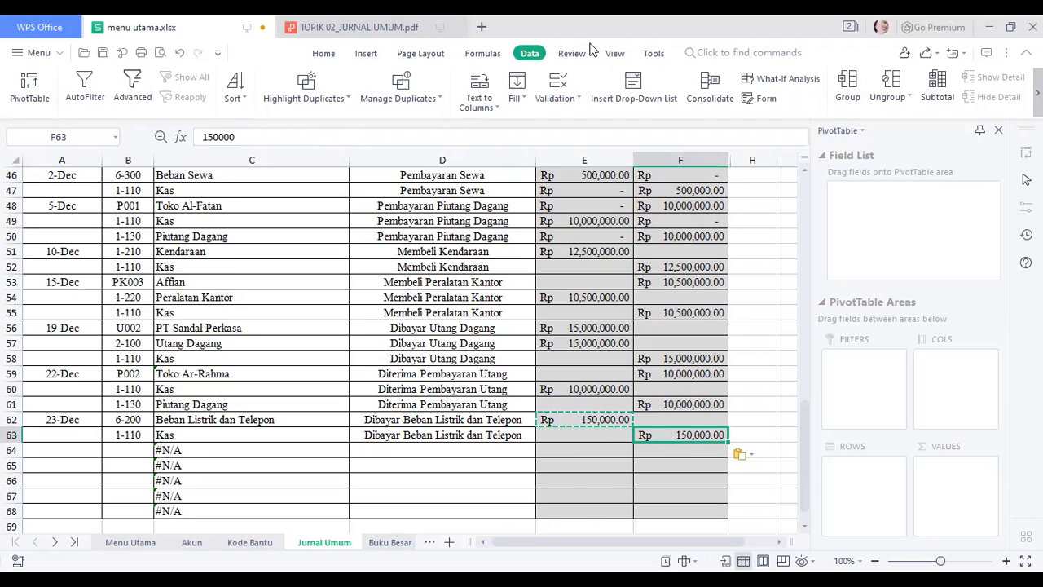
# Check the transaction list in TOPIK 02_JURNAL UMUM.pdf, return to menu utama.xlsx and enter the date 25 Dec in A64.
pyautogui.hotkey('ctrl', 'Tab')
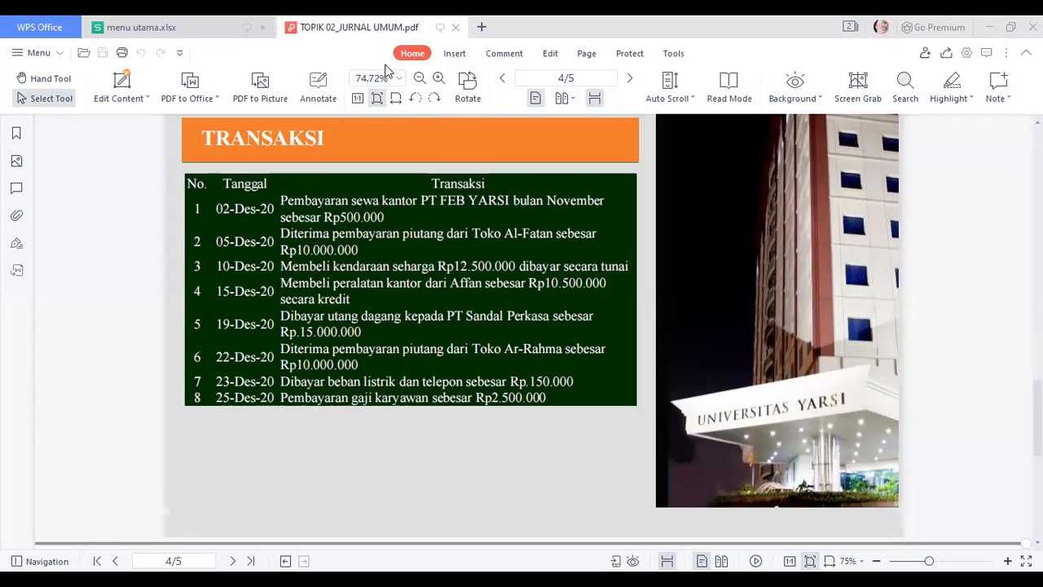
pyautogui.hotkey('ctrl', 'Tab')
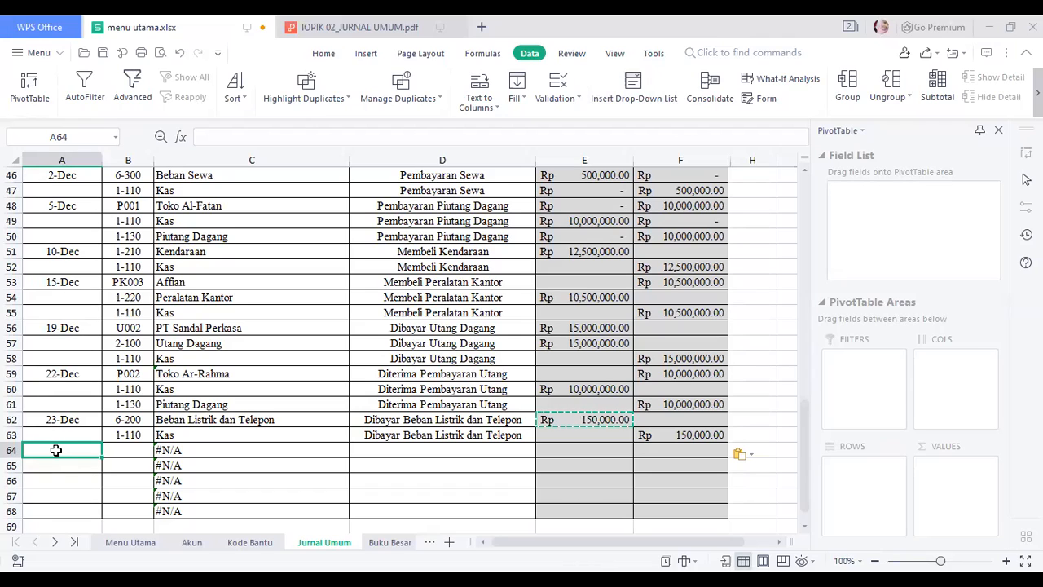
pyautogui.write('2')
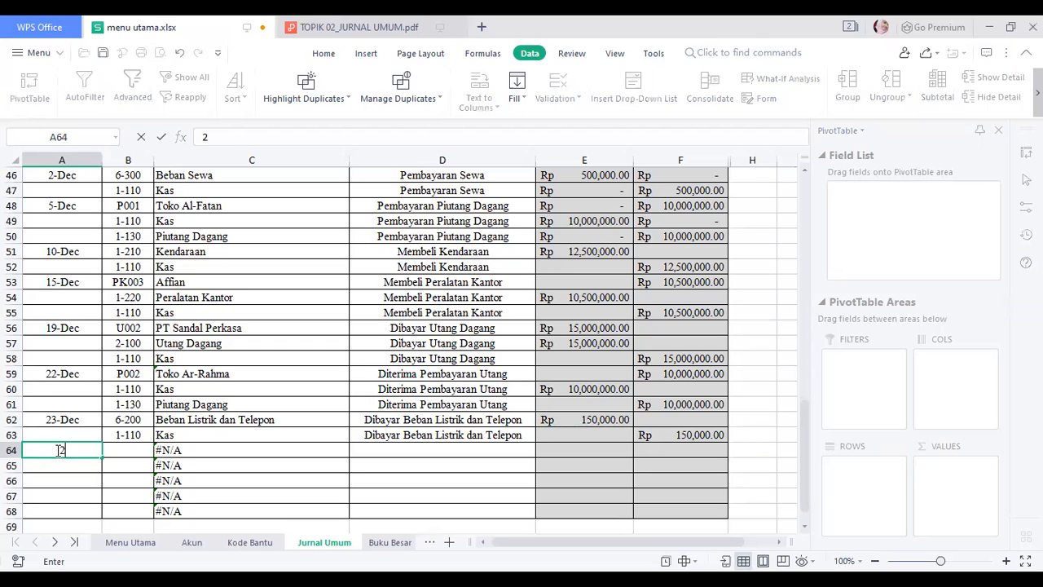
pyautogui.write('5 dec')
pyautogui.press('Return')
# Choose account code 6-100 in B64 and 1-110 in B65 for the 25-Dec salary payment.
pyautogui.click(139, 448)
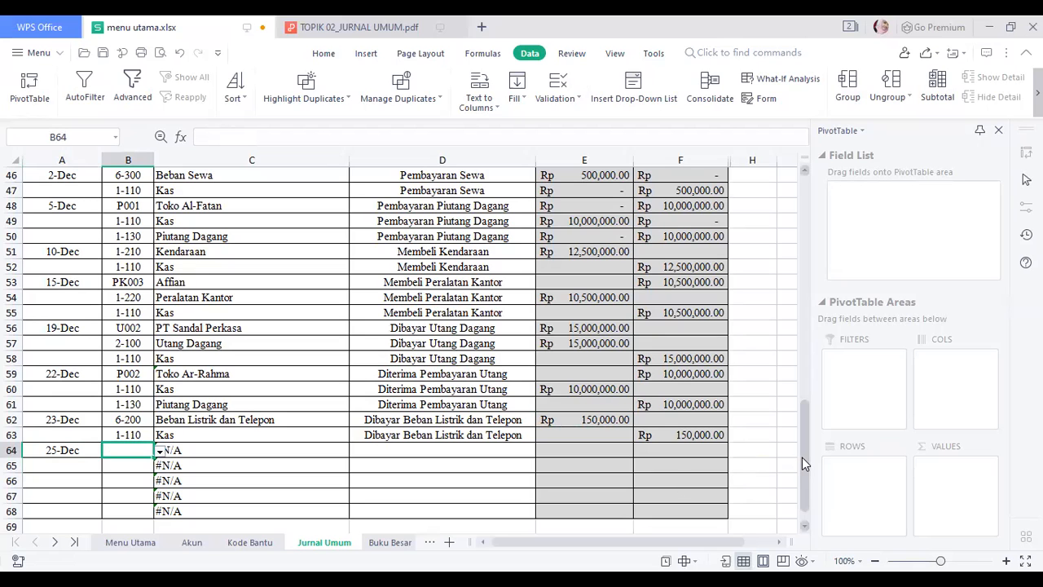
pyautogui.moveTo(802, 457); pyautogui.dragTo(796, 375)
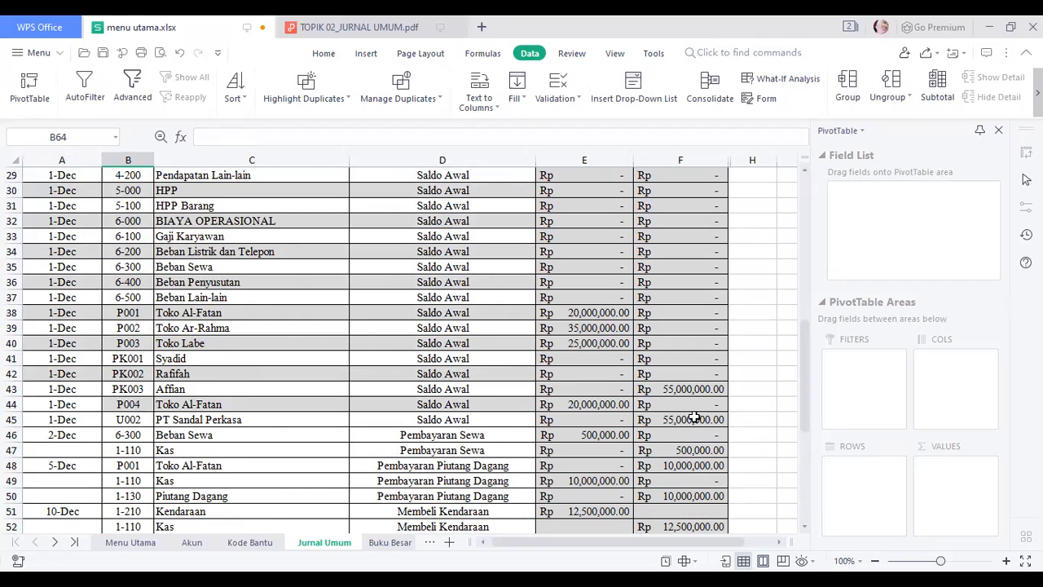
pyautogui.moveTo(803, 398); pyautogui.dragTo(801, 499)
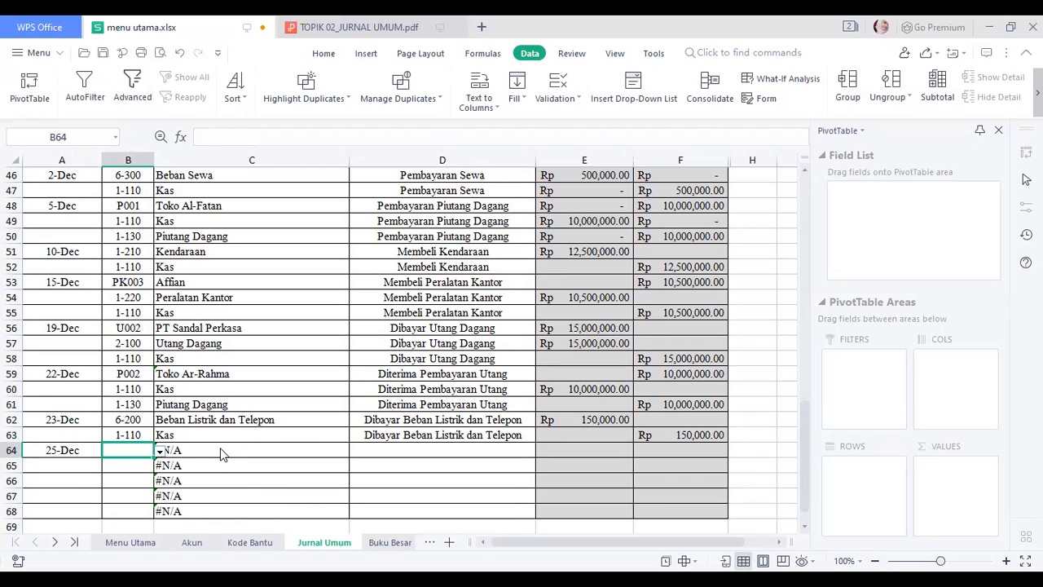
pyautogui.click(221, 450)
pyautogui.click(125, 465)
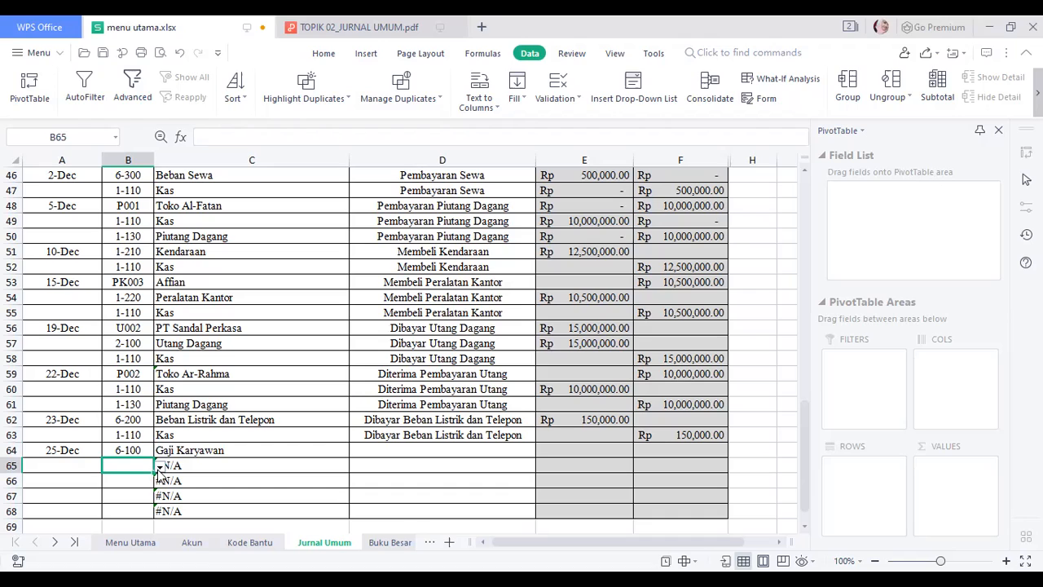
pyautogui.write('1-110')
# Try to fill the VLOOKUP formula from C64 down into C65.
pyautogui.click(218, 466)
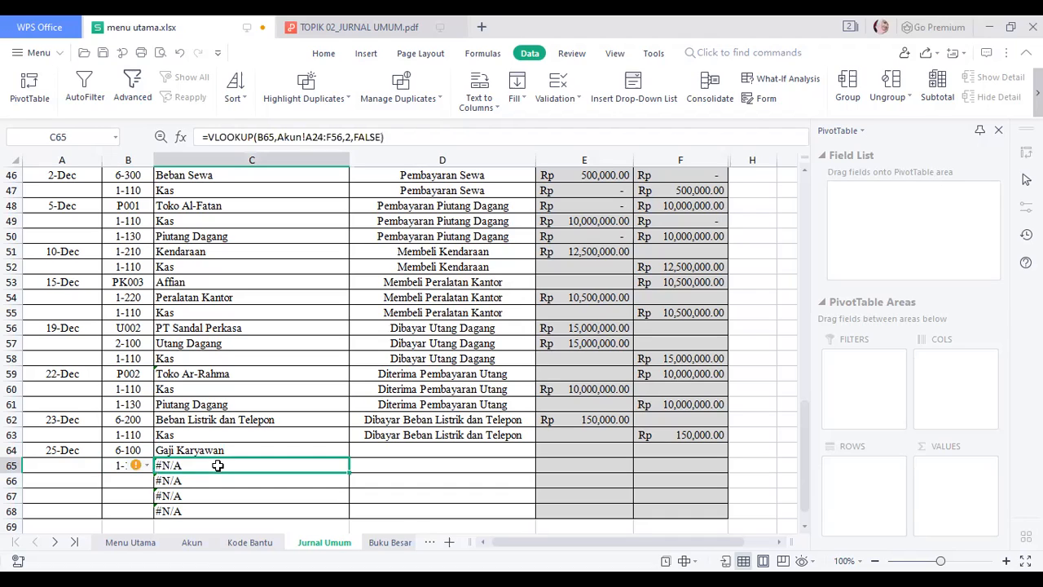
pyautogui.click(218, 449)
pyautogui.moveTo(349, 456); pyautogui.dragTo(347, 470)
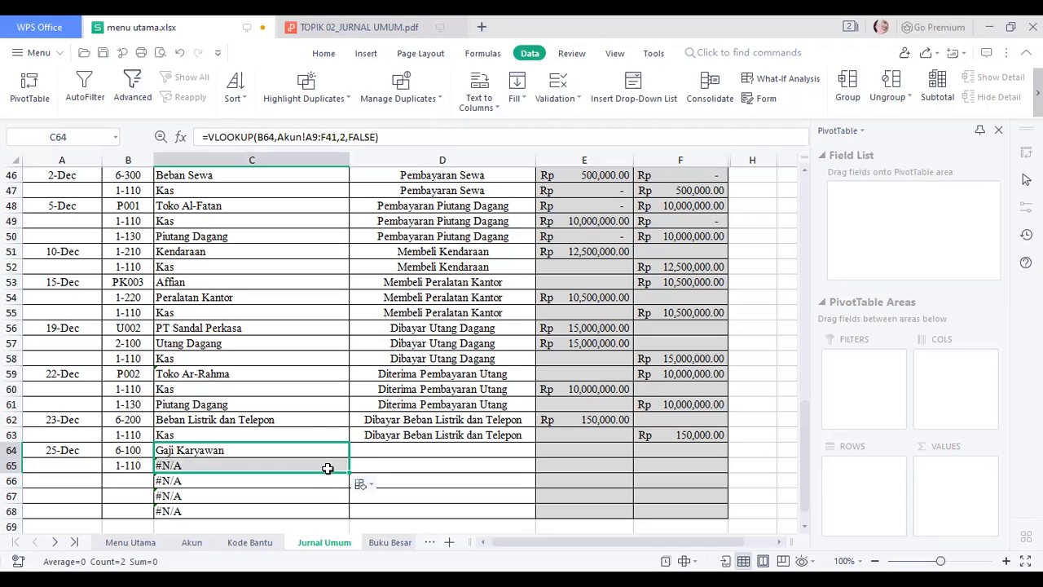
# Redefine the table range of the VLOOKUP in C65 as the account list on the Akun sheet, starting at A5.
pyautogui.click(327, 467)
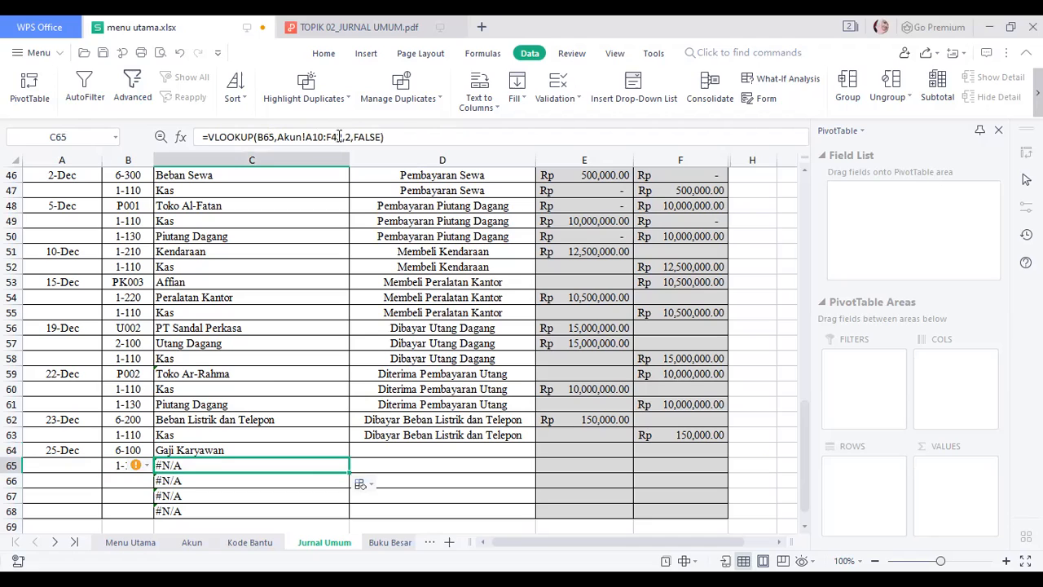
pyautogui.moveTo(350, 137); pyautogui.dragTo(279, 137)
pyautogui.press('BackSpace')
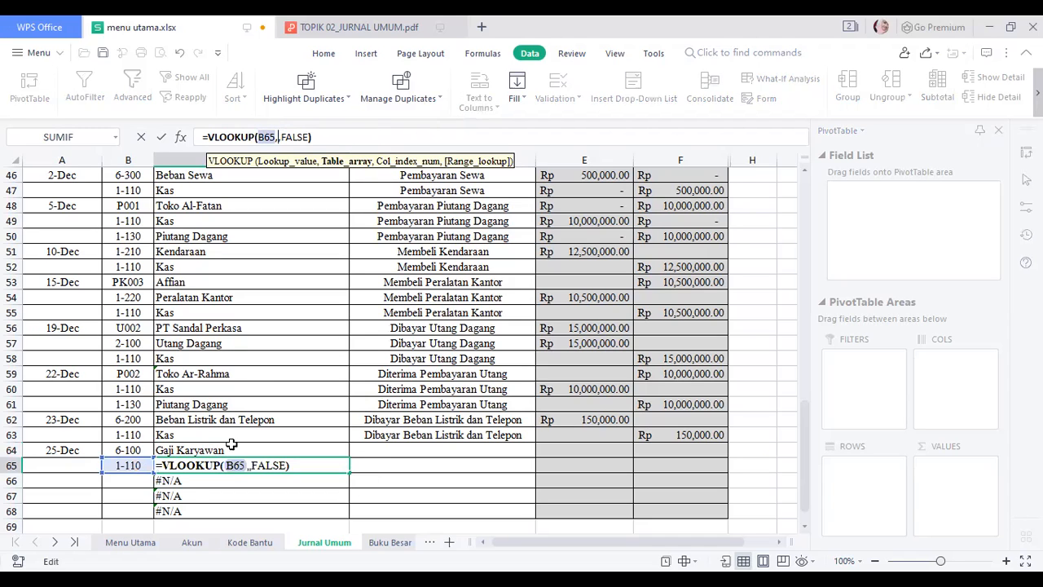
pyautogui.click(191, 543)
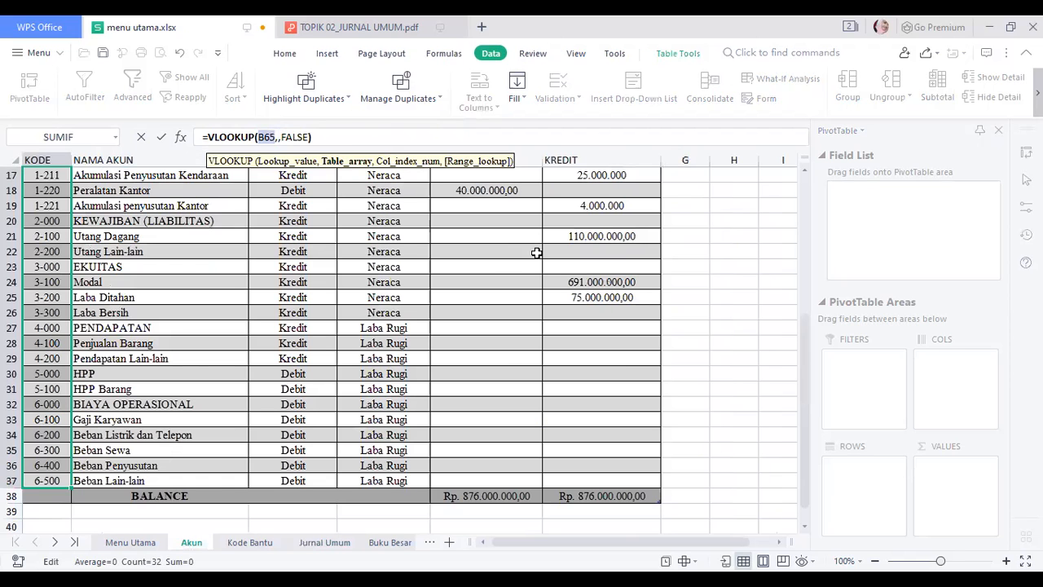
pyautogui.moveTo(805, 363); pyautogui.dragTo(807, 230)
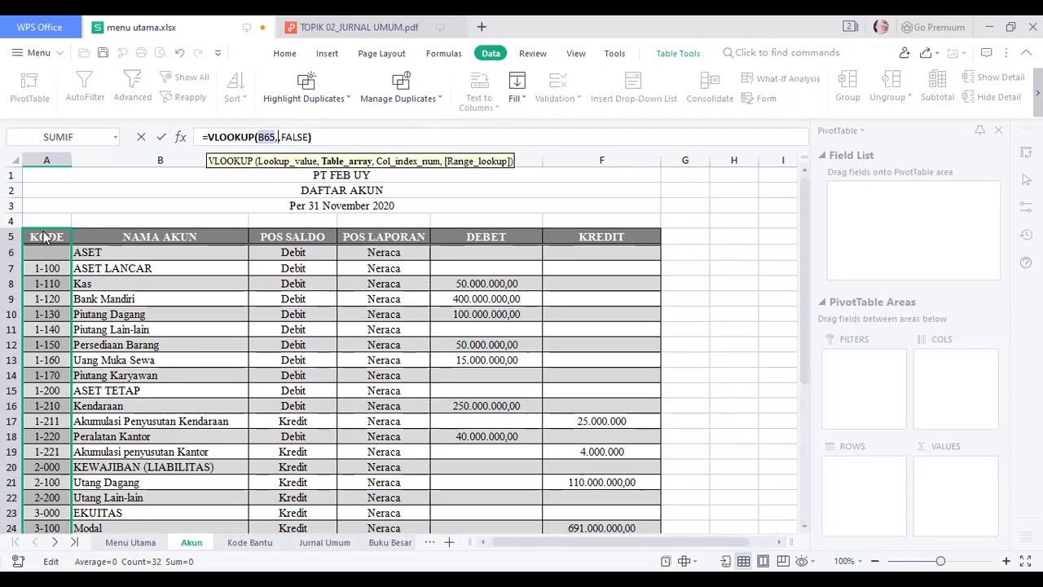
pyautogui.press('Right')
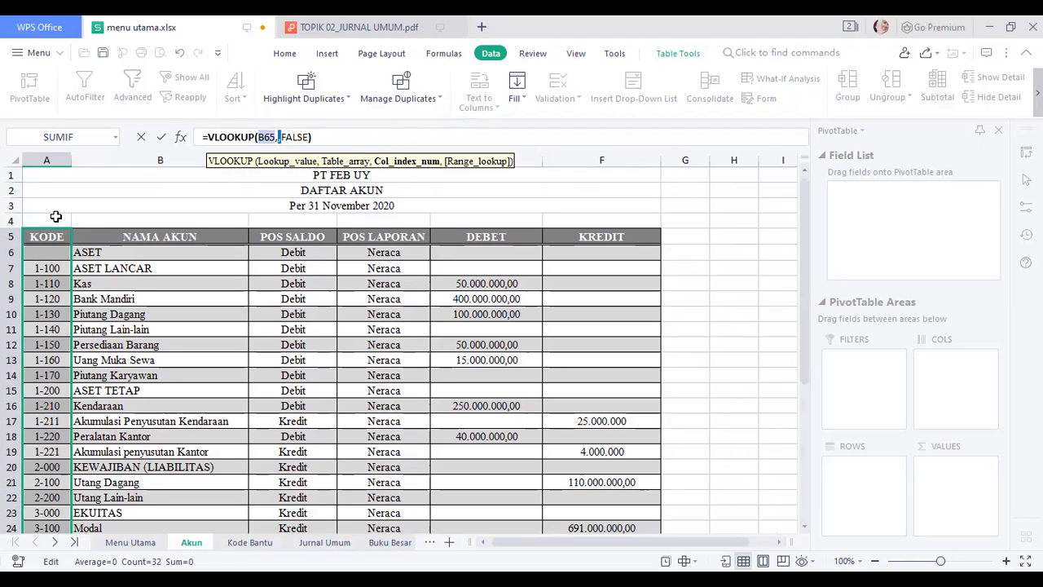
pyautogui.click(55, 218)
pyautogui.click(52, 237)
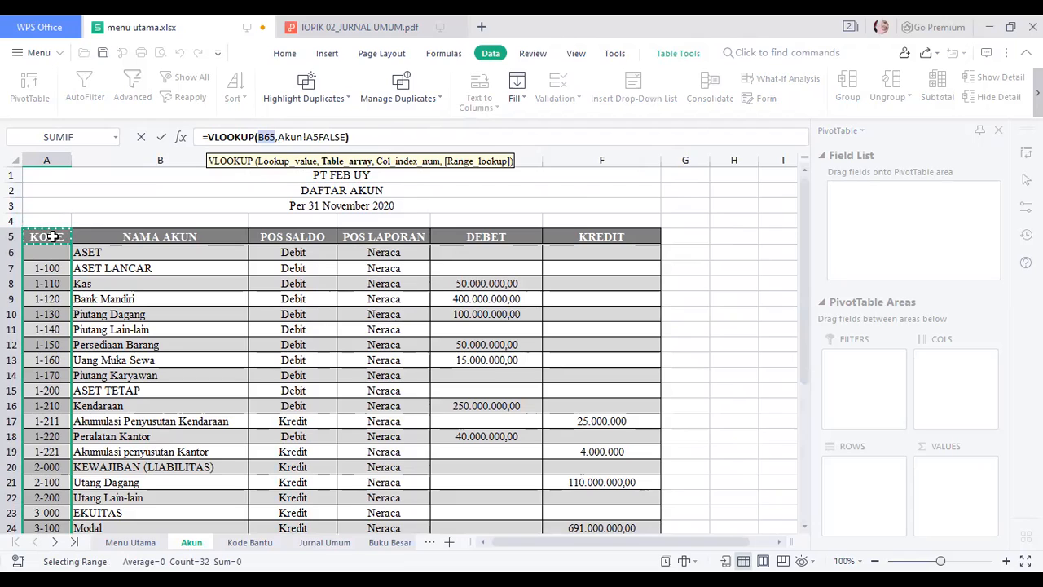
pyautogui.hotkey('shift', 'Right')
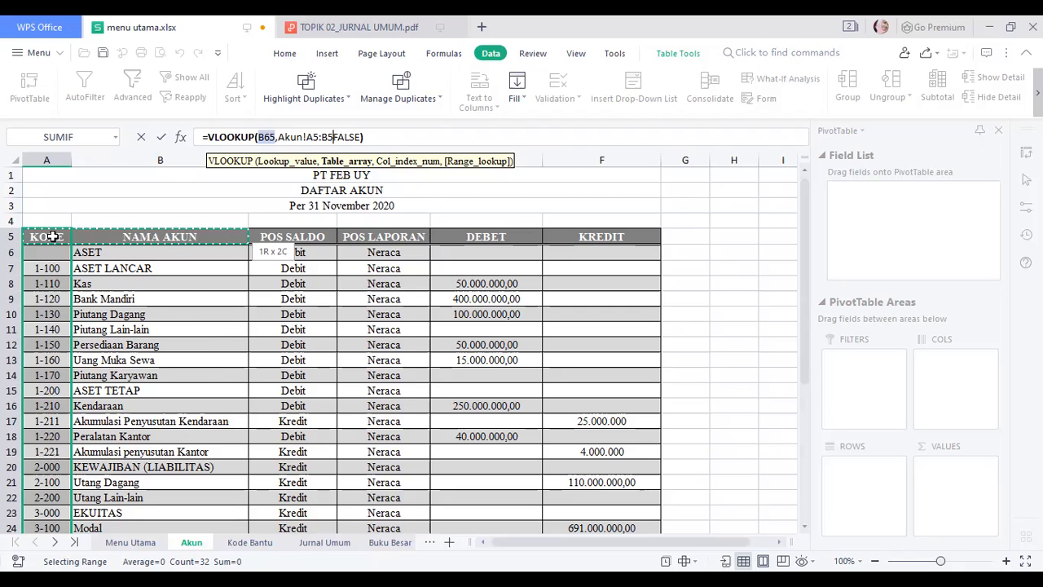
pyautogui.hotkey('ctrl', 'shift', 'End')
pyautogui.press('Return')
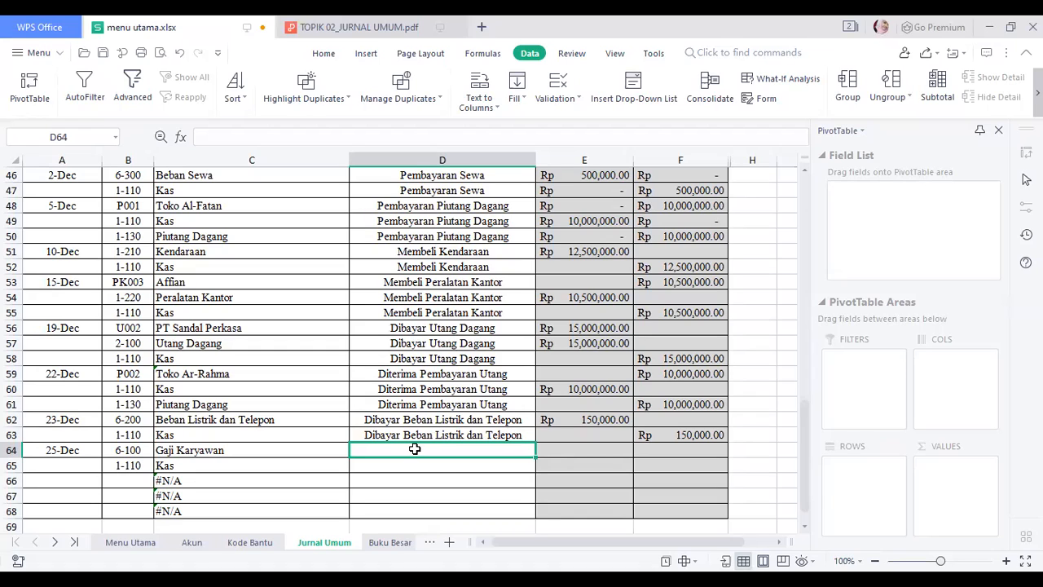
# Enter the description Pembayaran Gaji Karyawan in D64 and fill it down to D65.
pyautogui.write('pe')
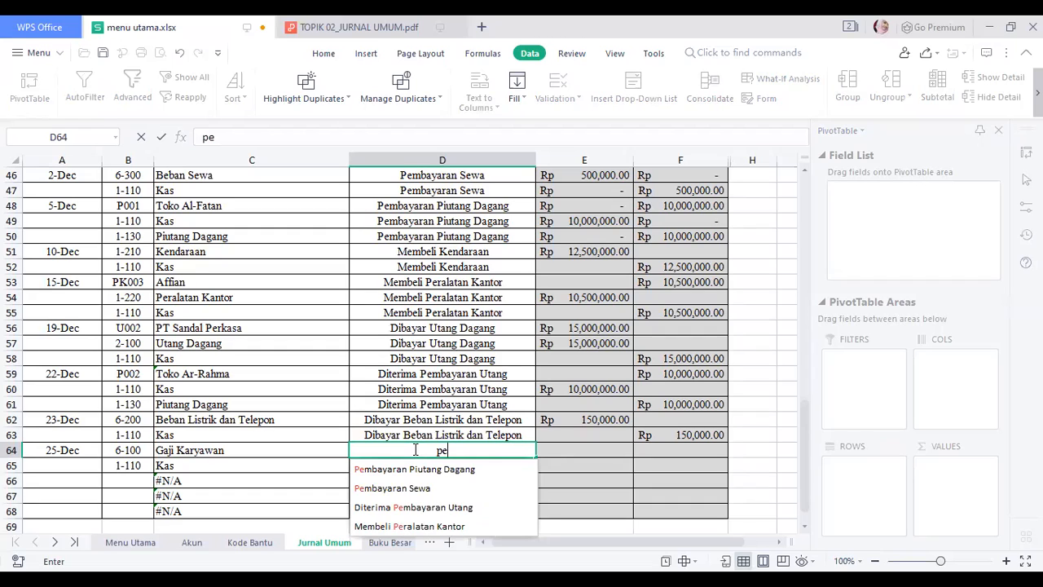
pyautogui.write('mbayaran')
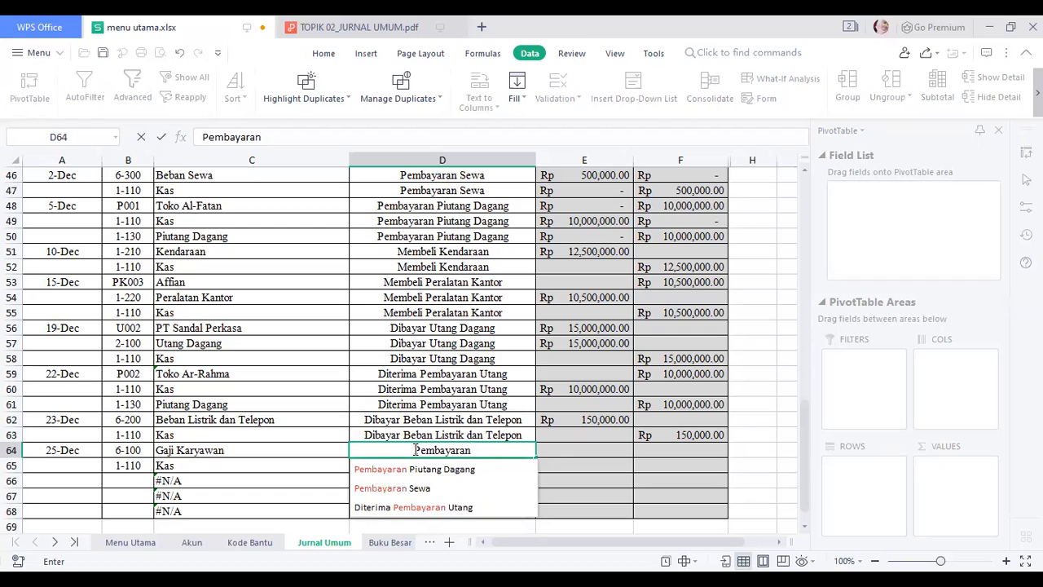
pyautogui.write(' Gaji Kar')
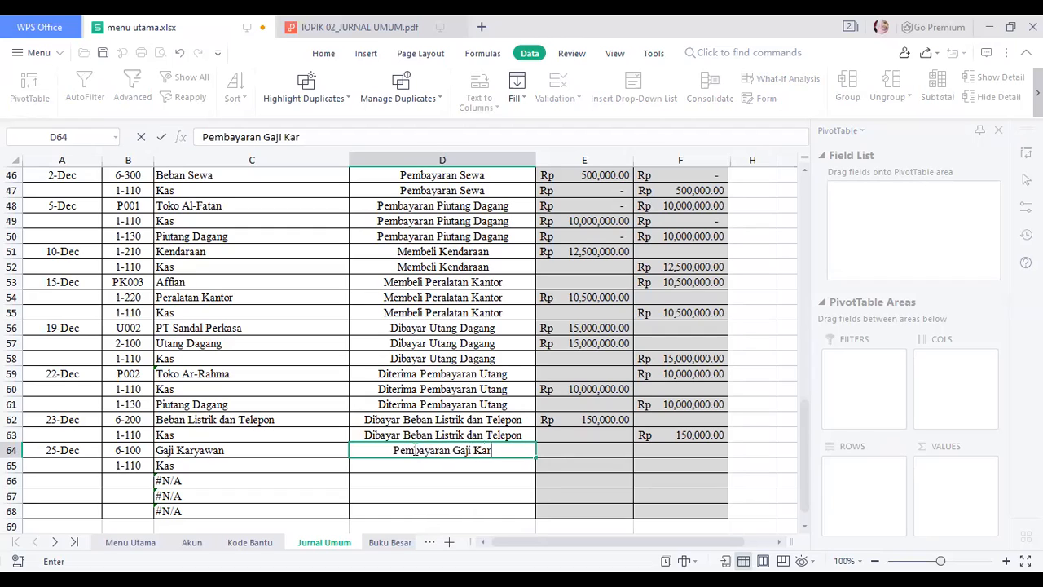
pyautogui.write('yawan')
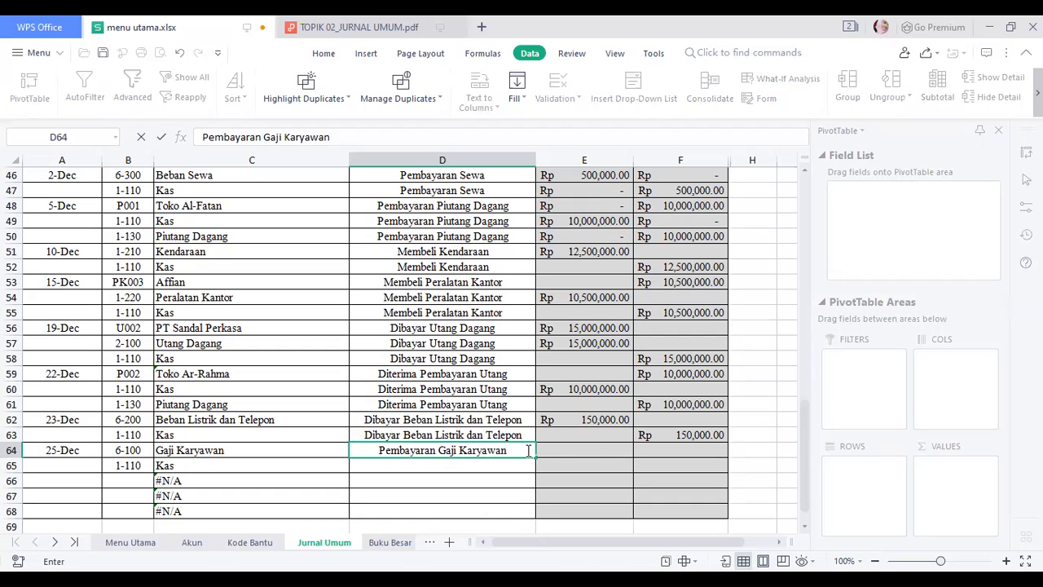
pyautogui.moveTo(546, 450); pyautogui.dragTo(534, 457)
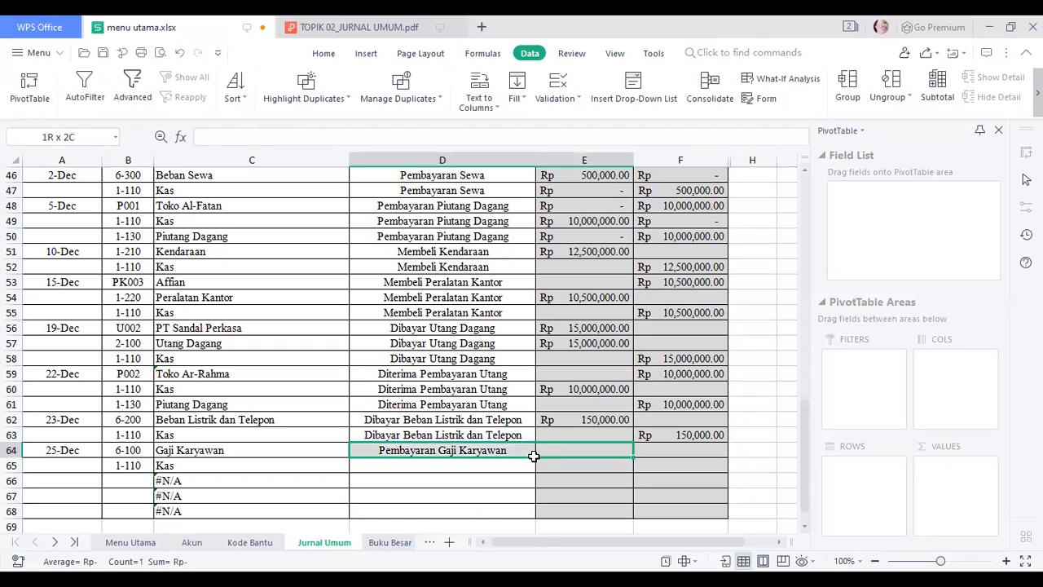
pyautogui.click(528, 452)
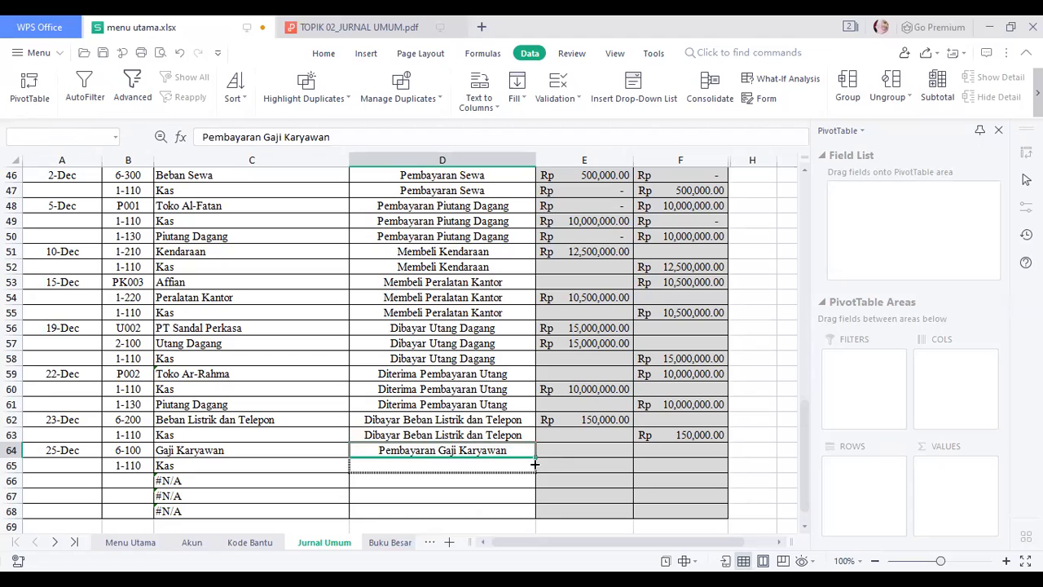
pyautogui.moveTo(535, 465); pyautogui.dragTo(534, 465)
# Enter 2500000 as the debit amount in E64 on the Gaji Karyawan row.
pyautogui.click(616, 451)
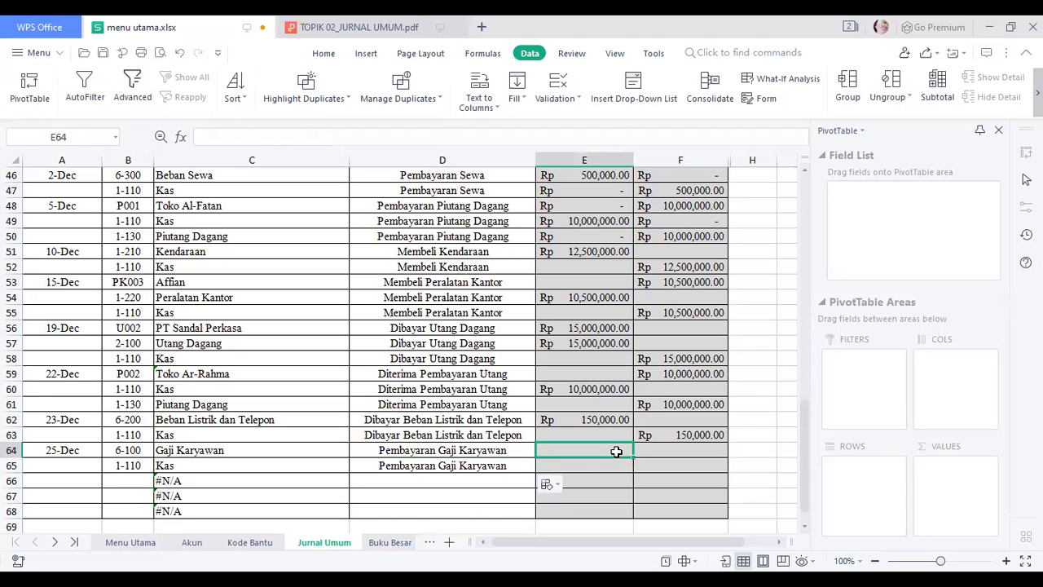
pyautogui.write('2,500,00')
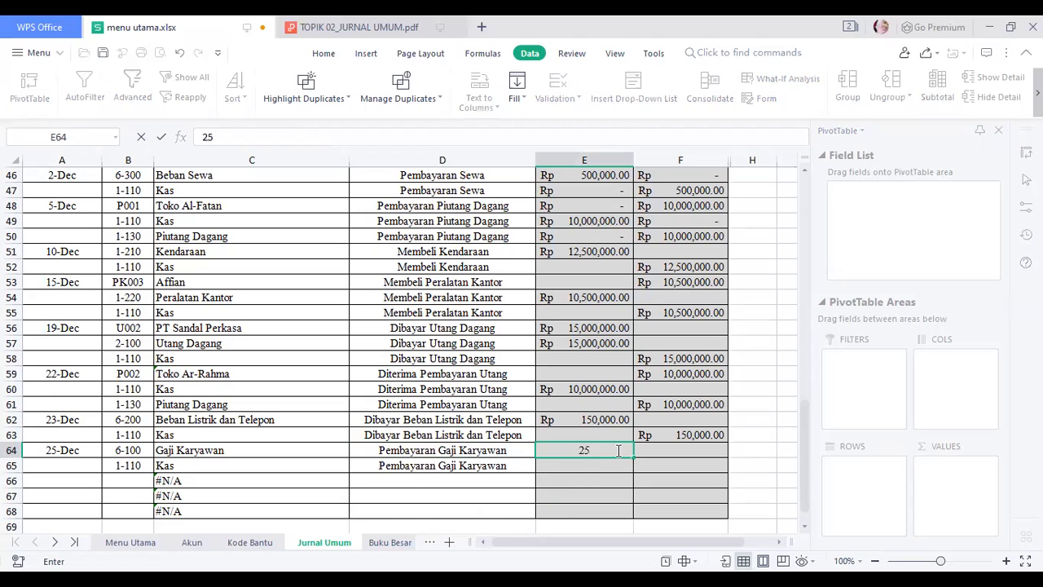
pyautogui.write('0')
pyautogui.press('Return')
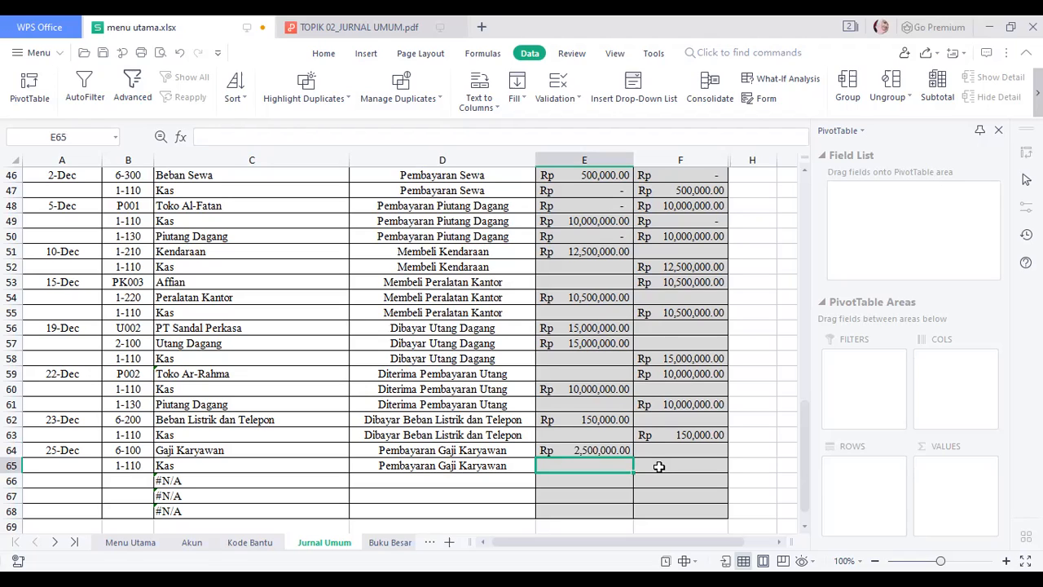
# Copy the amount from E64 into credit cell F65 on the Kas row.
pyautogui.click(658, 466)
pyautogui.click(617, 453)
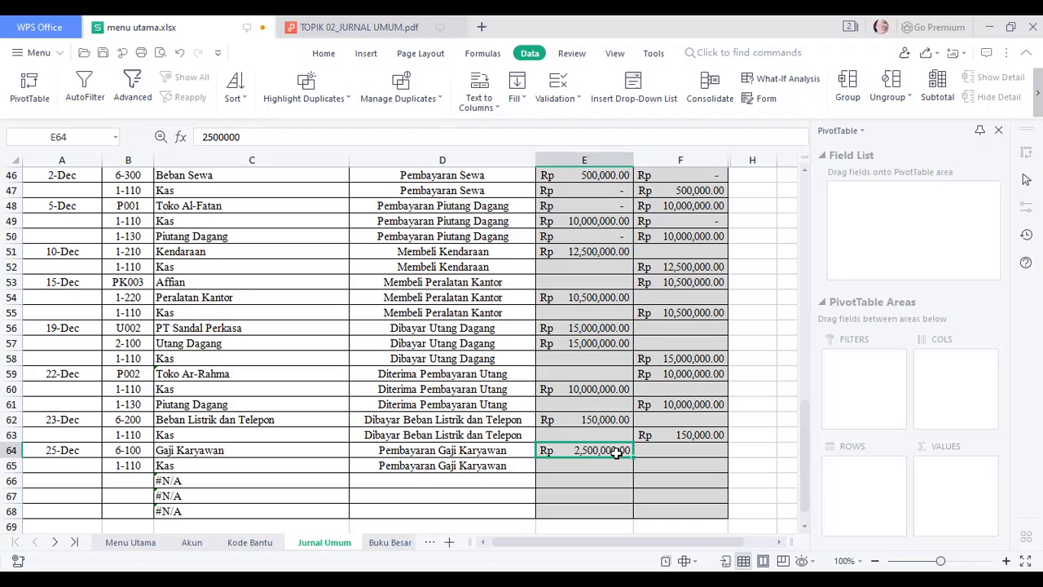
pyautogui.click(662, 464)
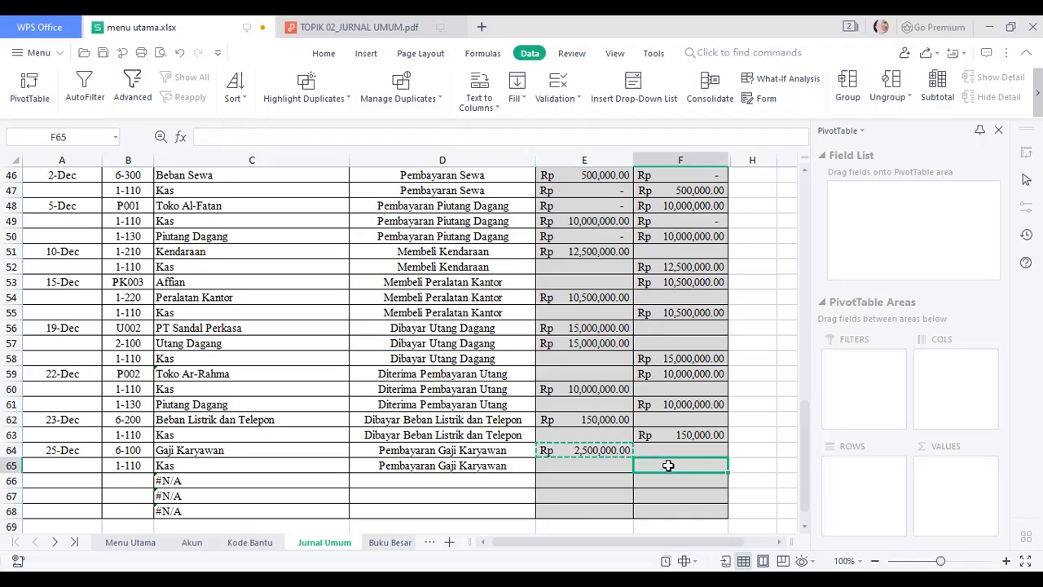
pyautogui.write('Rp 2,500,000.00')
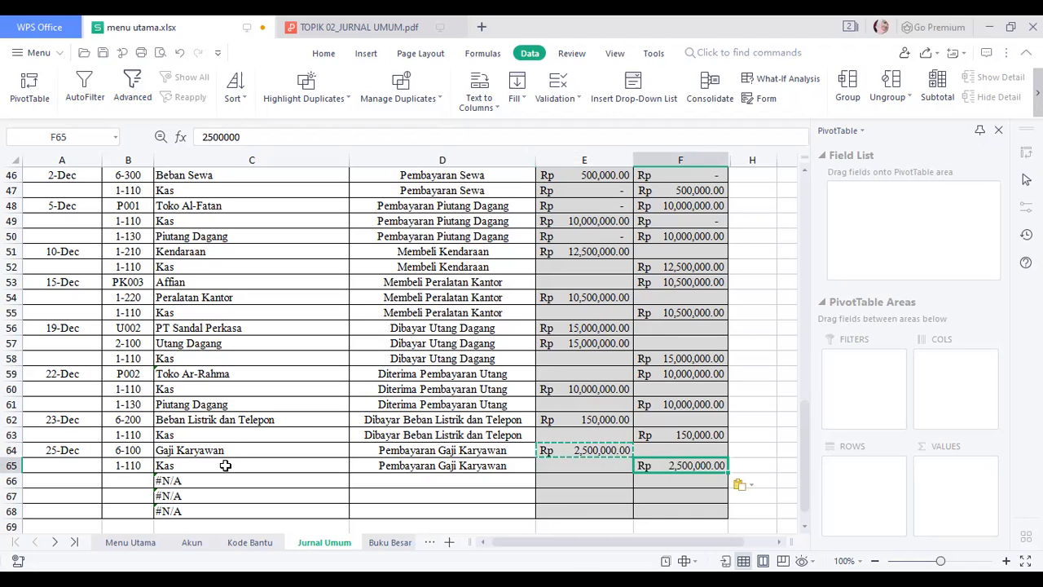